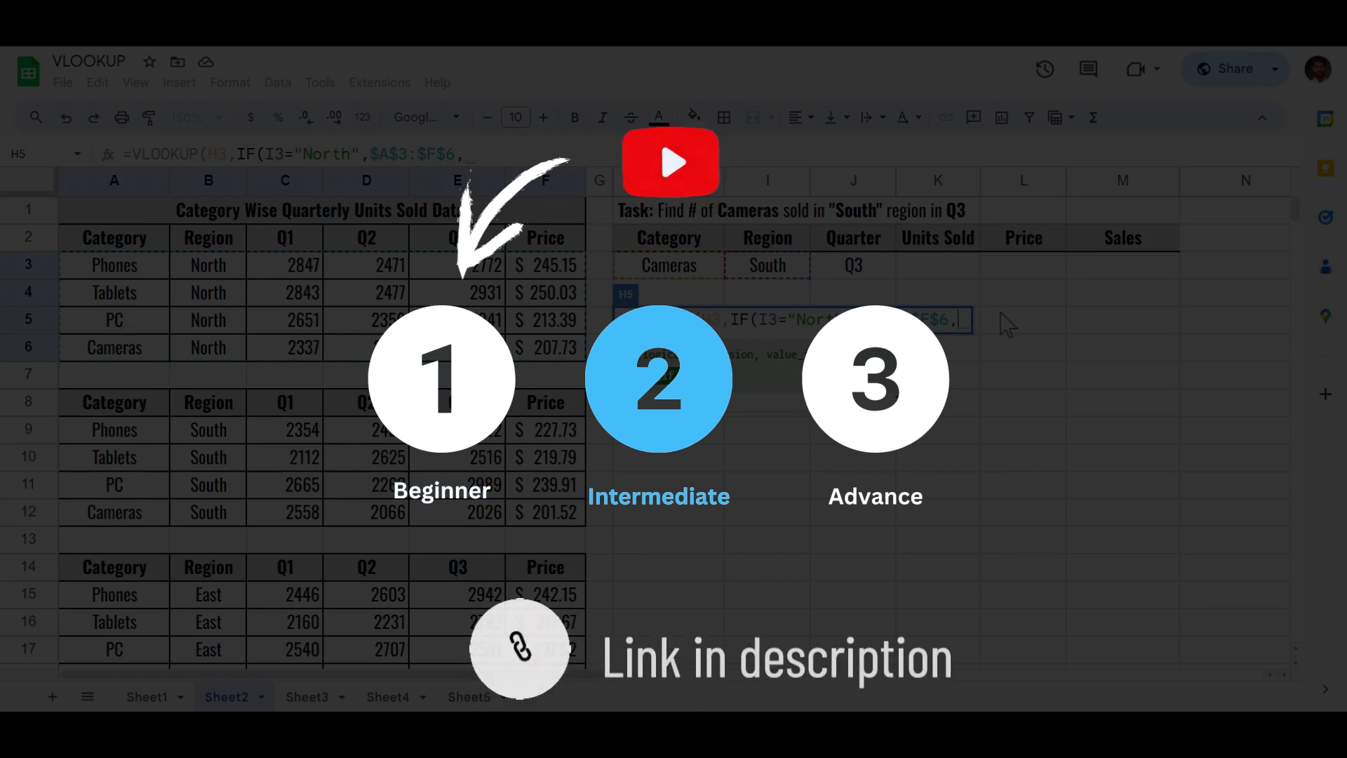
Step: Extend the VLOOKUP formula in H5 with a nested IF returning $A$9:$F$12 when I3 equals "South"
text(IF(I3="South",)
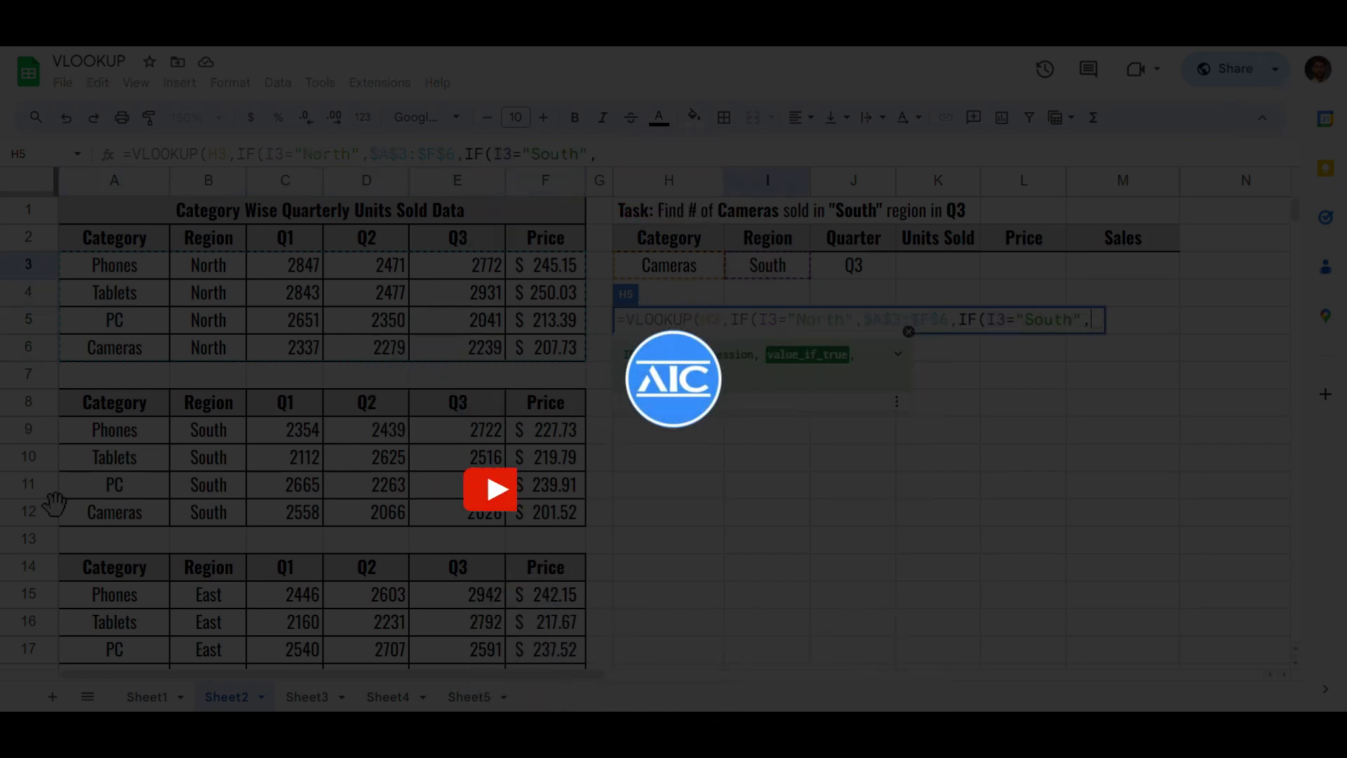
drag(114, 429, 547, 516)
text(, )
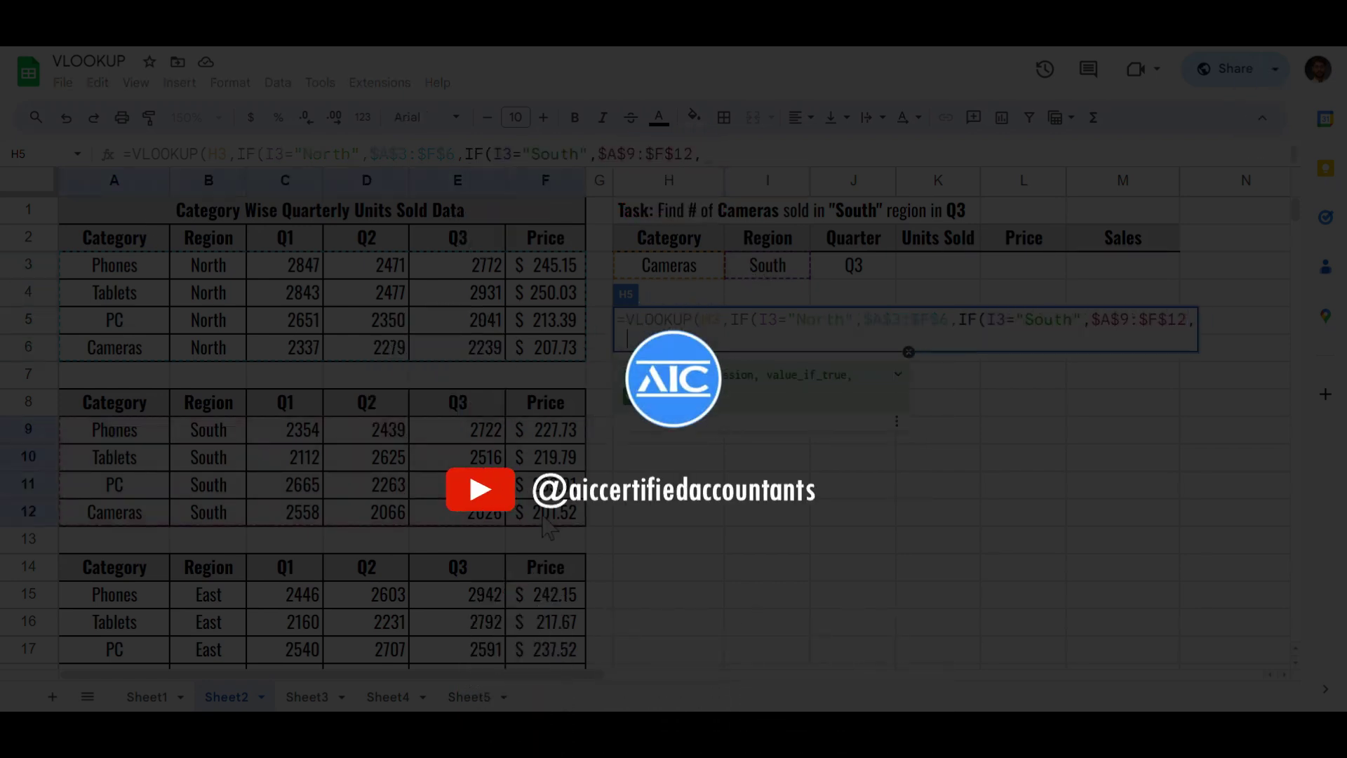
Step: Add another nested IF to the formula that returns $A$15:$F$18 when I3 equals "East"
text(IF(I3="East",)
scroll(547, 526, down, 3)
drag(114, 383, 540, 463)
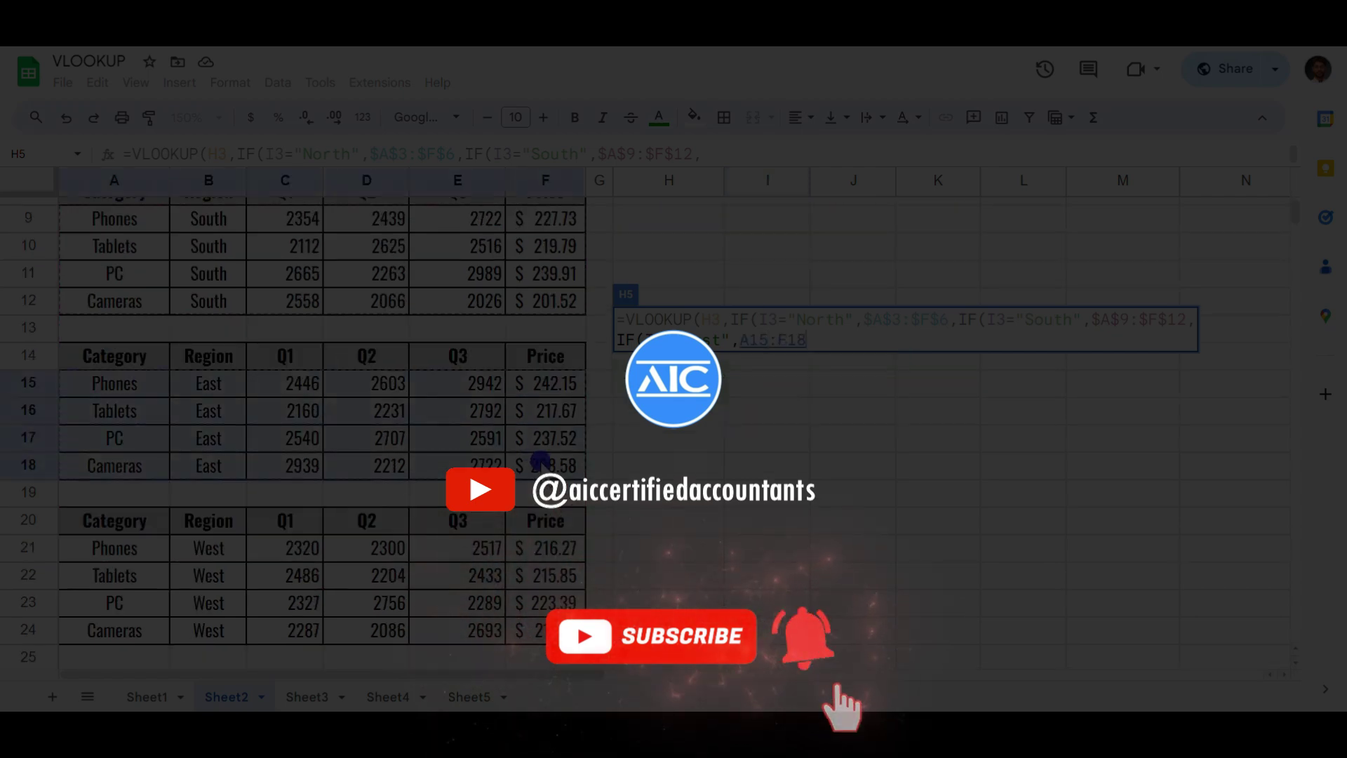
text(,)
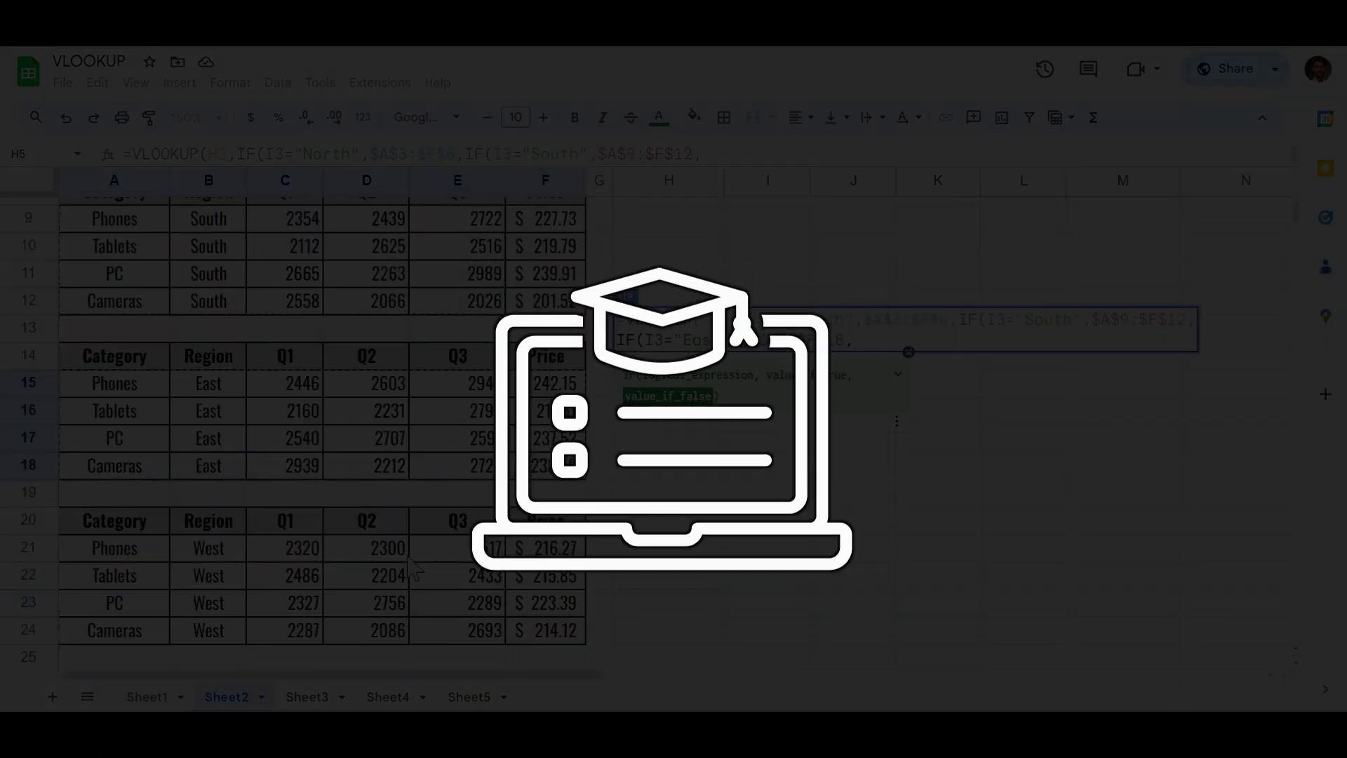
Step: Use the West range $A$21:$F$24 as the final fallback, close the nested IFs, and start a MATCH function for the column index
scroll(409, 558, up, 3)
scroll(409, 558, down, 3)
drag(114, 548, 544, 628)
key(F4)
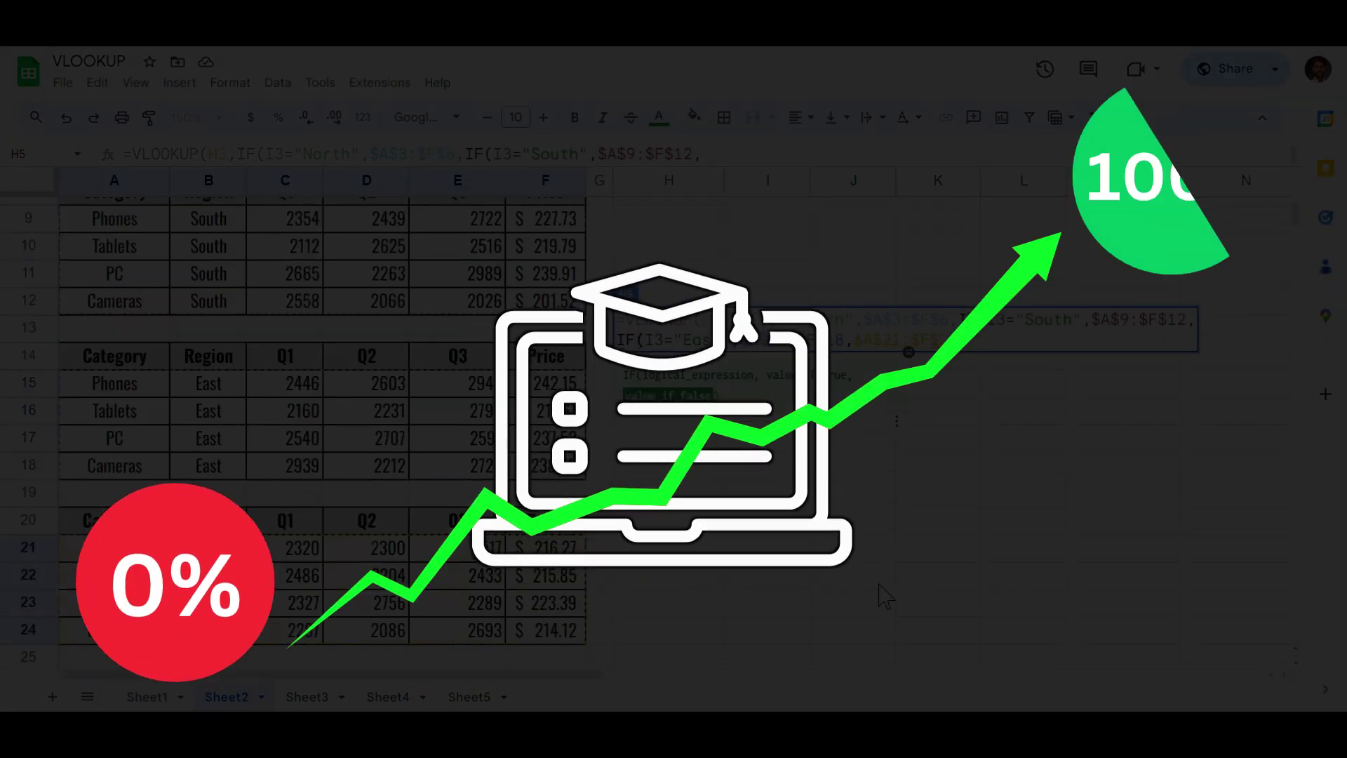
text())),MATCH()
Step: Complete the MATCH with J3, the absolute header range A2:F2 and match type 0, and end the VLOOKUP with false
scroll(878, 583, up, 3)
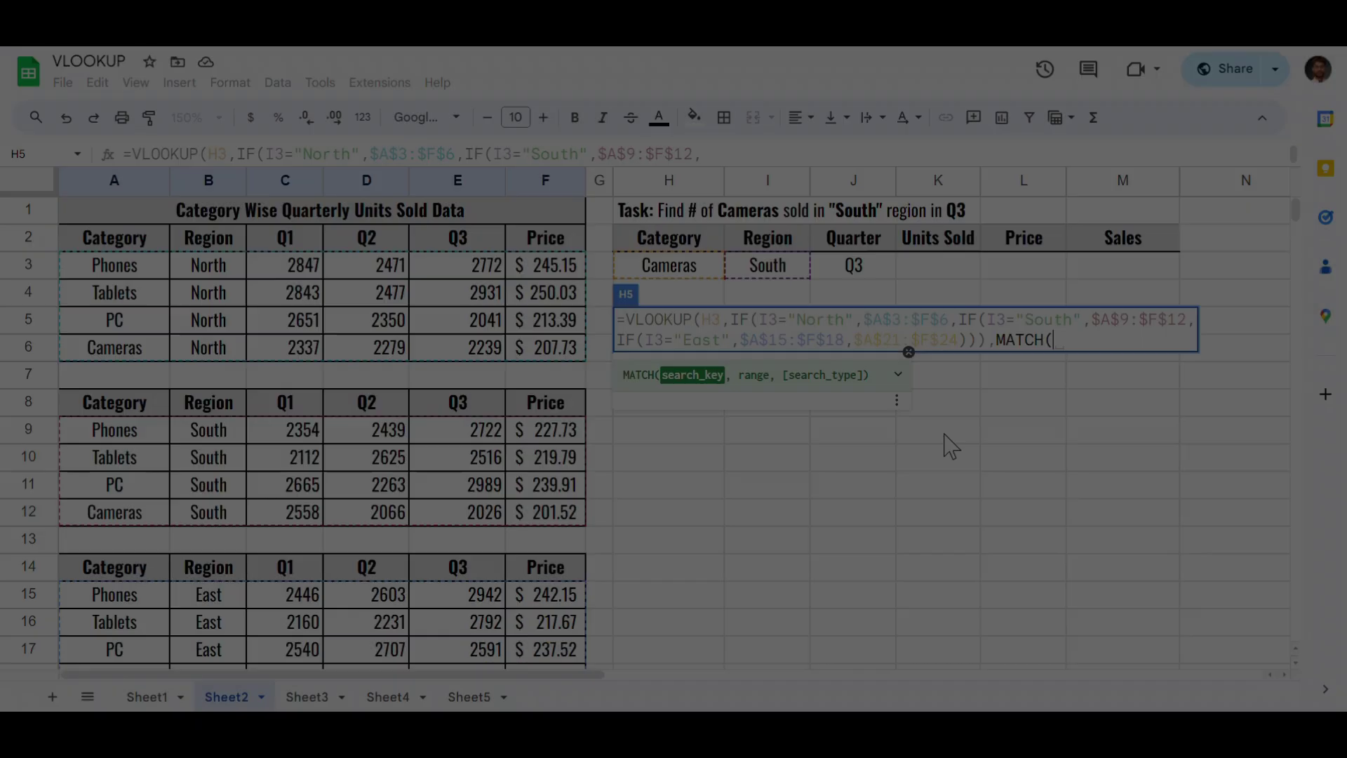
text(J3,)
click(115, 237)
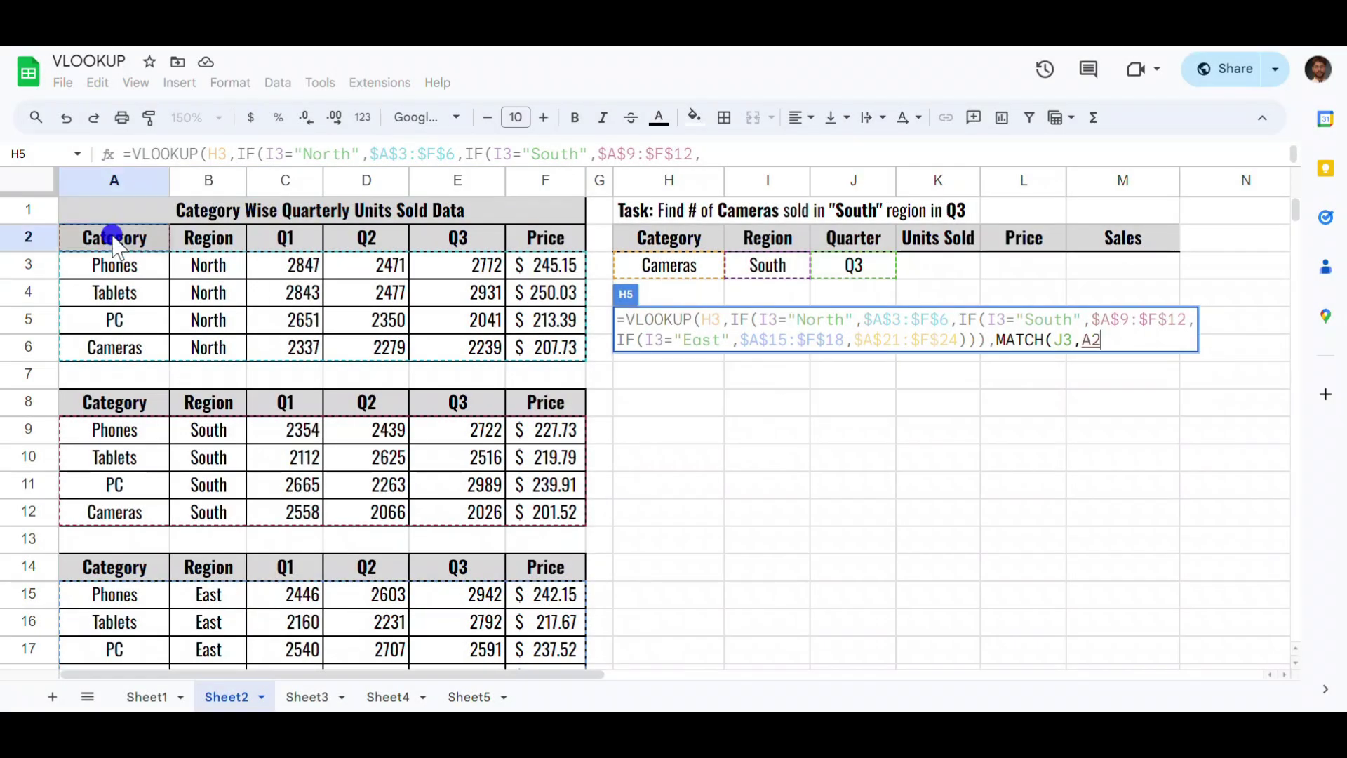
drag(115, 238, 545, 237)
key(F4)
text(,0),false))
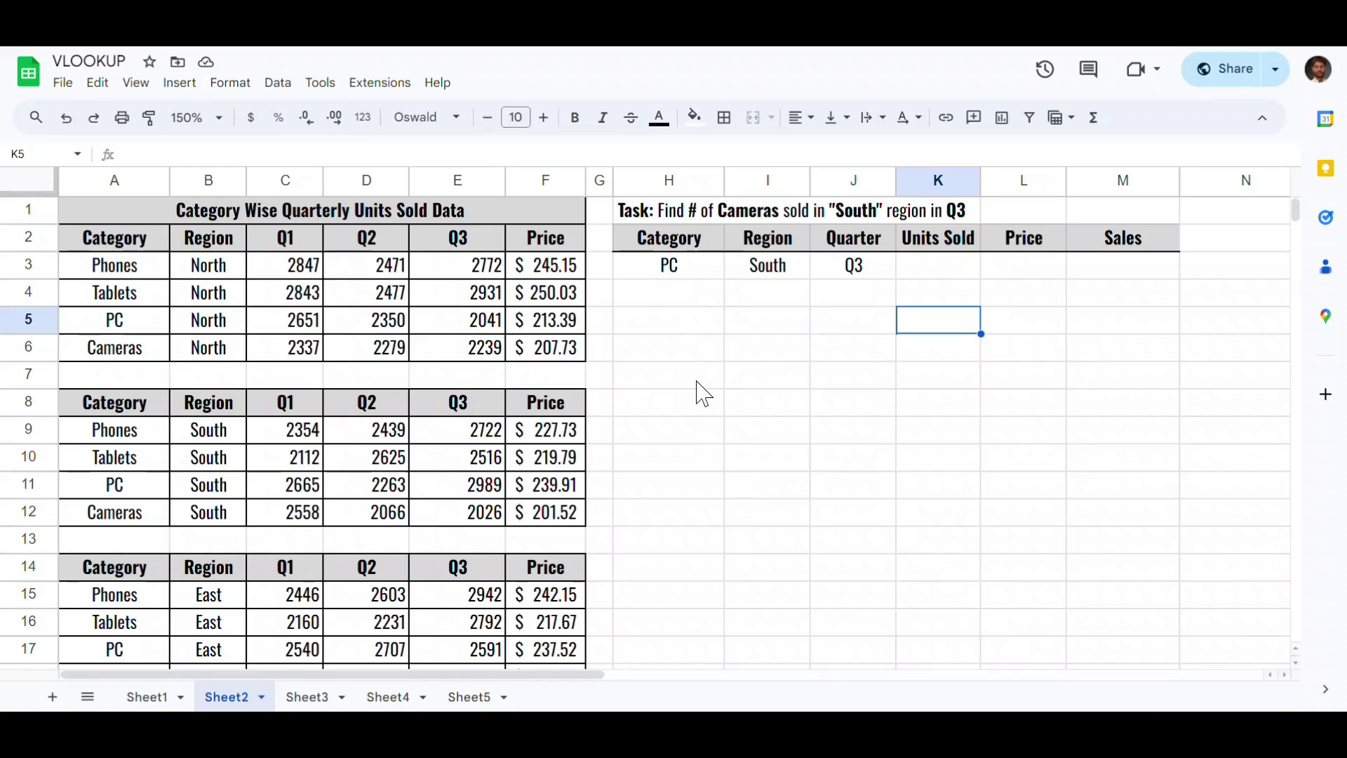
Step: Examine the category, region, quarterly units and price columns across the regional sales tables
drag(114, 240, 135, 363)
drag(285, 238, 517, 348)
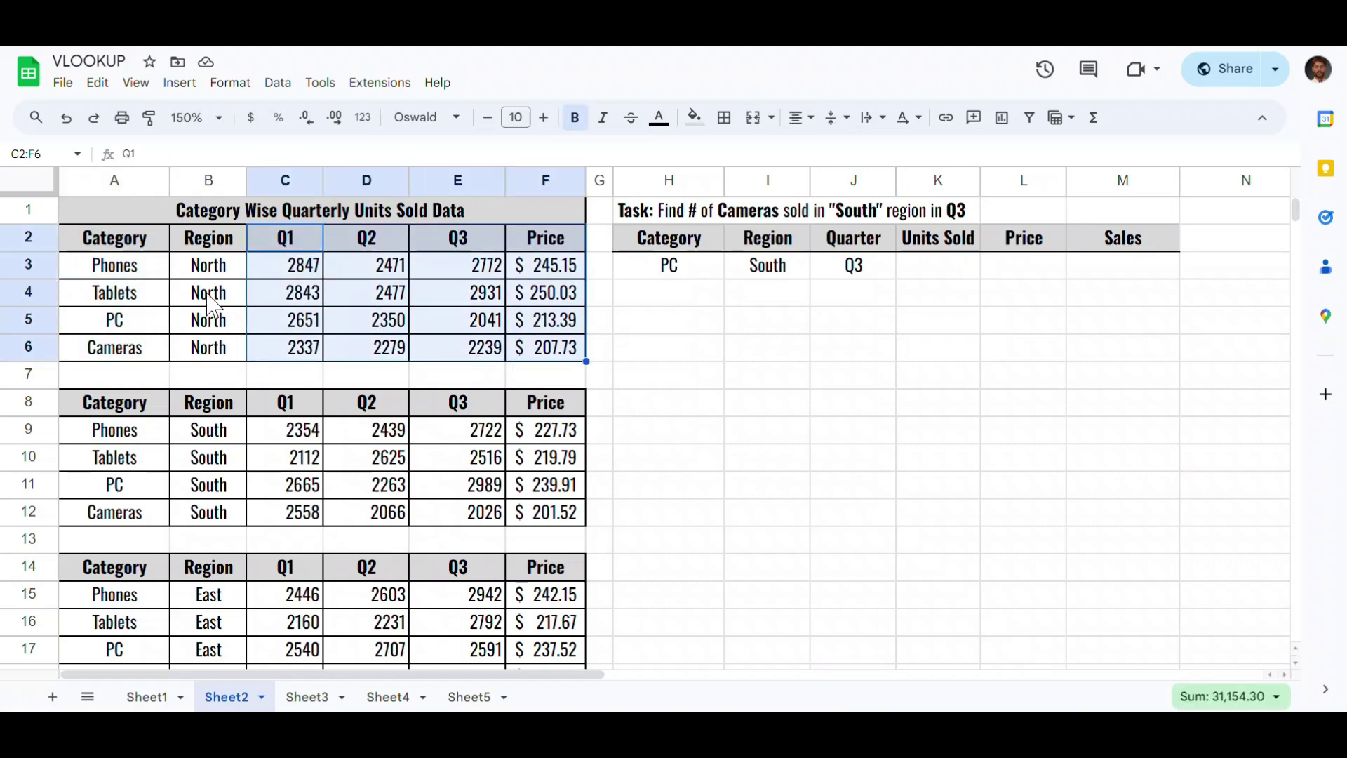
drag(204, 240, 207, 349)
drag(209, 414, 204, 512)
drag(126, 242, 141, 358)
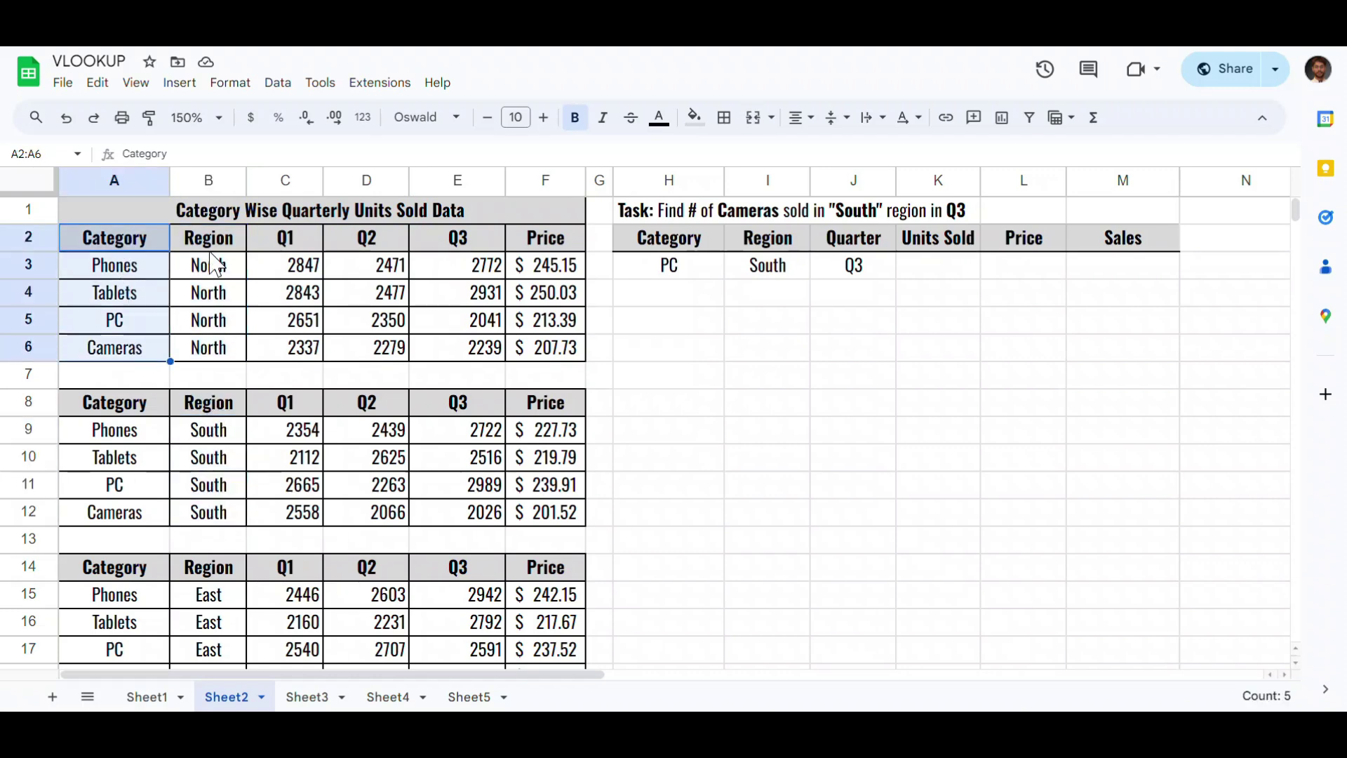
scroll(214, 355, down, 6)
scroll(211, 351, up, 6)
drag(560, 247, 544, 350)
click(549, 401)
drag(549, 401, 550, 512)
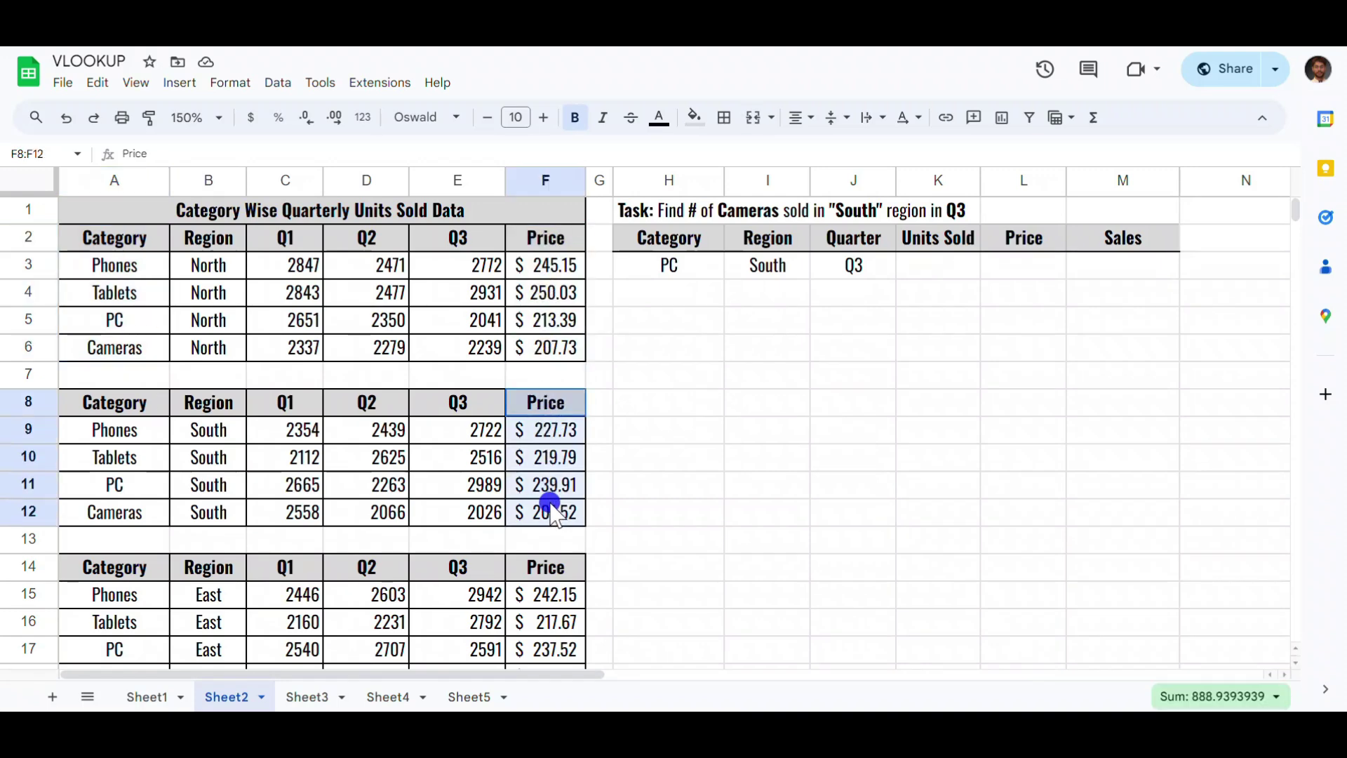
scroll(552, 421, down, 3)
drag(551, 358, 557, 465)
scroll(288, 432, up, 4)
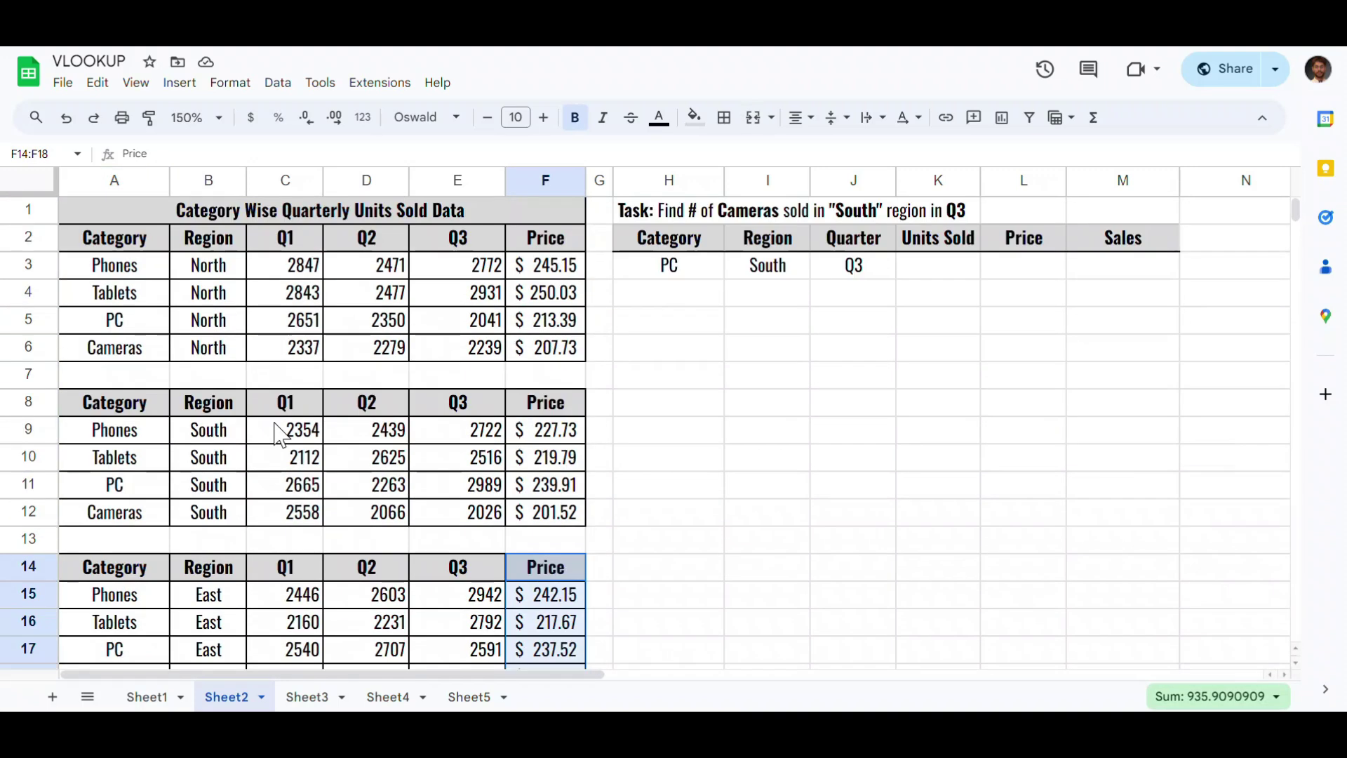
Step: Review the quarter headings, regions and categories, the task text in H1, the price columns and the Sales cell M3
click(294, 288)
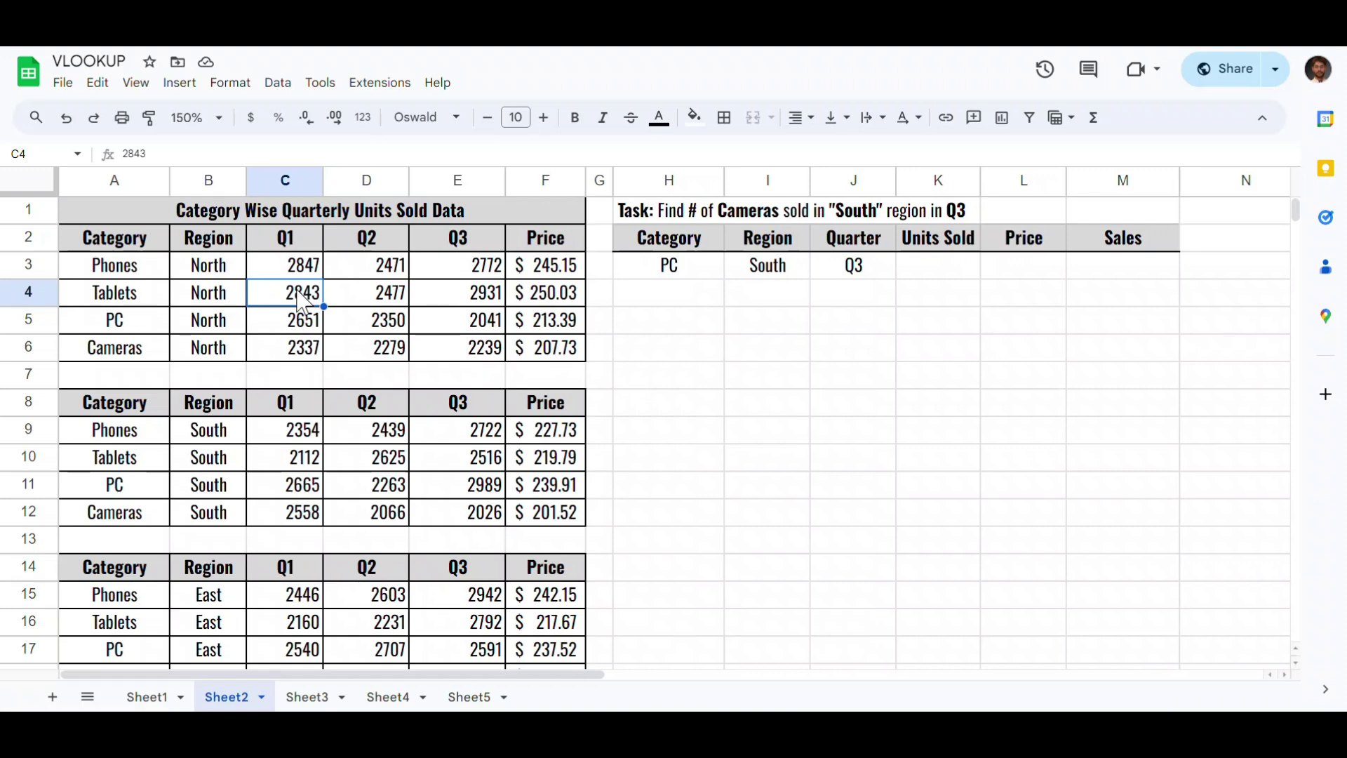
drag(288, 243, 478, 242)
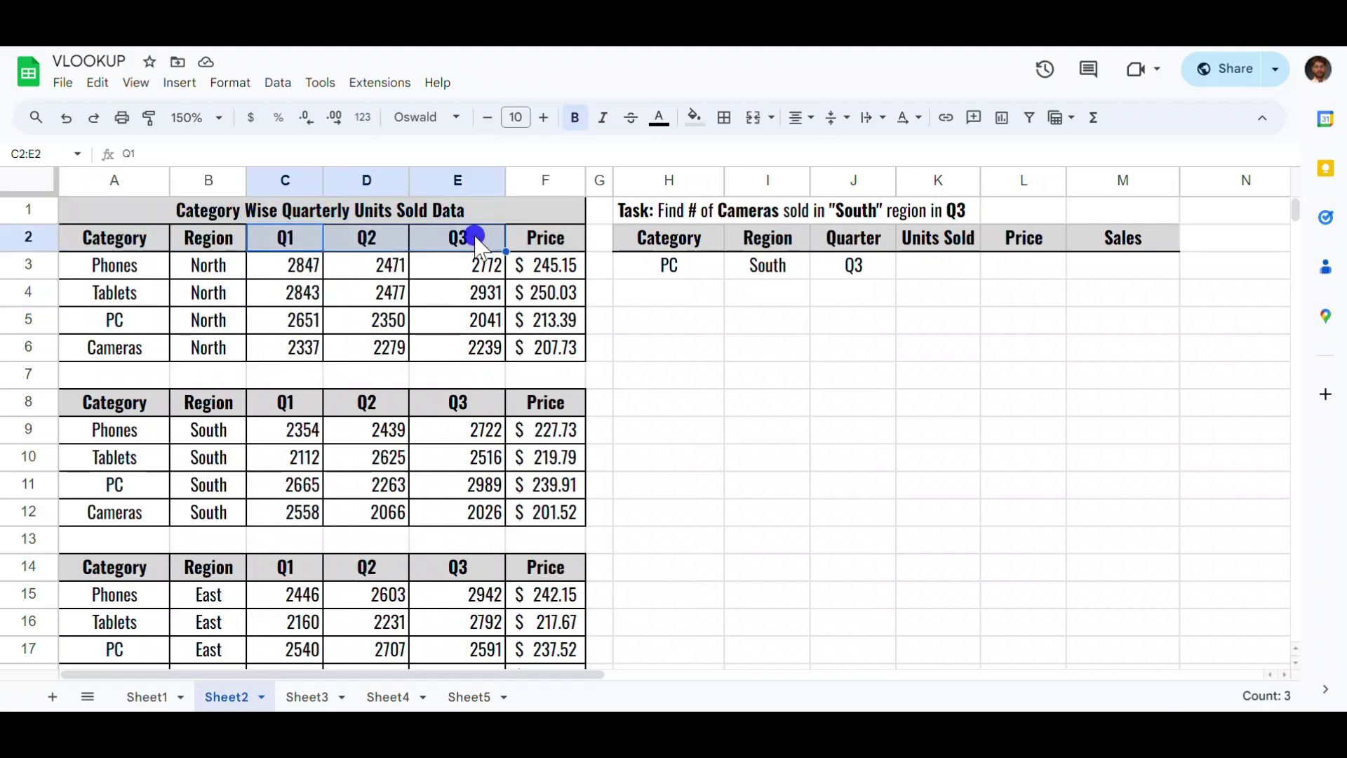
drag(214, 239, 219, 352)
drag(214, 403, 211, 512)
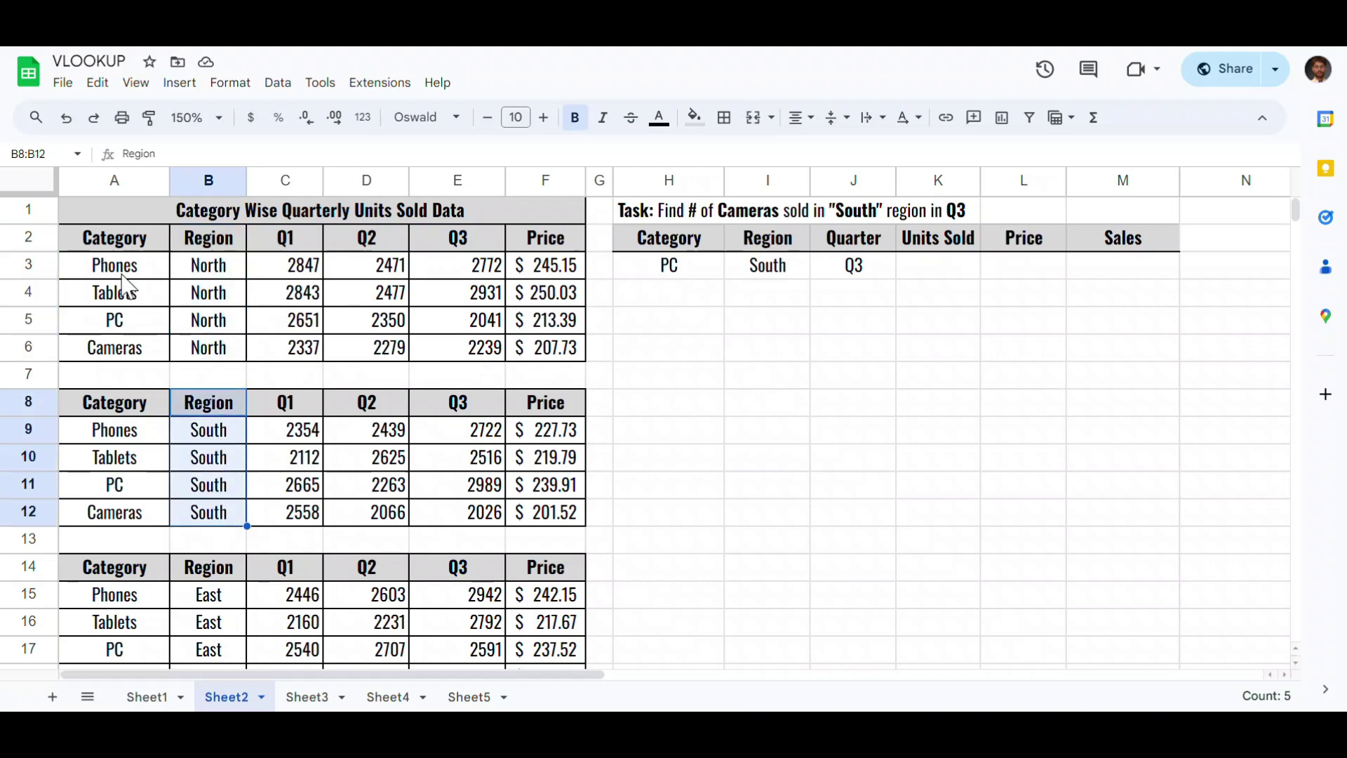
drag(125, 242, 133, 339)
scroll(336, 411, down, 3)
scroll(337, 410, up, 3)
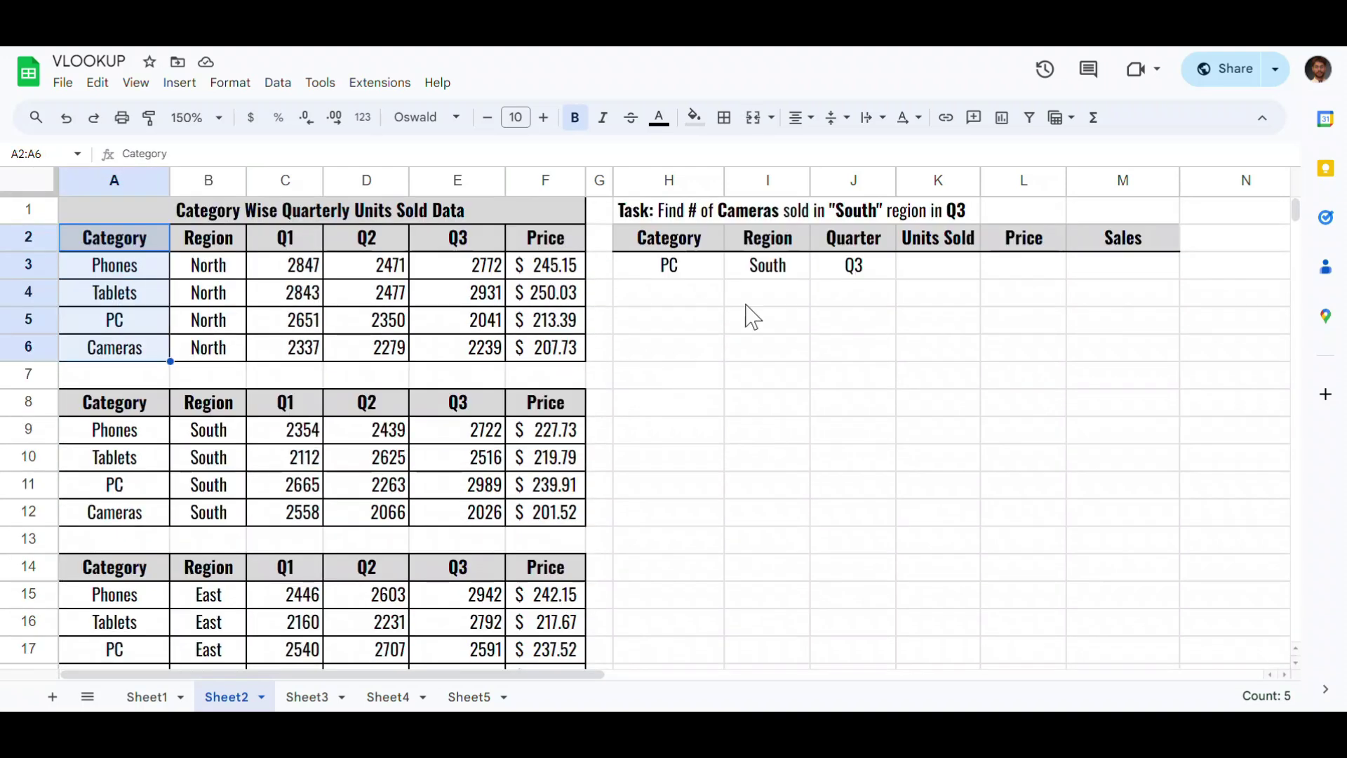
click(635, 216)
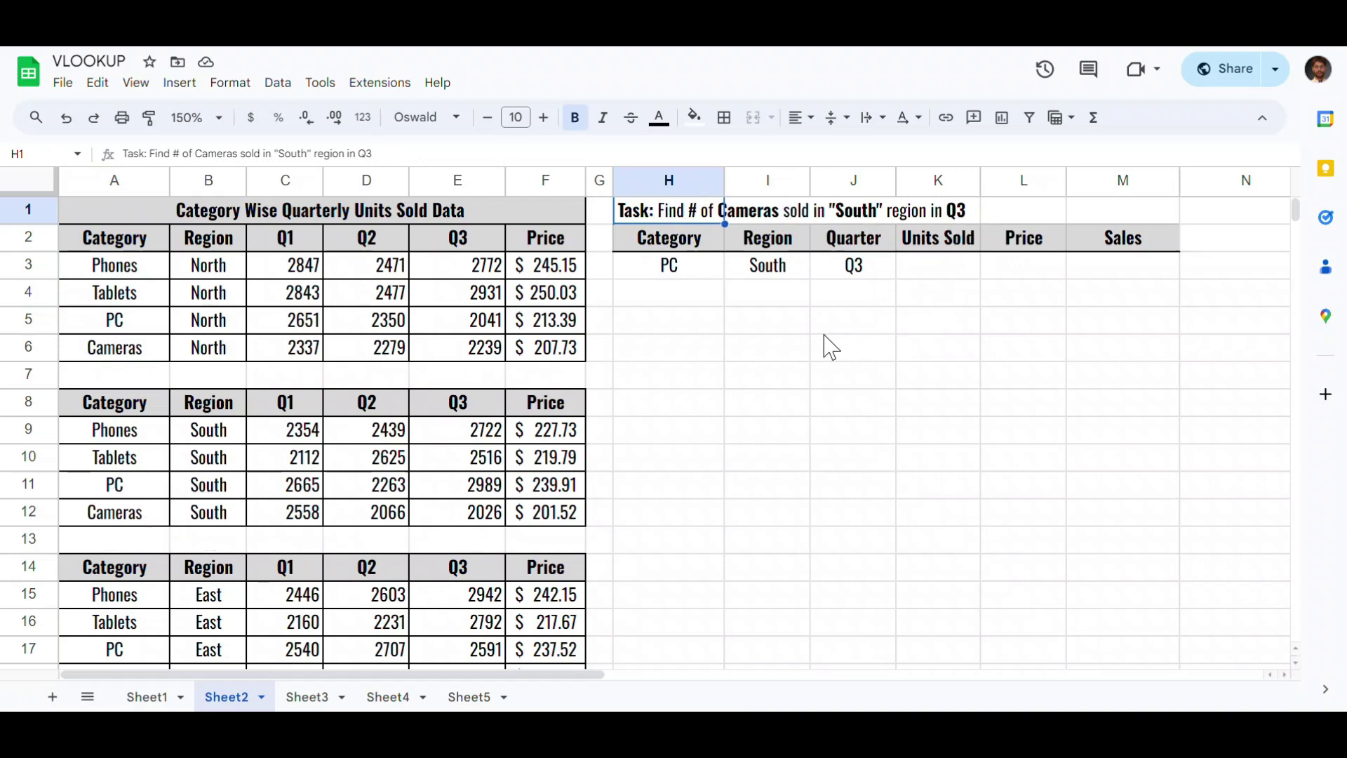
drag(545, 242, 557, 347)
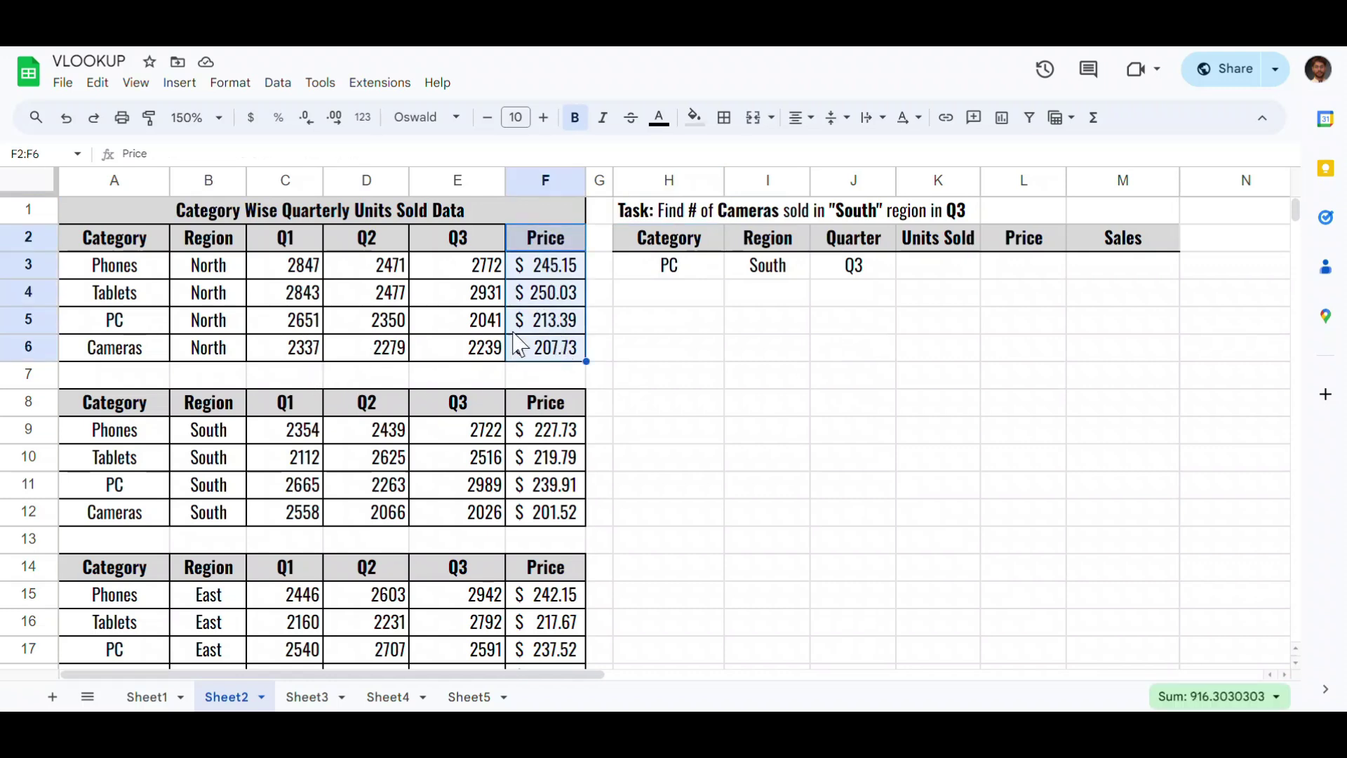
drag(556, 274, 567, 370)
drag(551, 430, 554, 512)
click(1120, 275)
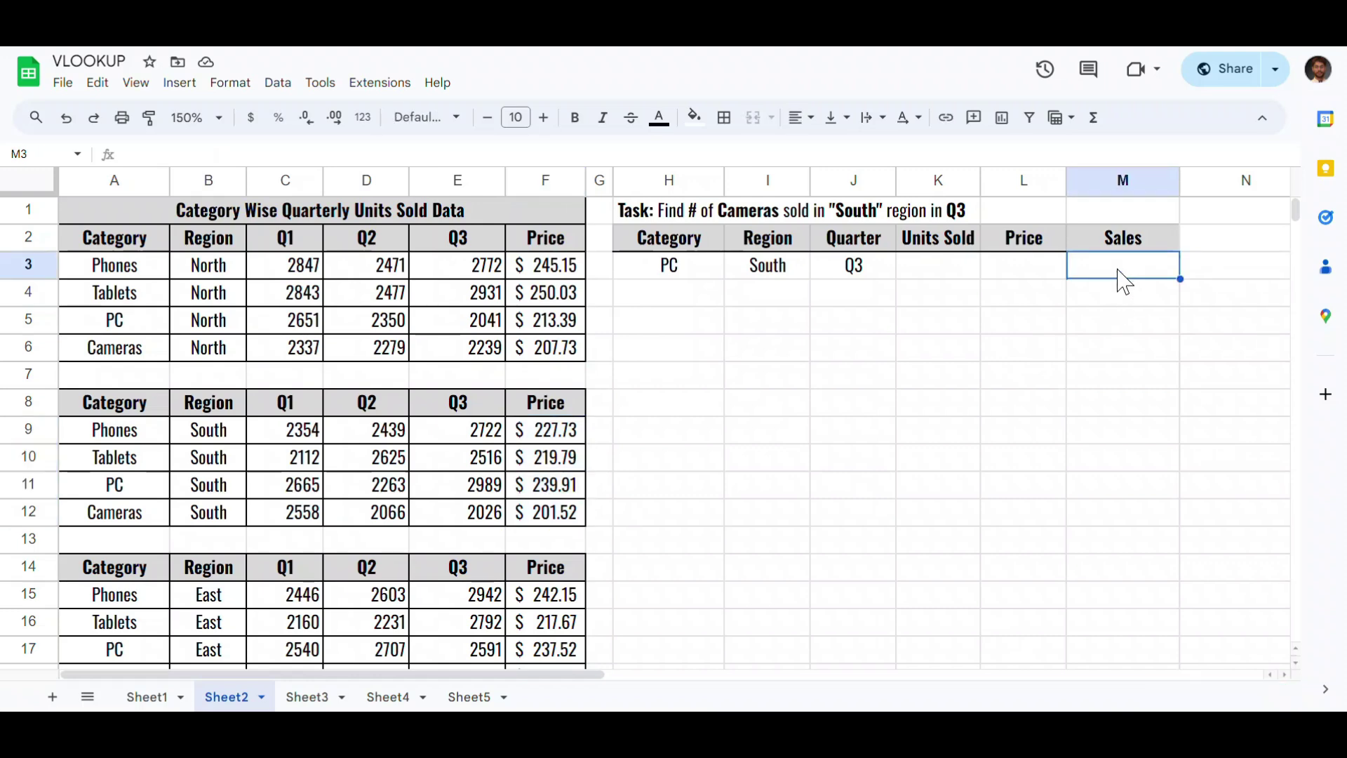
click(677, 322)
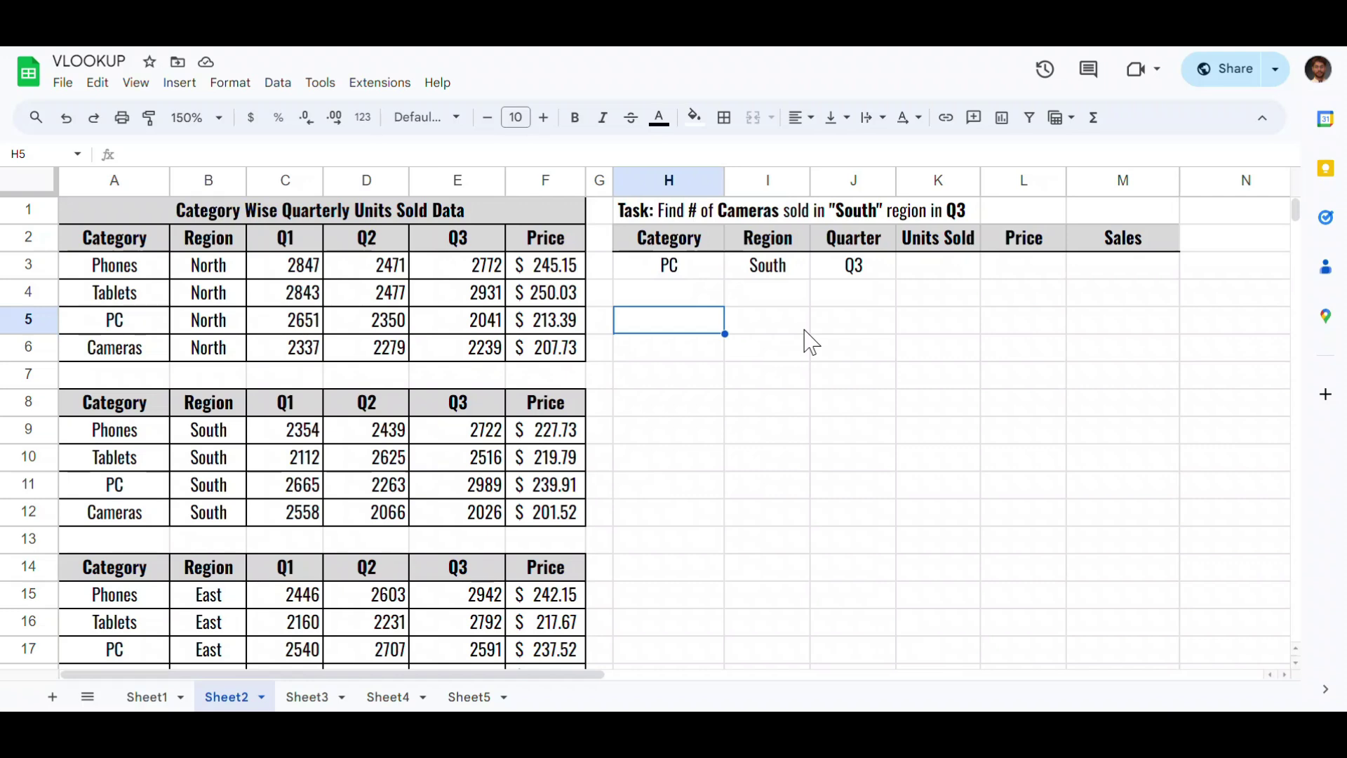
scroll(361, 352, down, 2)
scroll(360, 351, up, 2)
text(=vlook)
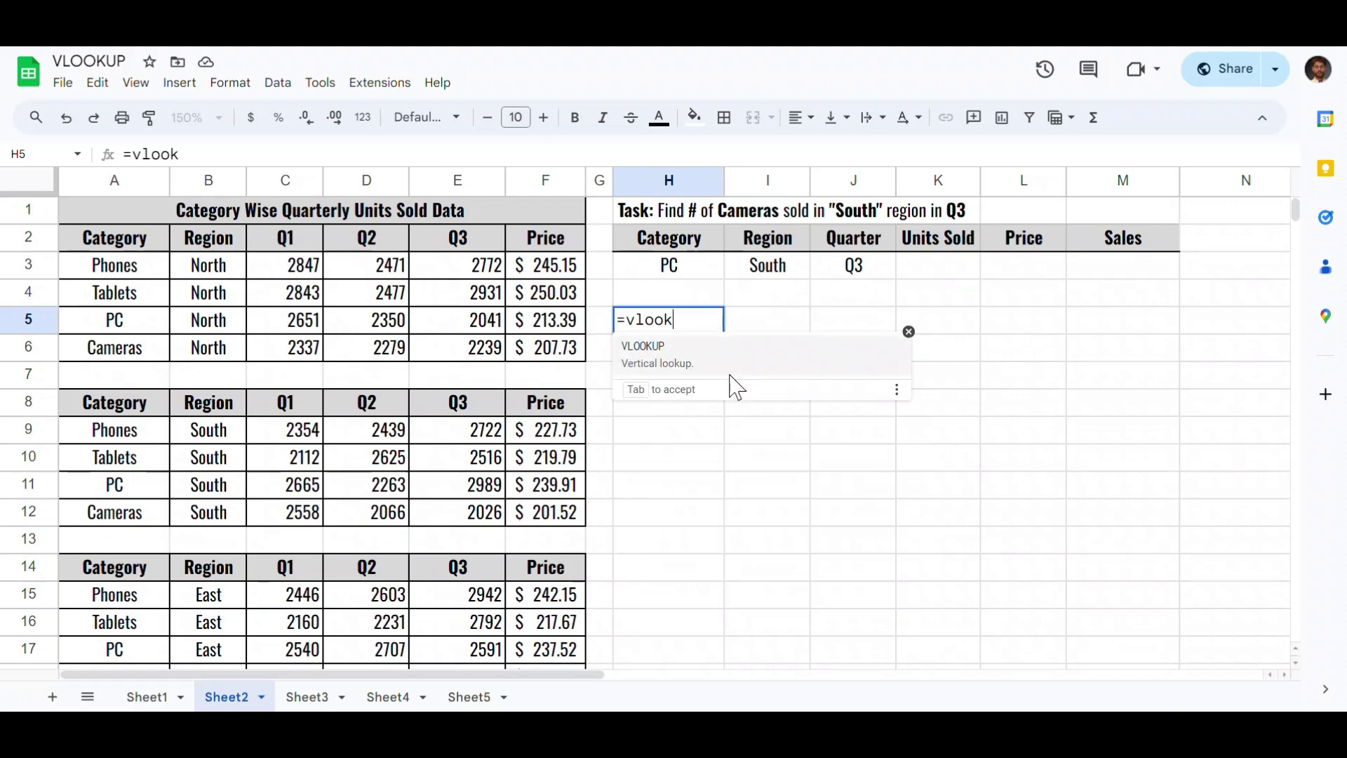
key(Tab)
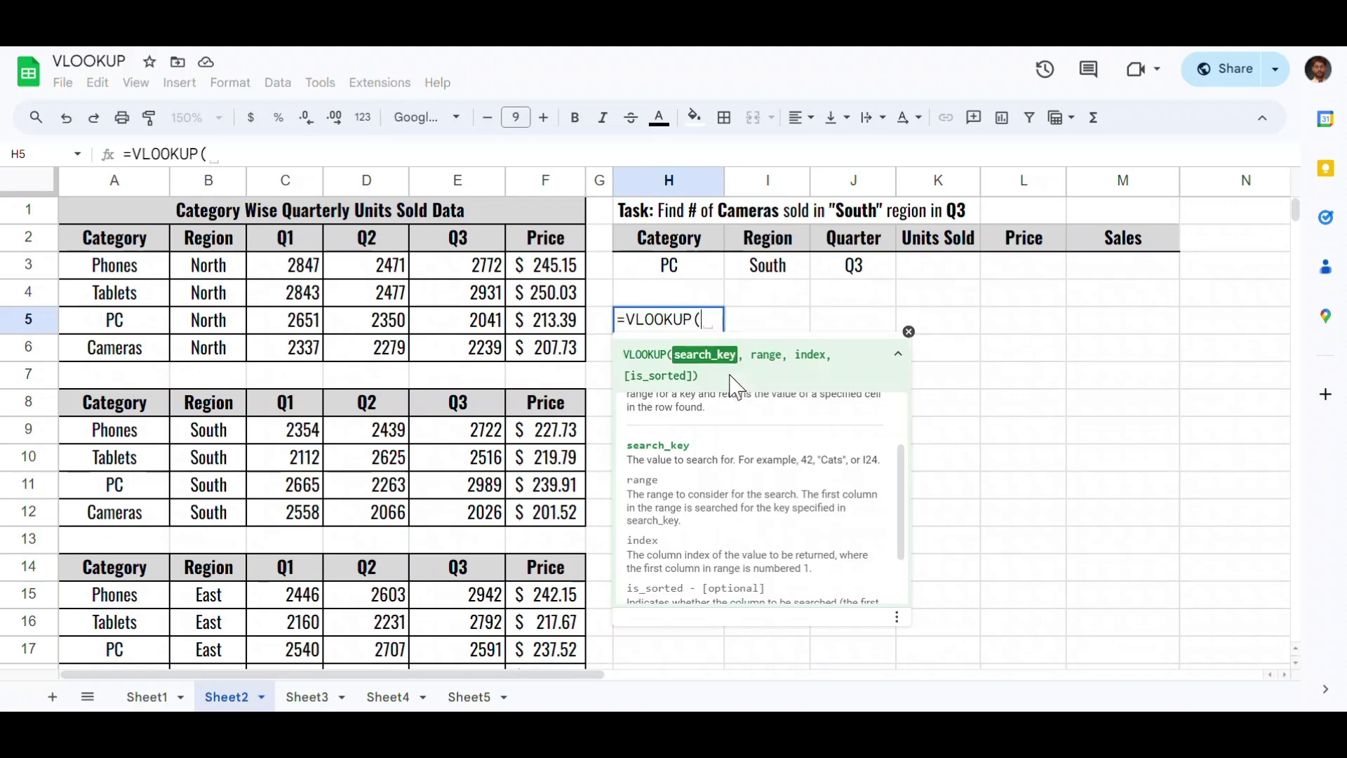
click(687, 274)
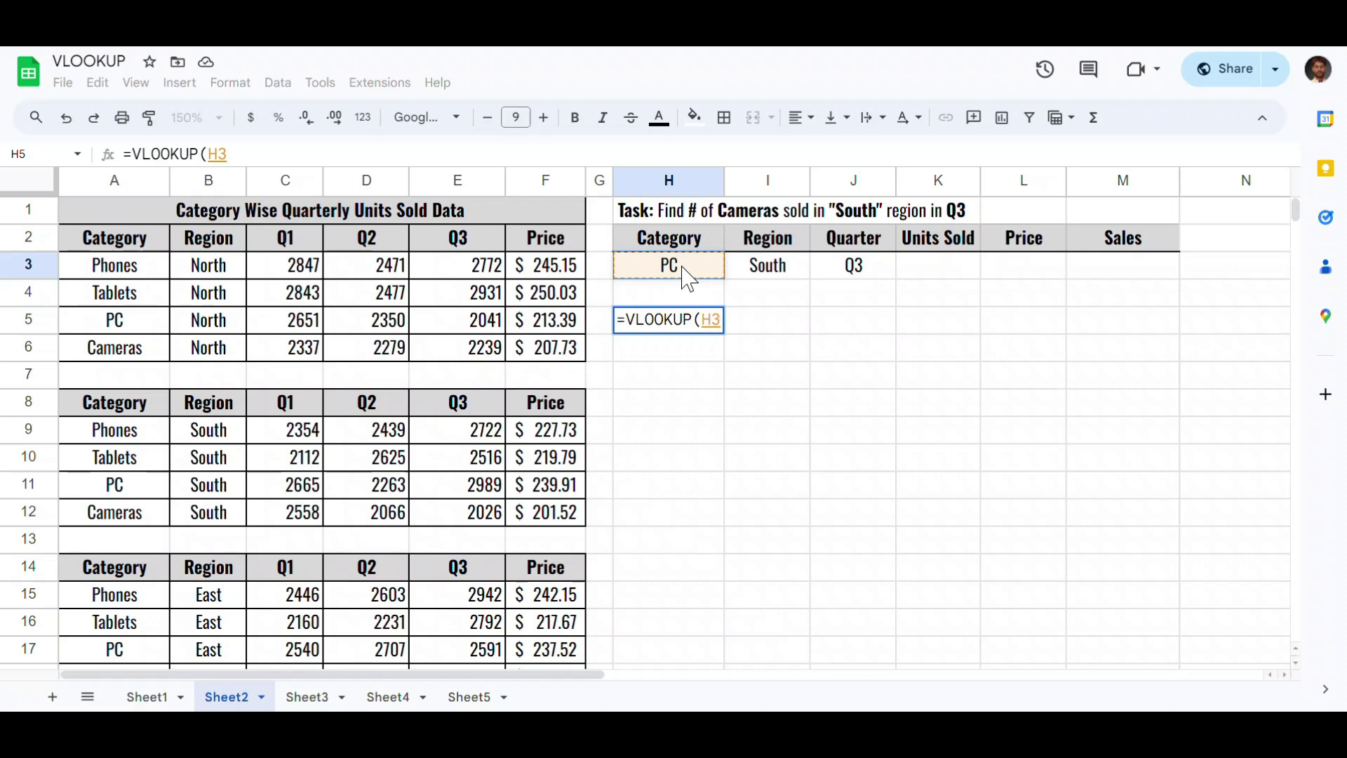
key(Escape)
Step: Set the lookup category in H3 to Cameras
click(686, 272)
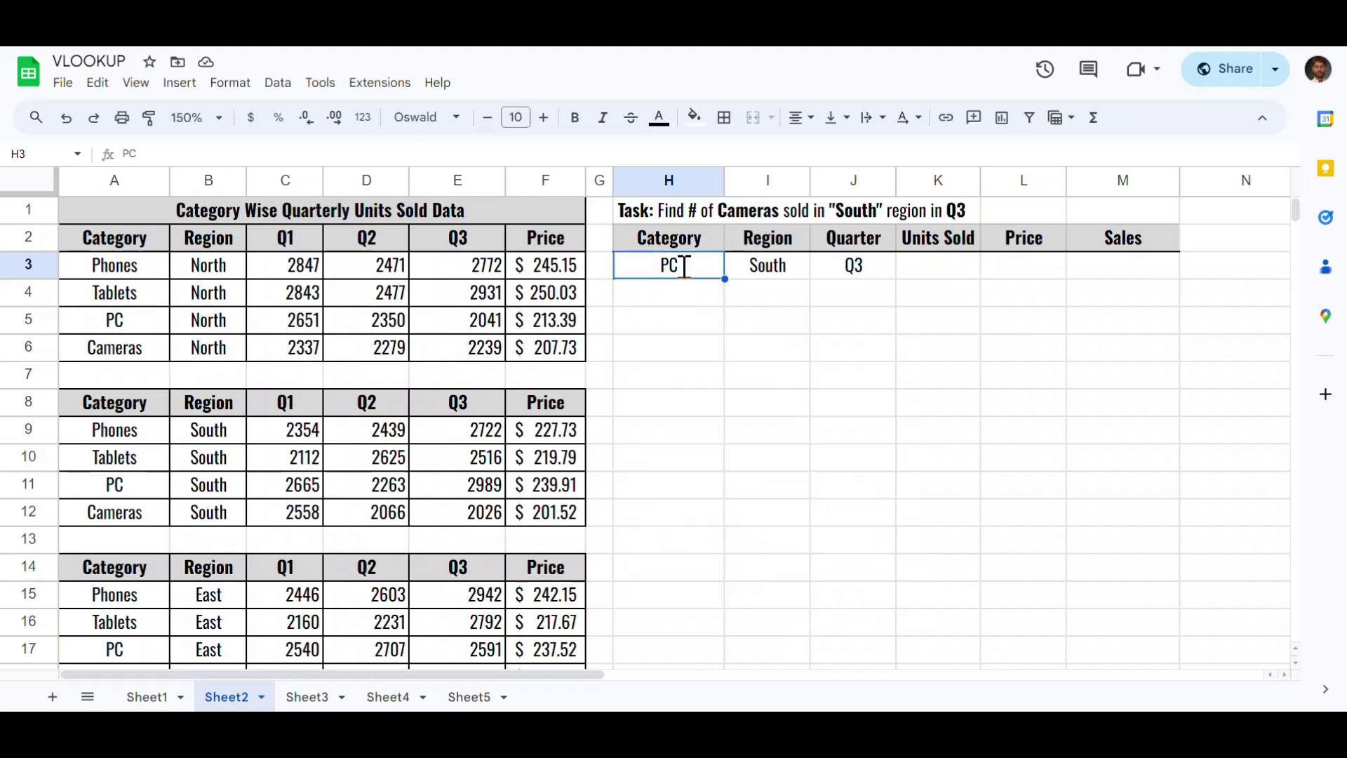
text(Cameras)
key(Tab)
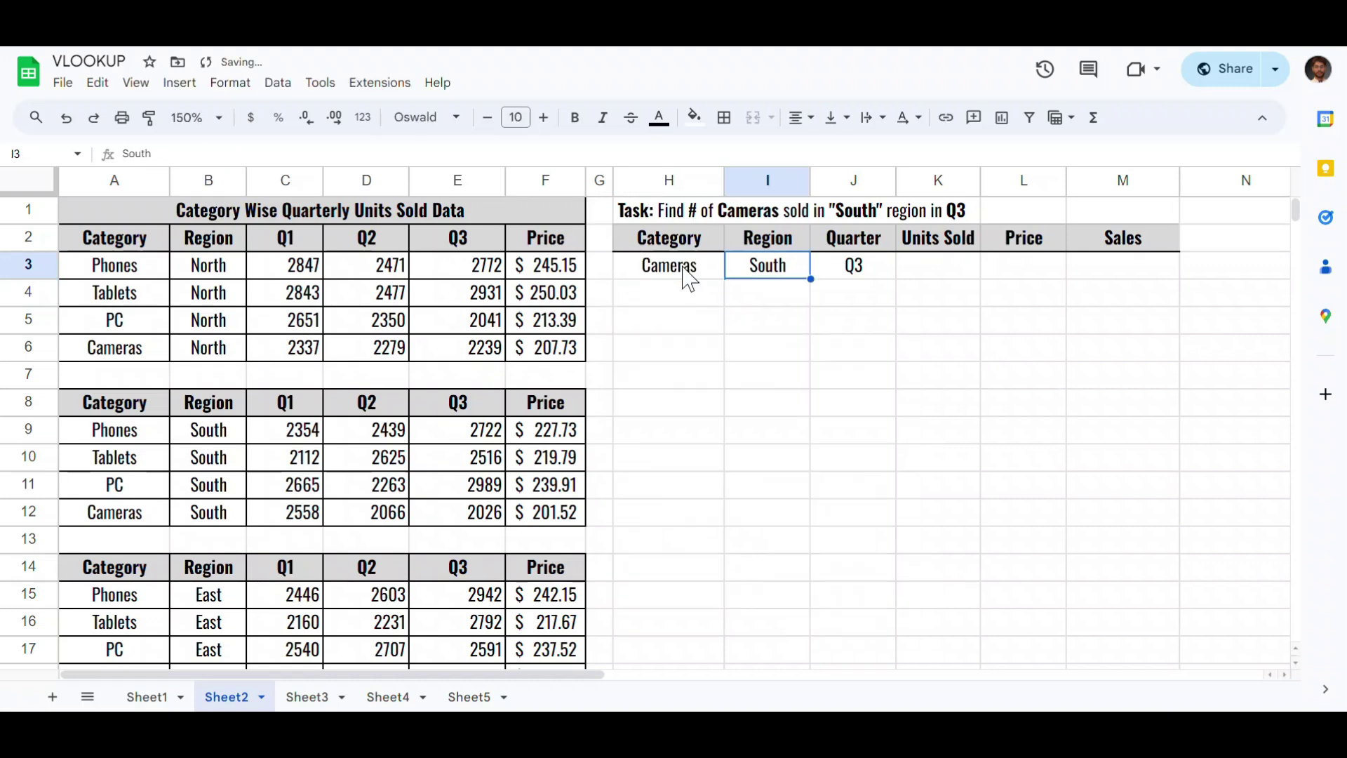
Step: Start a VLOOKUP formula in H5 with category cell H3 as the search key
click(694, 327)
text(=v)
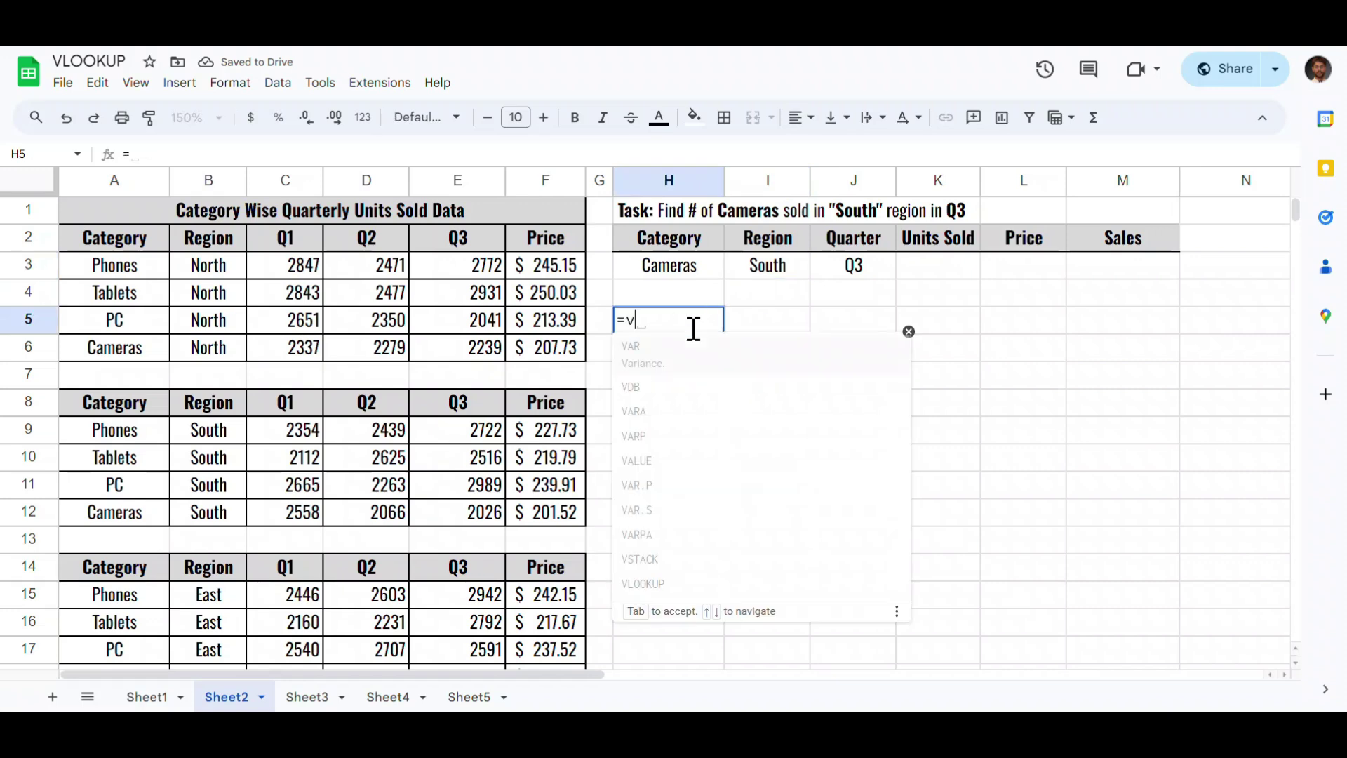
text(l)
key(Tab)
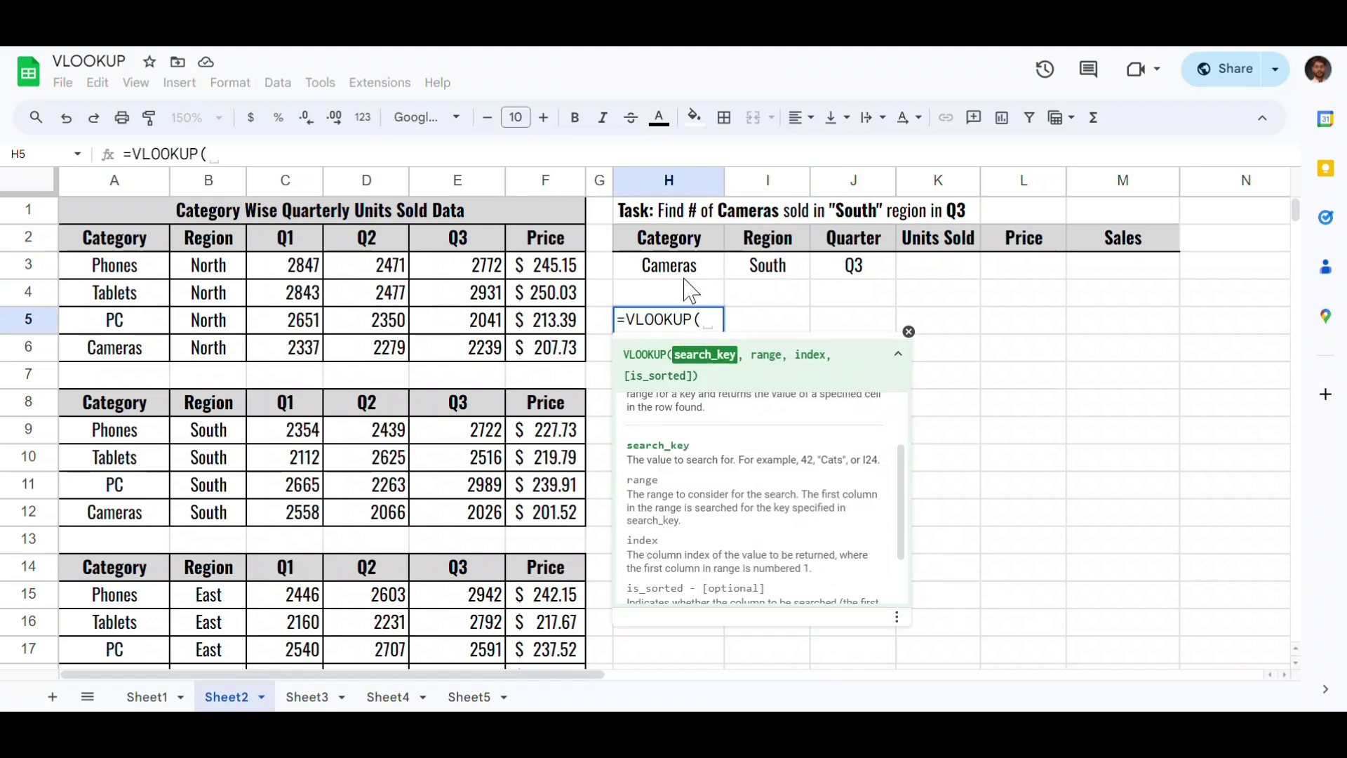
click(680, 271)
text(,)
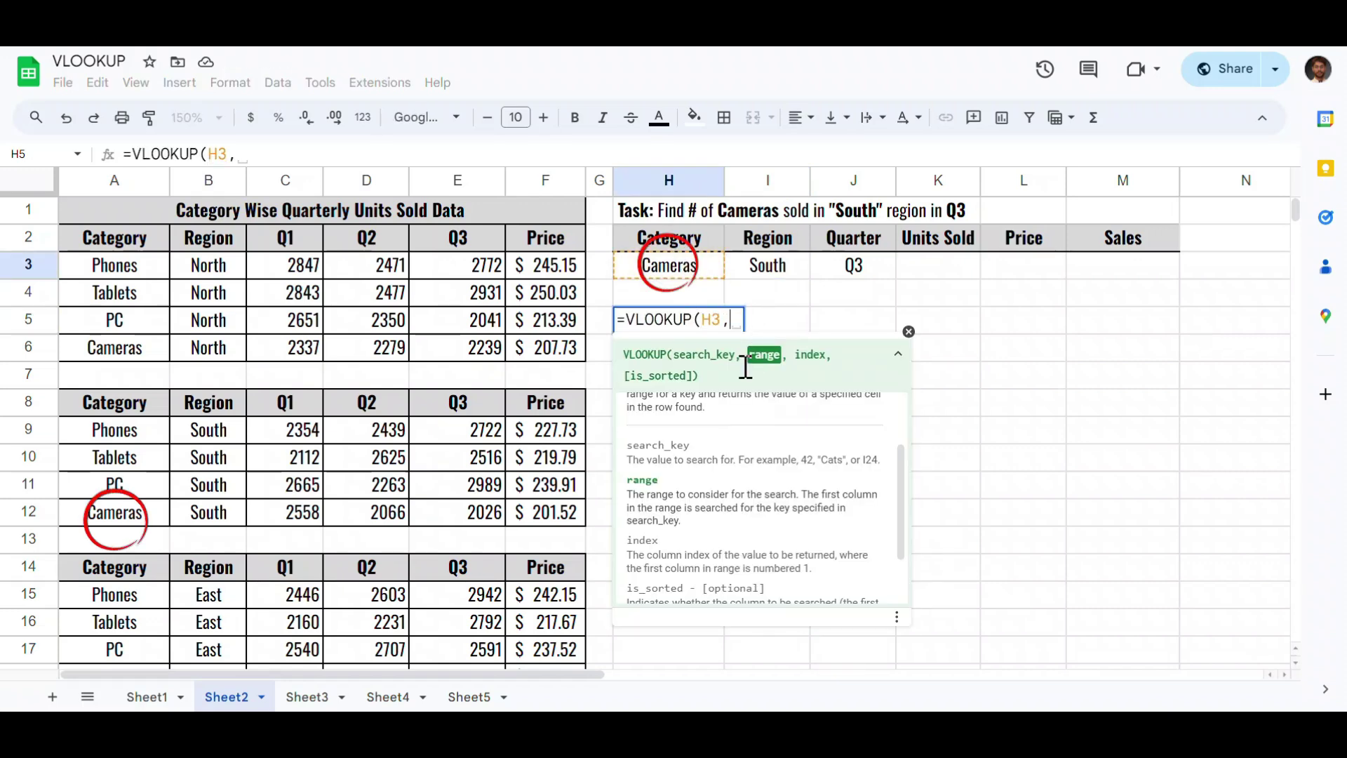
Step: Begin the VLOOKUP range in H5 with an IF that returns $A$3:$F$6 when region cell I3 equals "North"
drag(784, 359, 752, 365)
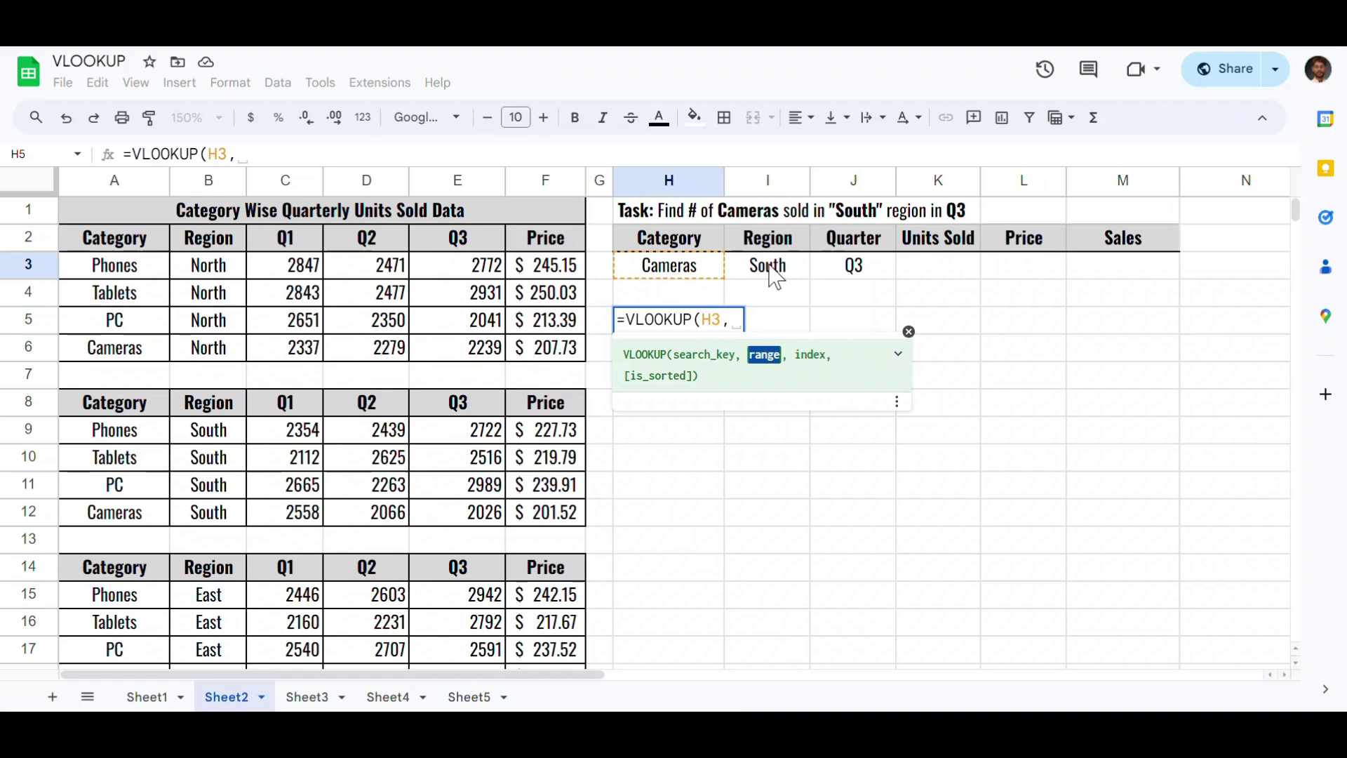
click(729, 323)
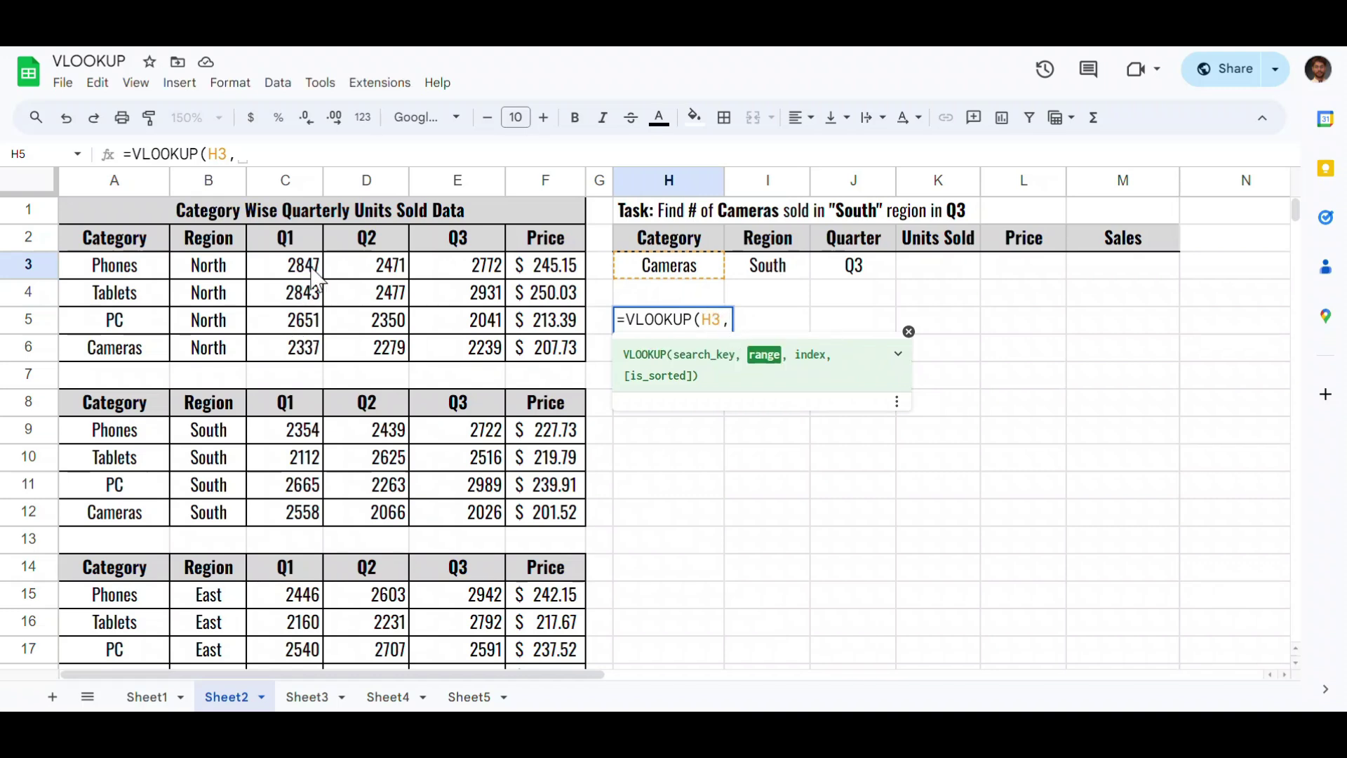
scroll(322, 457, down, 2)
scroll(330, 460, up, 2)
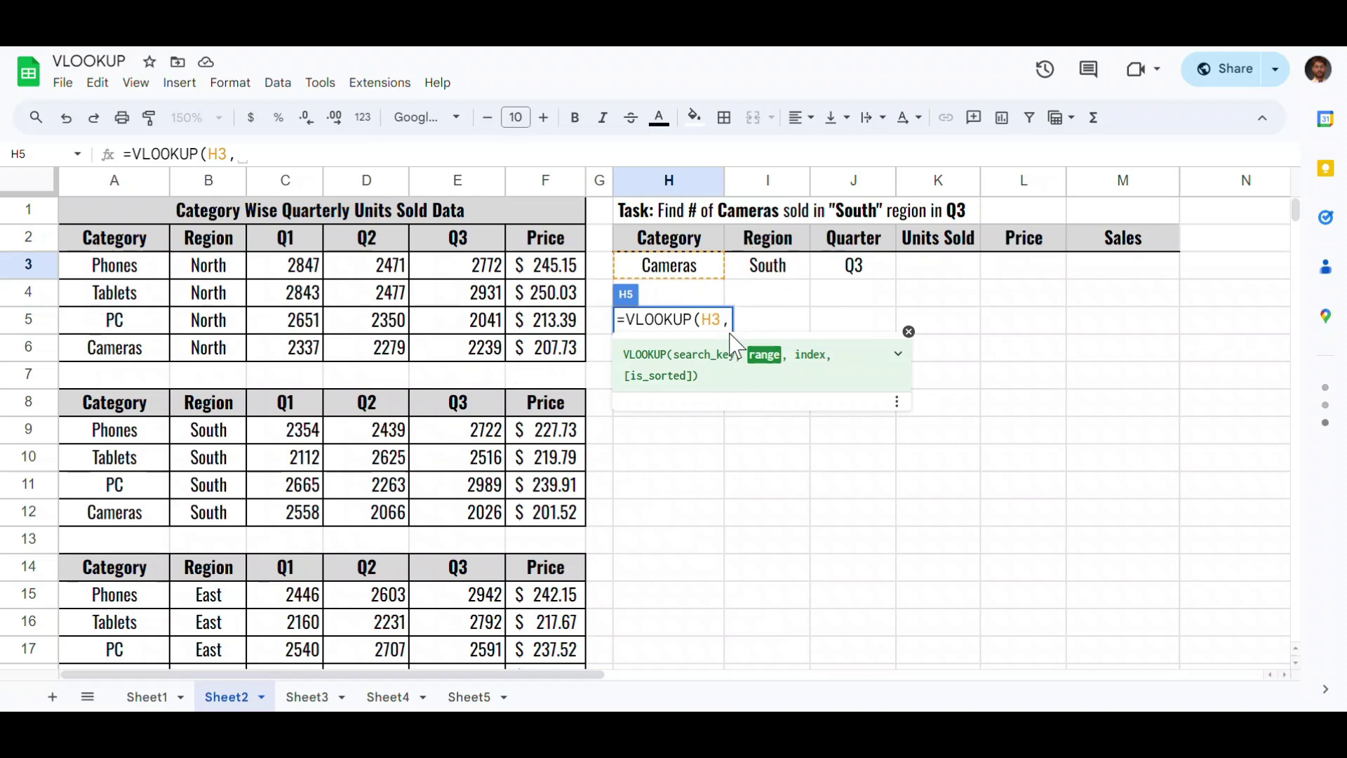
text(IF()
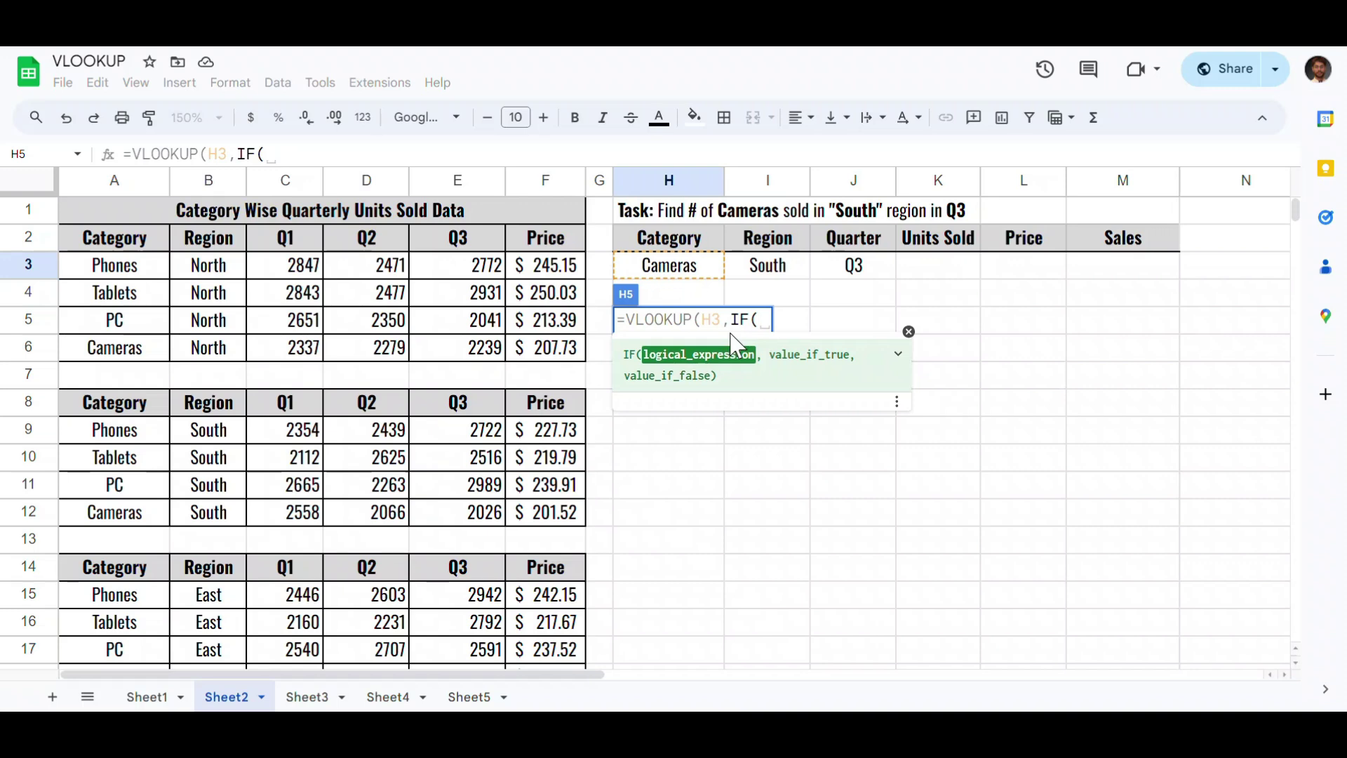
click(771, 266)
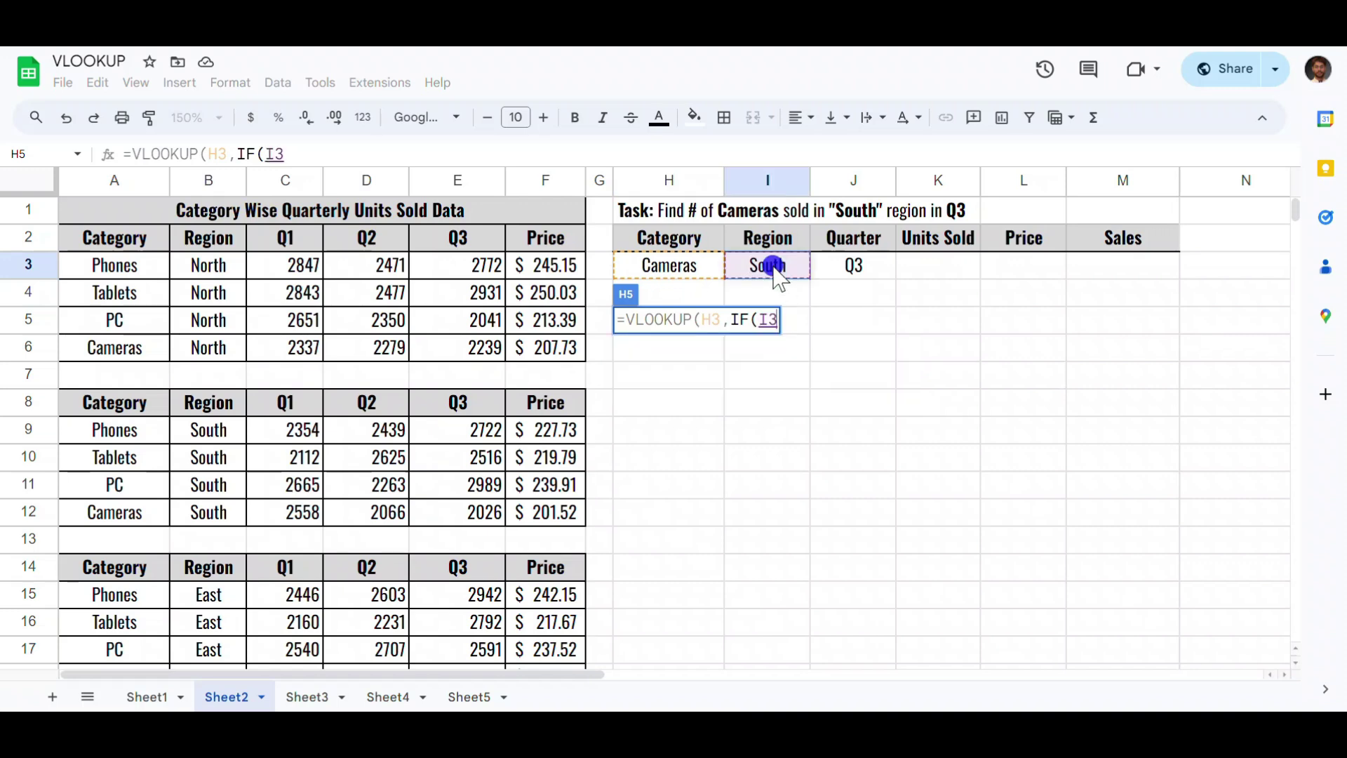
text(=)
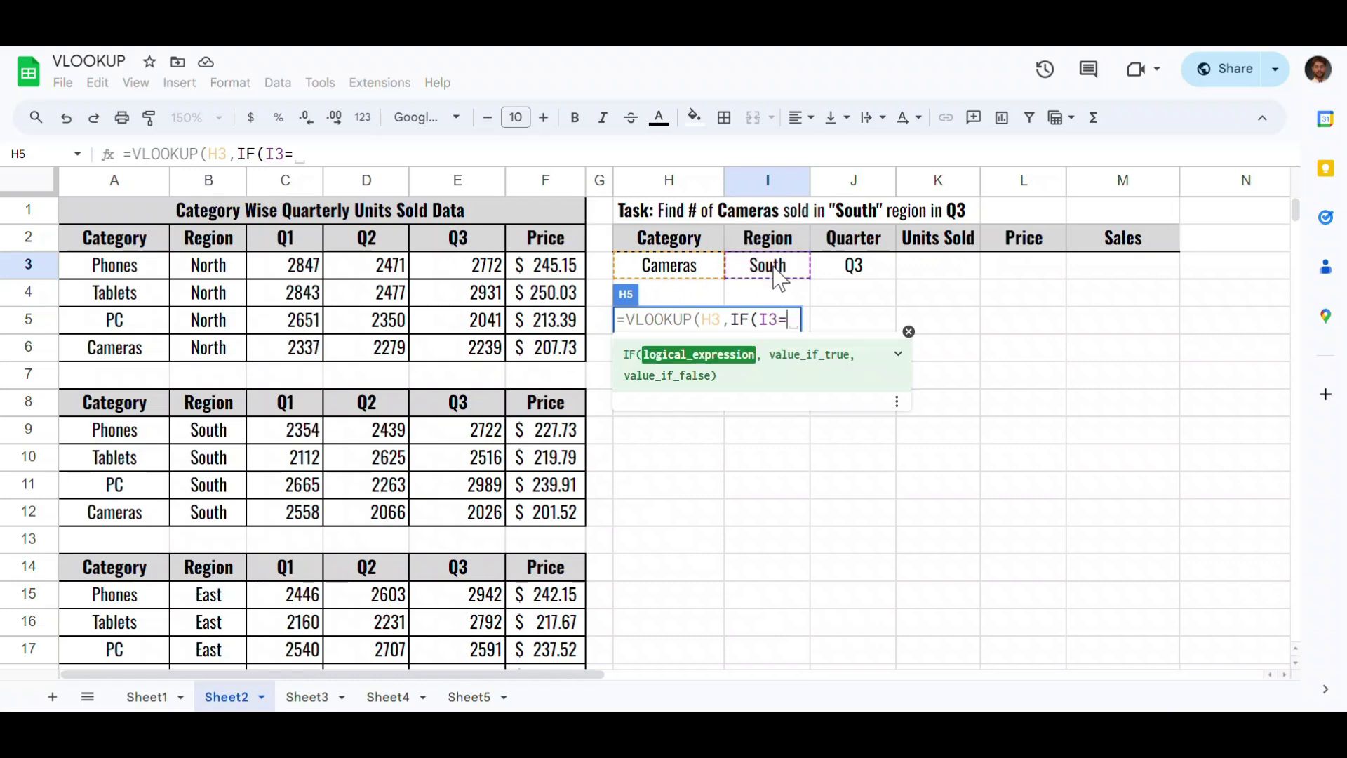
text("North")
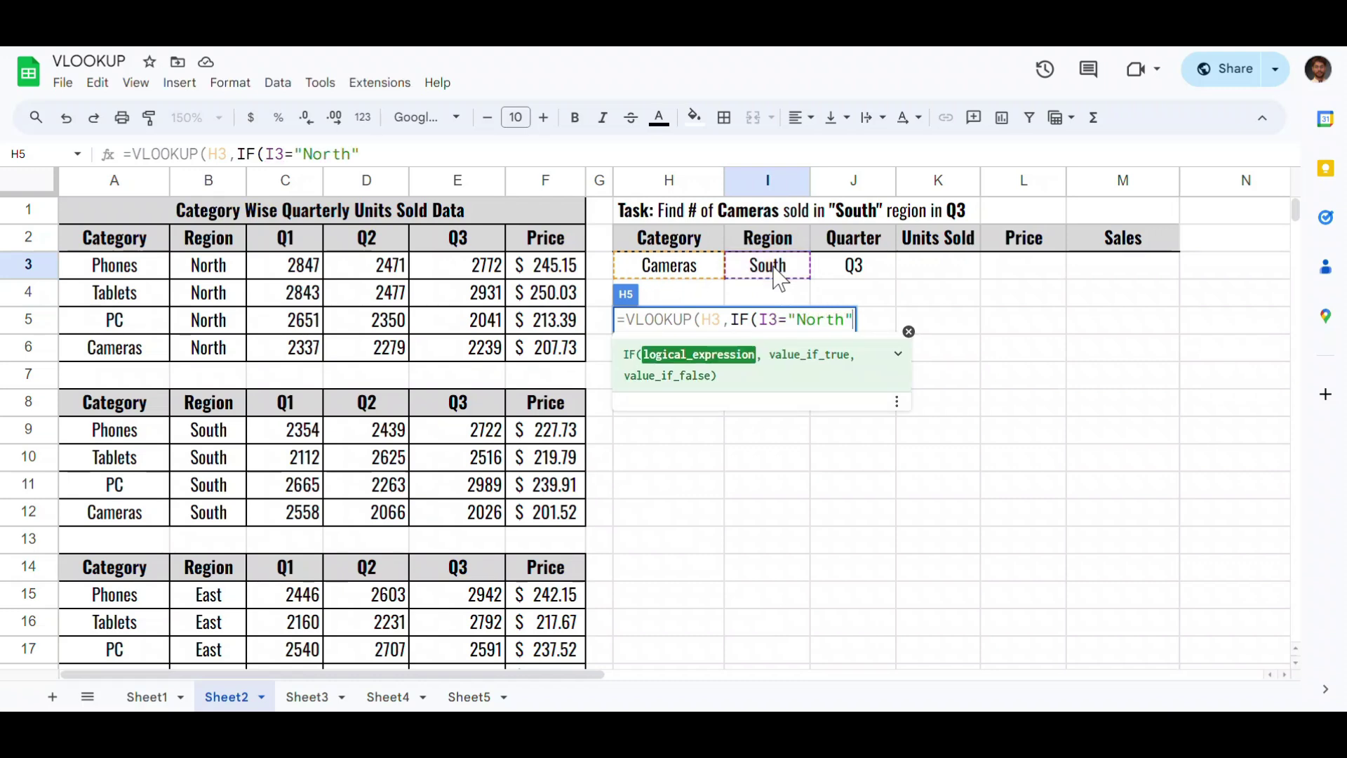
text(,)
drag(119, 267, 550, 358)
key(F4)
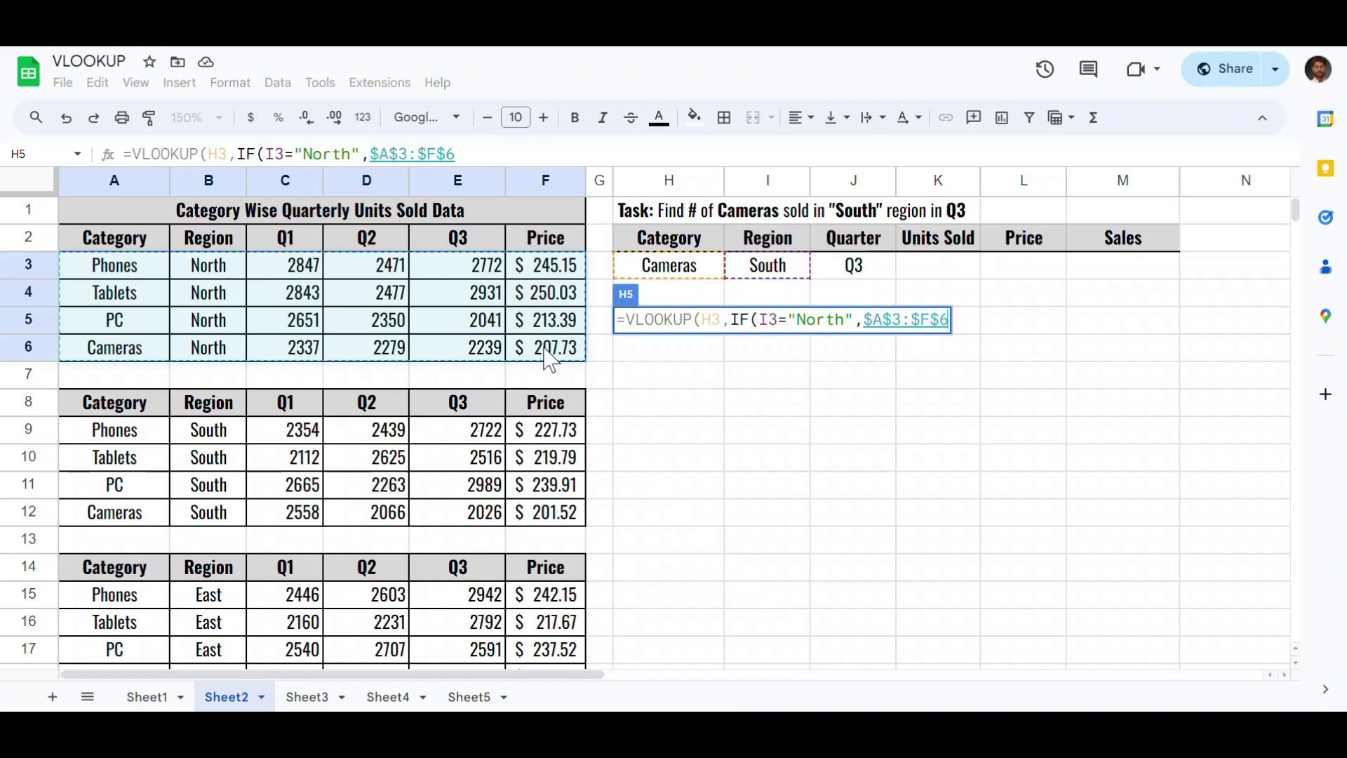
text(,)
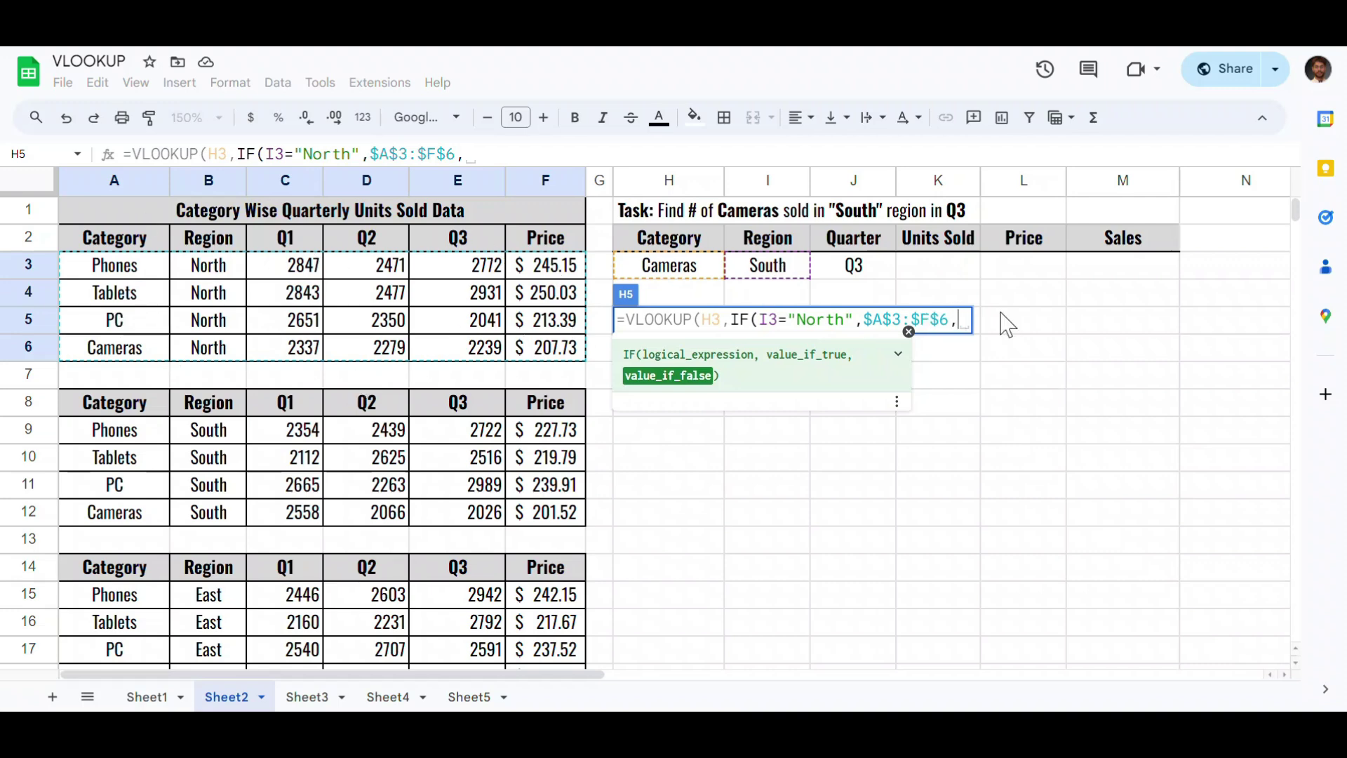
Step: Nest a second IF as the false value, returning $A$9:$F$12 when I3 equals "South"
text(if)
key(Tab)
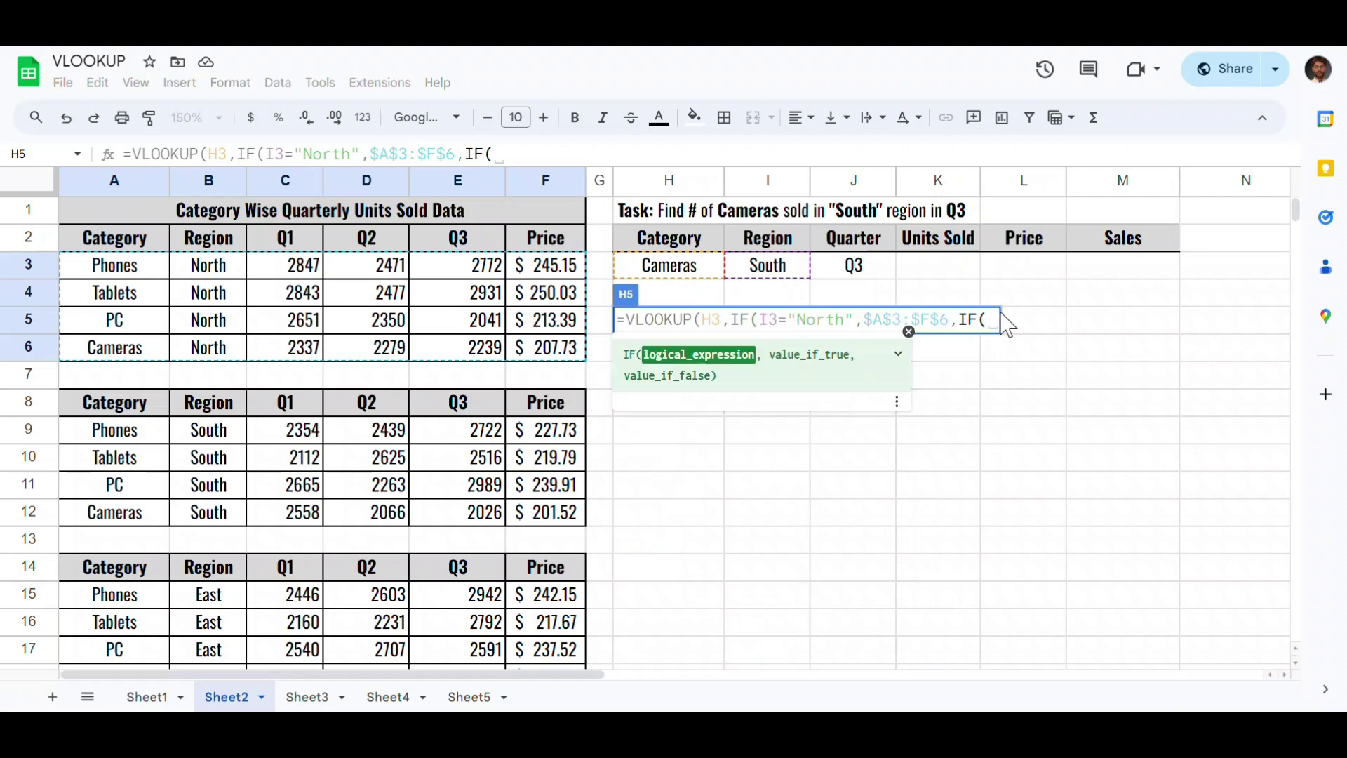
click(752, 267)
text(=")
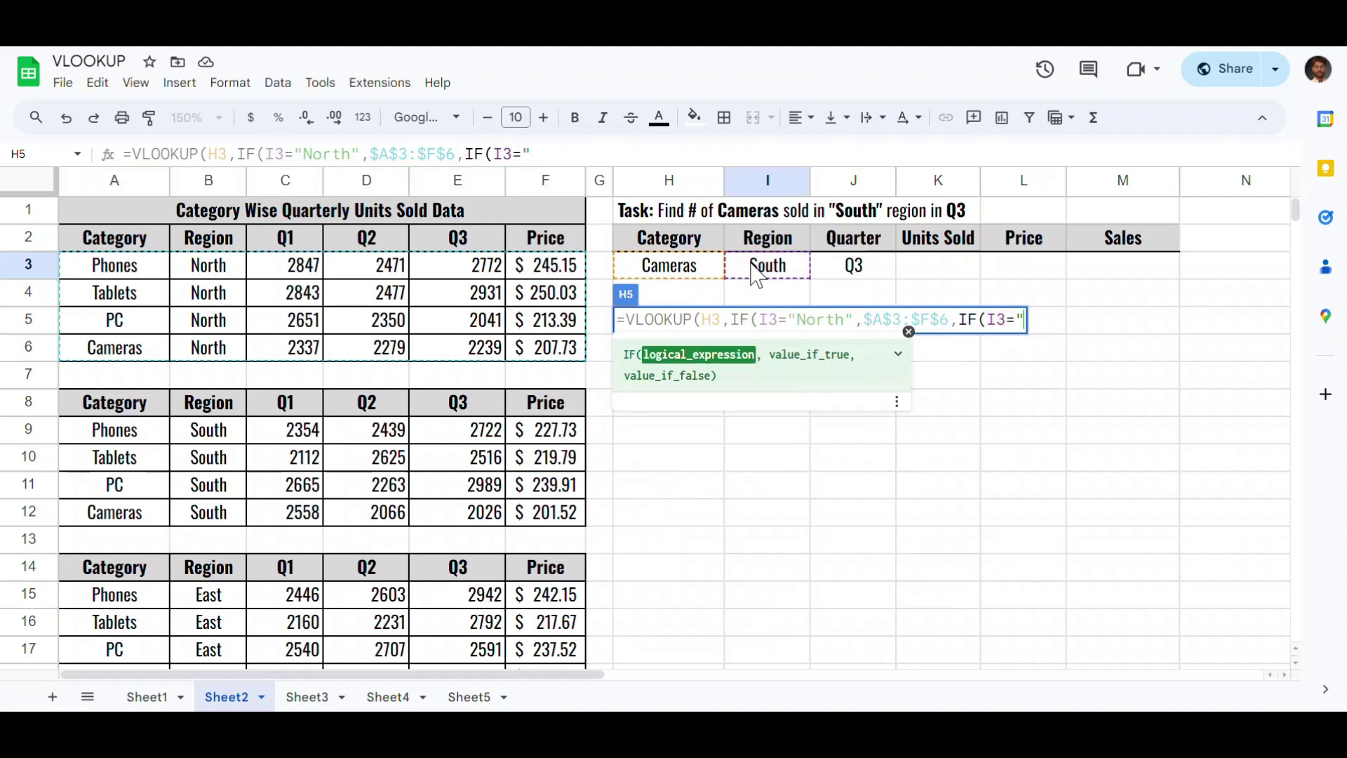
text(South)
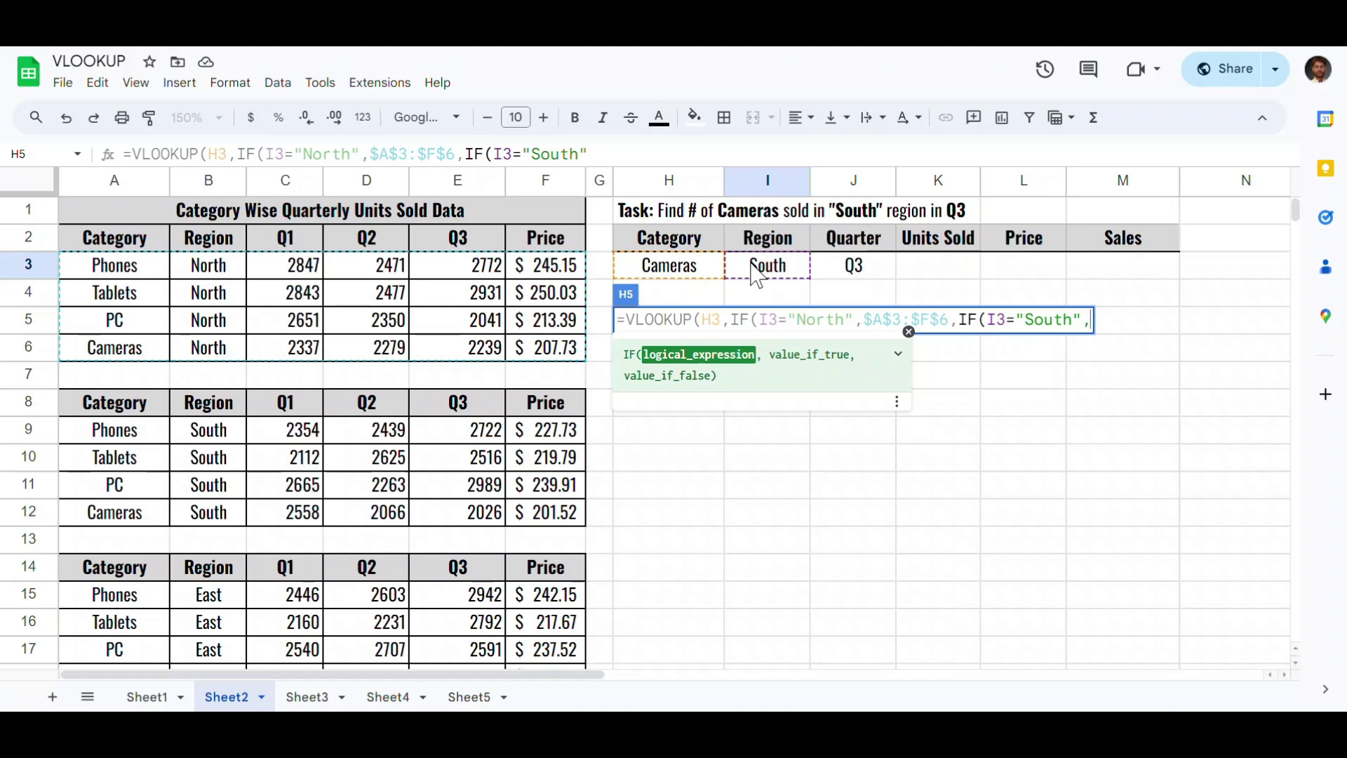
text(",)
click(157, 444)
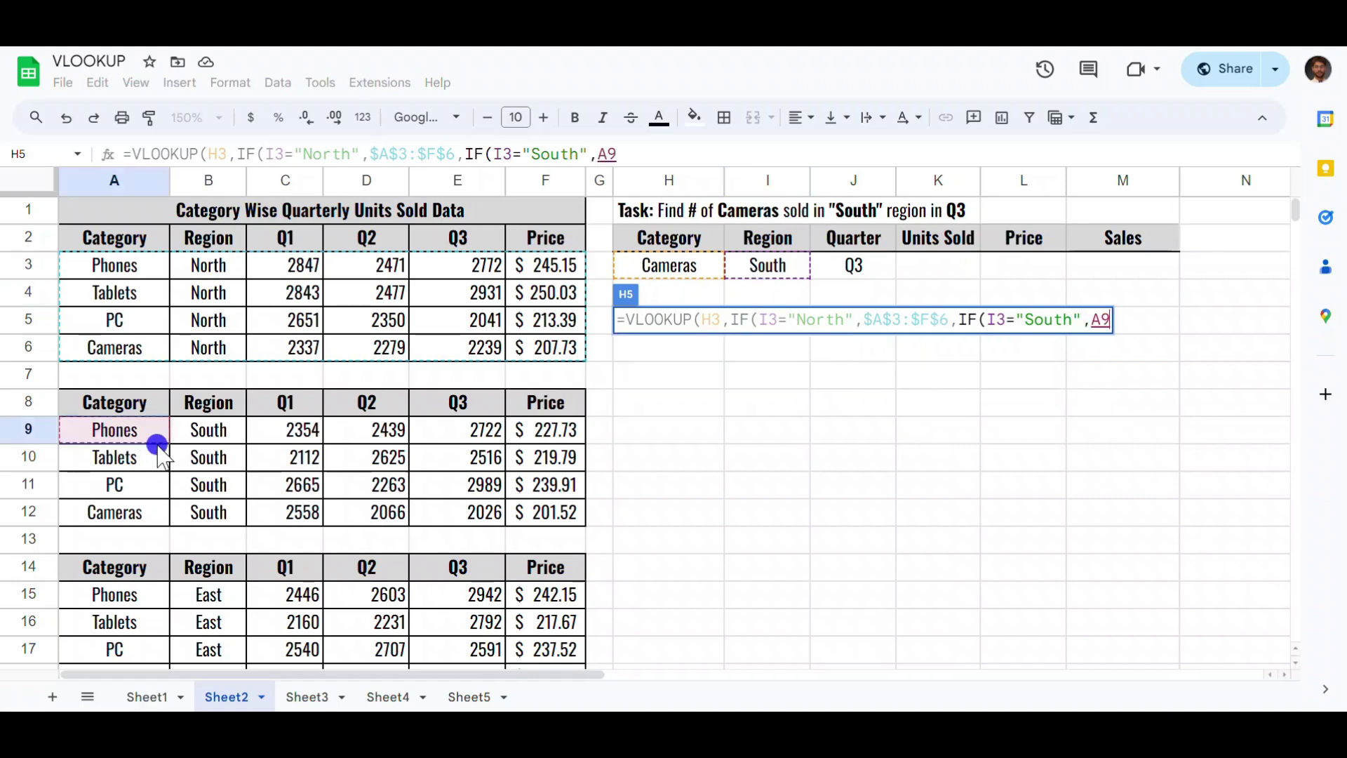
drag(157, 444, 546, 525)
key(F4)
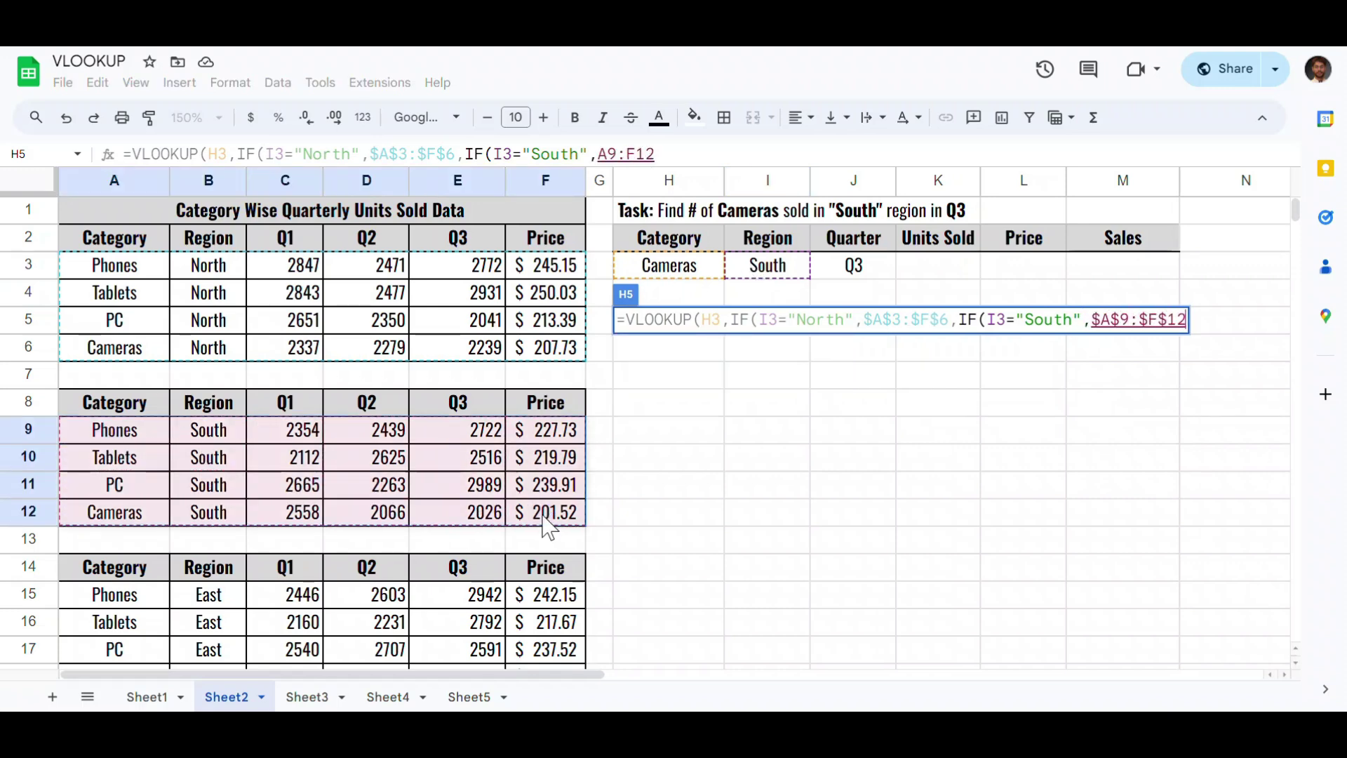
text(,)
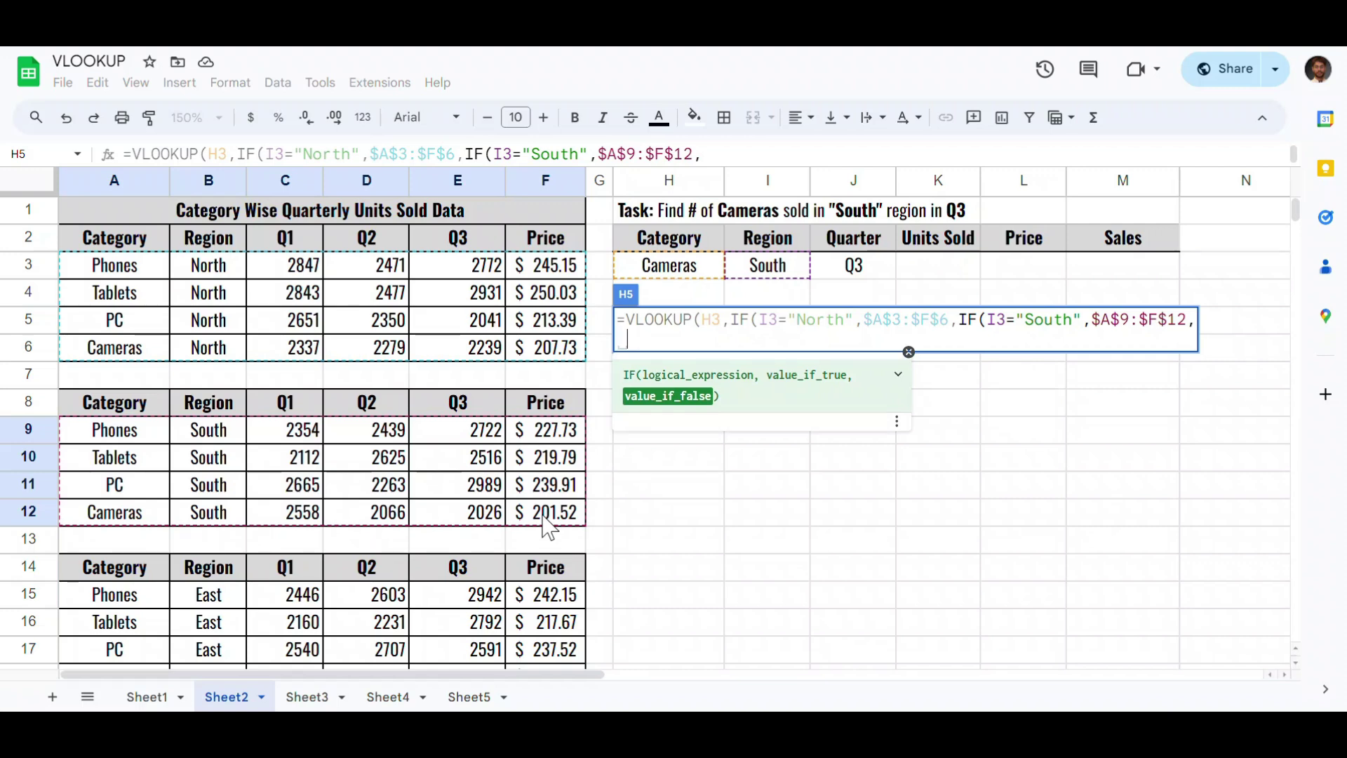
Step: Nest a third IF as the next false value, returning $A$15:$F$18 when I3 equals "East"
text(IF()
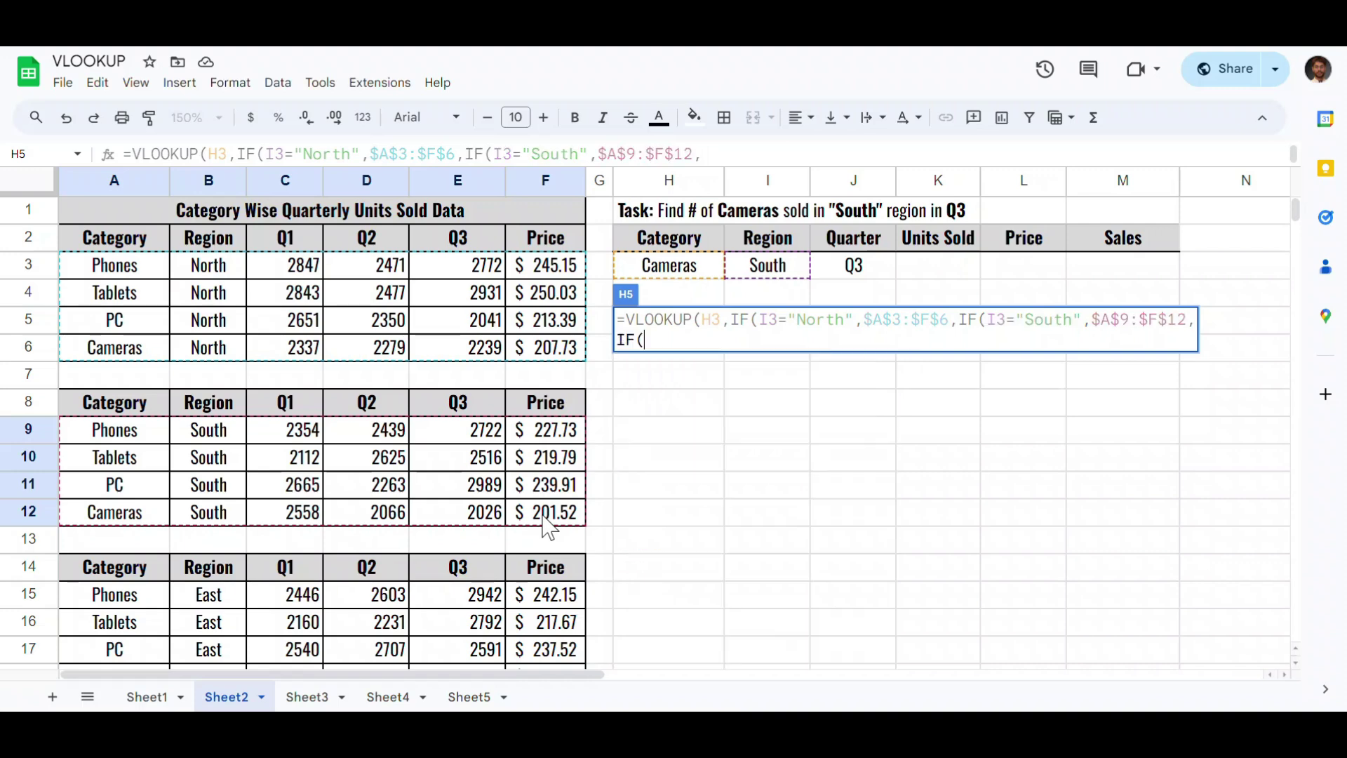
click(773, 271)
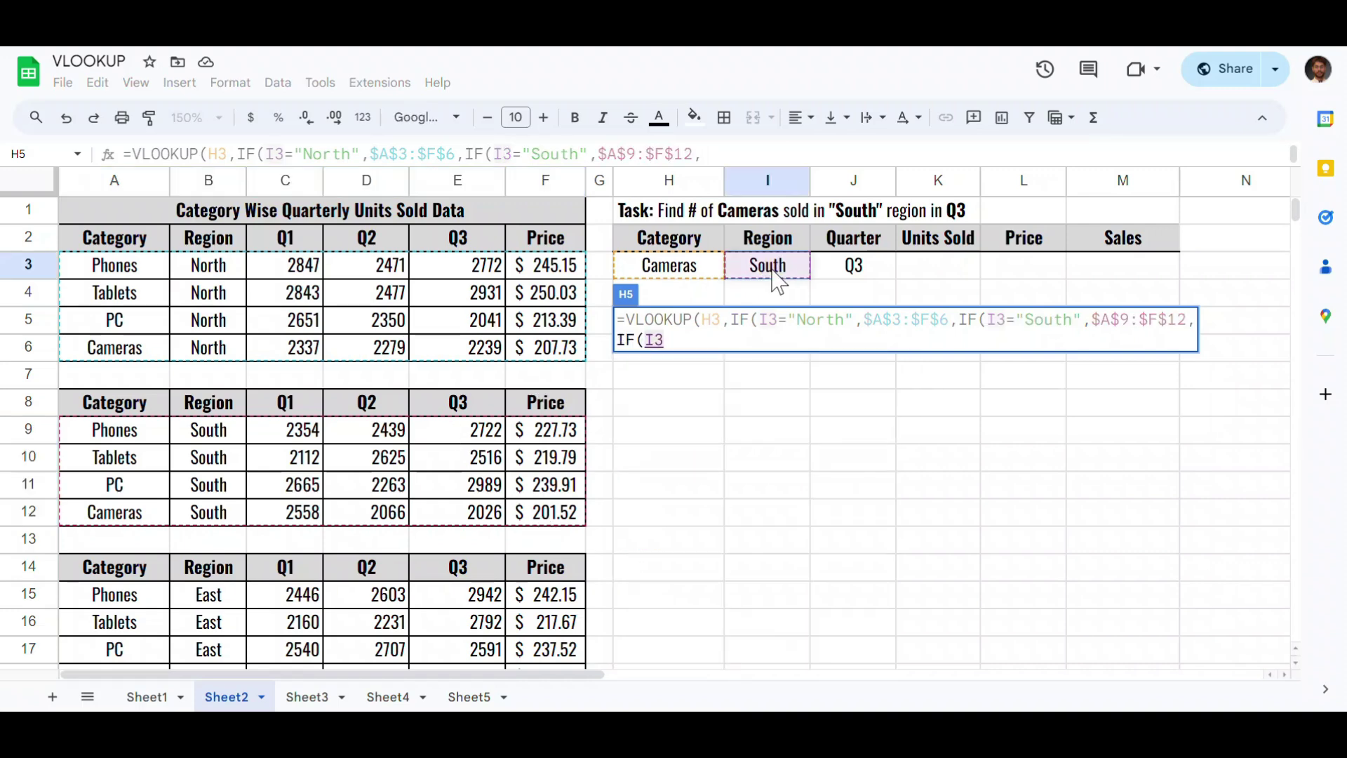
text(=")
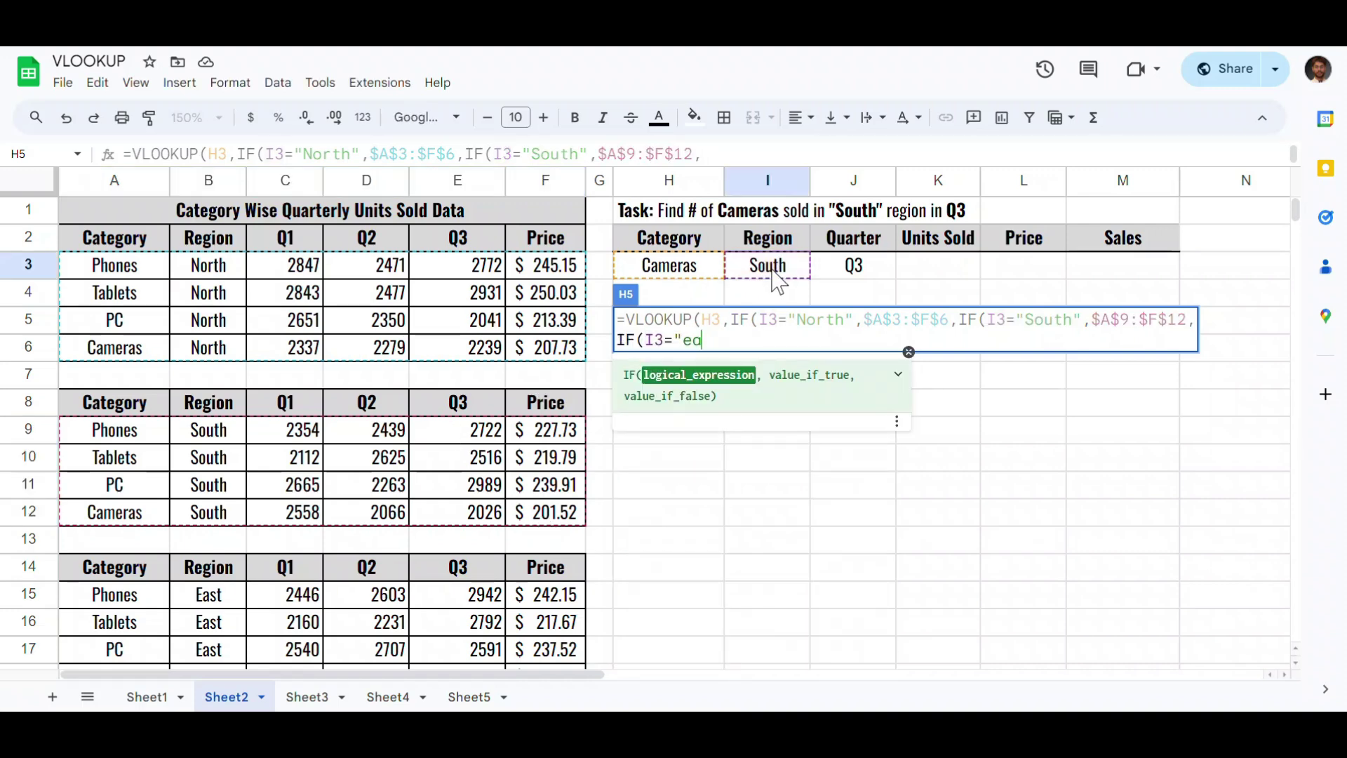
text(East",)
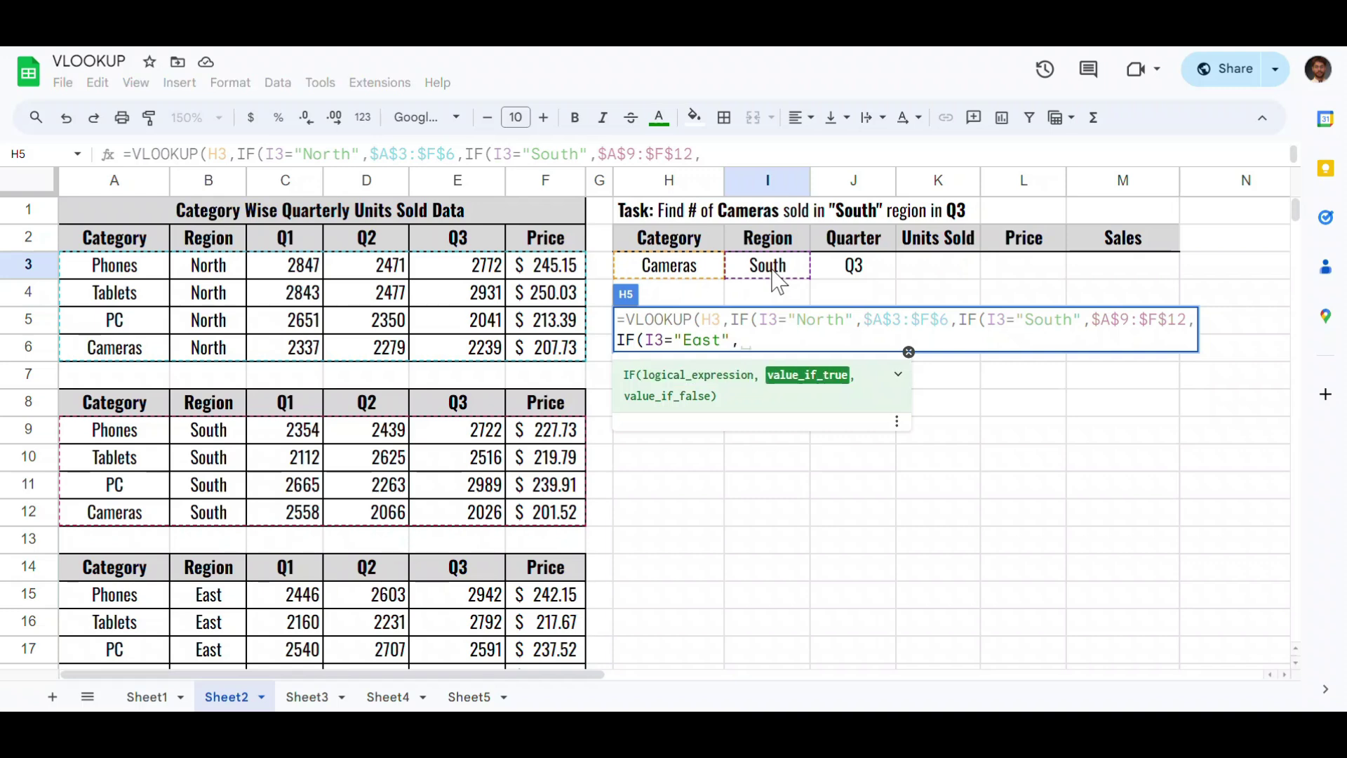
scroll(302, 502, down, 3)
drag(151, 393, 546, 472)
key(F4)
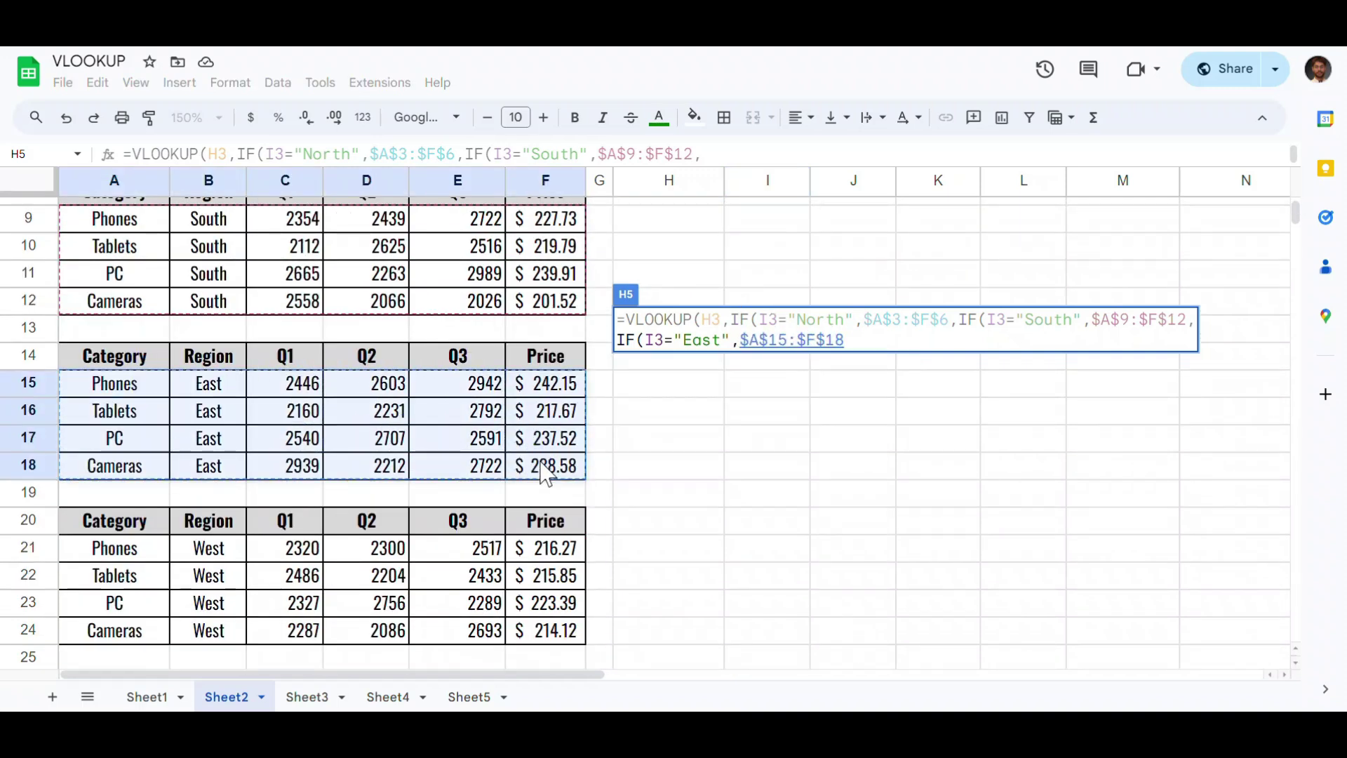
text(,)
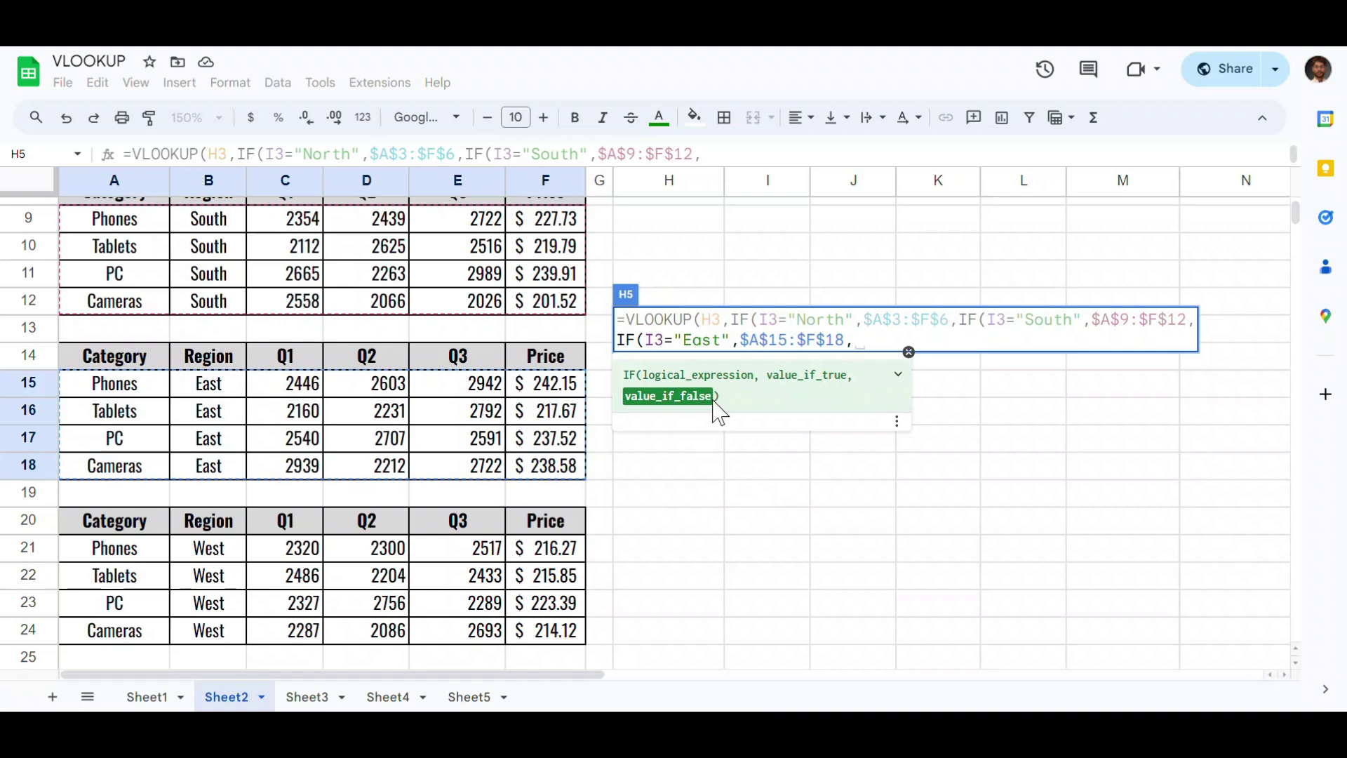
Step: Use the West table $A$21:$F$24 as the final false value and close all three nested IFs
scroll(421, 491, up, 3)
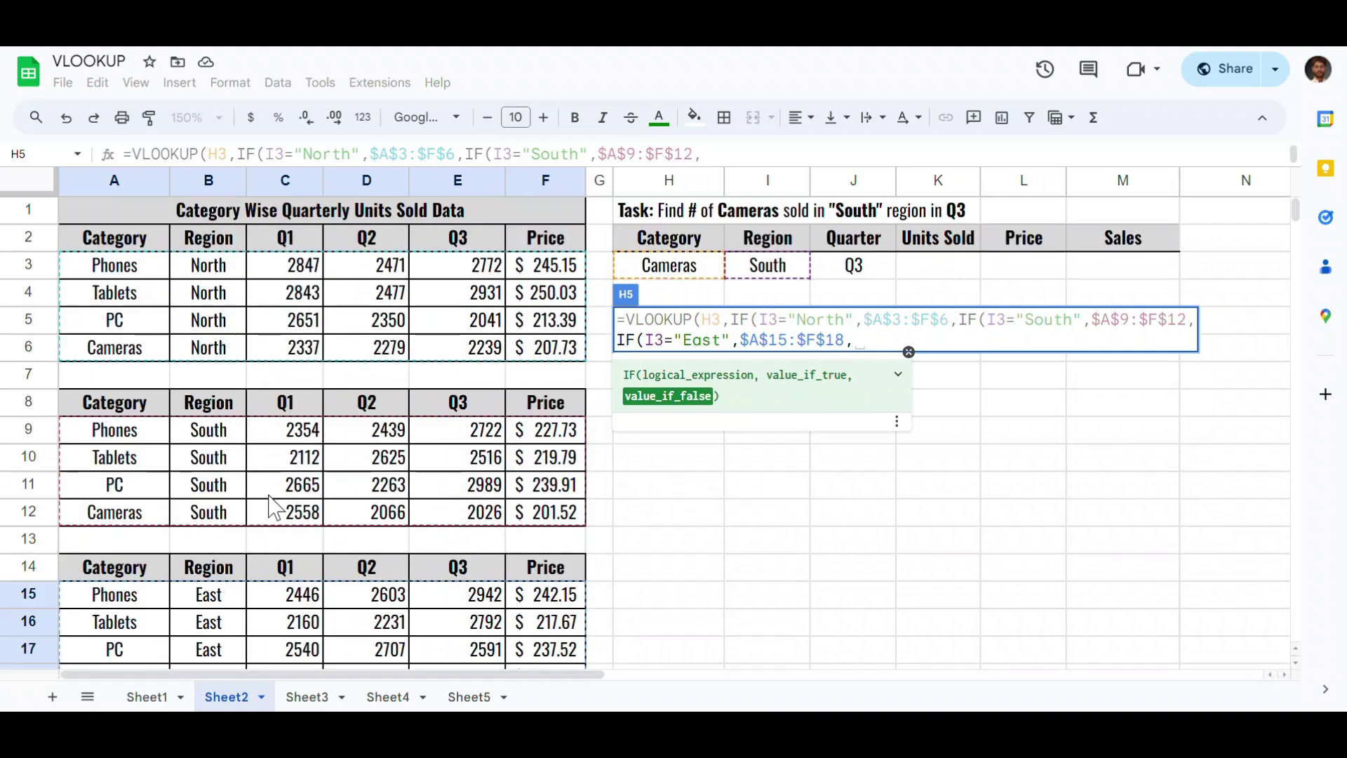
scroll(271, 522, down, 3)
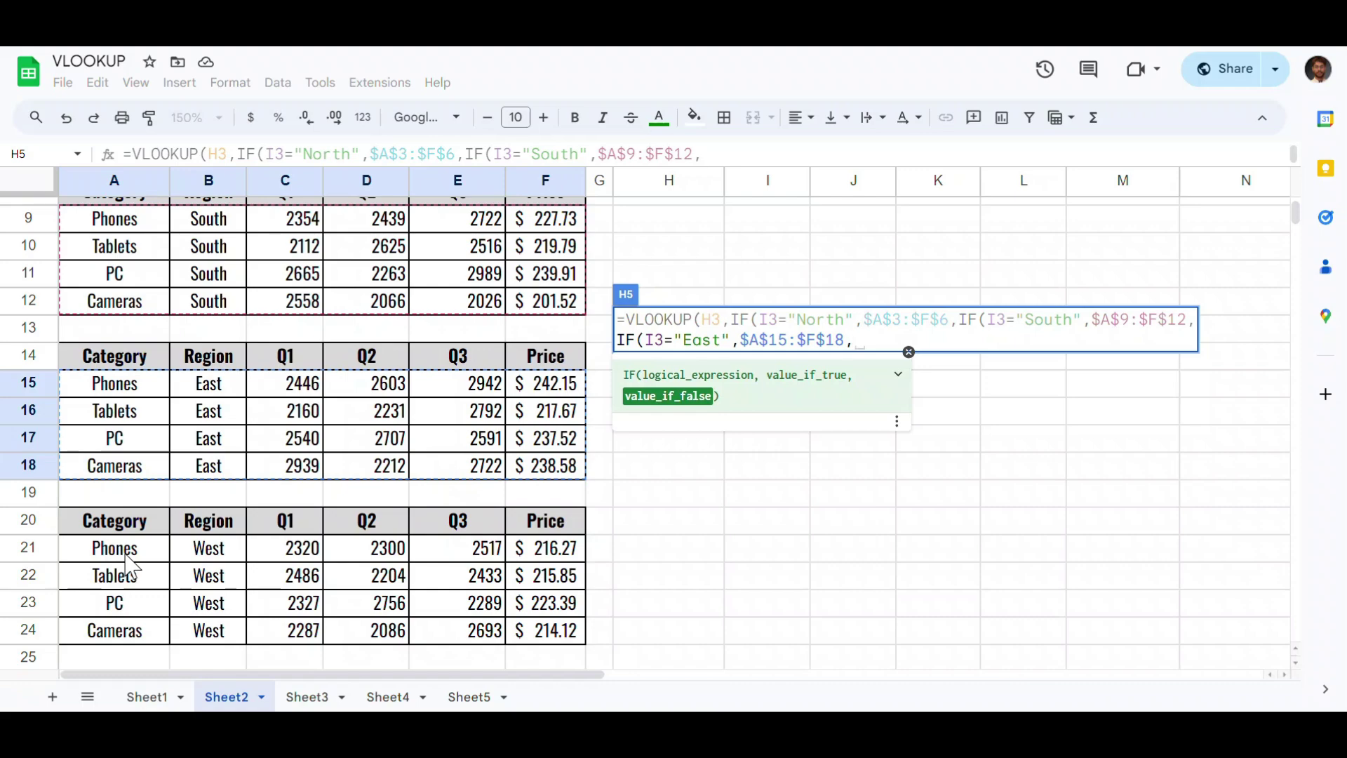
scroll(421, 558, up, 3)
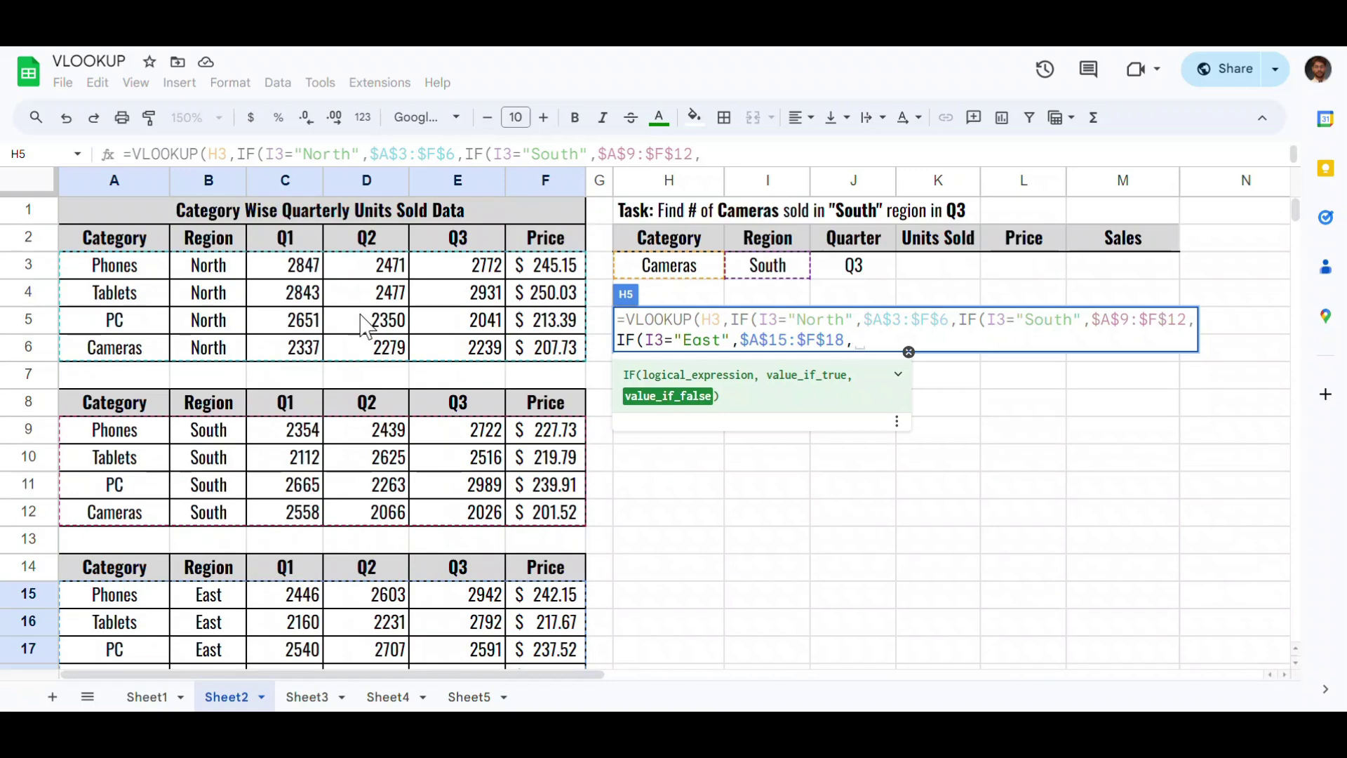
scroll(364, 326, down, 5)
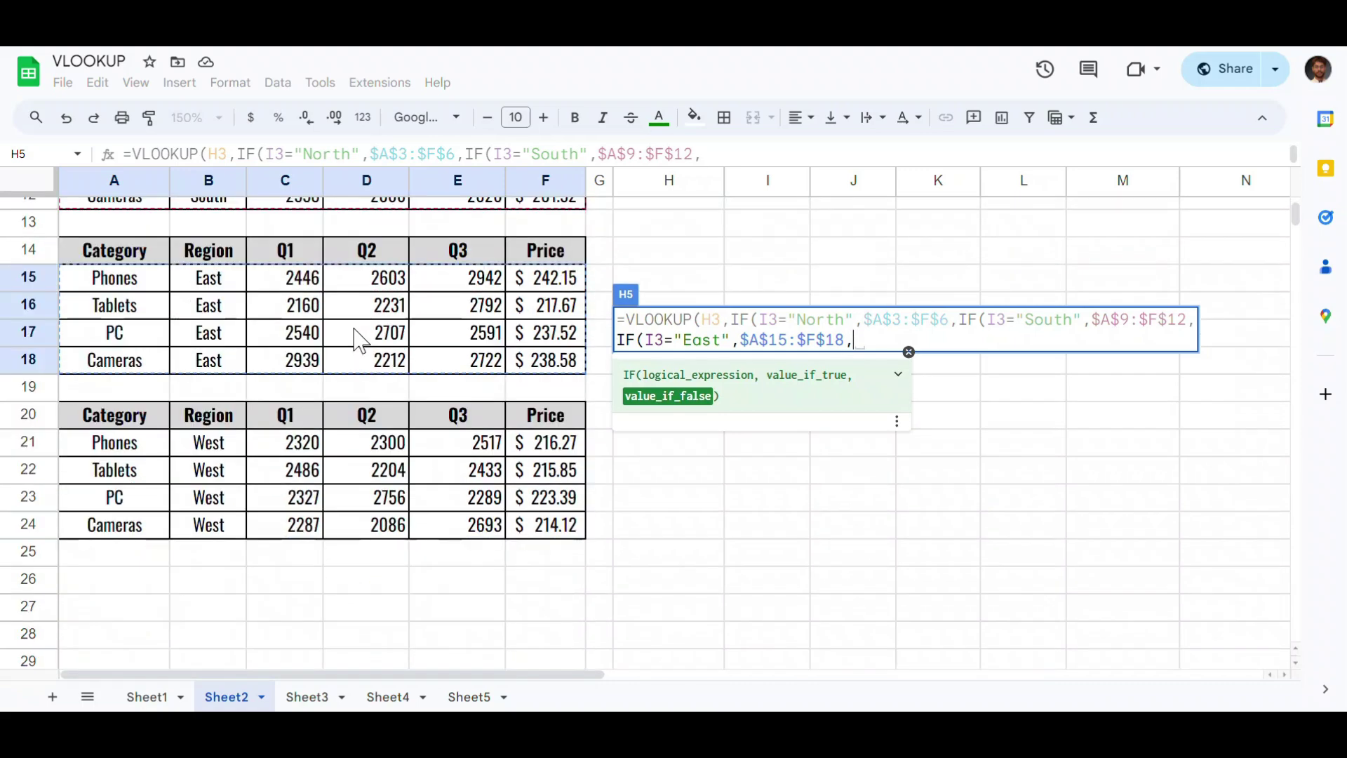
scroll(361, 340, up, 3)
scroll(358, 330, down, 3)
scroll(385, 355, up, 2)
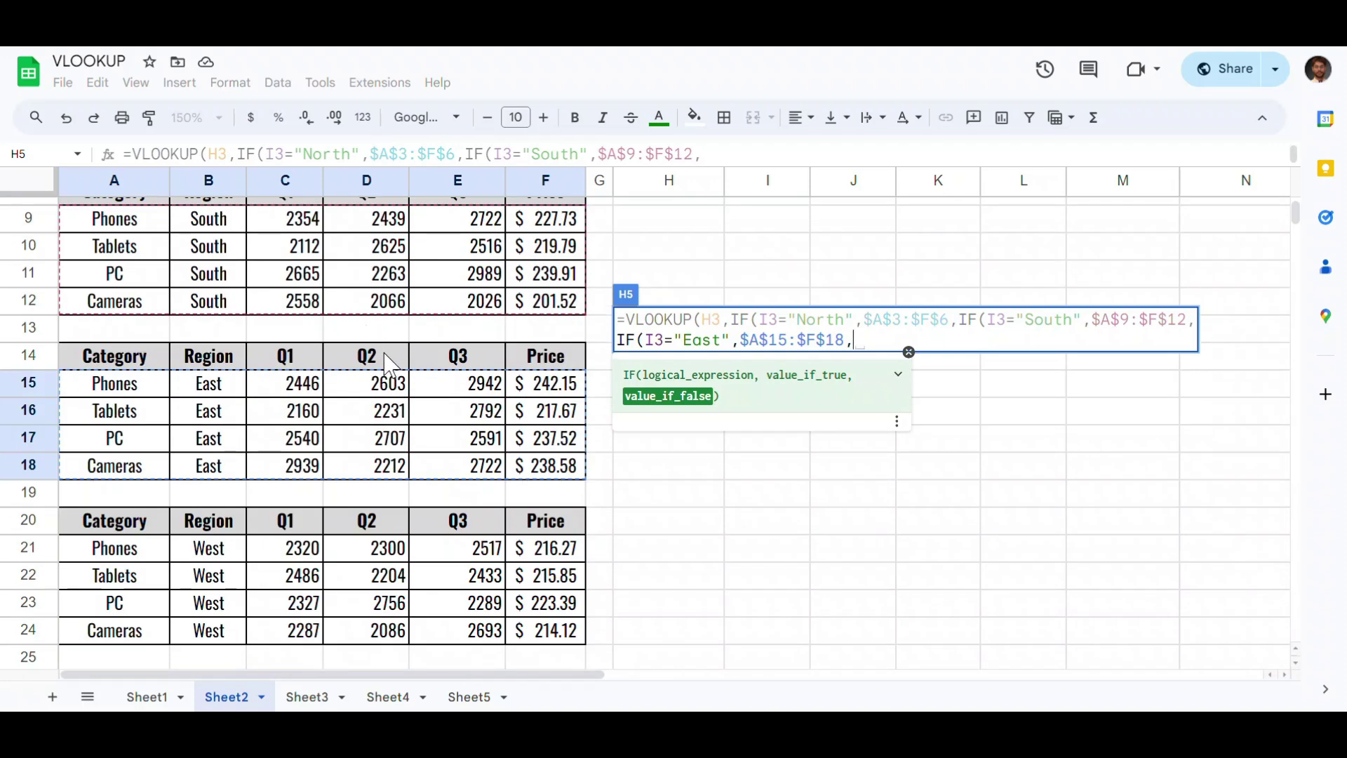
drag(115, 547, 537, 628)
key(F4)
text())))
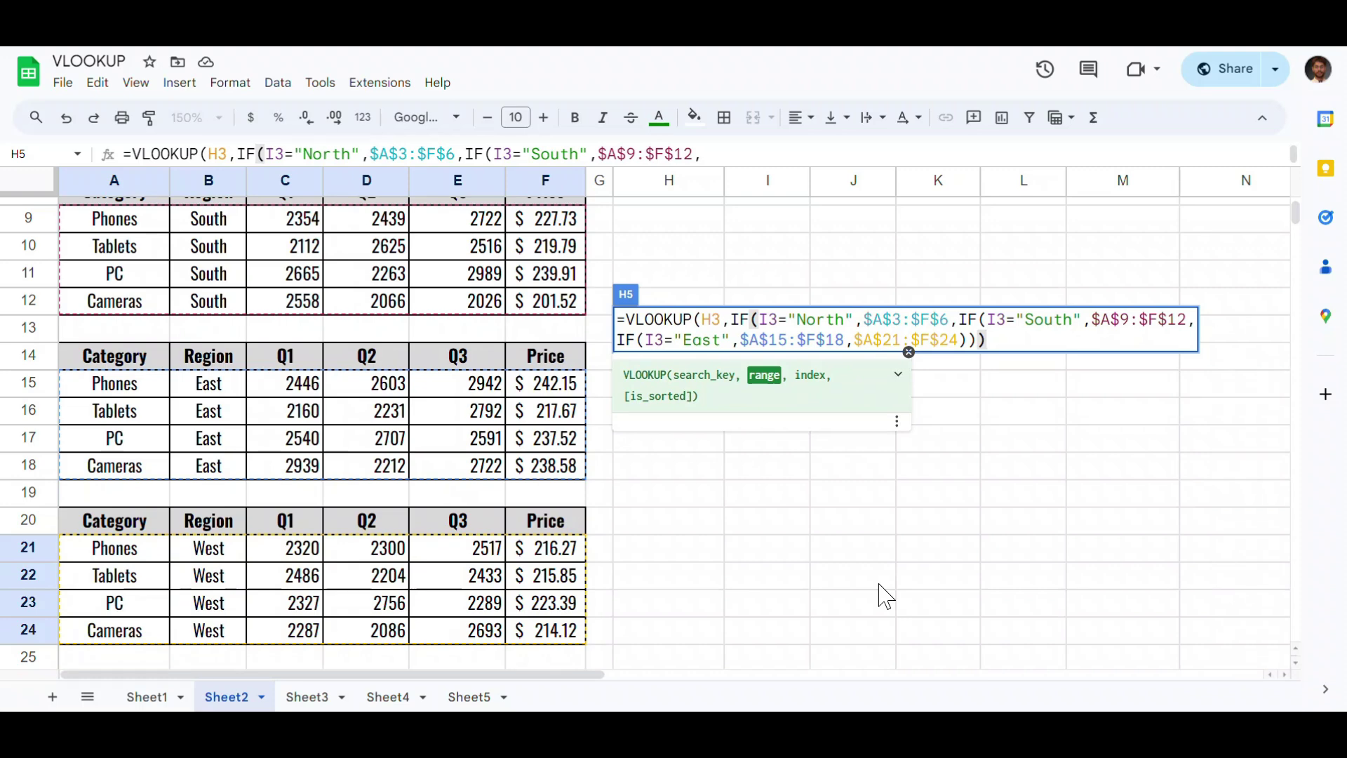
Step: Add an exact MATCH of quarter cell J3 against headers $A$2:$F$2, with search type 0, as the VLOOKUP index
text(,)
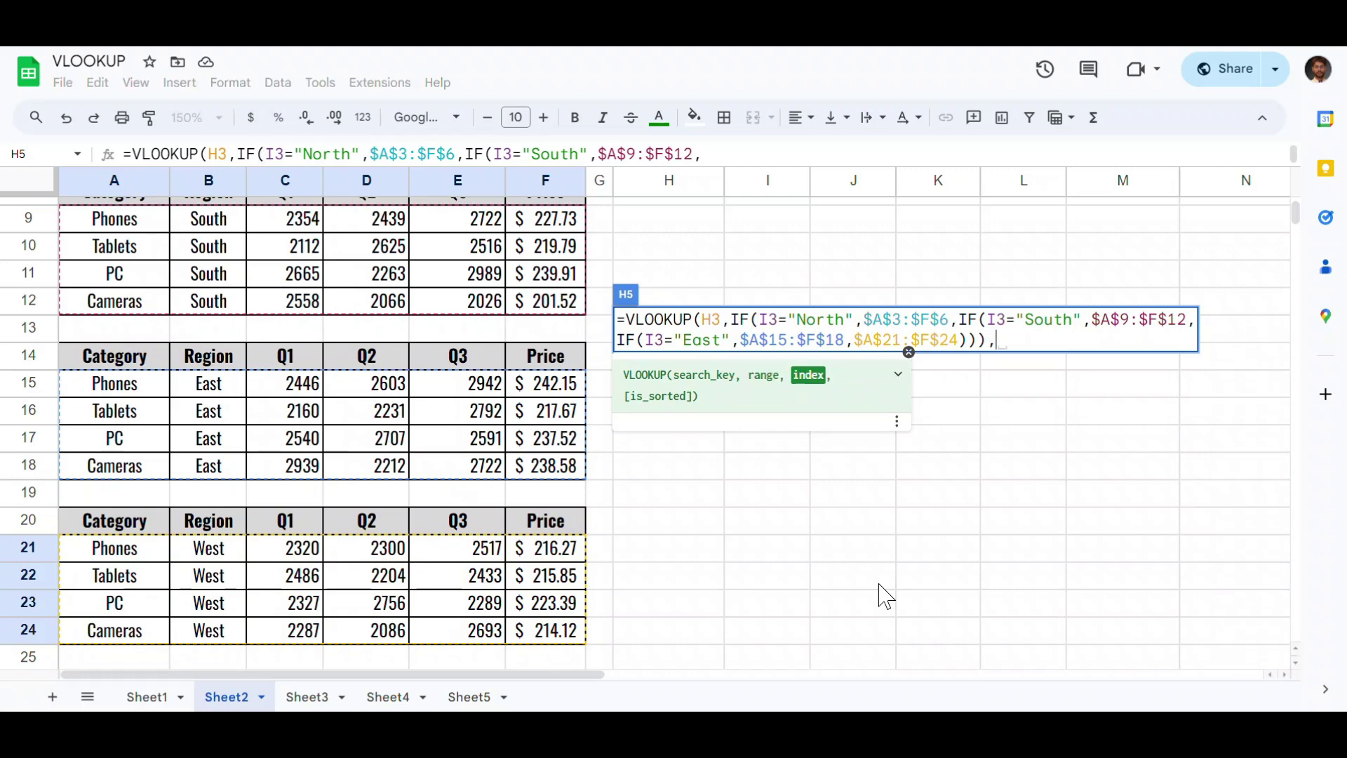
text(mat)
key(Tab)
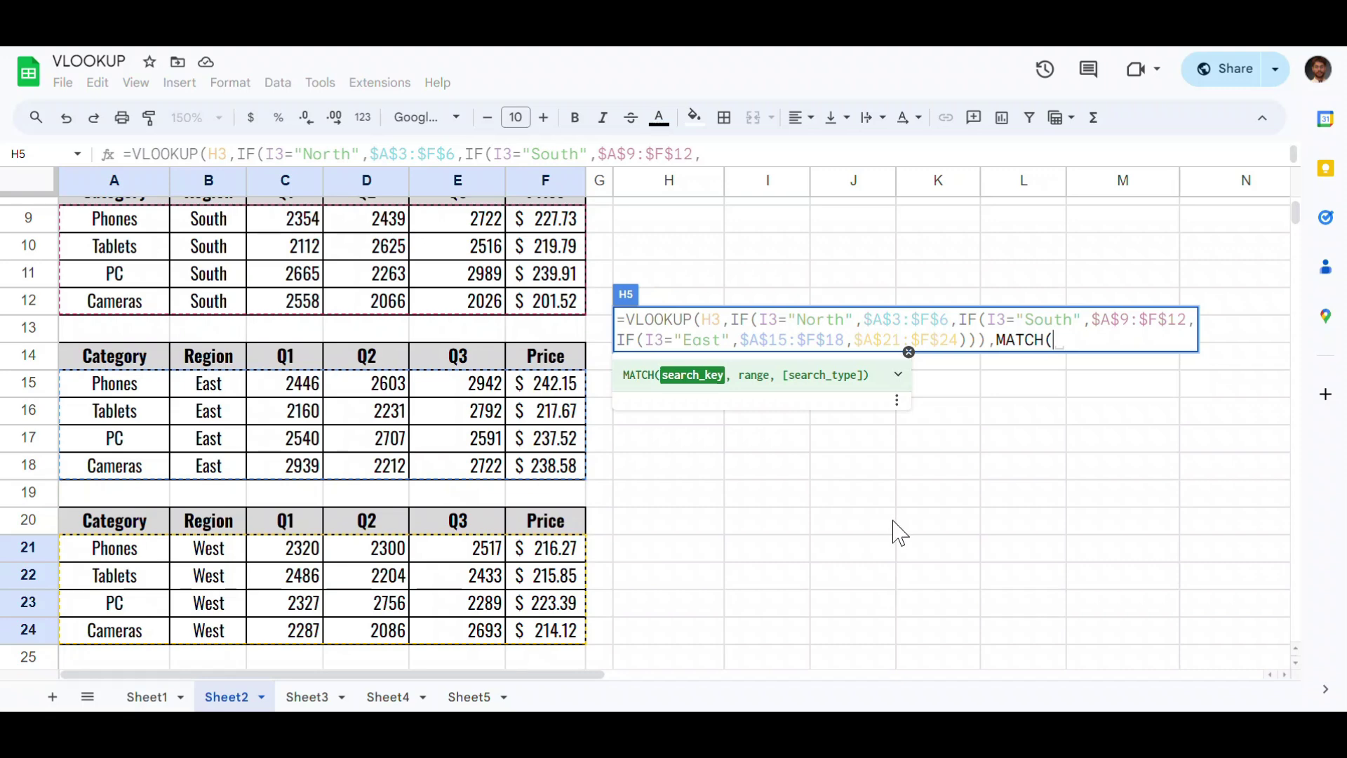
scroll(891, 477, up, 3)
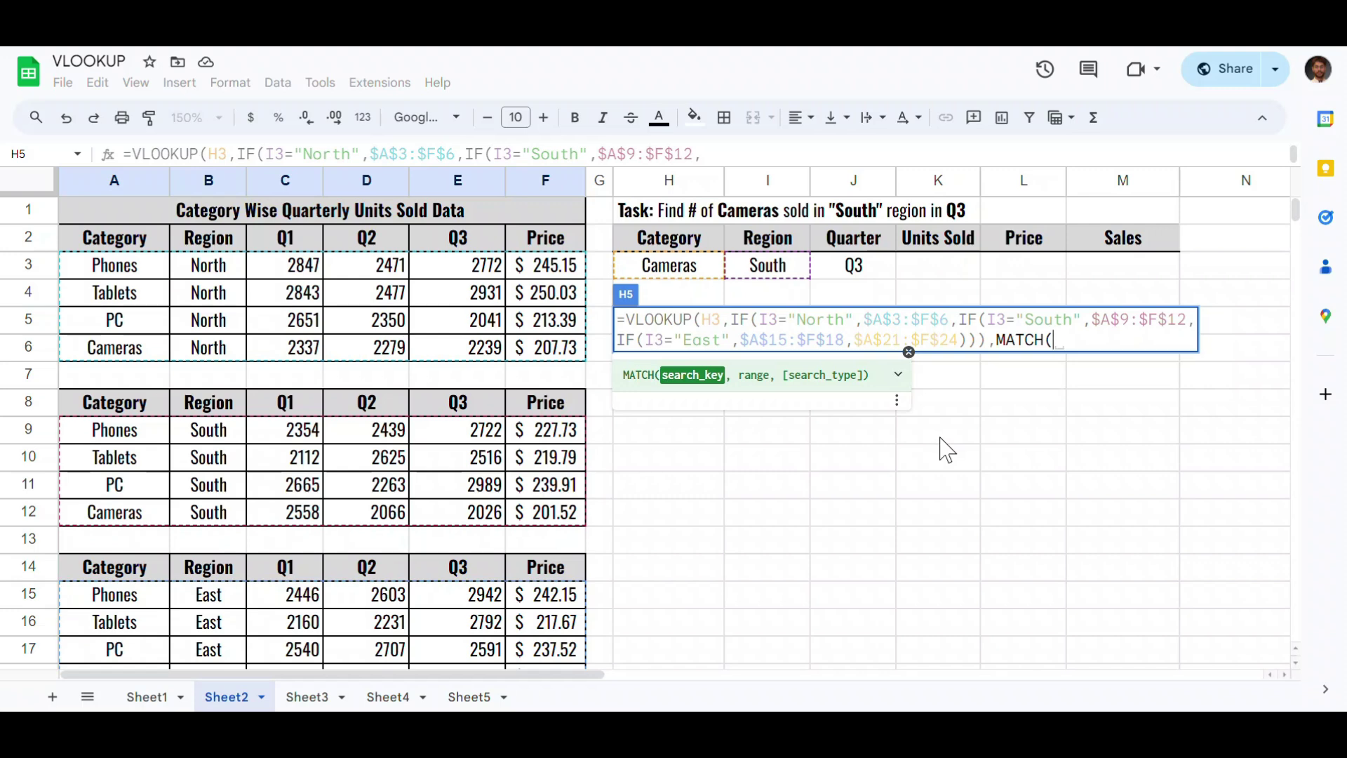
click(856, 266)
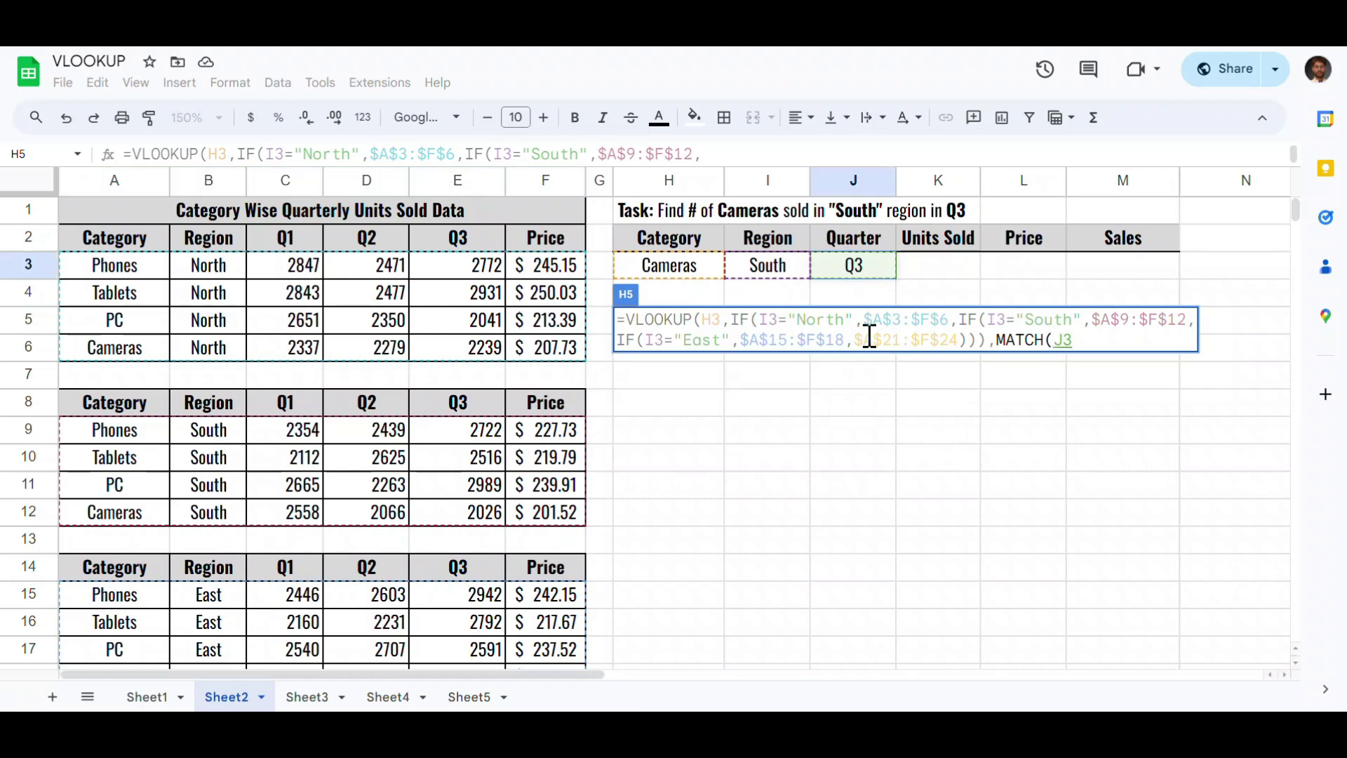
text(,)
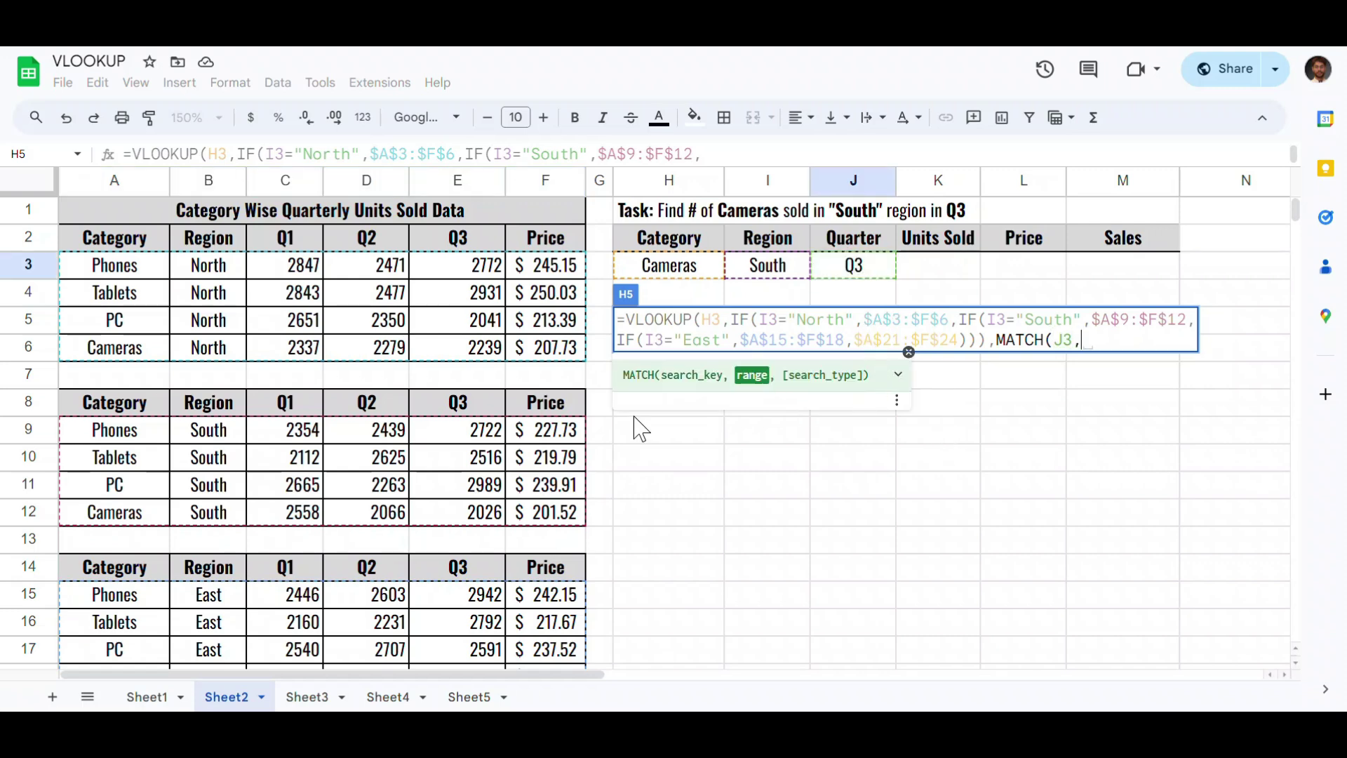
drag(113, 237, 535, 245)
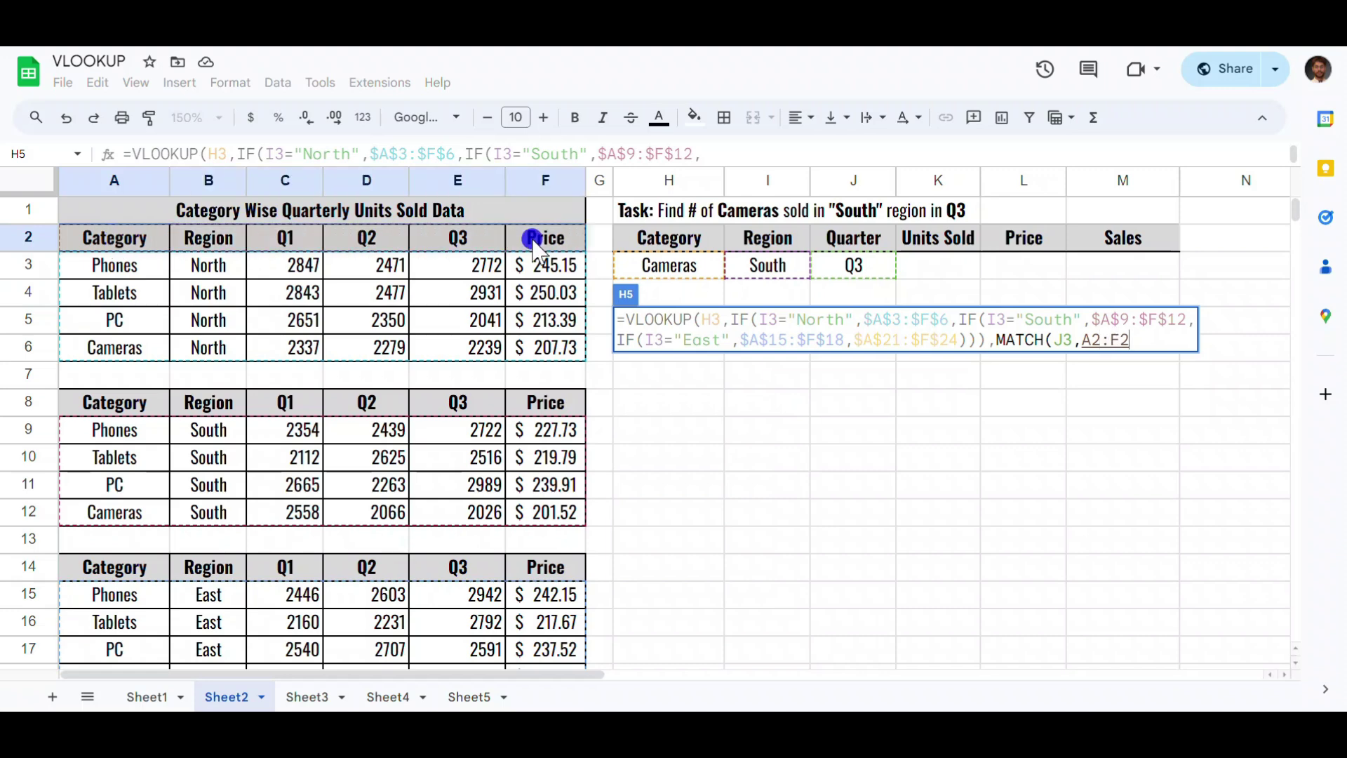
key(F4)
text(,0)
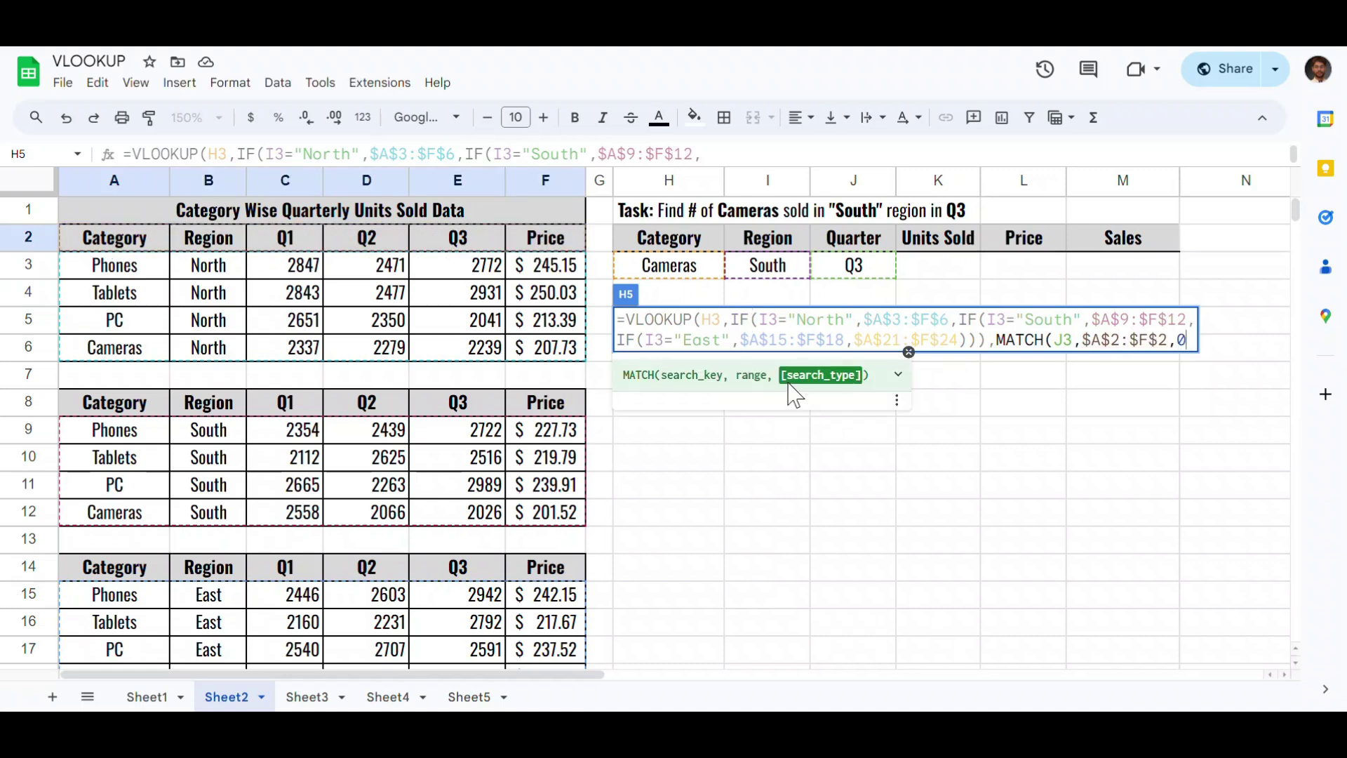
text())
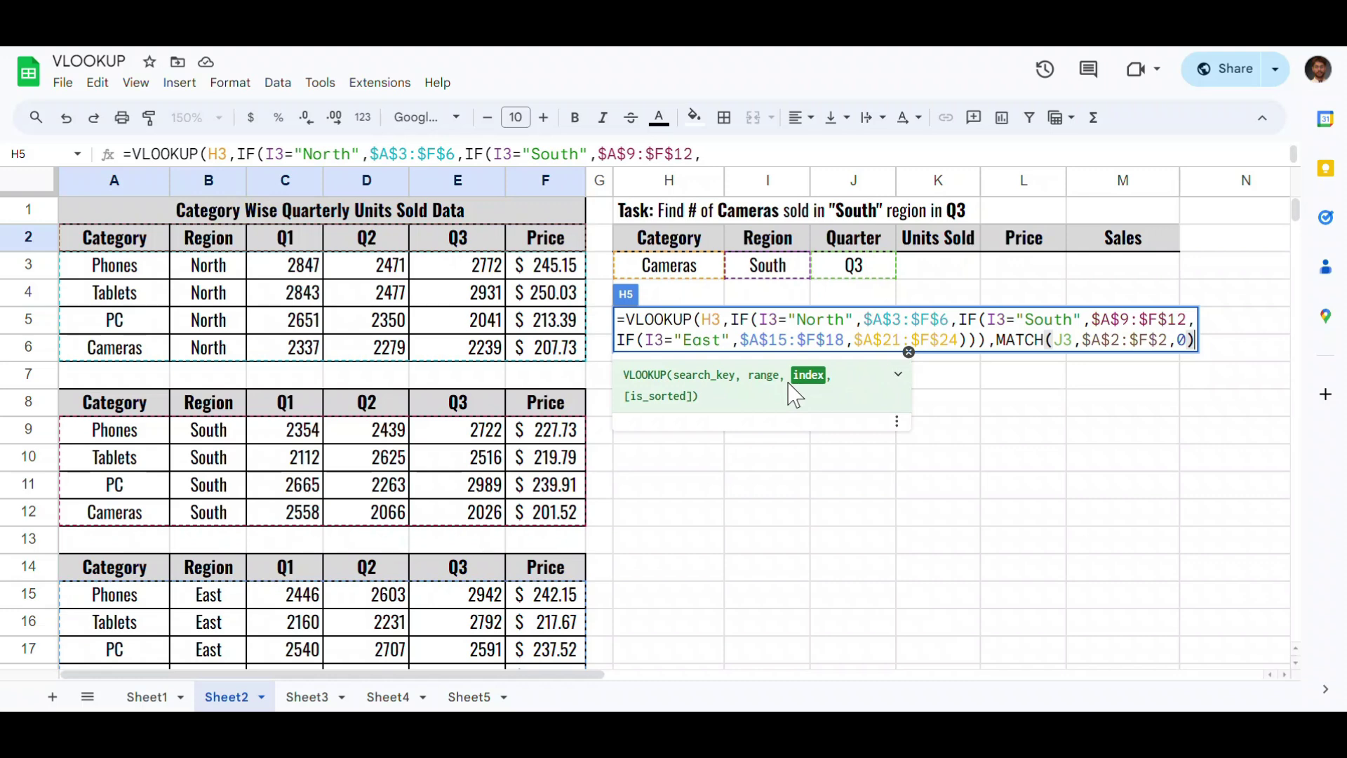
Step: Finish the VLOOKUP with FALSE for an exact match and move the formula from H5 to Units Sold cell K3
text(,false))
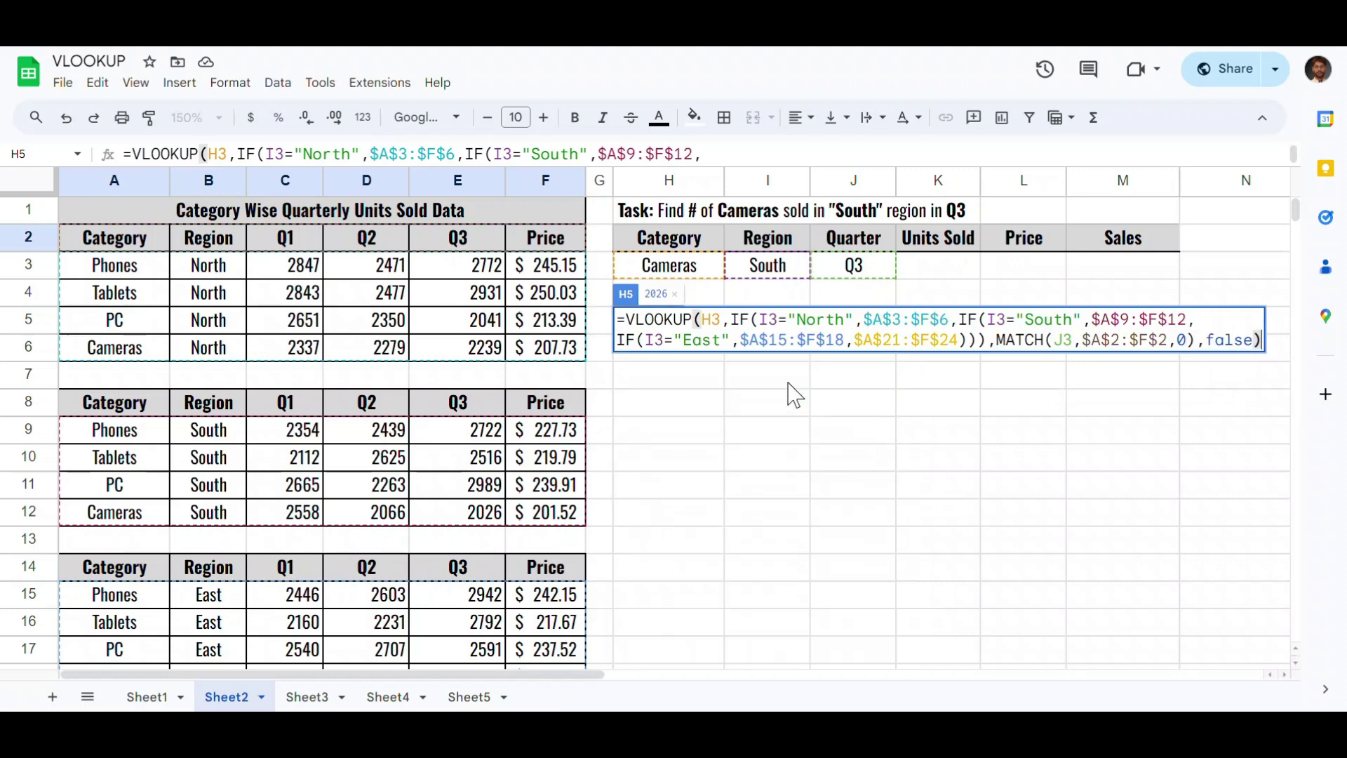
key(Return)
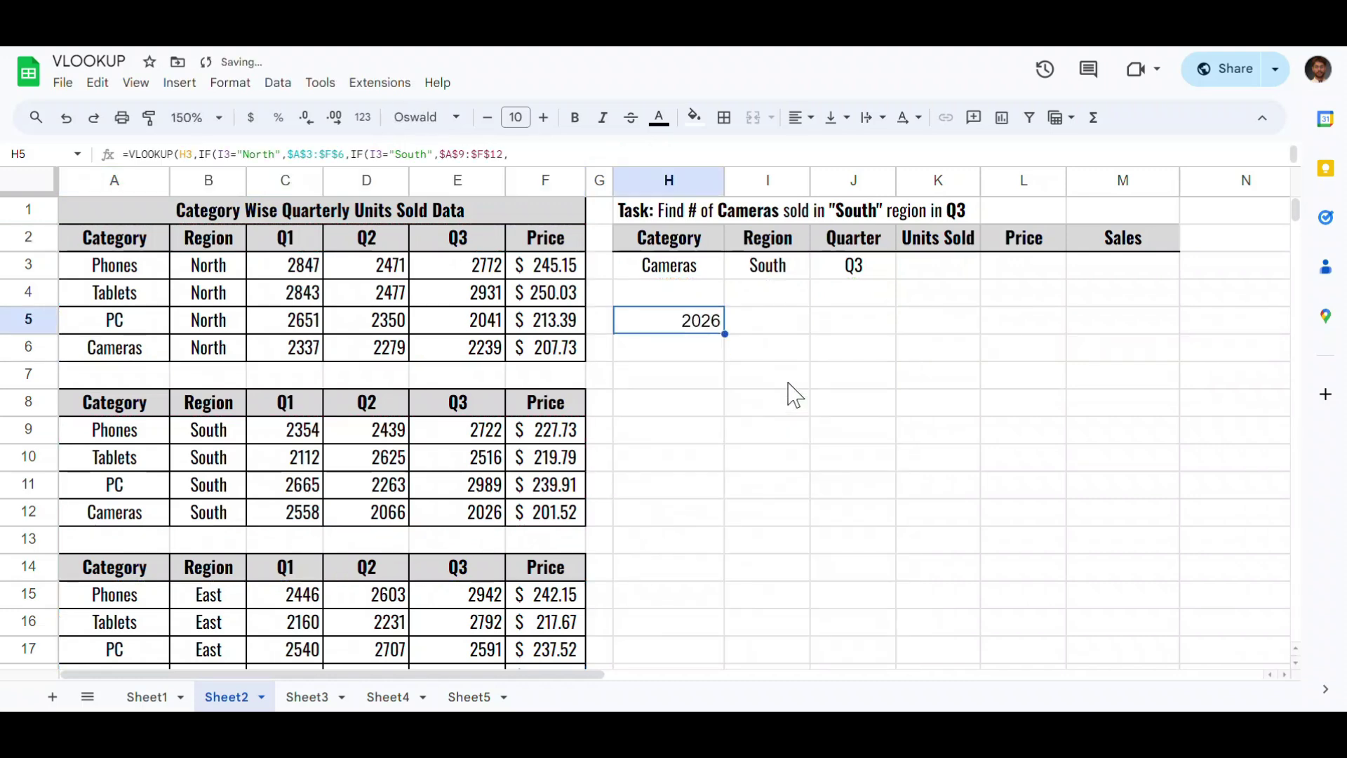
key(ctrl+c)
click(932, 269)
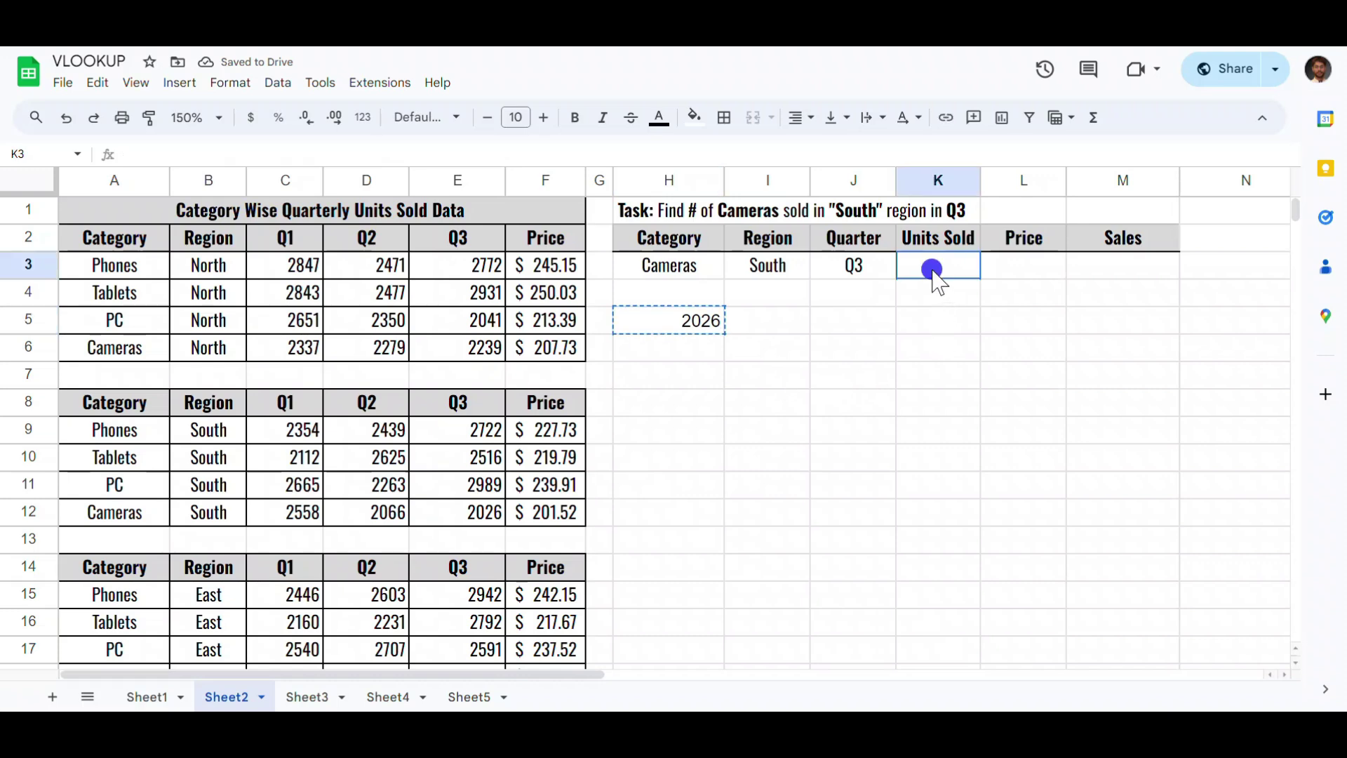
key(ctrl+v)
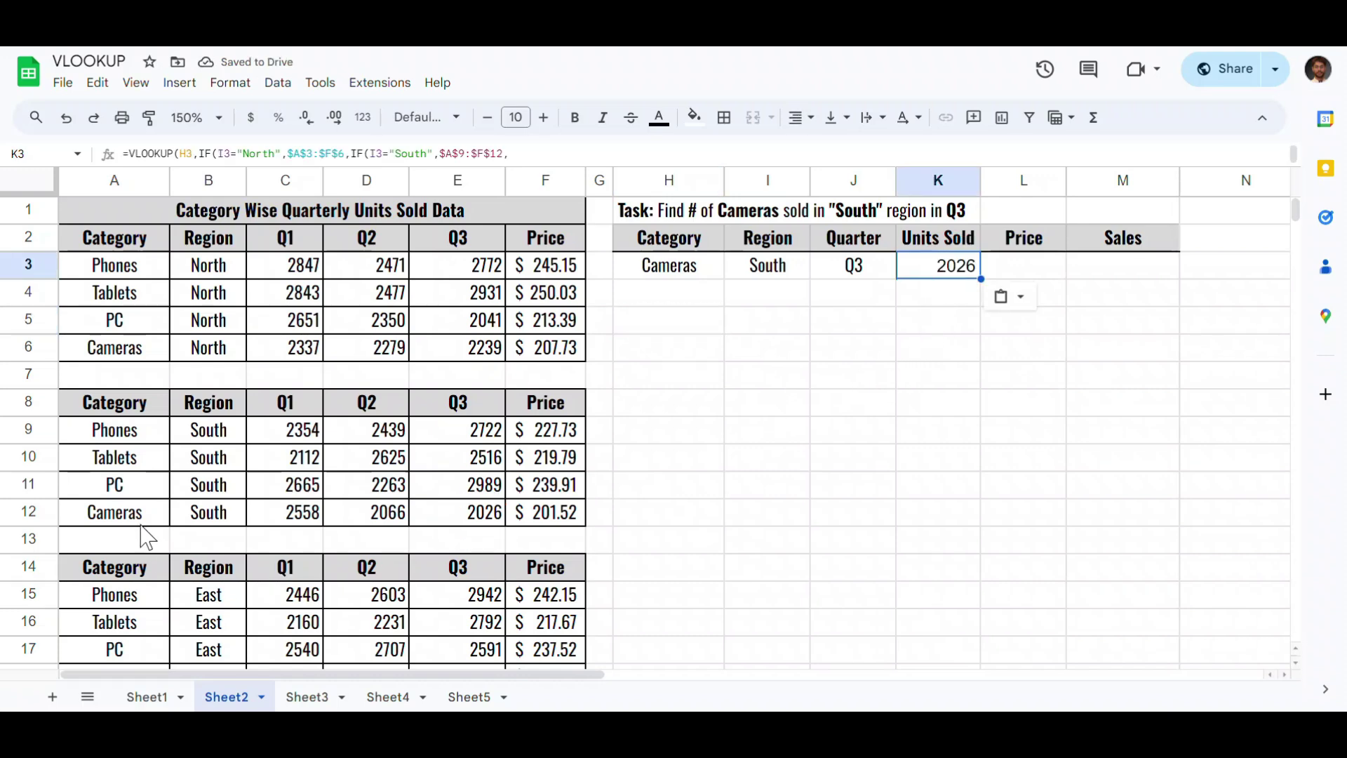
Step: Highlight the South Cameras Q3 value in E12 and the Units Sold cell K3 with yellow fill
click(144, 516)
click(211, 517)
click(491, 516)
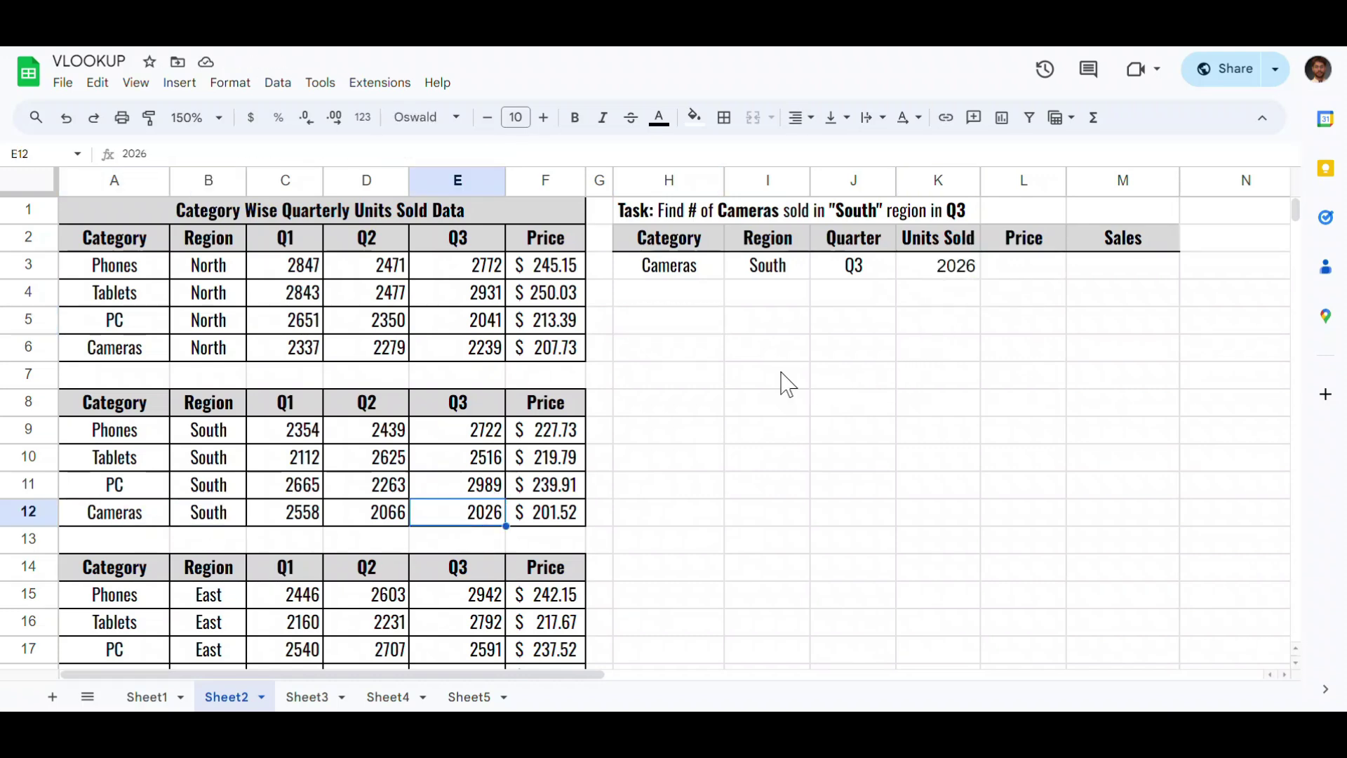
click(933, 274)
click(694, 117)
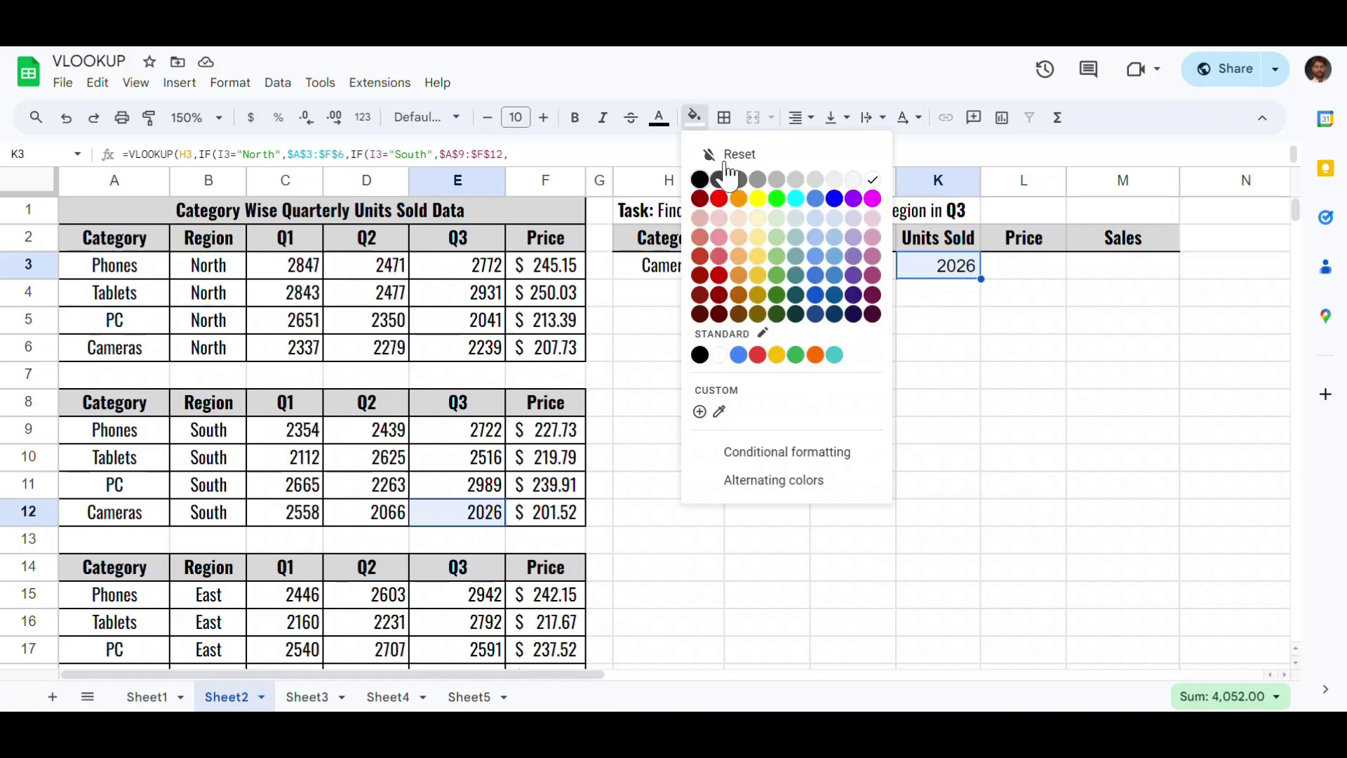
click(758, 198)
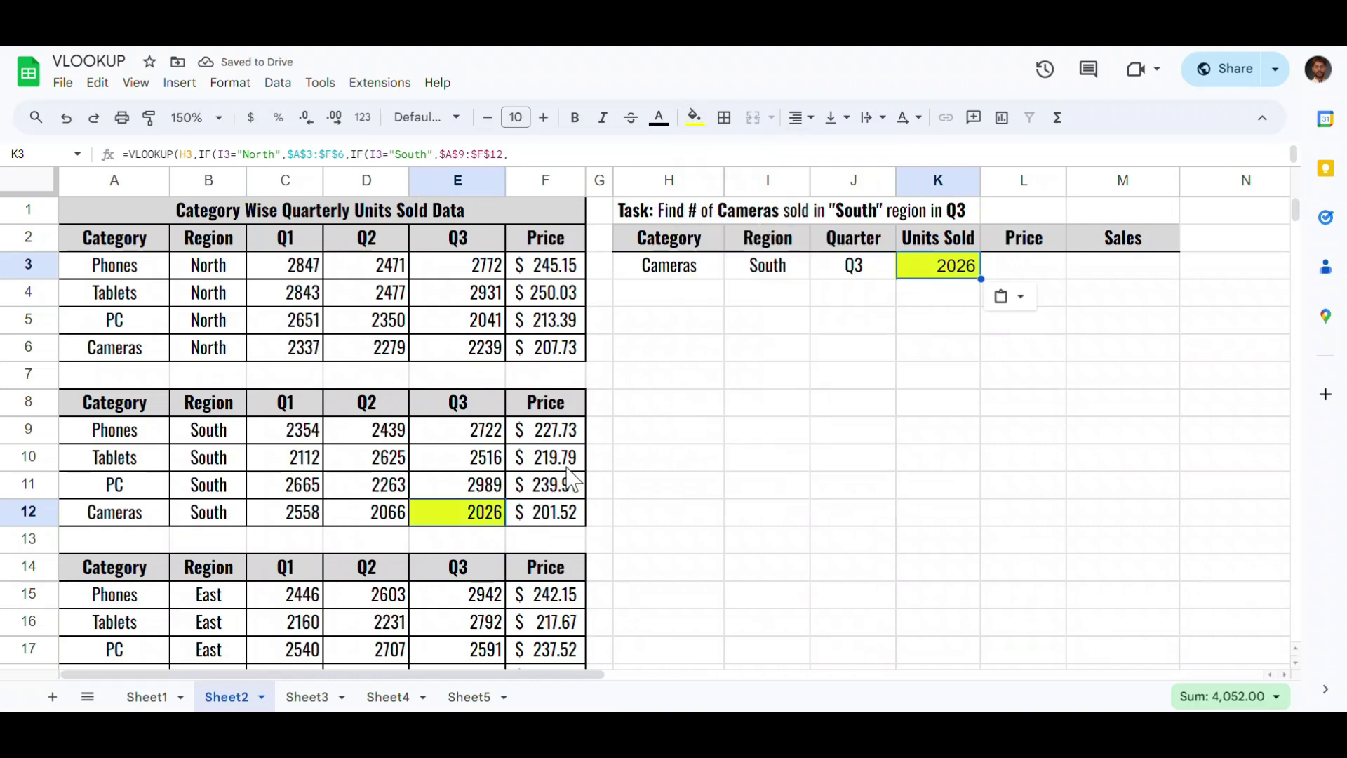
click(750, 463)
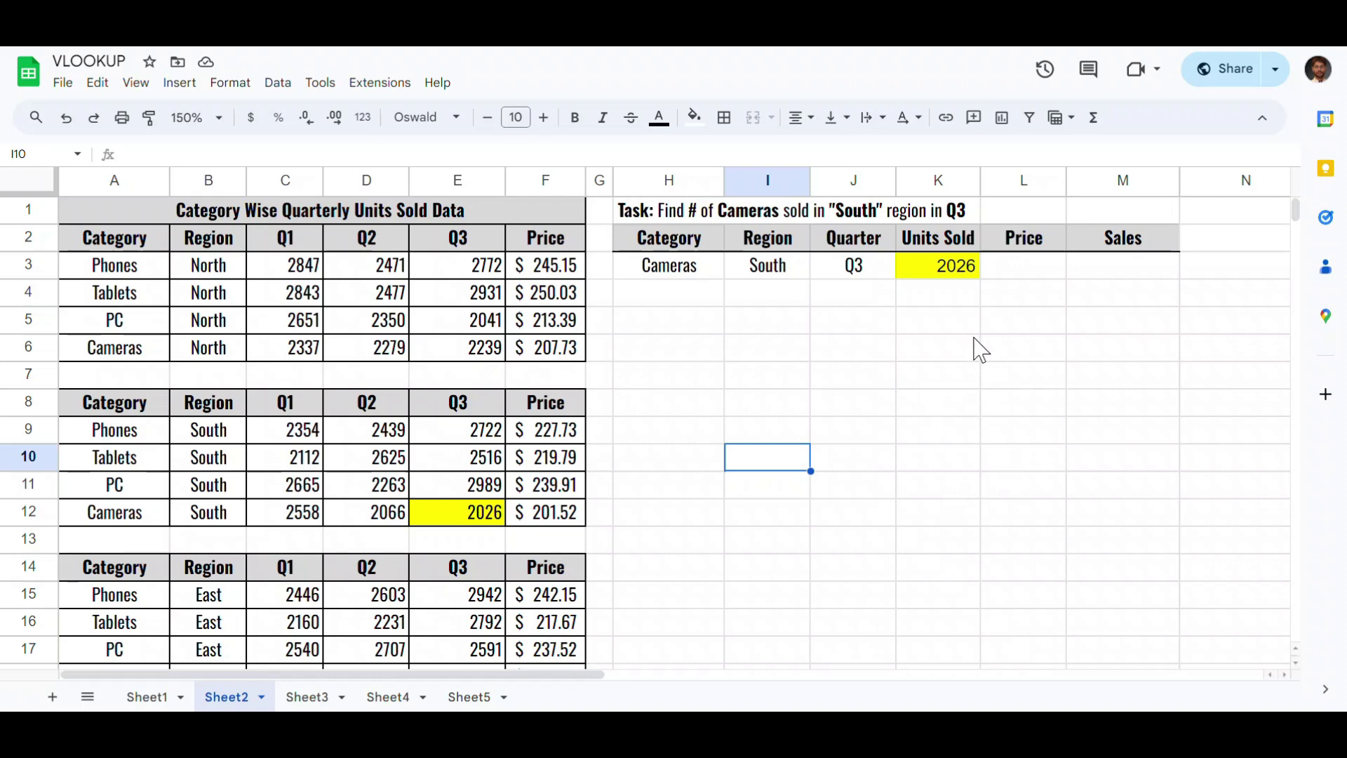
Step: Copy the full VLOOKUP formula text from K3 and paste it into H5, keeping its references as written
click(949, 271)
click(1030, 274)
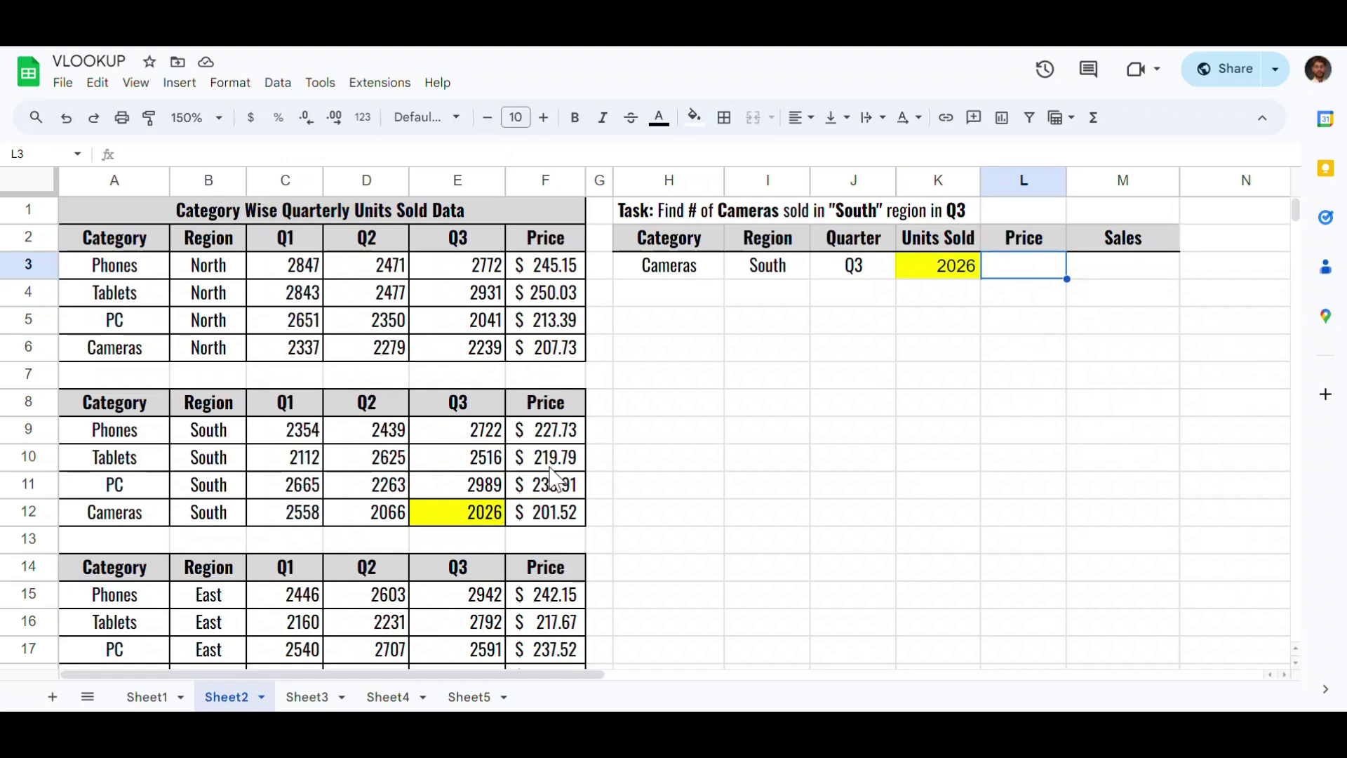
click(942, 272)
key(F2)
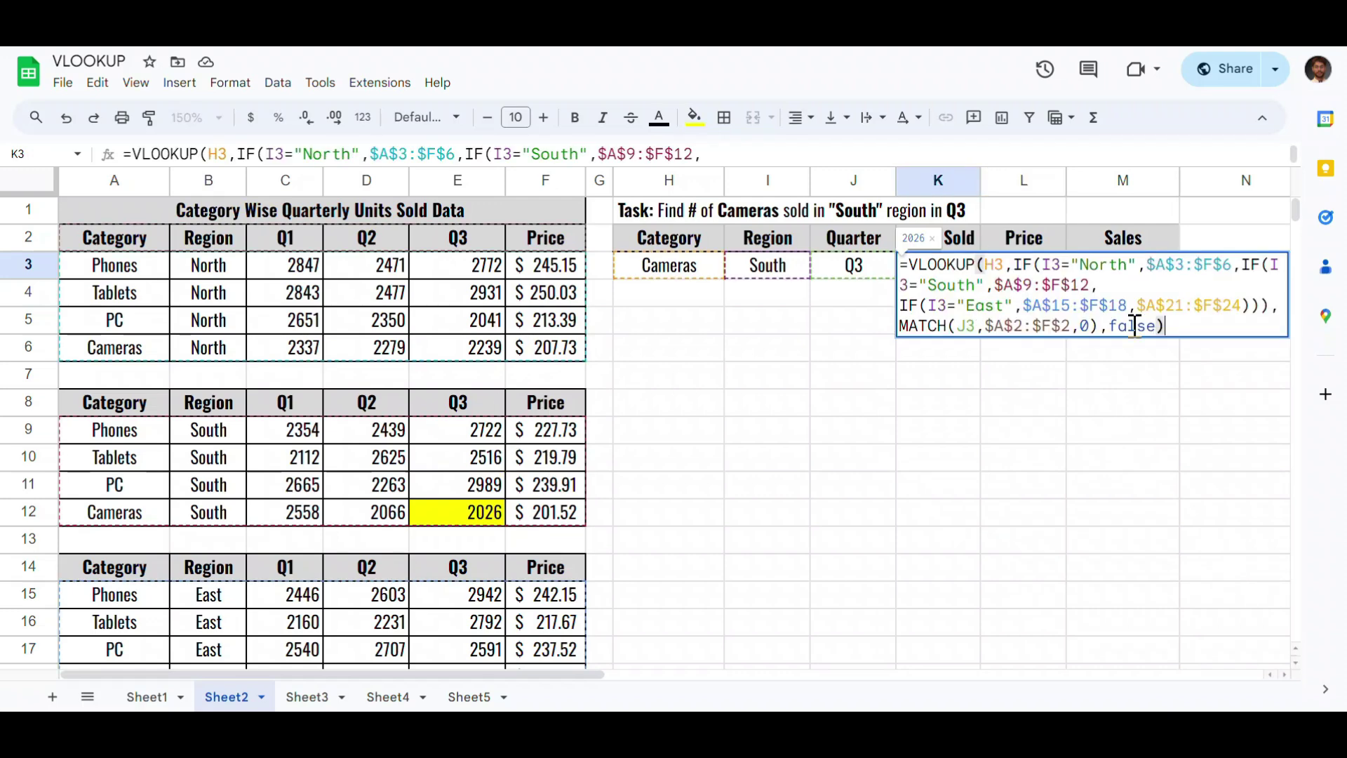
drag(1167, 326, 873, 365)
click(935, 376)
click(691, 324)
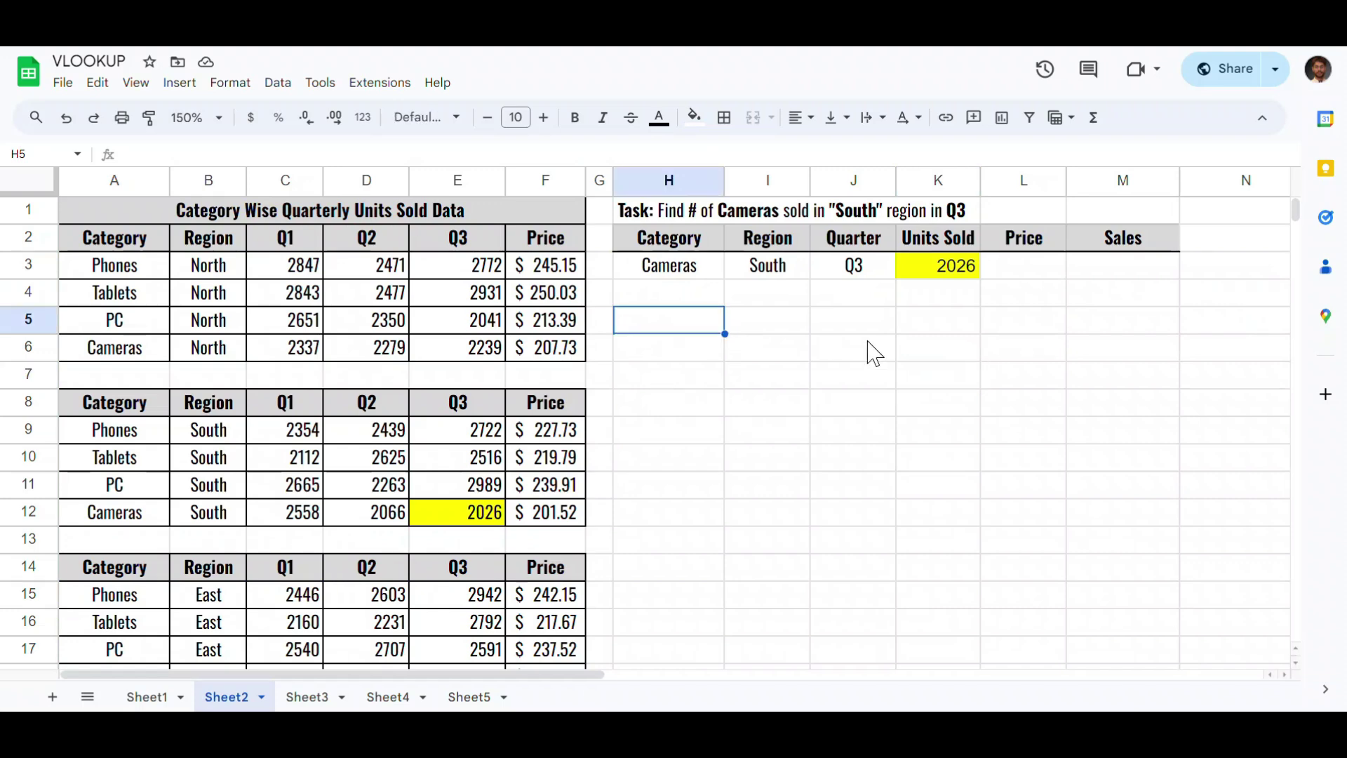
key(ctrl+v)
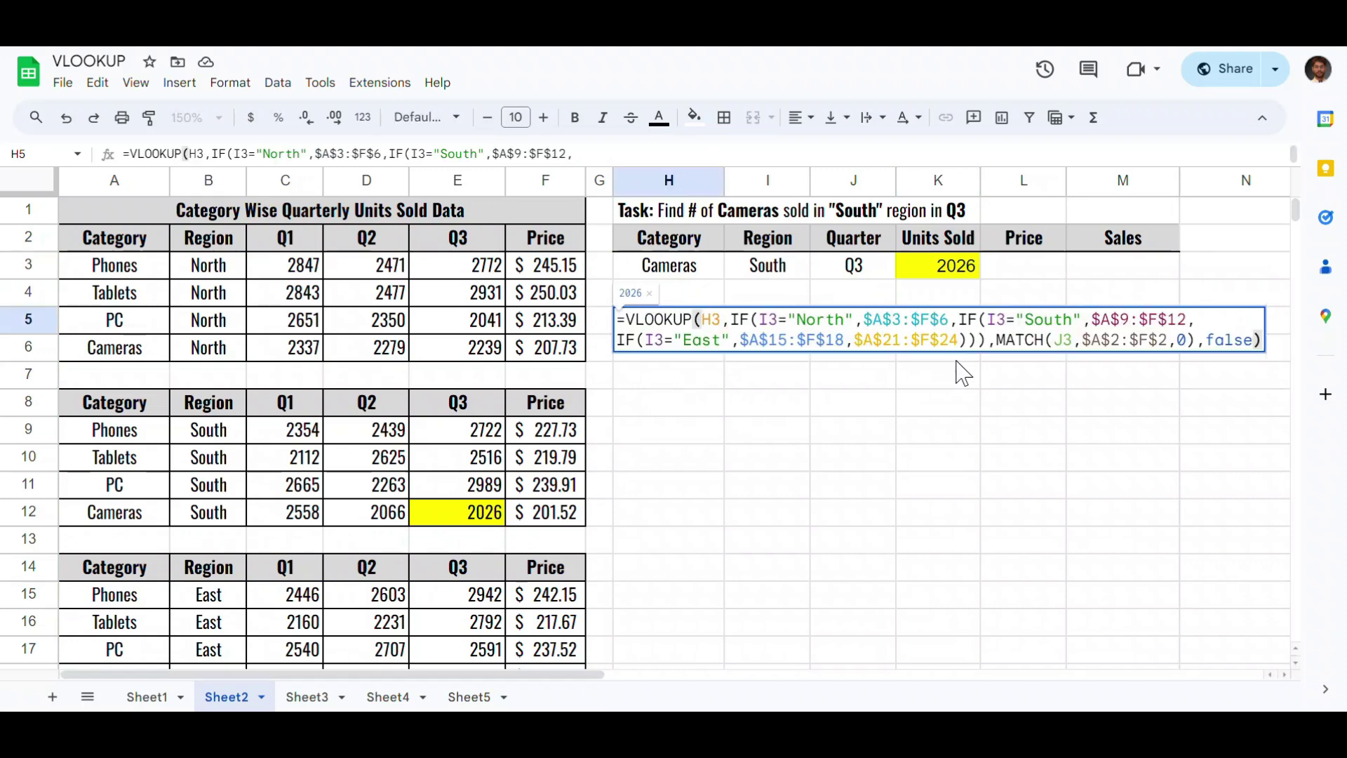
Step: In the H5 formula, replace the MATCH search key J3 with the Price header cell L2 and enter the formula
click(940, 341)
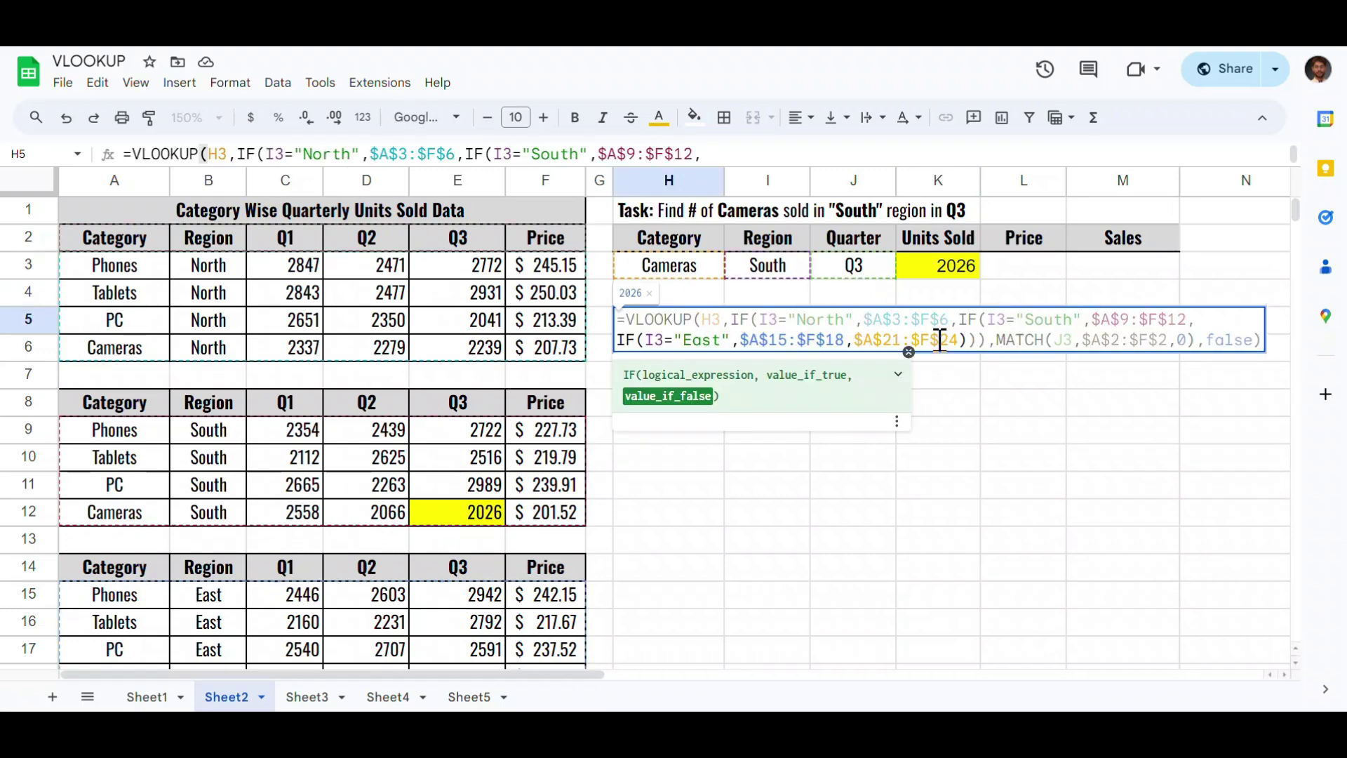
click(1065, 339)
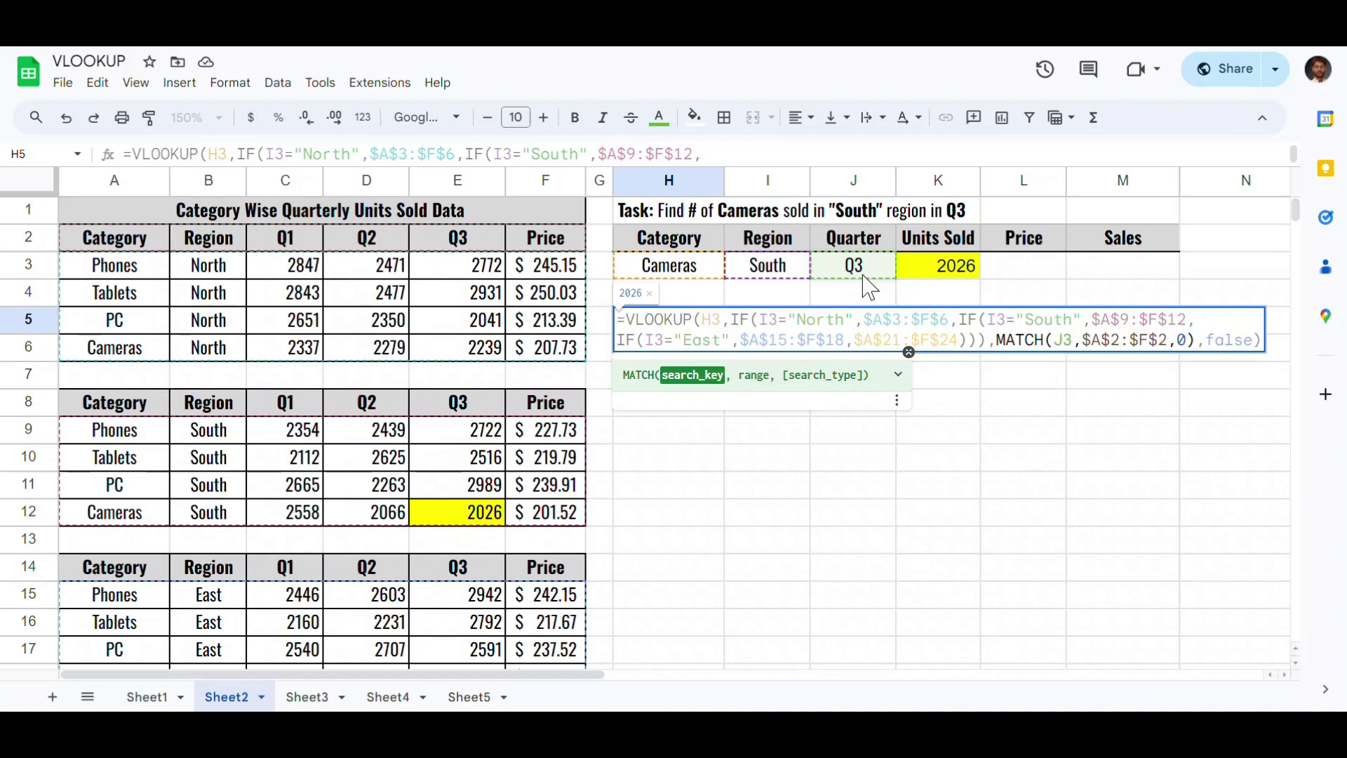
double_click(1063, 340)
key(BackSpace)
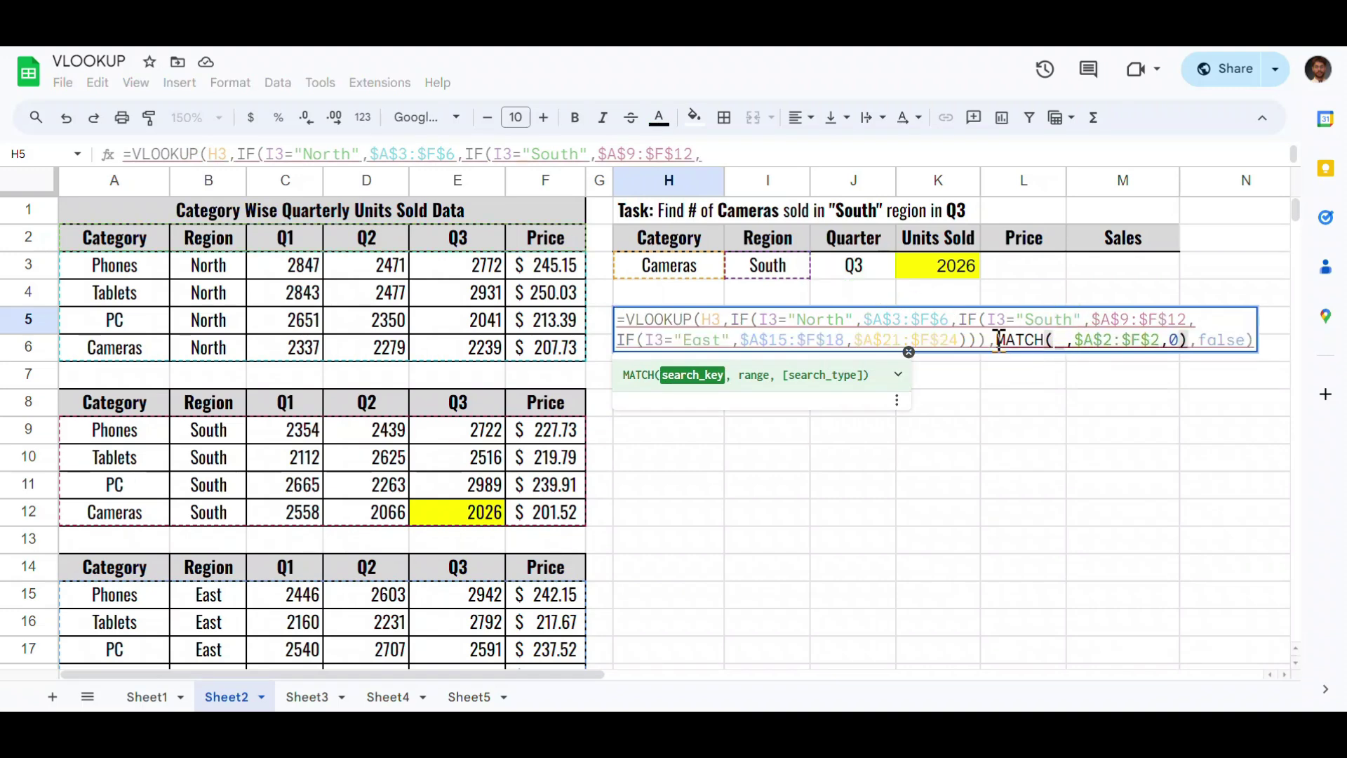
click(1020, 246)
key(Return)
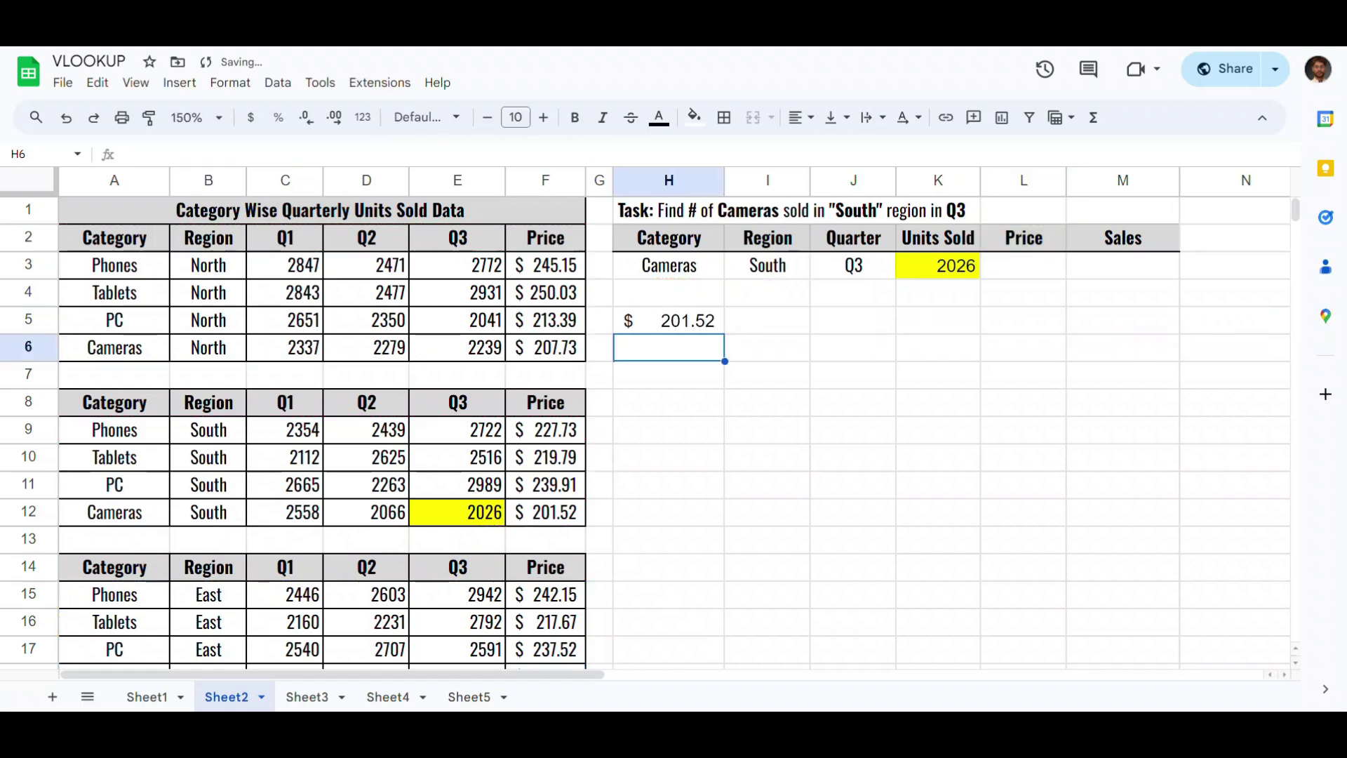
Step: Move the price formula from H5 to L3 and bold it together with the South Cameras price in F12
key(Up)
click(1010, 269)
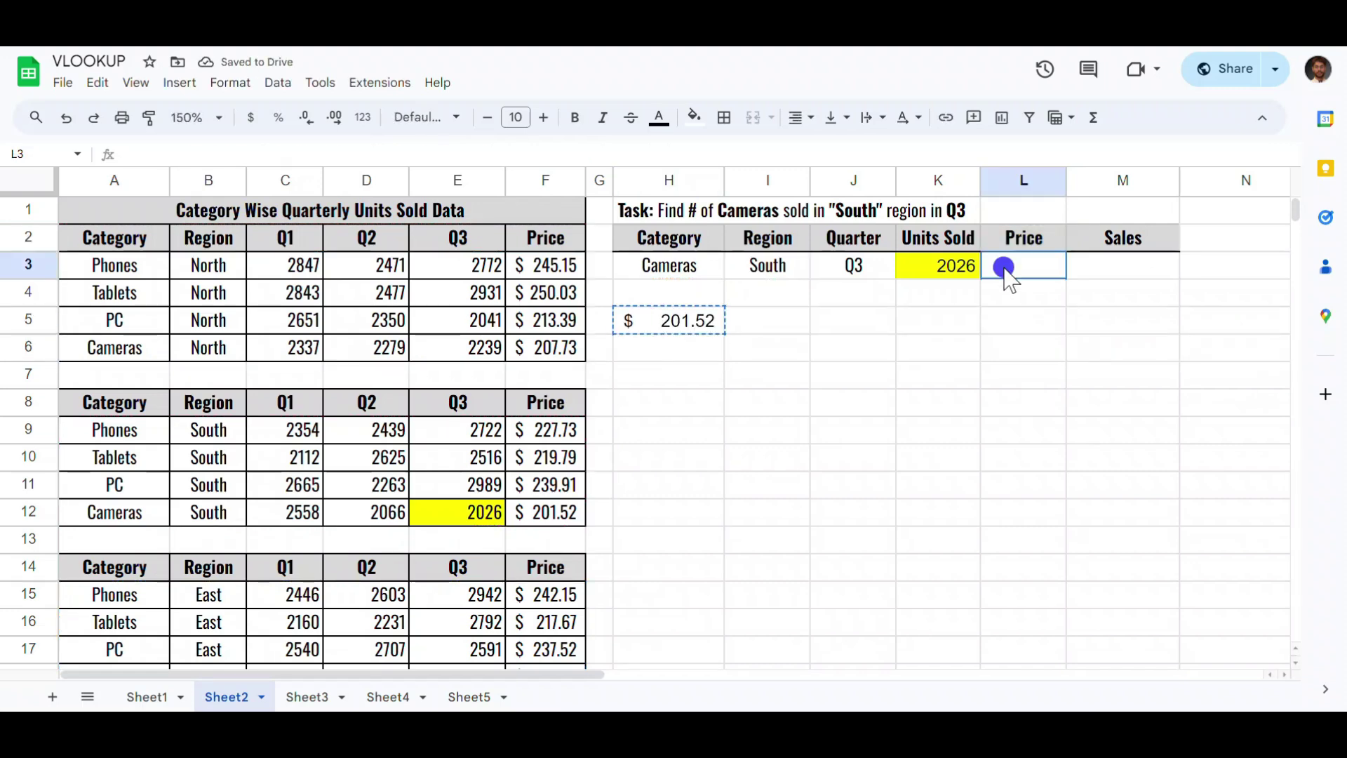
key(ctrl+v)
click(561, 514)
key(ctrl+b)
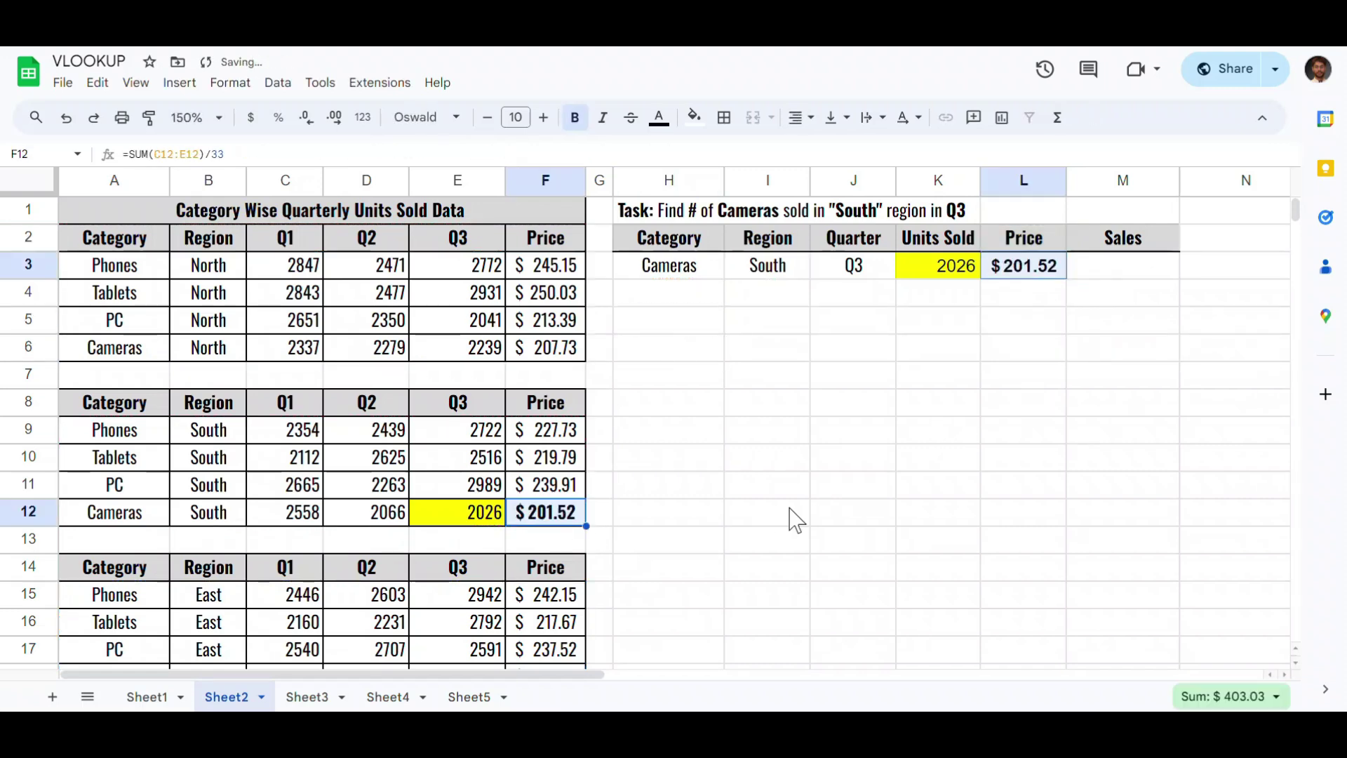
Step: Change the lookup criteria in row 3 to category Phones, region North and quarter Q1
click(702, 273)
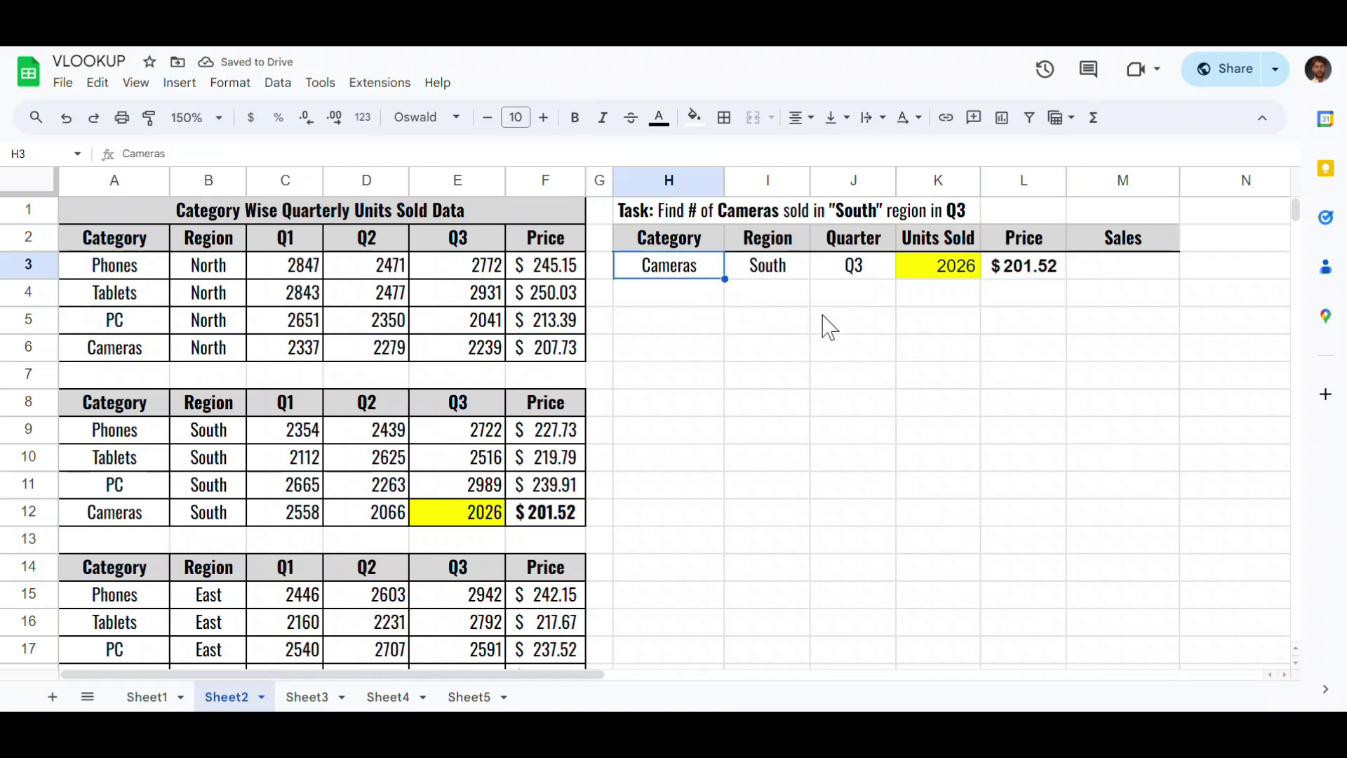
text(Phones)
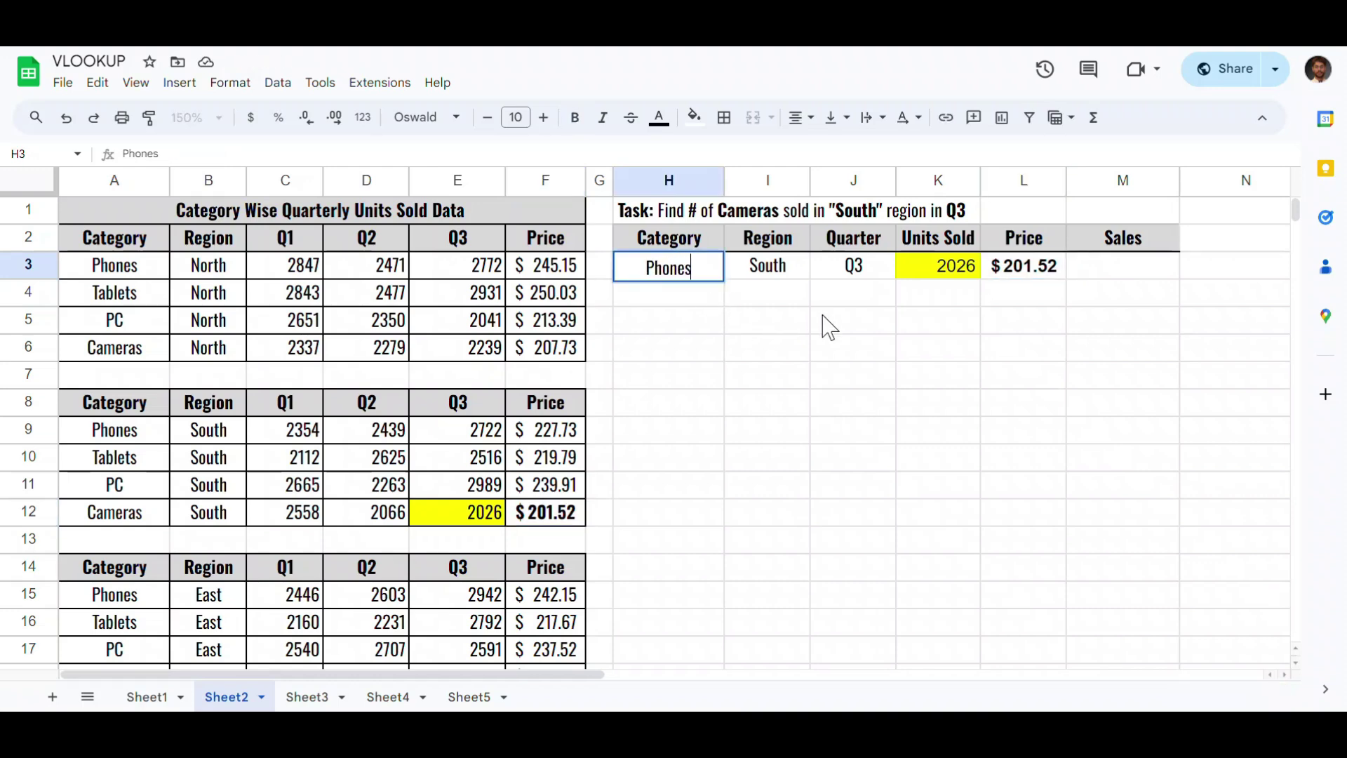
key(Tab)
text(North)
key(Tab)
text(Q1)
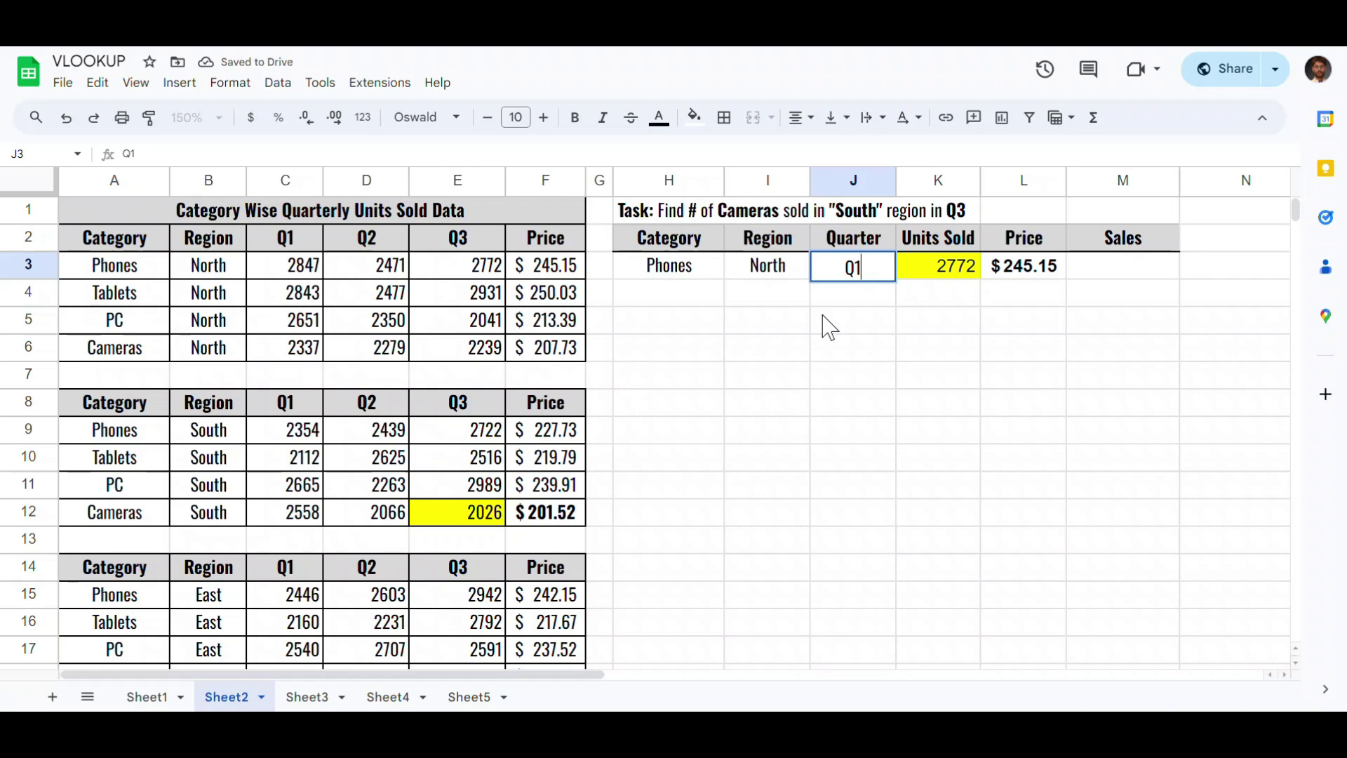
key(Return)
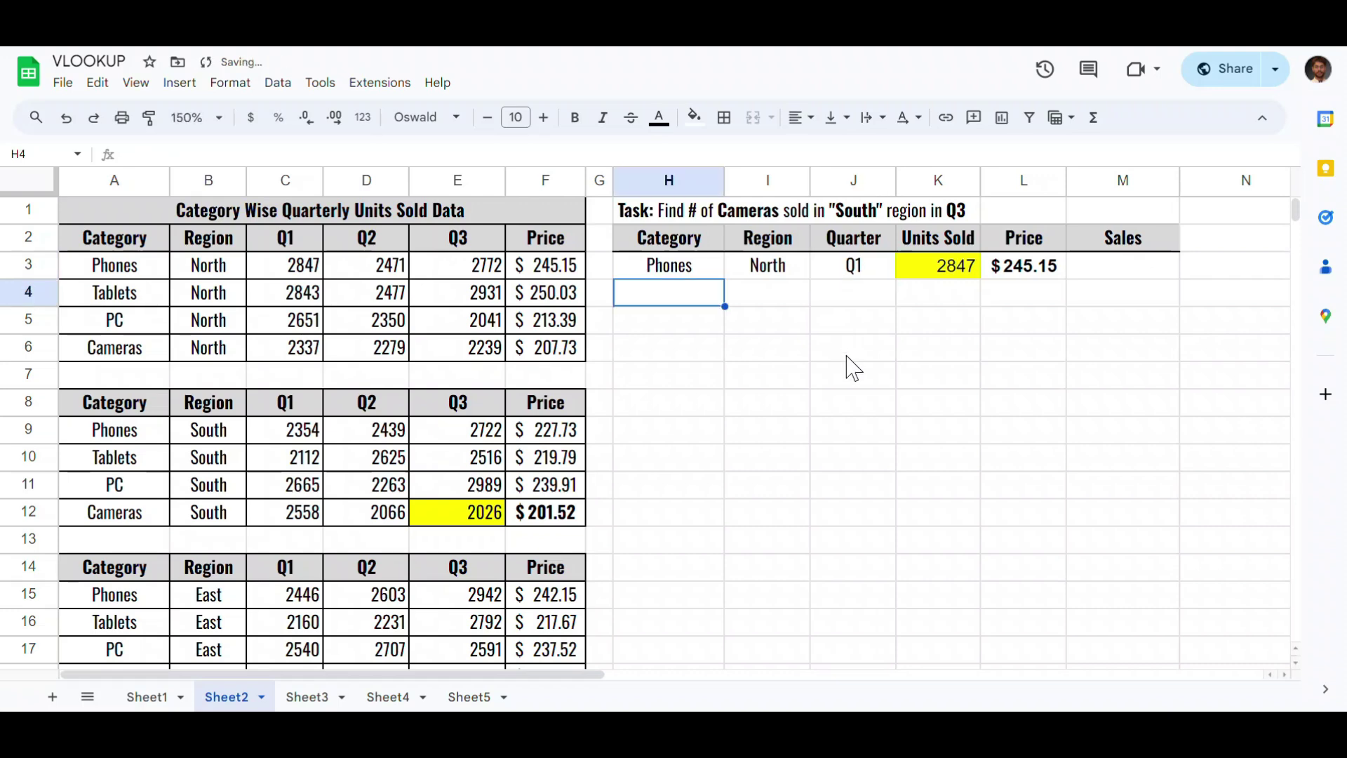
Step: Bold the Units Sold cell K3 and the matching North Phones source cells, Q1 units C3 and price F3
click(943, 271)
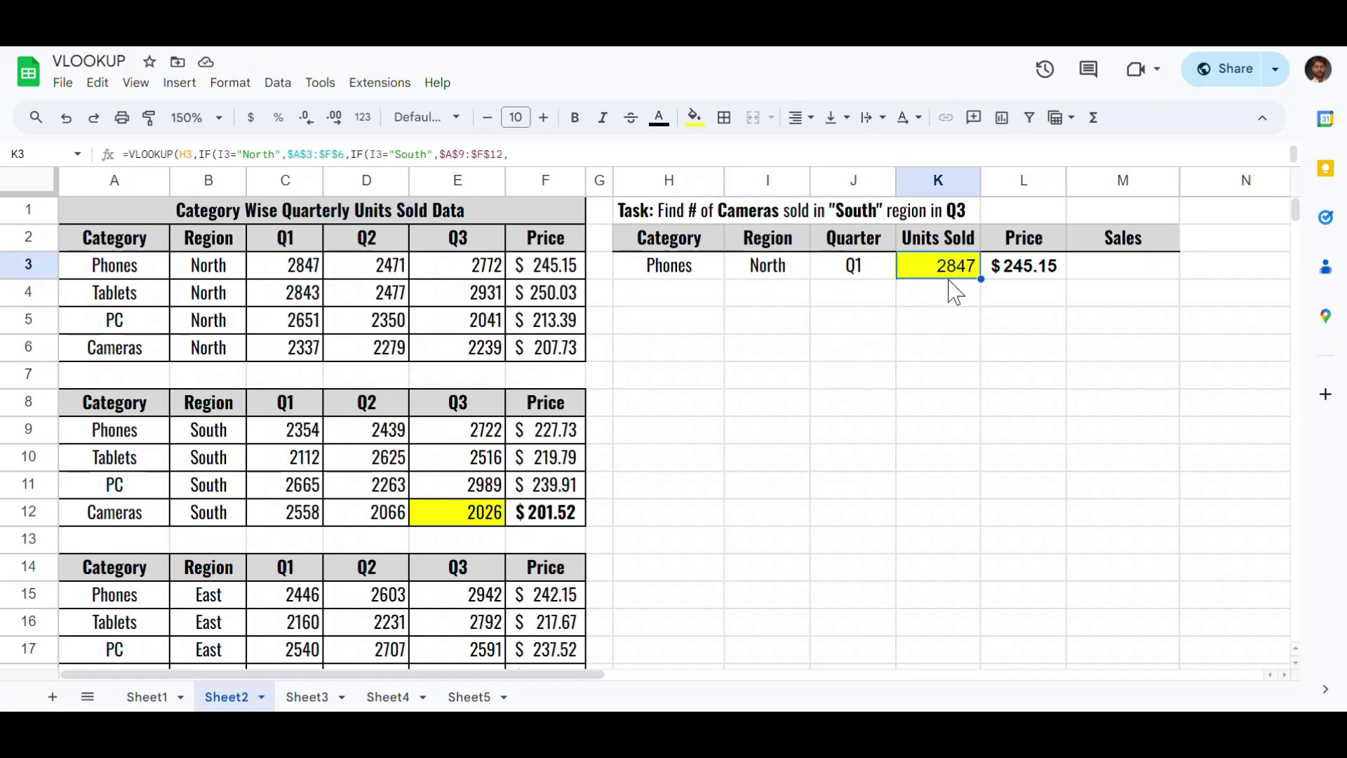
ctrl+click(300, 265)
key(ctrl+b)
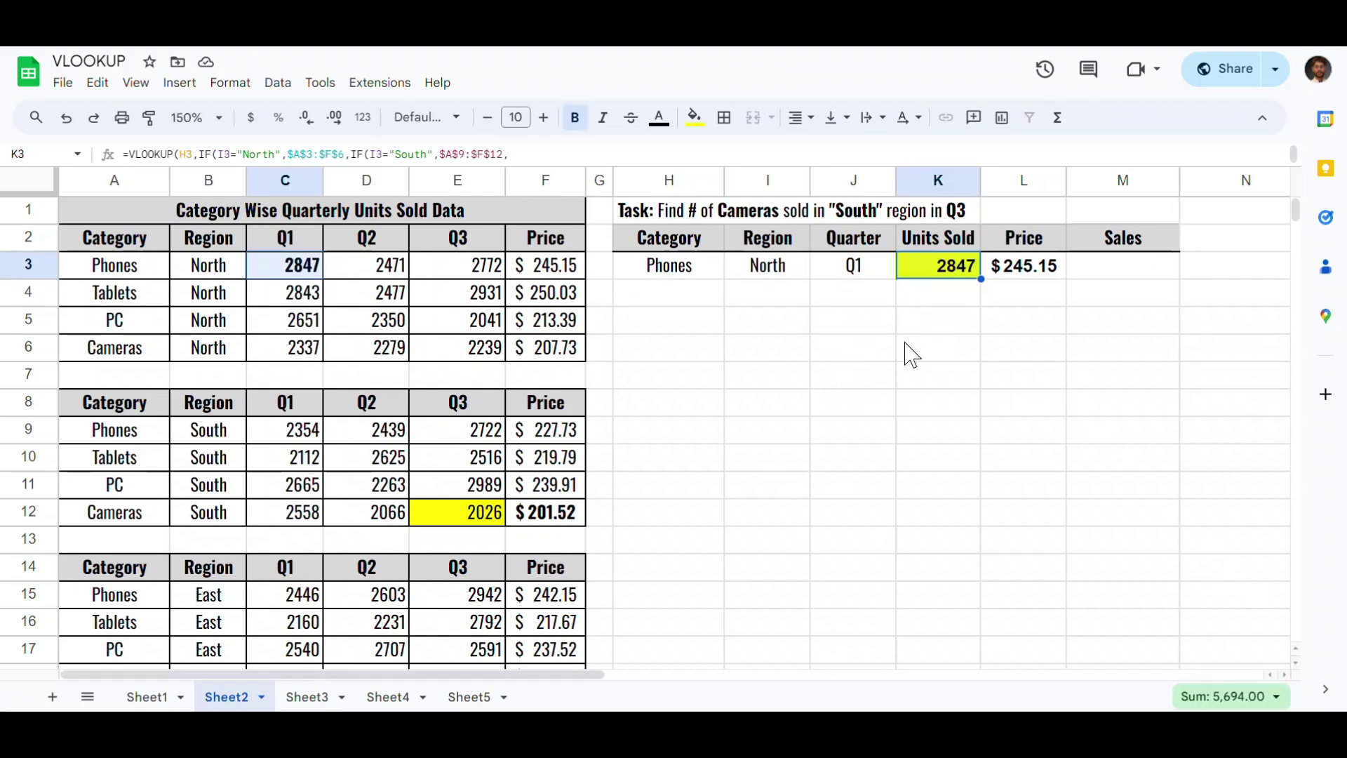
click(1027, 275)
click(550, 267)
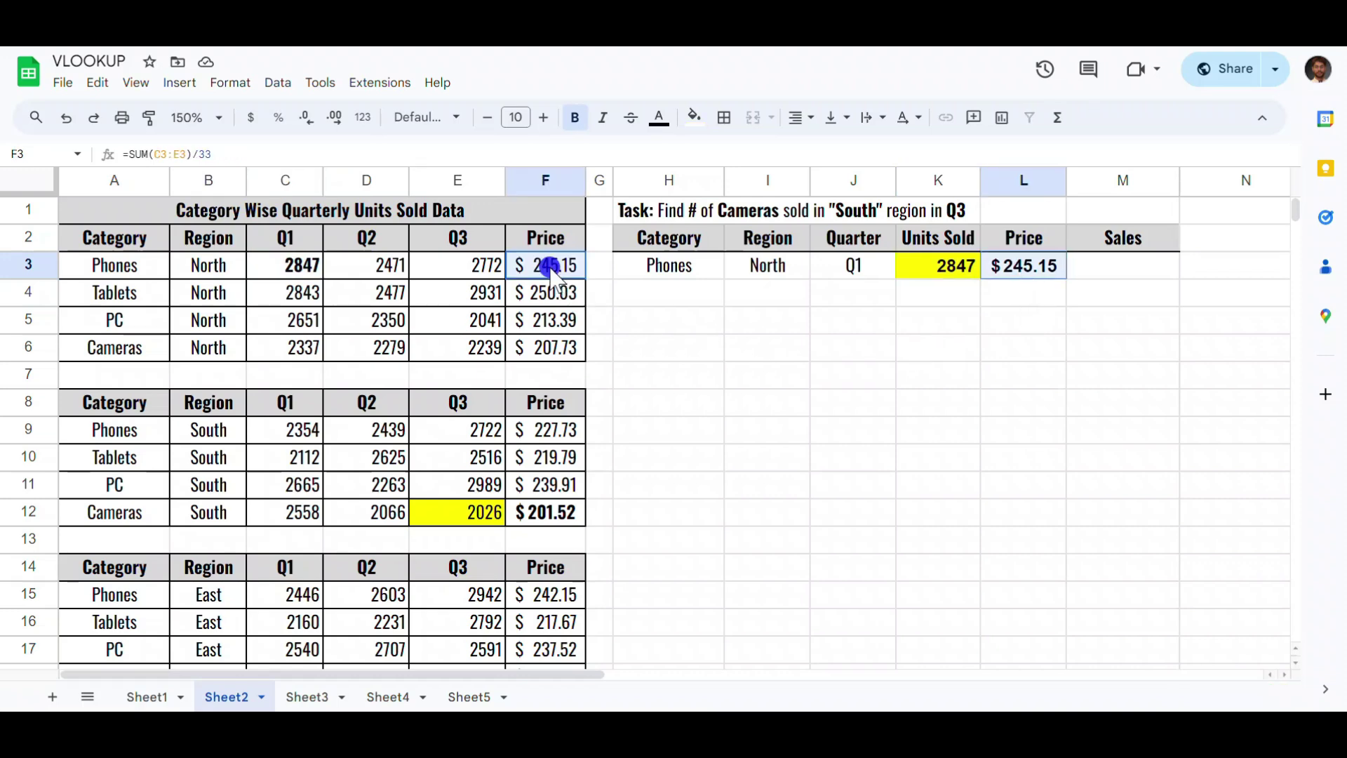
key(ctrl+b)
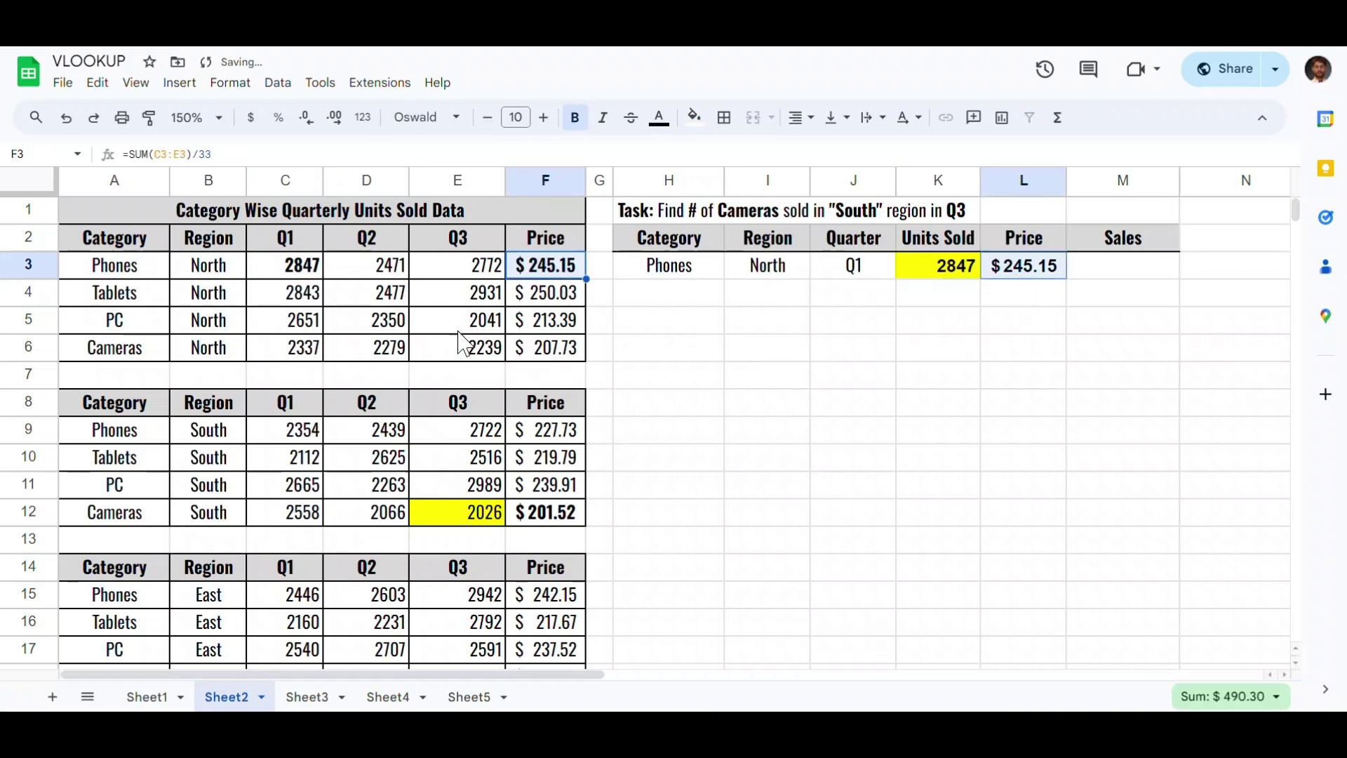
Step: Calculate Sales in M3 by multiplying units sold by price with =K3*L3
click(1106, 276)
text(=)
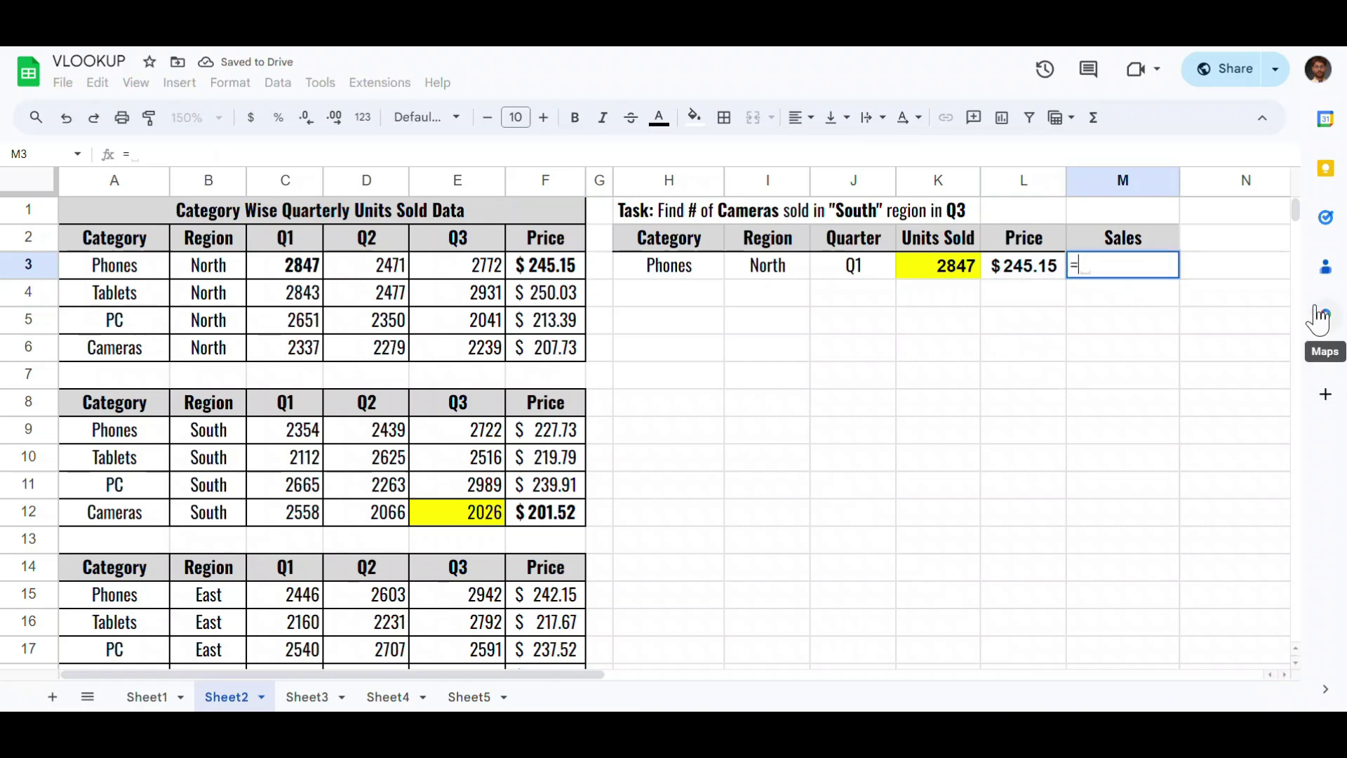
key(Left)
key(Left)
text(*)
key(Left)
key(Return)
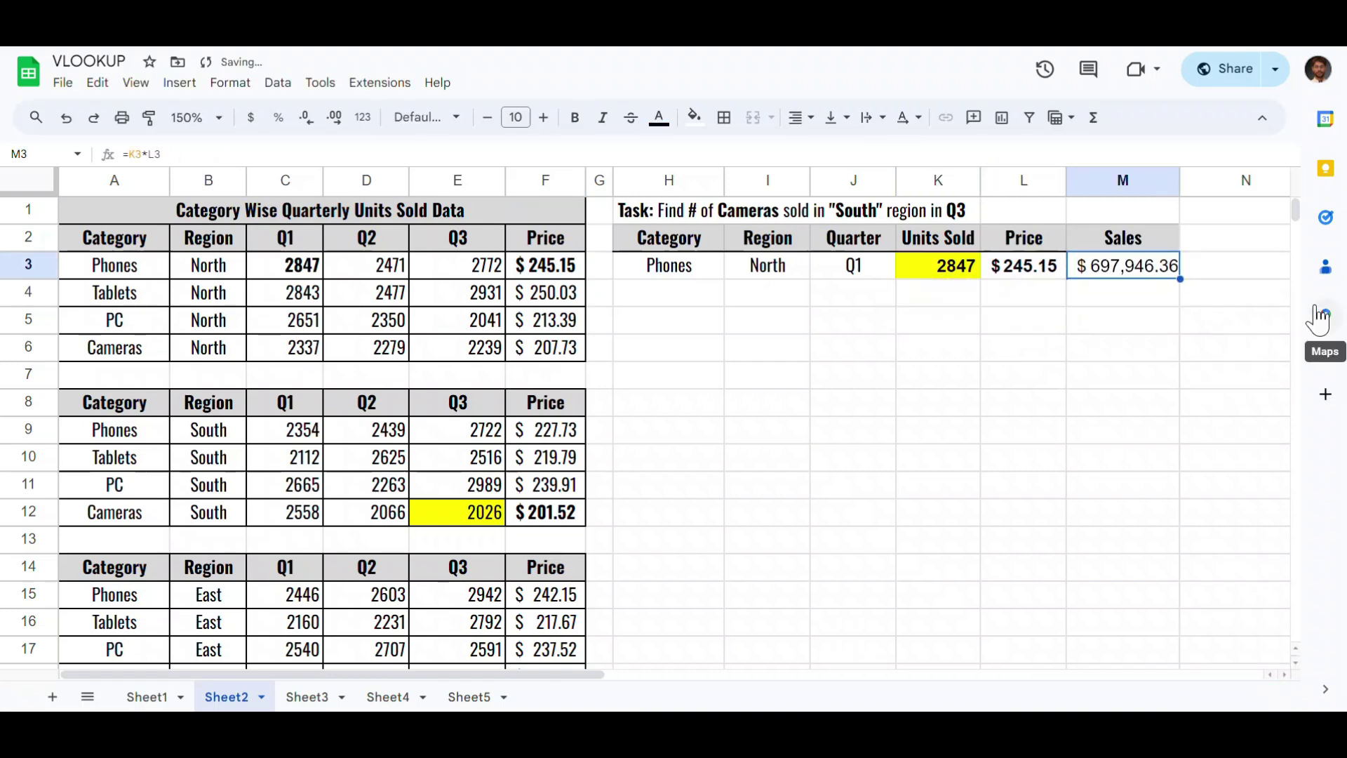
Step: Add a data validation rule to category cell H3 with the criteria Dropdown (from a range)
click(678, 271)
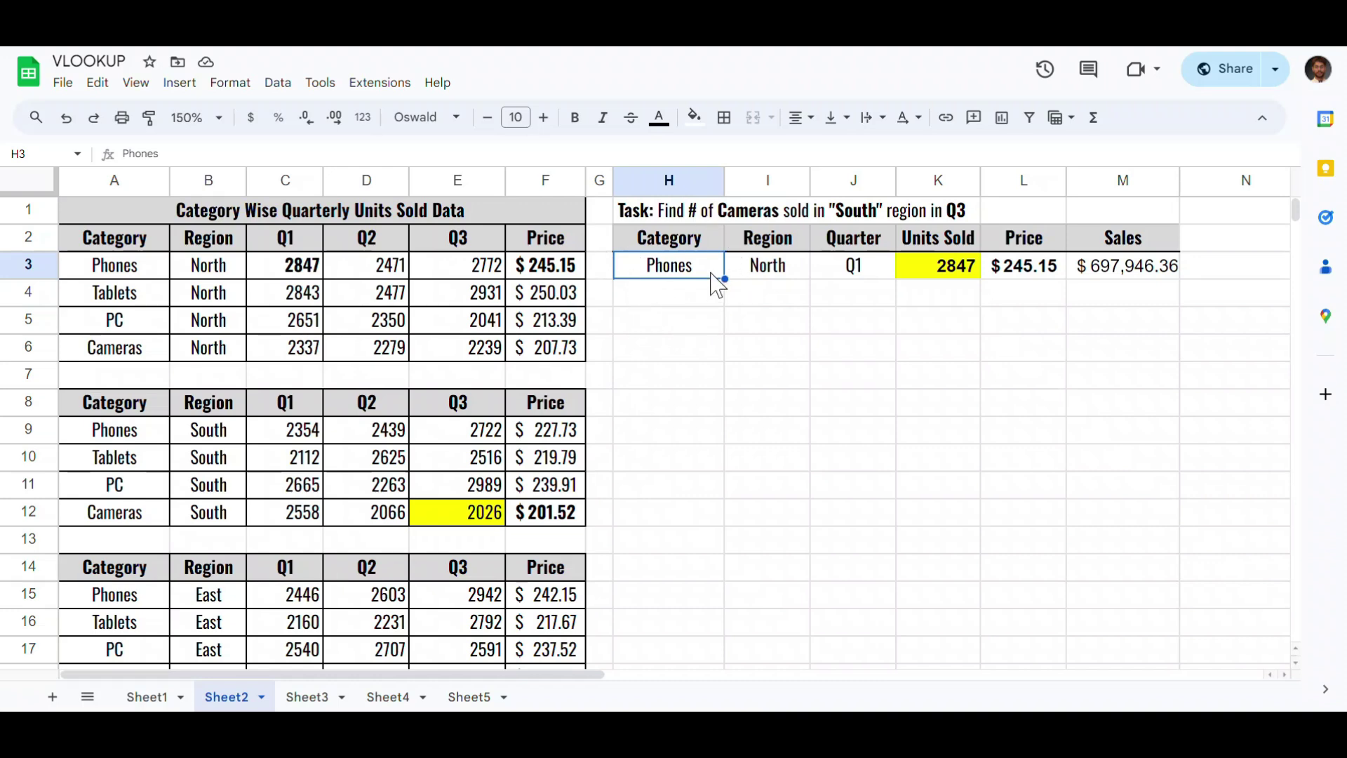
click(763, 267)
click(846, 267)
click(678, 271)
click(274, 83)
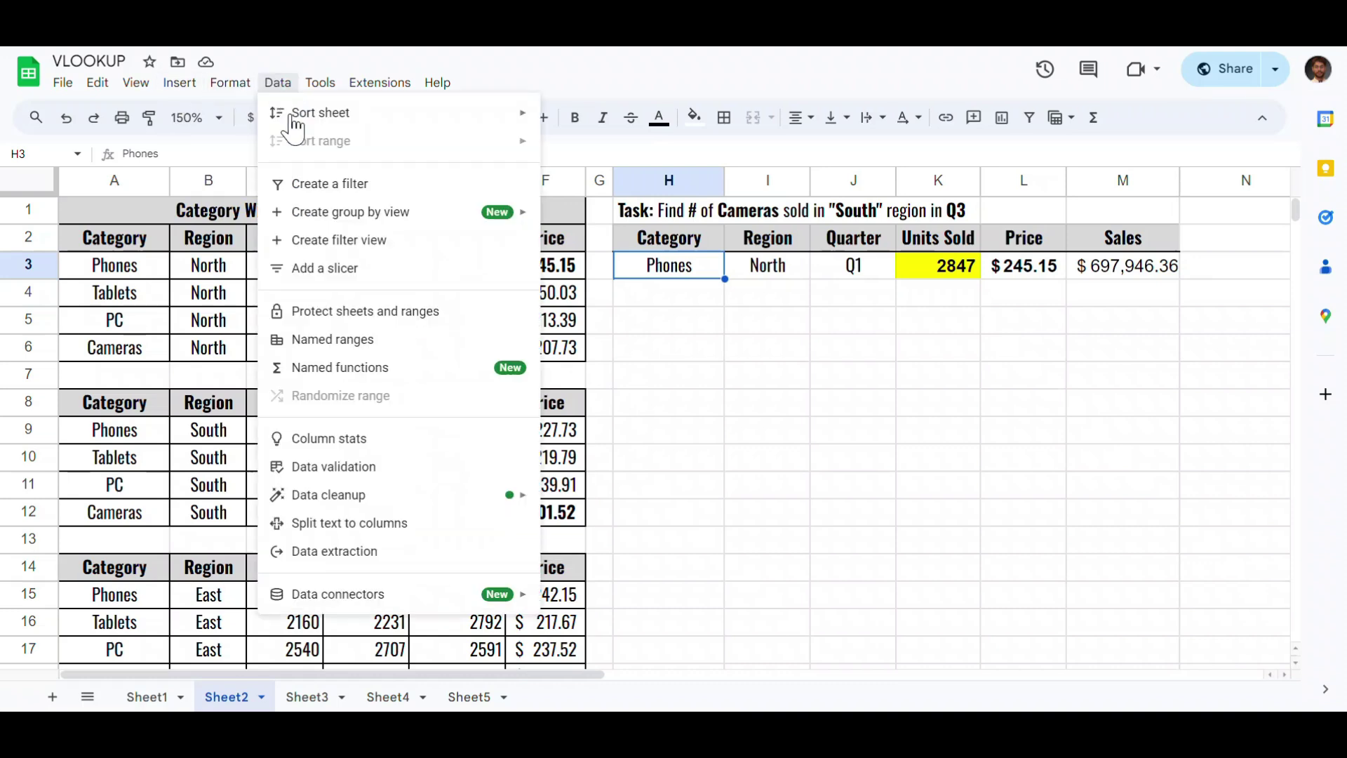
click(354, 474)
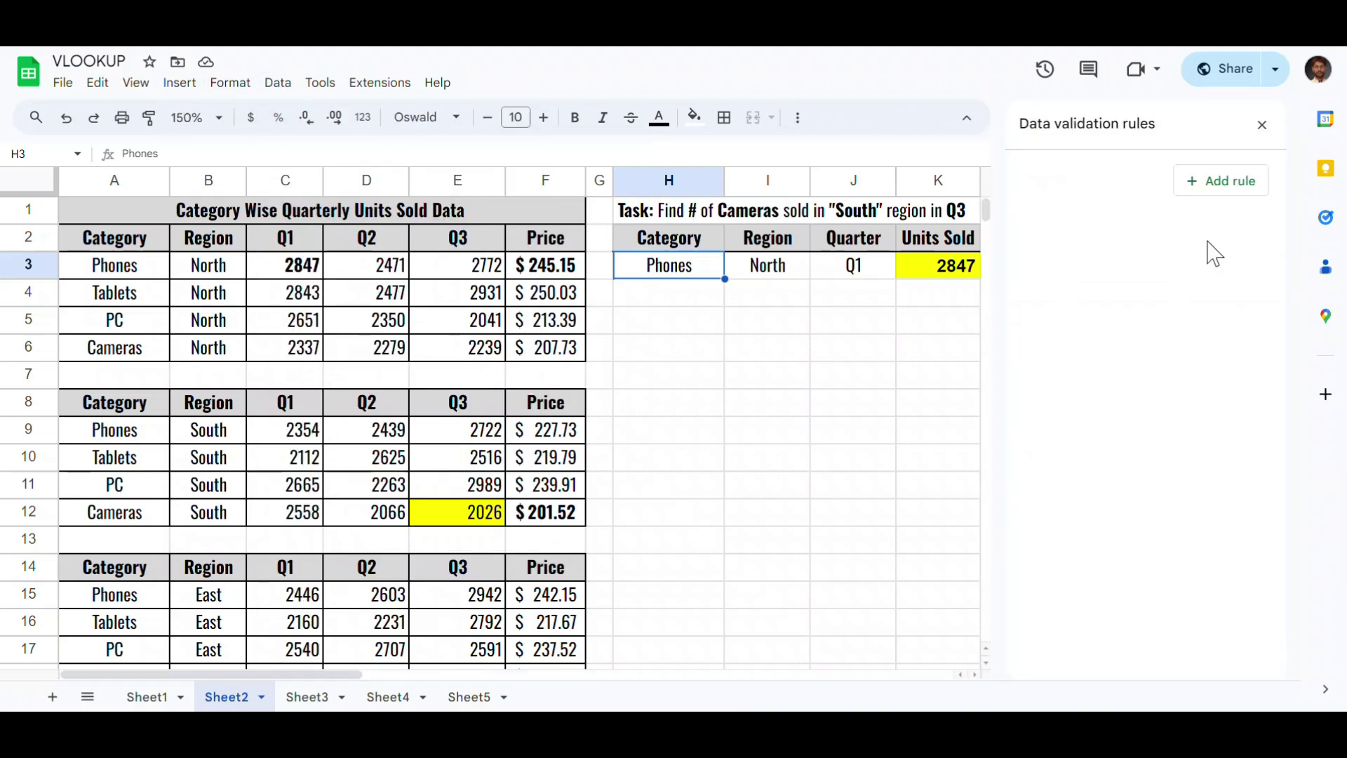
click(1225, 183)
click(1222, 291)
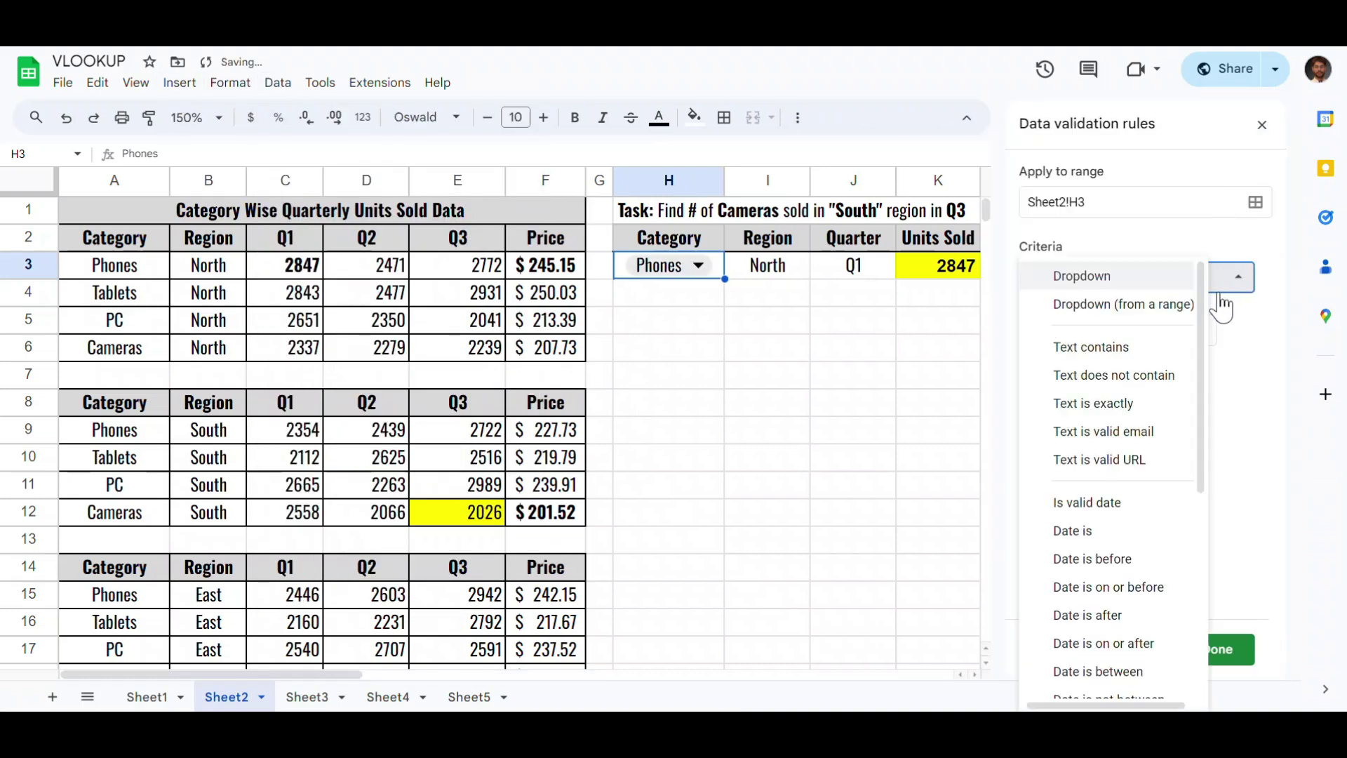
click(1112, 303)
Step: Use the category names in Sheet2!A3:A6 as the dropdown's source range, then save the rule and close the validation settings
click(1237, 330)
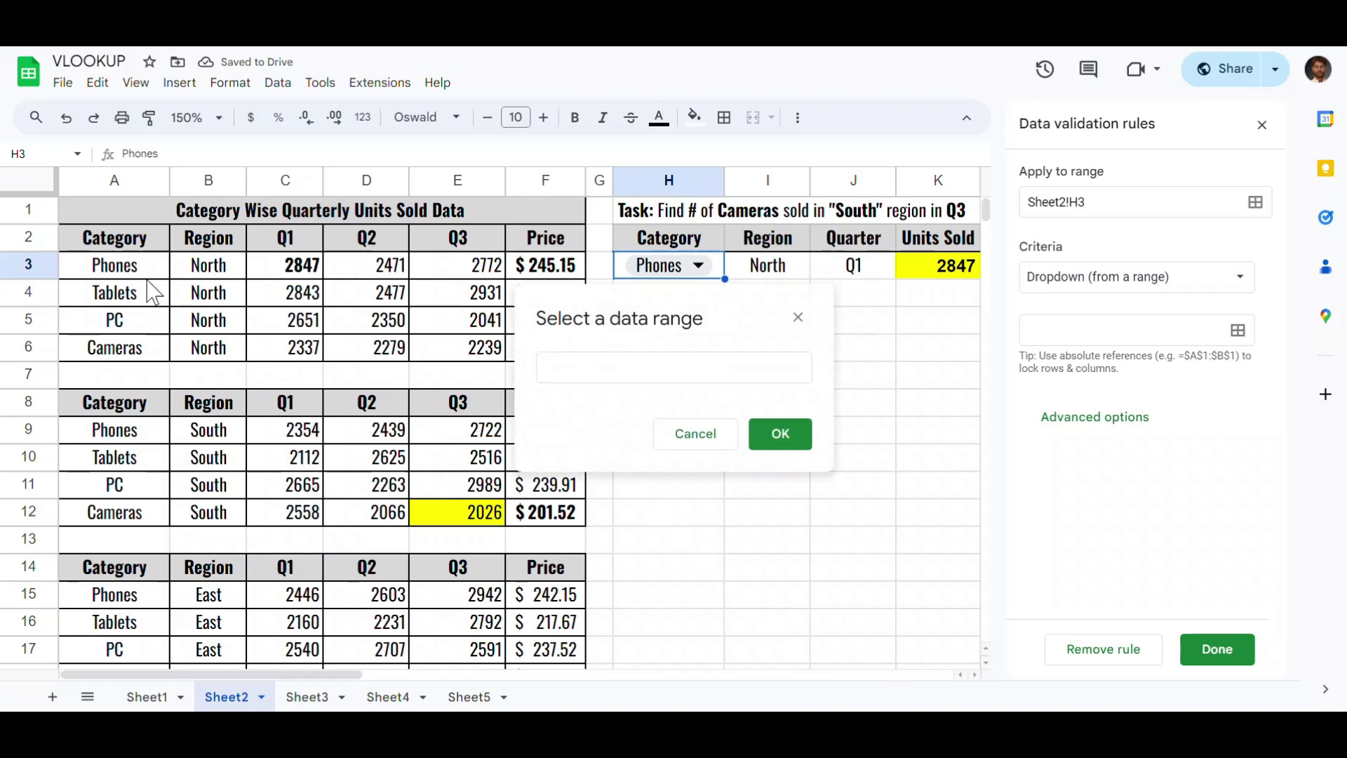
drag(136, 268, 144, 355)
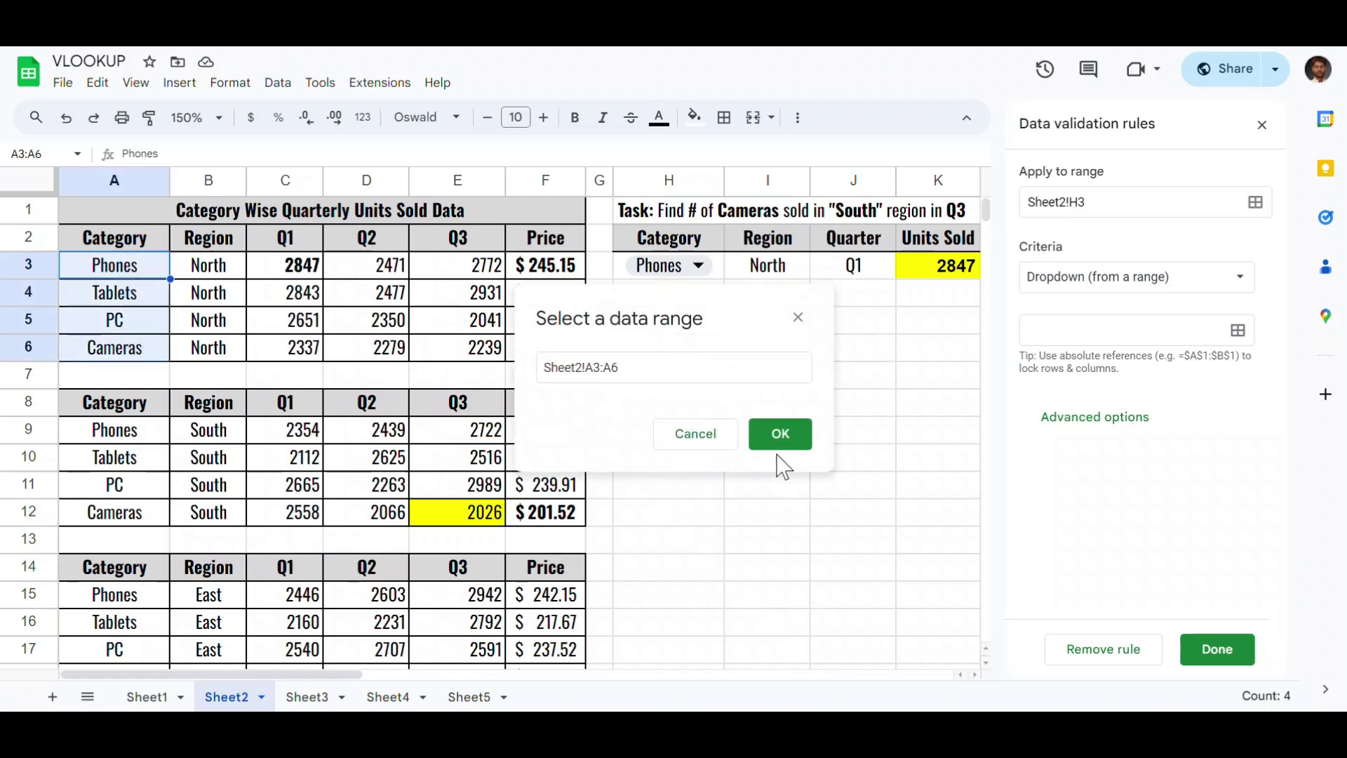
click(779, 439)
click(1218, 647)
click(1260, 128)
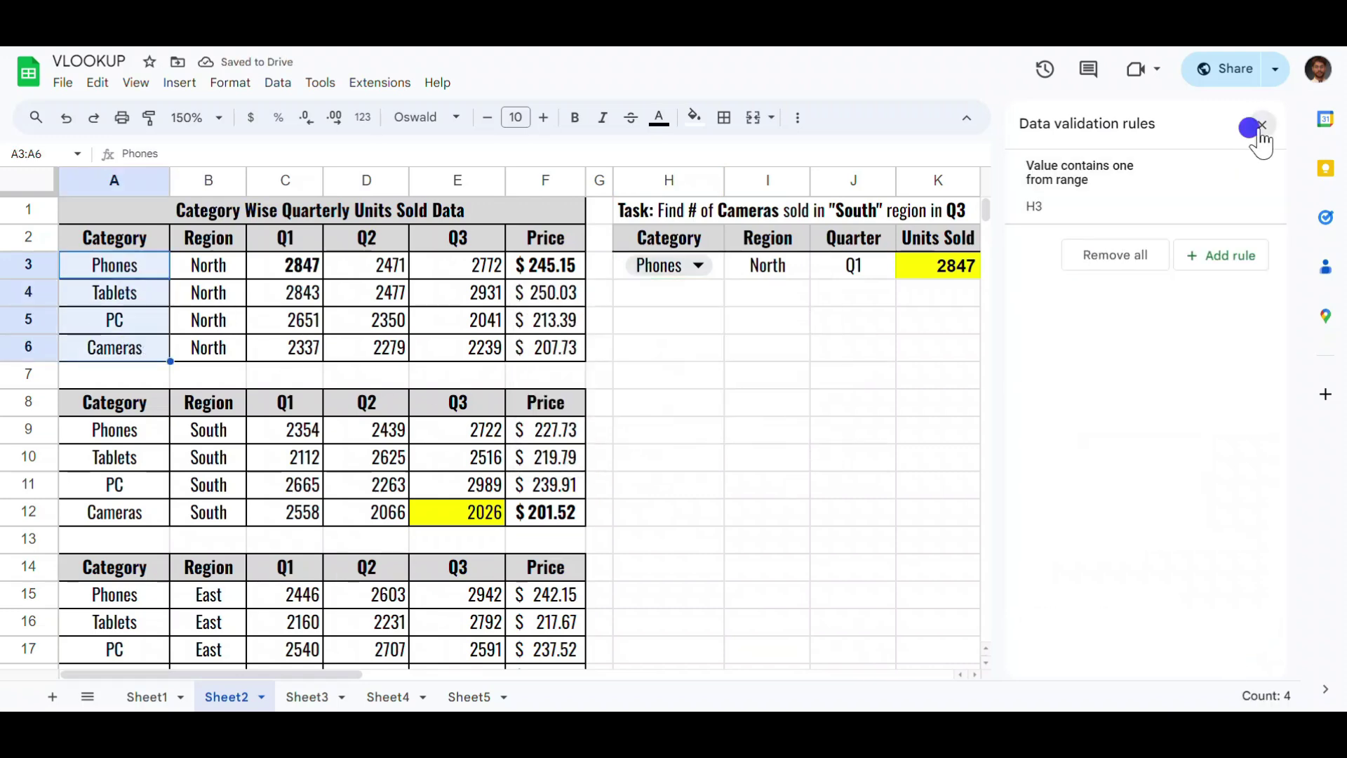
Step: Try the category dropdown in H3 by choosing Tablets and then another category
click(697, 265)
click(649, 322)
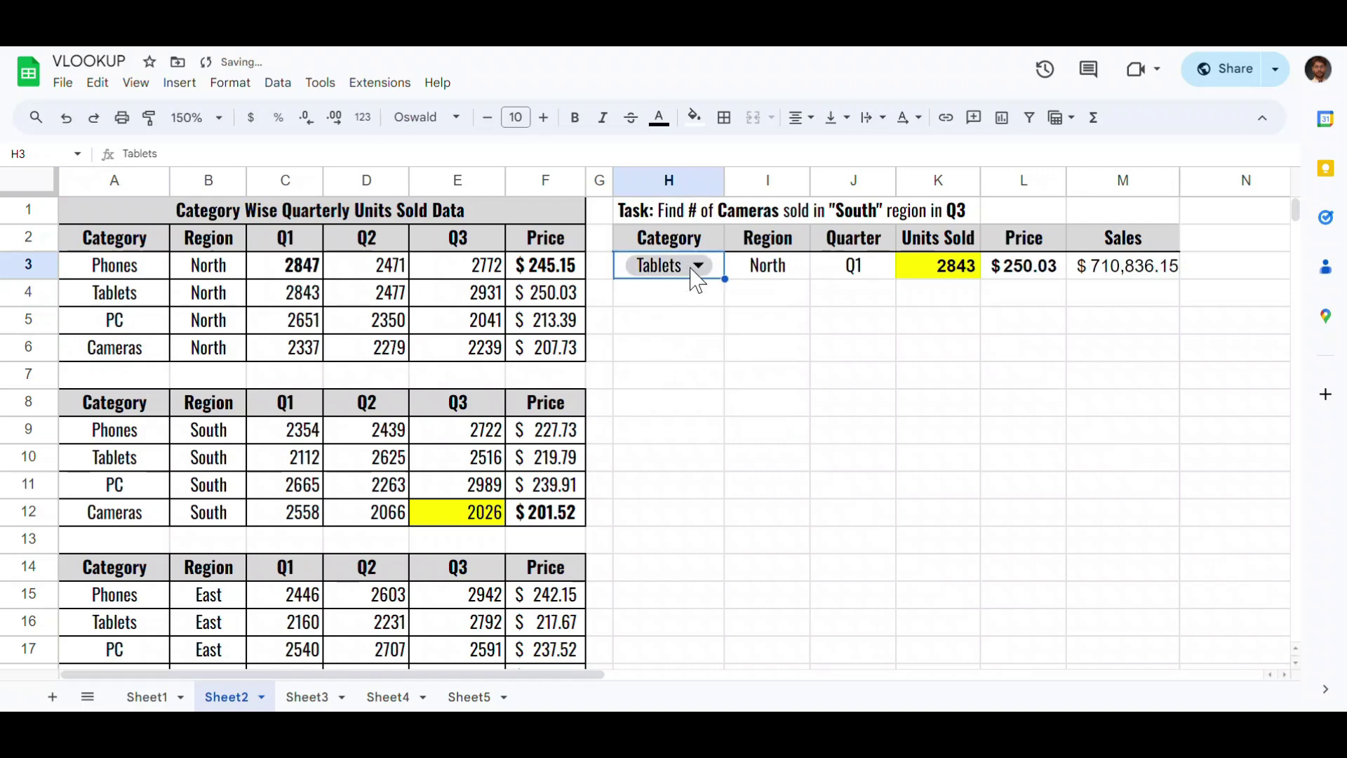
click(696, 270)
click(647, 351)
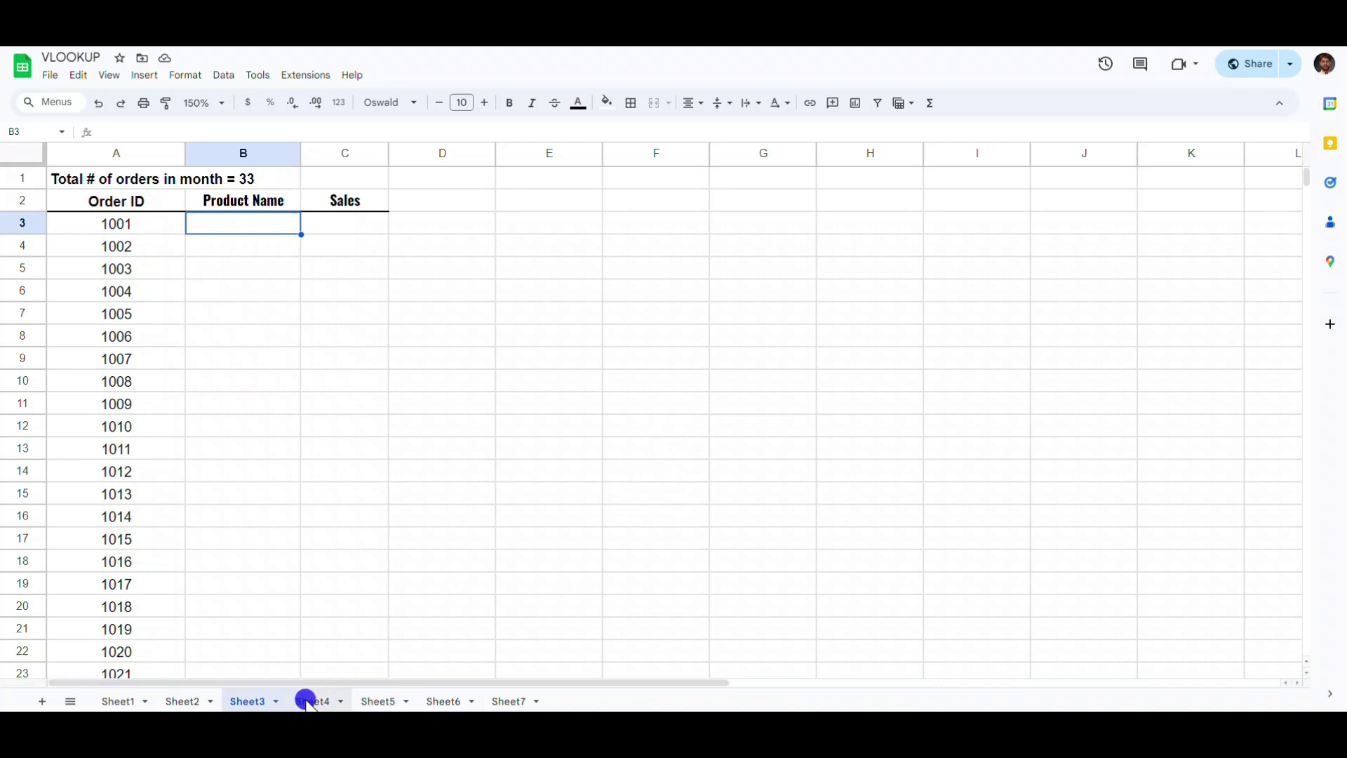
Step: Examine the monthly order list on Sheet3, including its order total heading and Order ID column
click(443, 702)
click(503, 701)
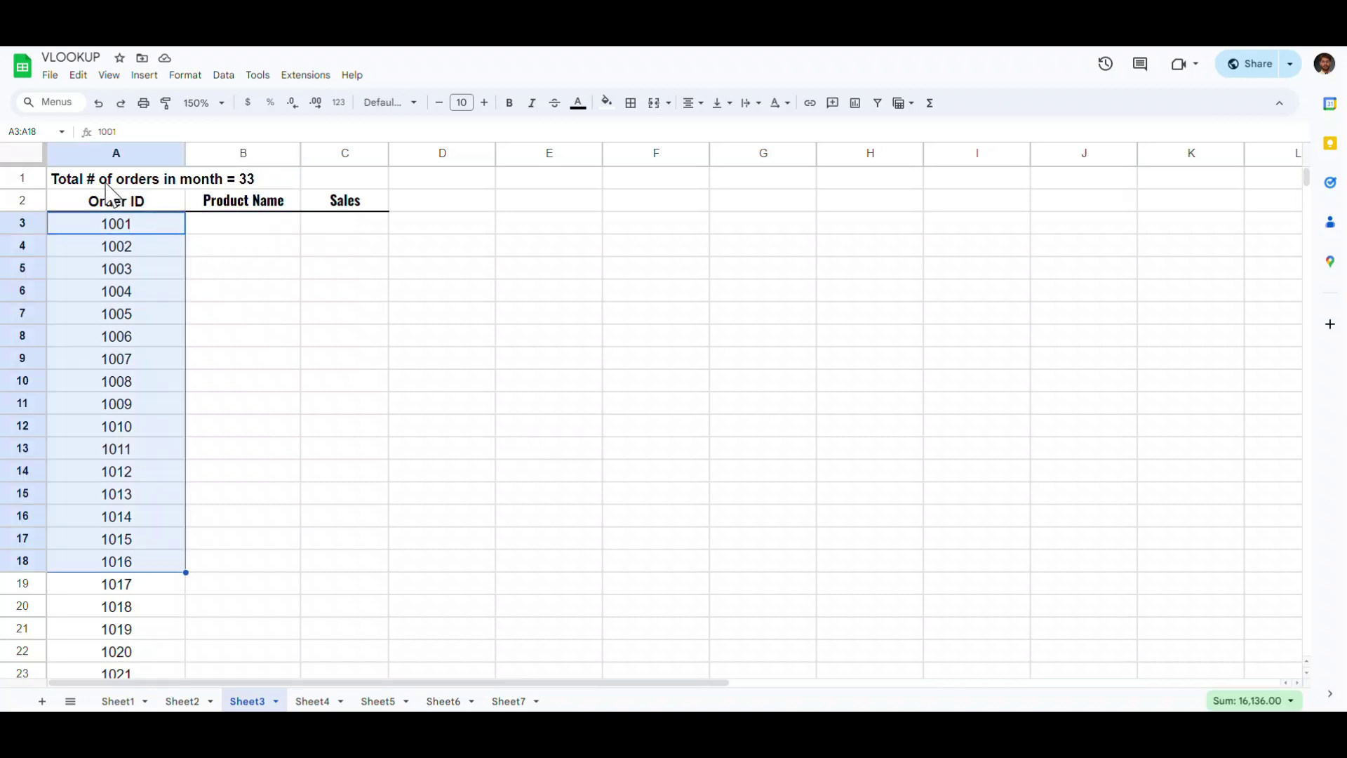
click(106, 183)
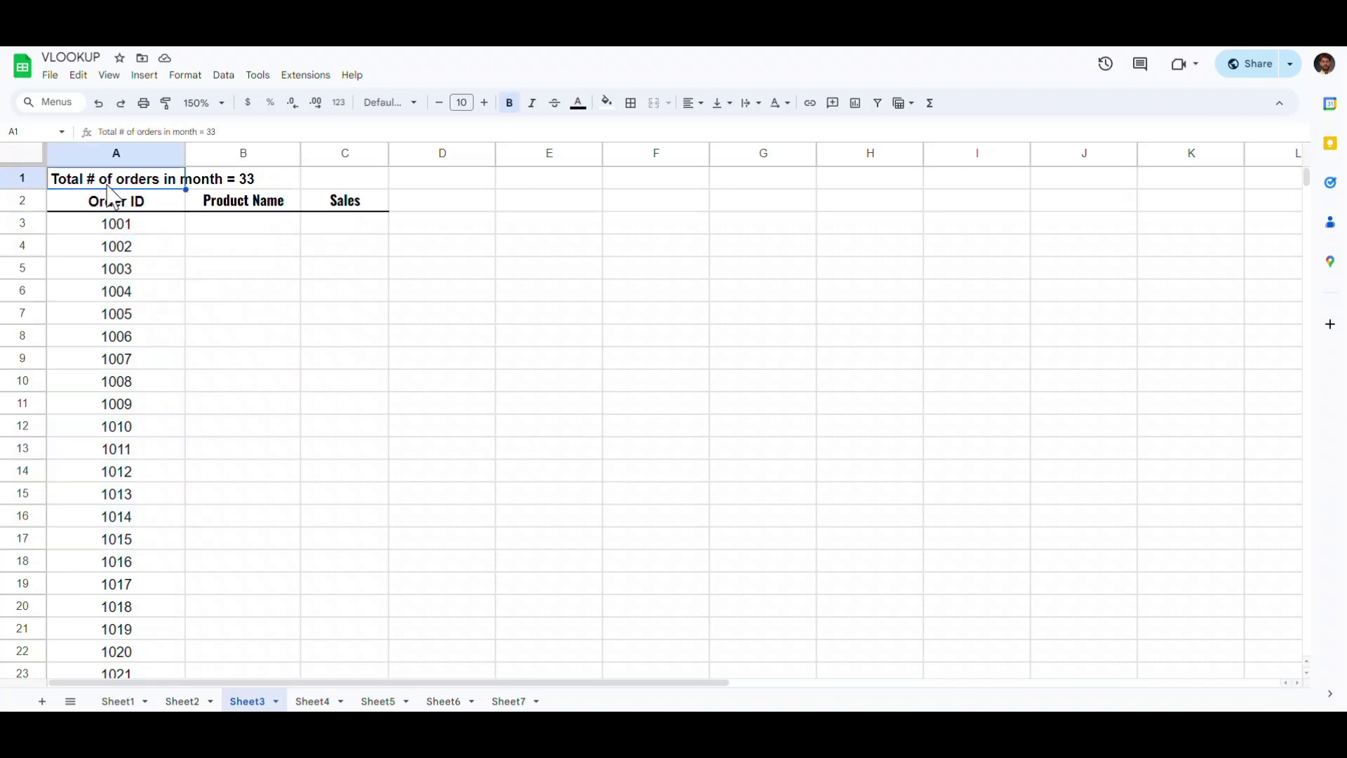
drag(132, 224, 157, 618)
click(133, 268)
drag(120, 225, 123, 458)
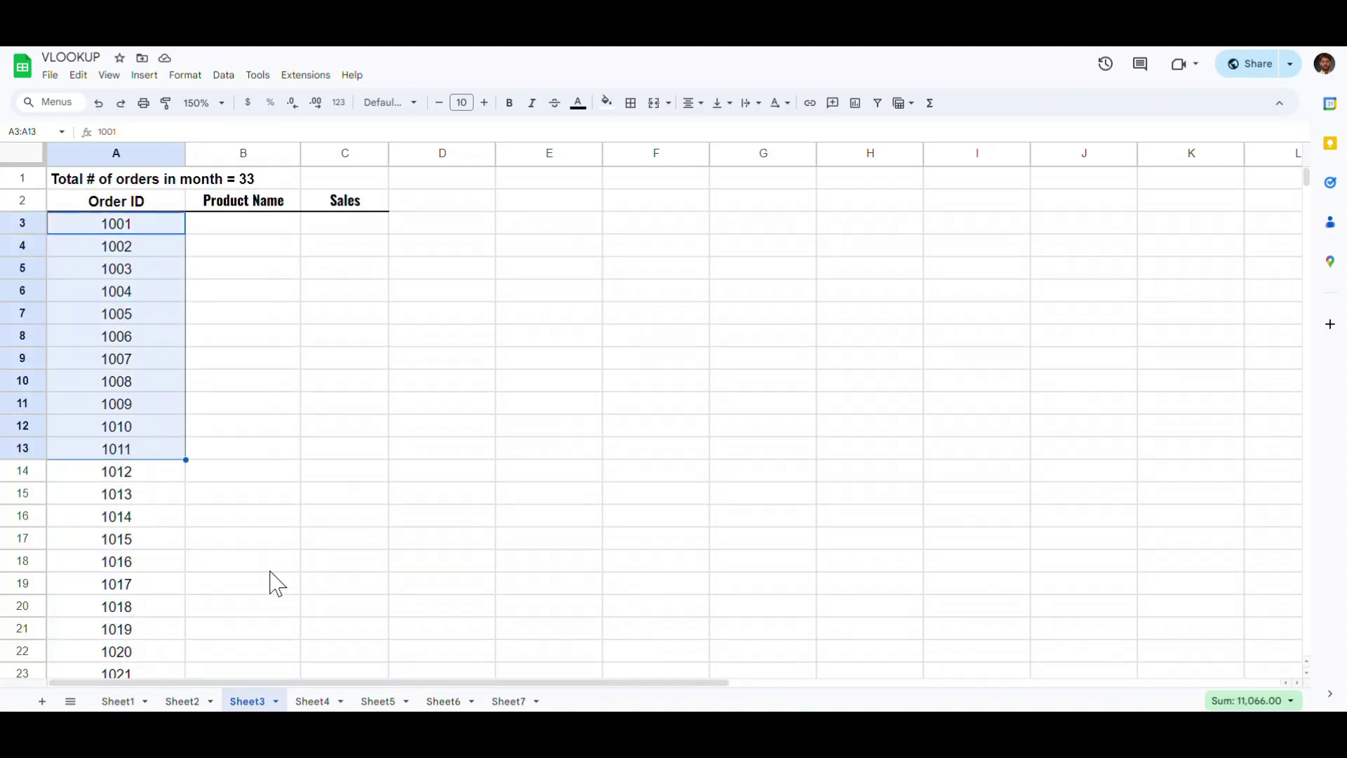
Step: Review the weekly order tables on Sheet4 to Sheet7 and check the Week1 order IDs against the monthly list on Sheet3
click(330, 704)
click(384, 704)
click(444, 703)
click(504, 704)
click(330, 704)
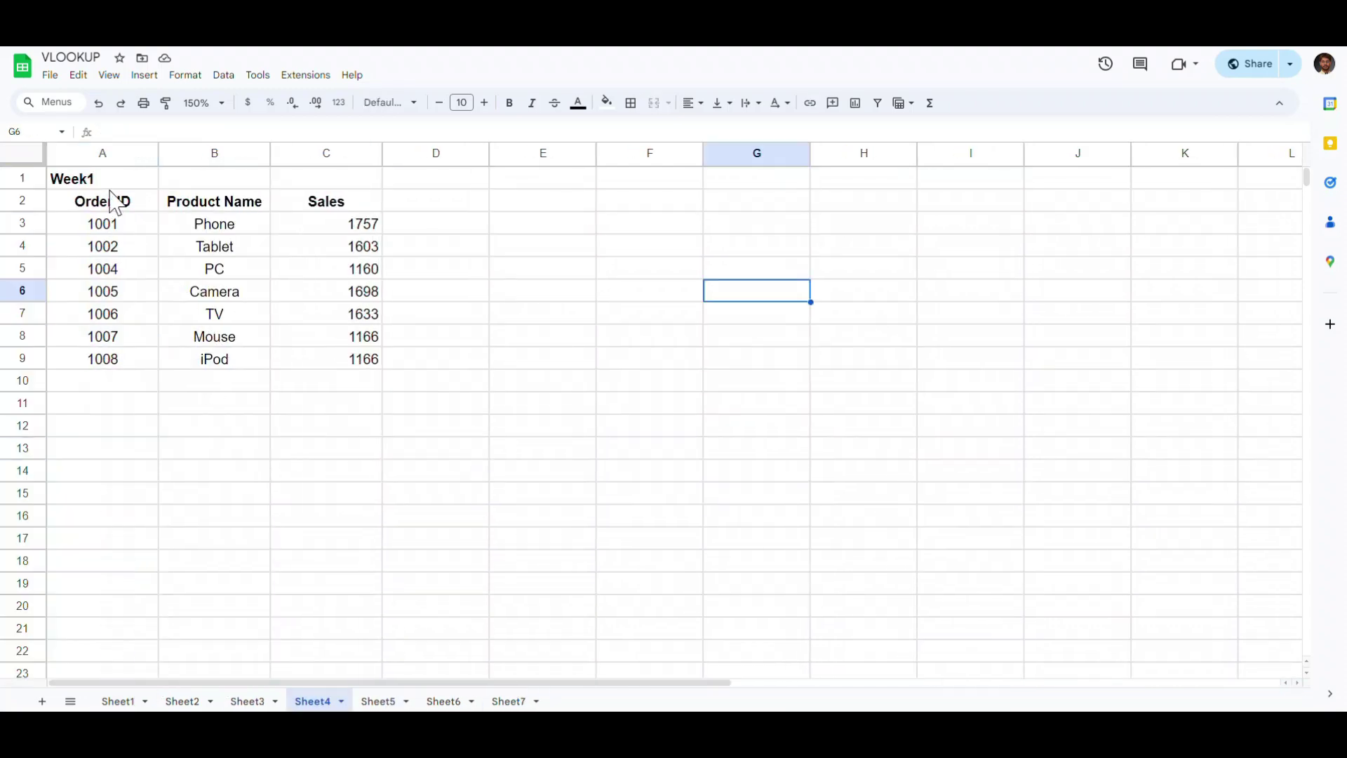
click(88, 177)
drag(208, 203, 211, 358)
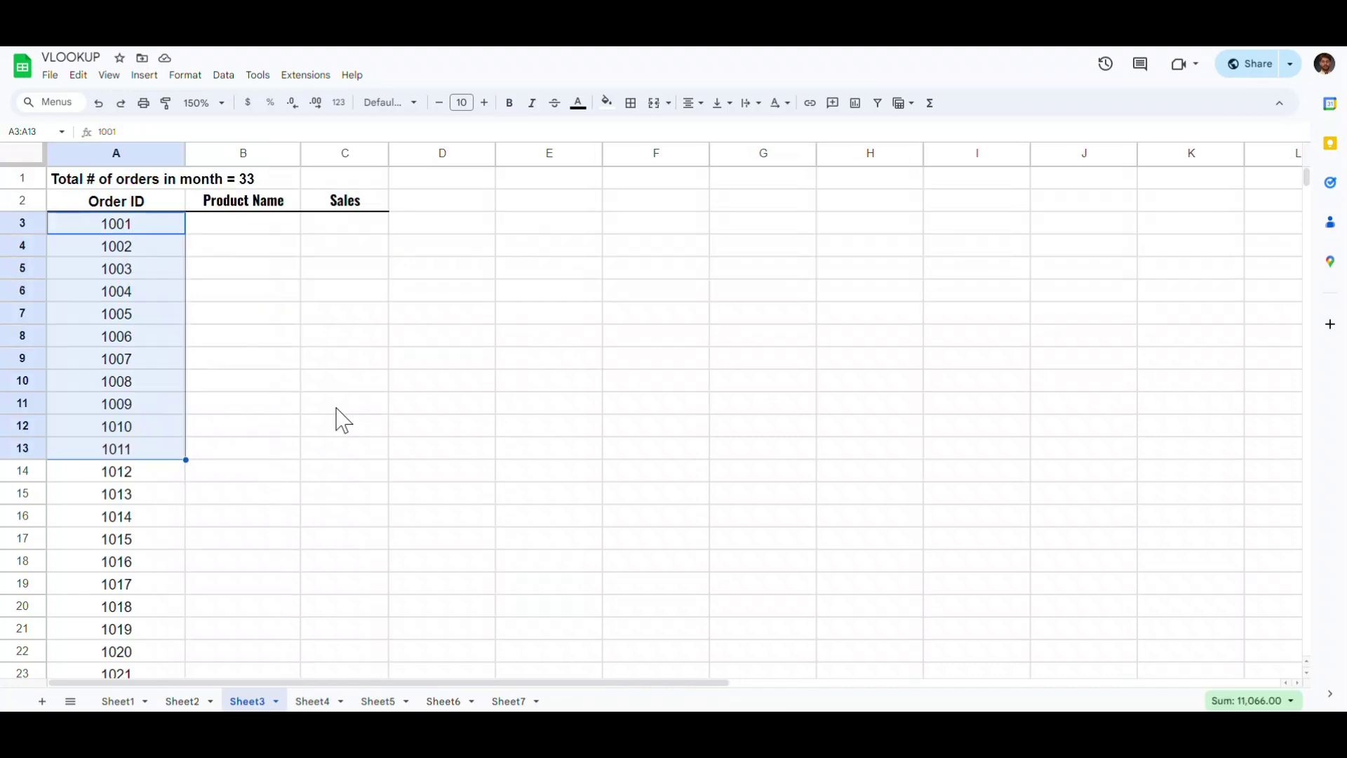
click(314, 702)
drag(120, 223, 132, 365)
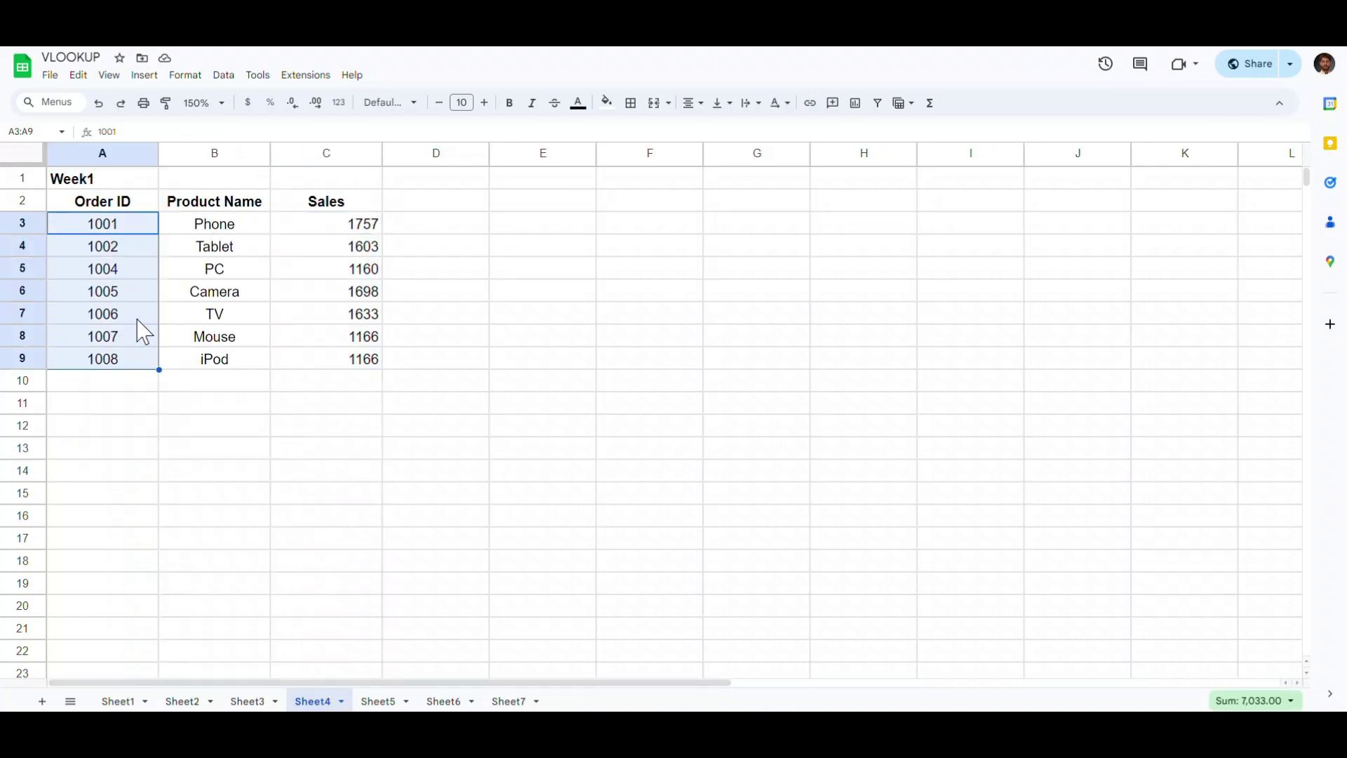
click(130, 226)
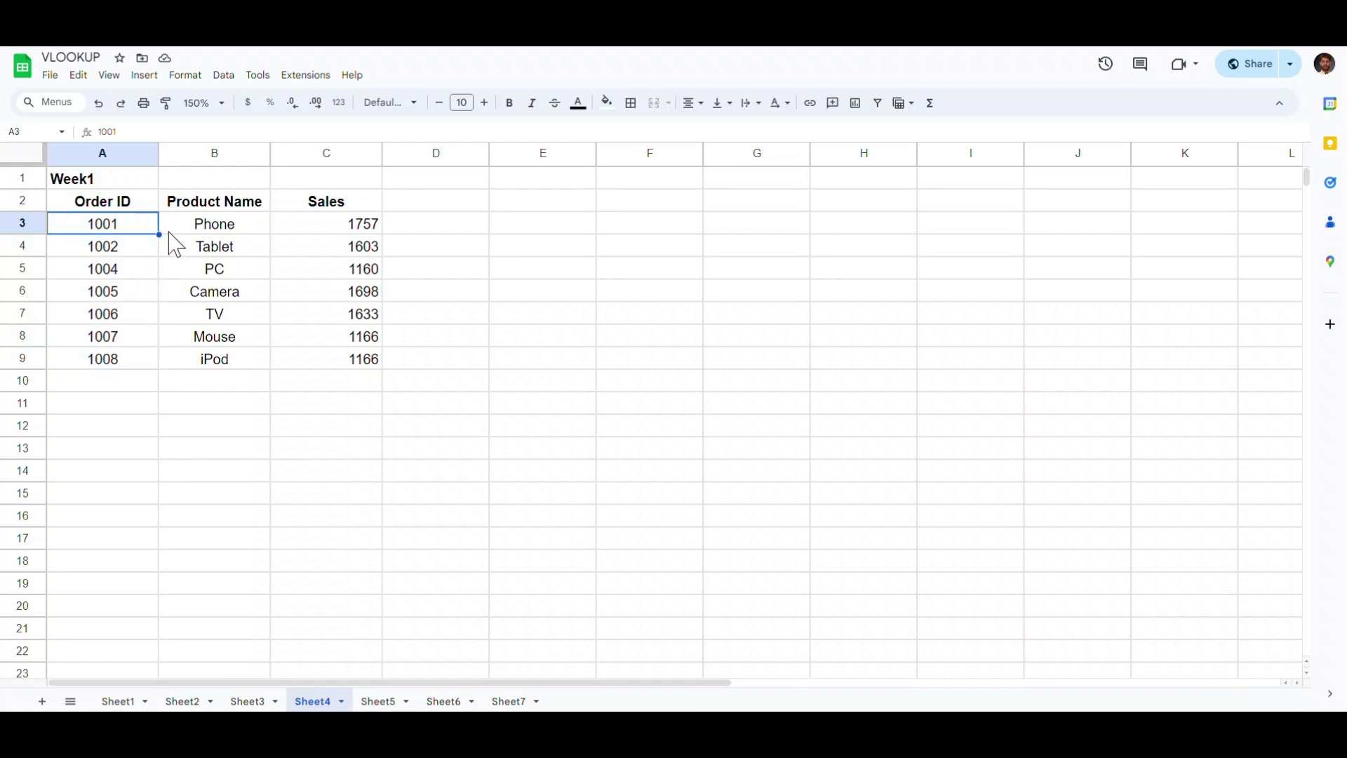
click(129, 244)
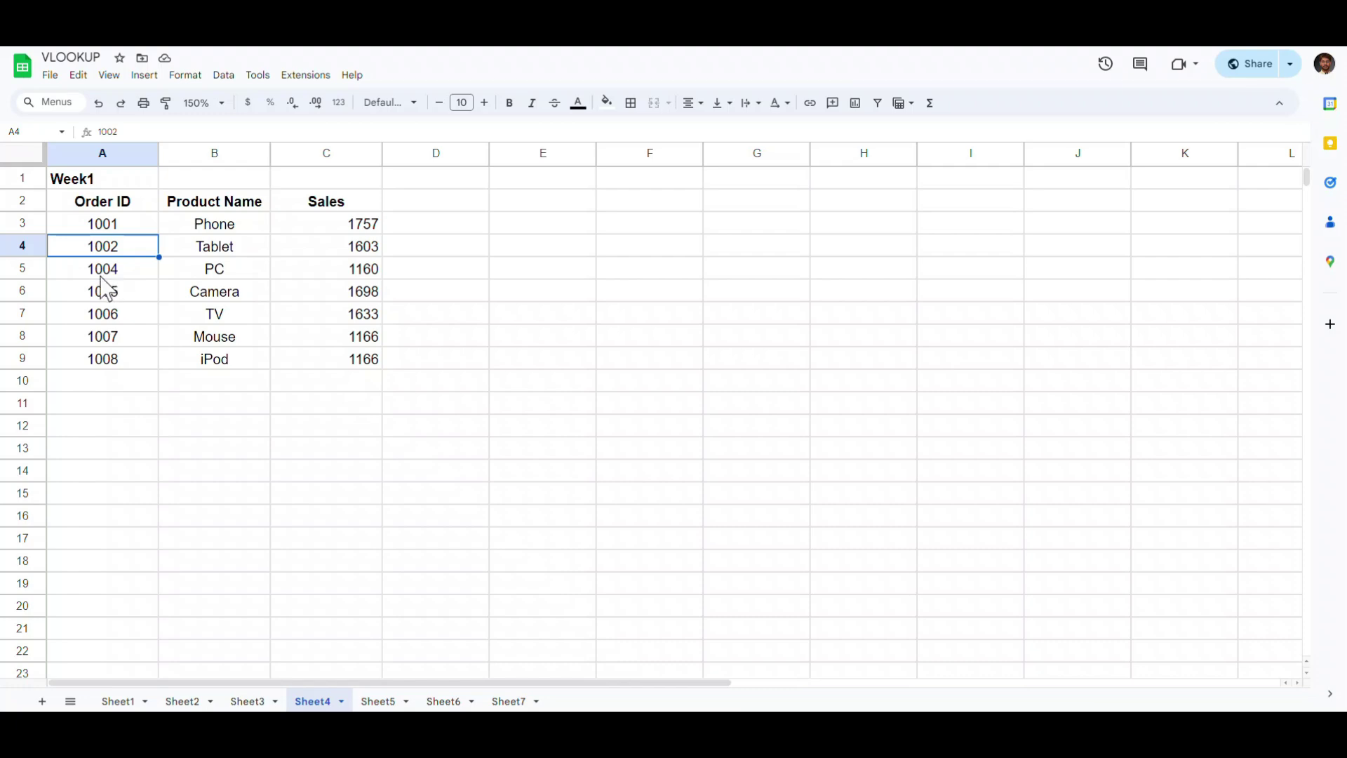
Step: Compare the Product Name and Sales columns to fill on Sheet3 with the weekly tables on Sheet4 to Sheet7
click(251, 701)
click(239, 221)
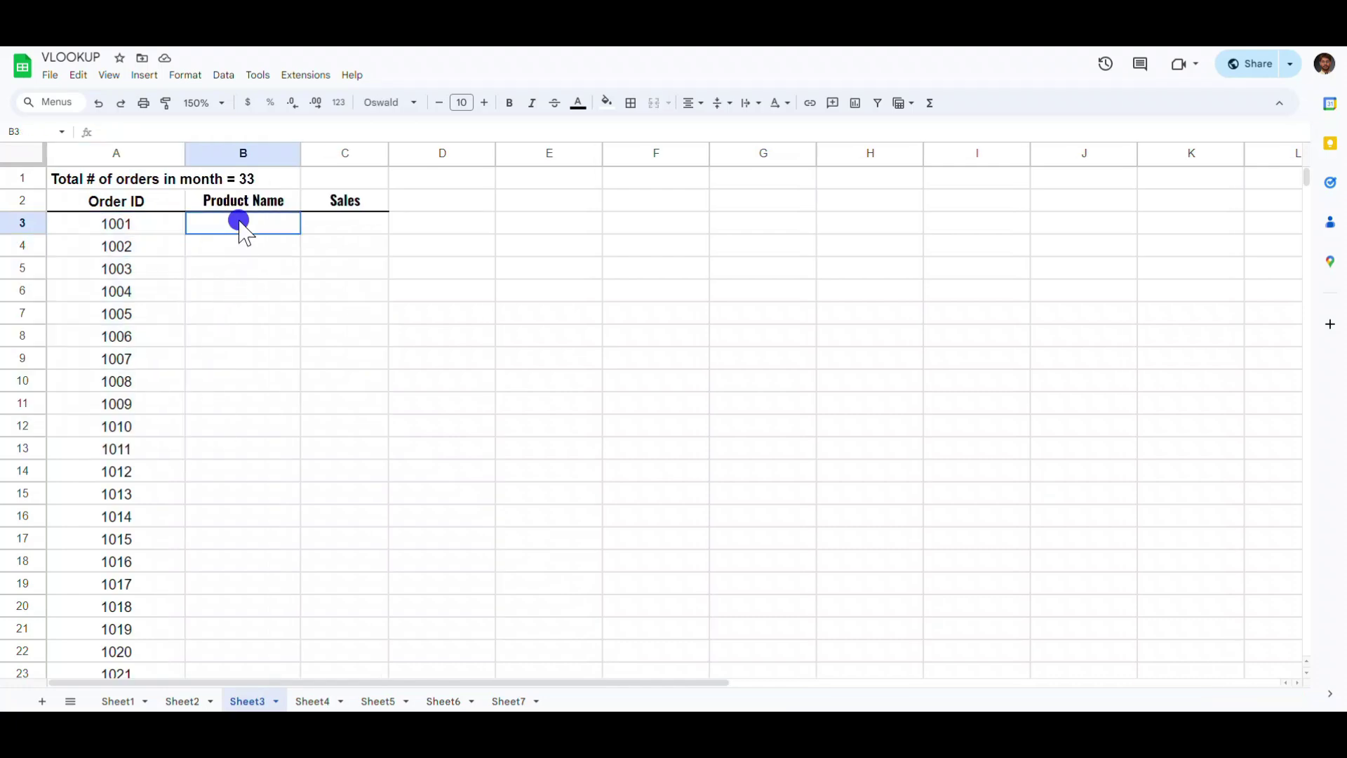
click(130, 223)
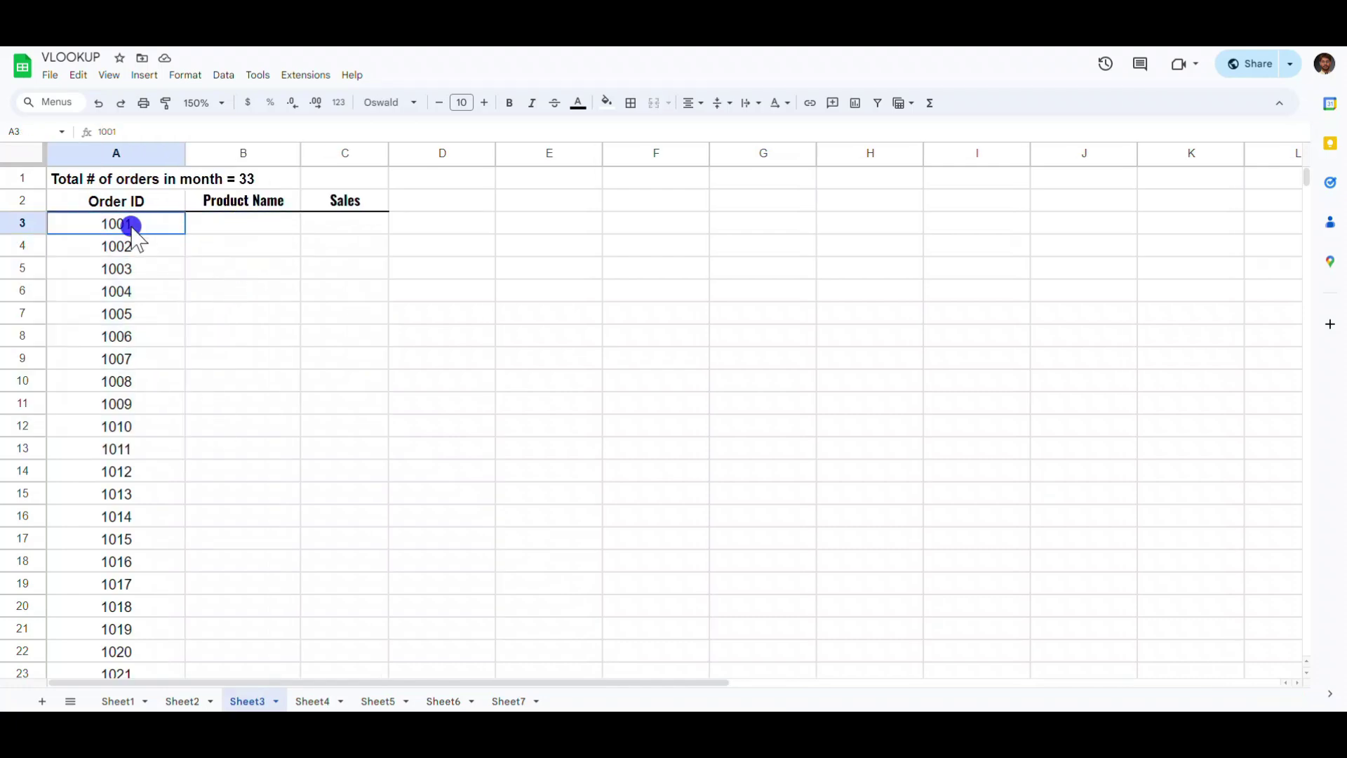
click(304, 698)
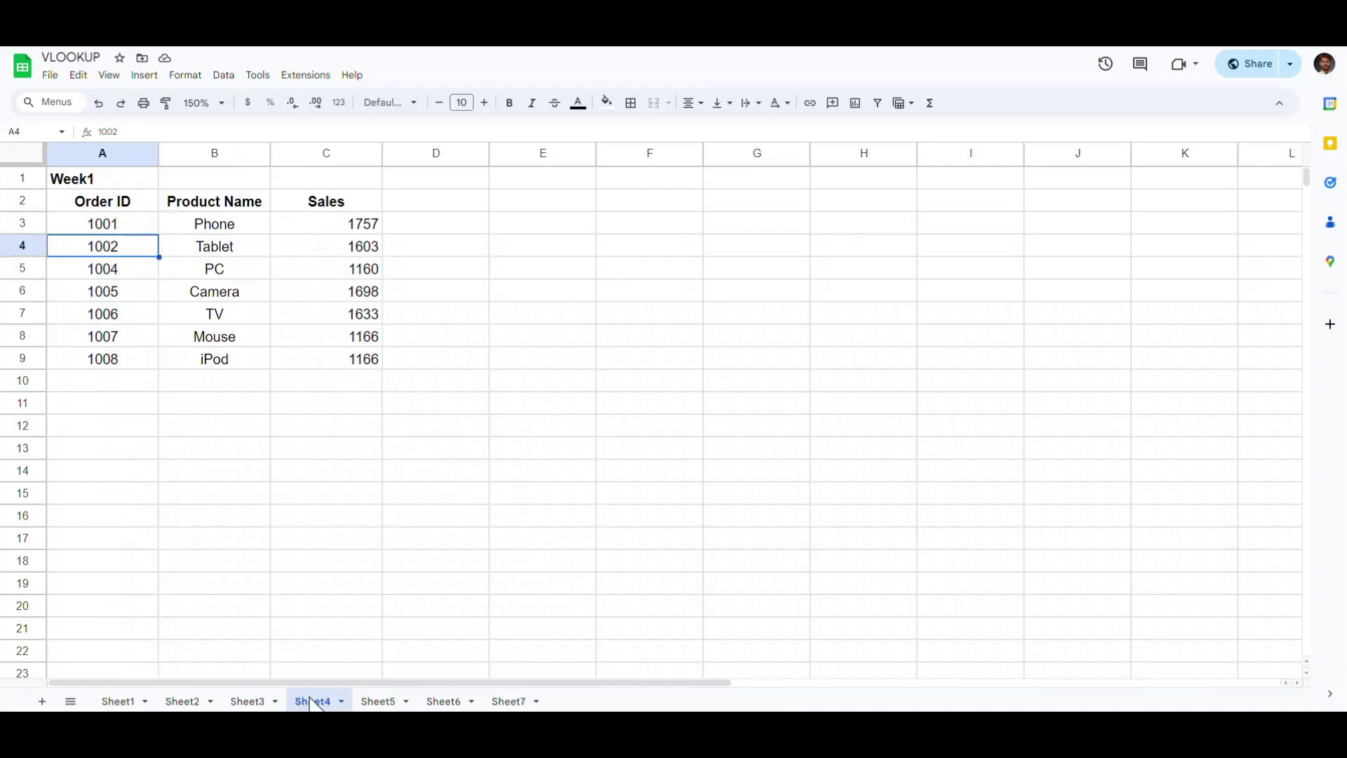
click(386, 702)
click(443, 701)
click(507, 701)
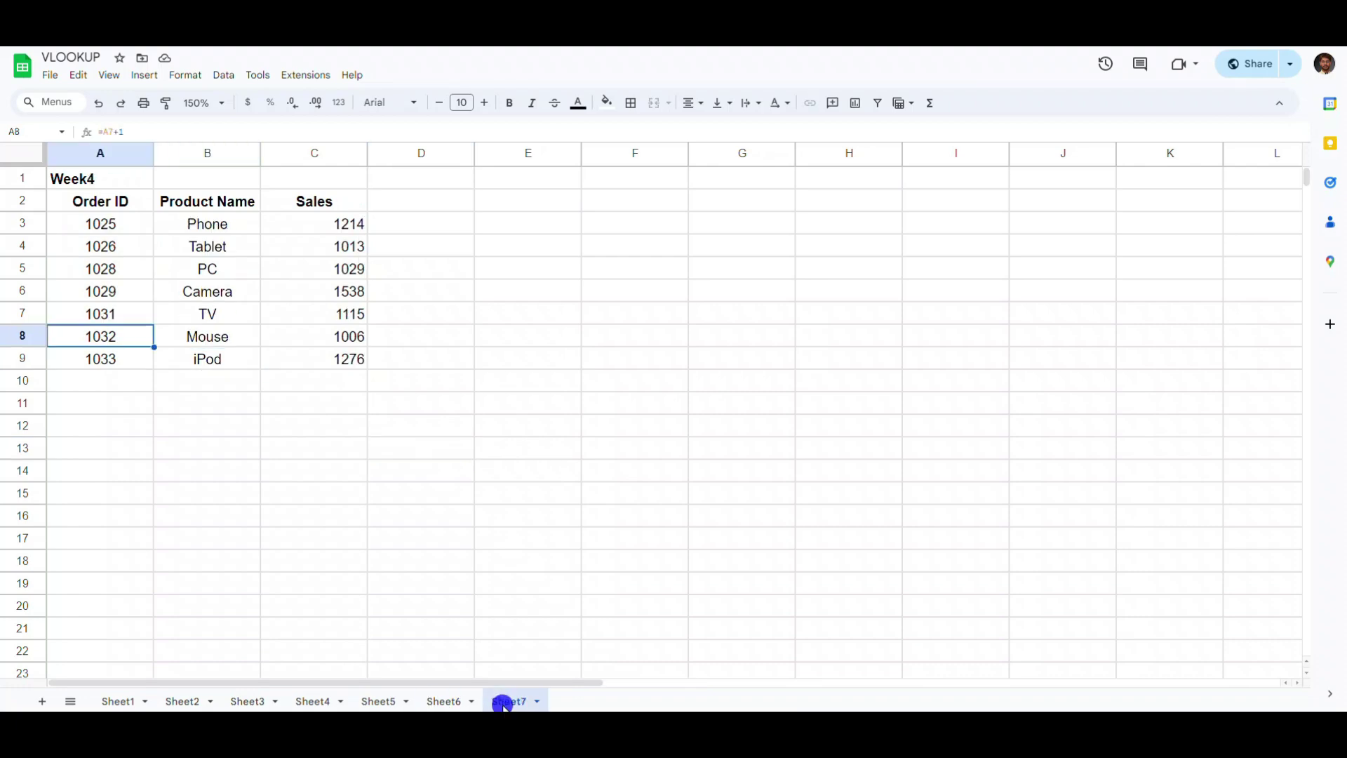
click(312, 701)
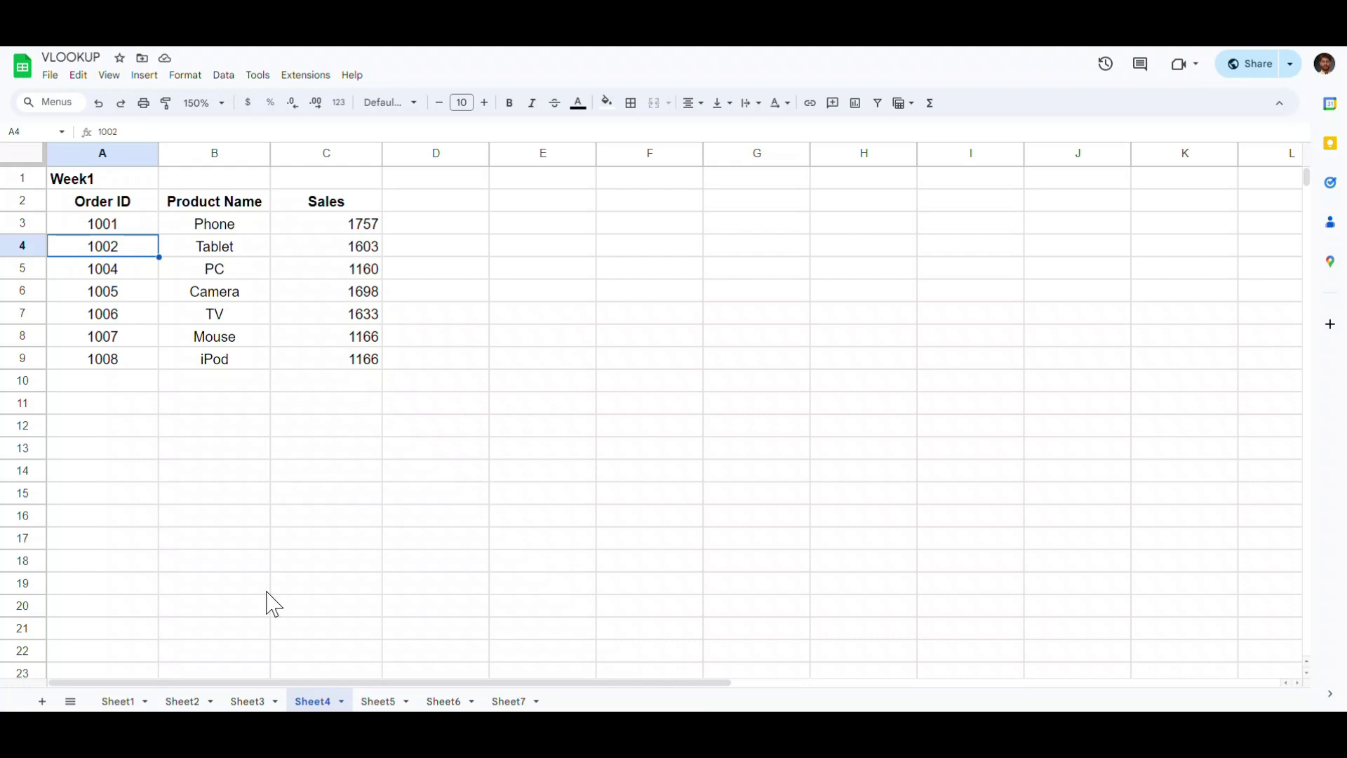
click(249, 701)
click(346, 225)
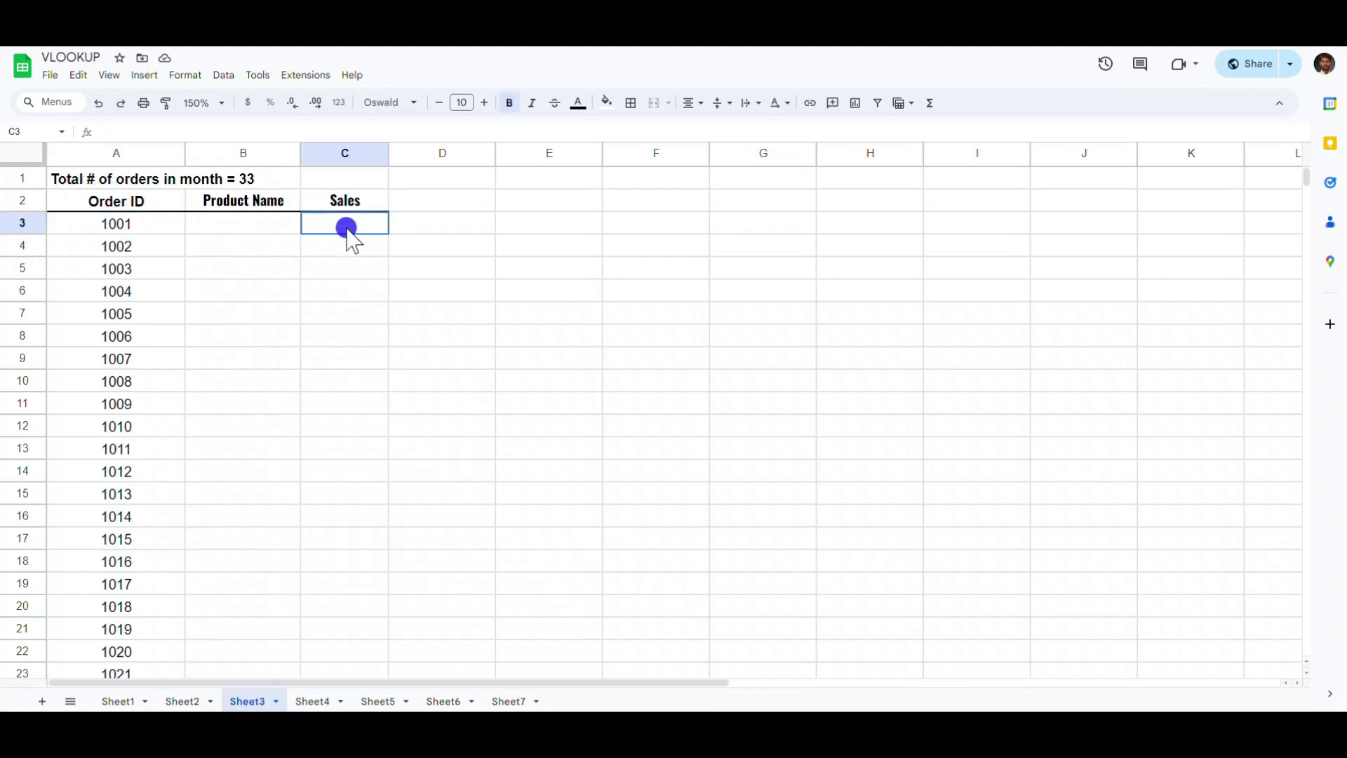
drag(346, 226, 350, 411)
click(341, 232)
click(239, 233)
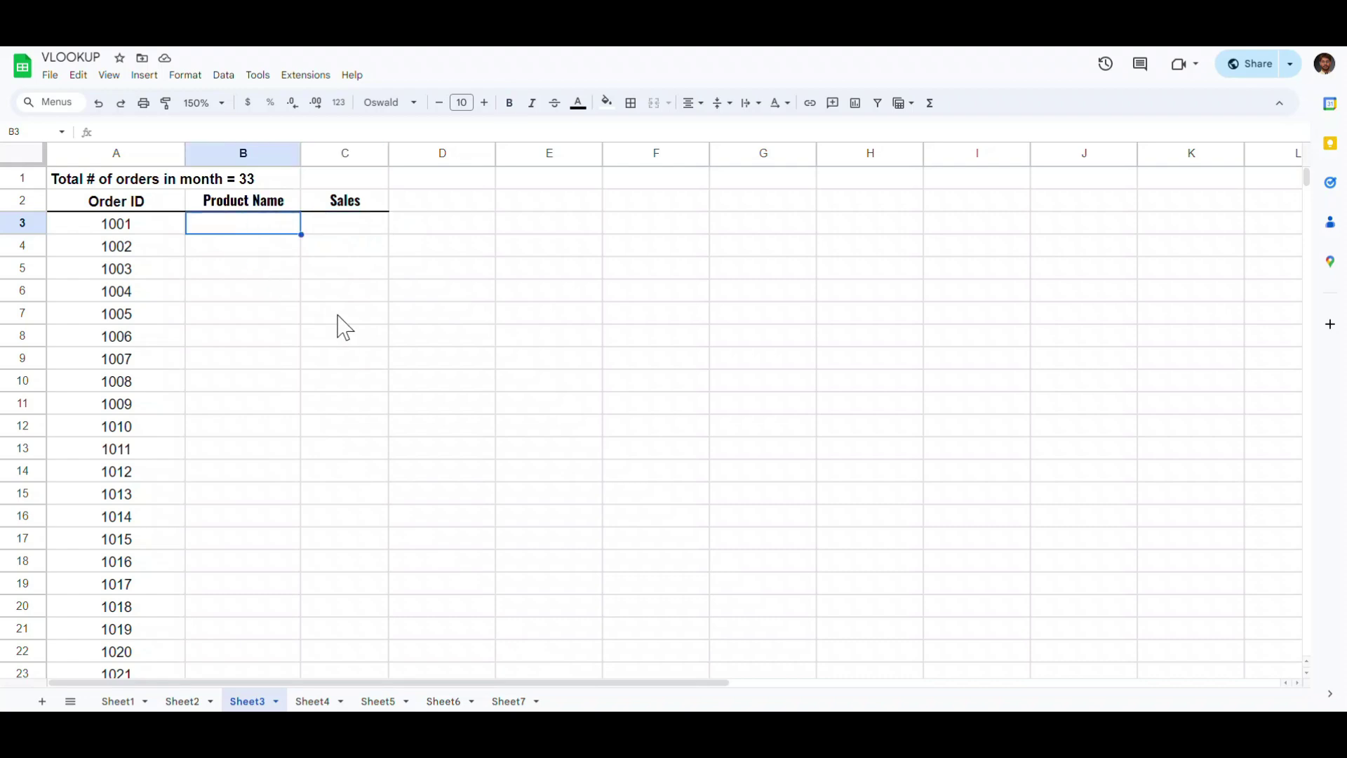
text(=)
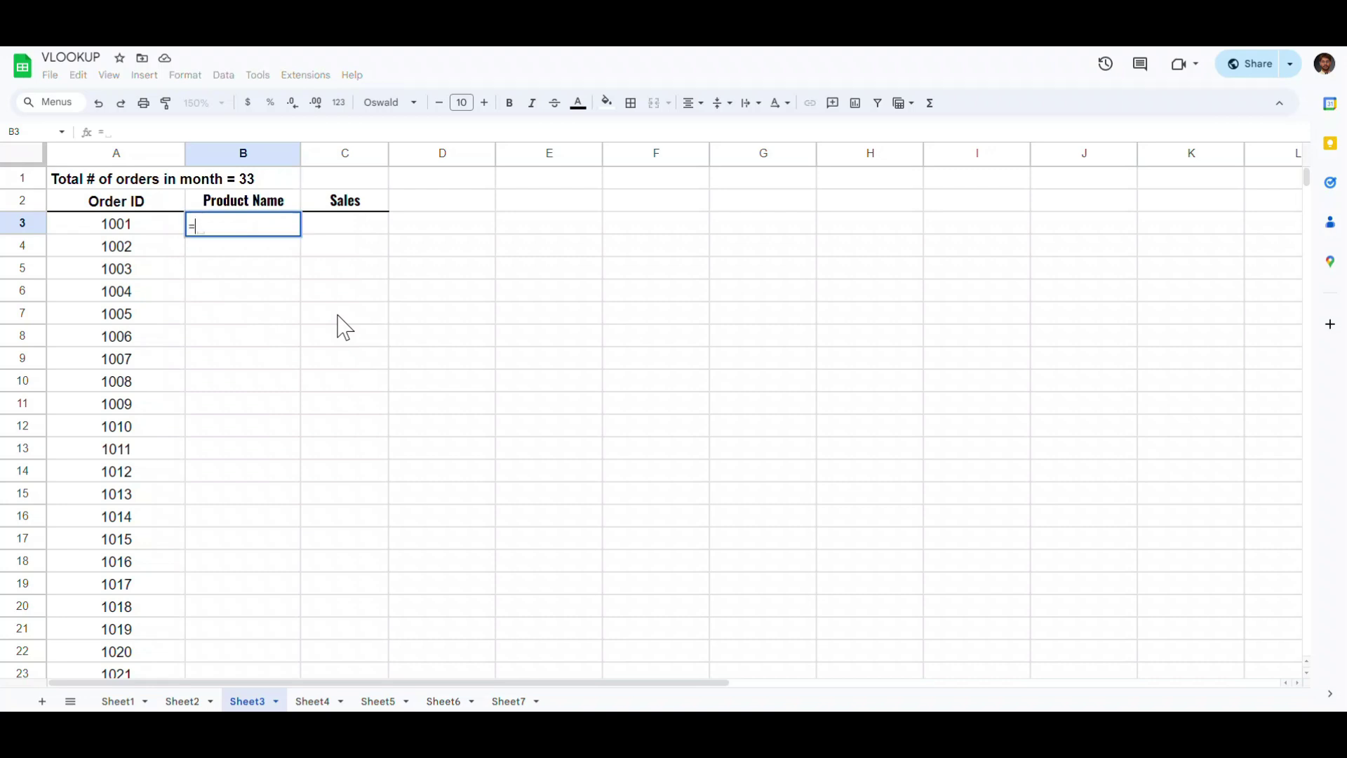
text(vlook)
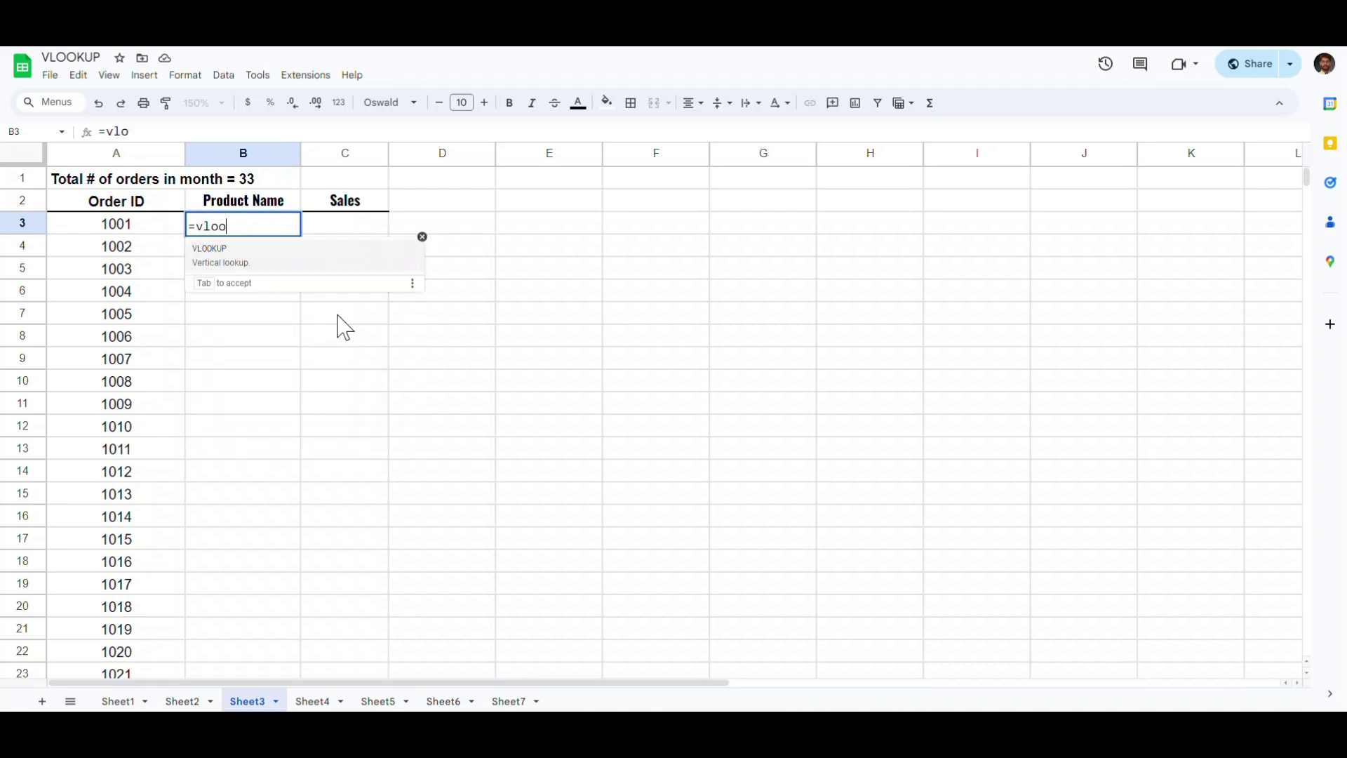
key(Tab)
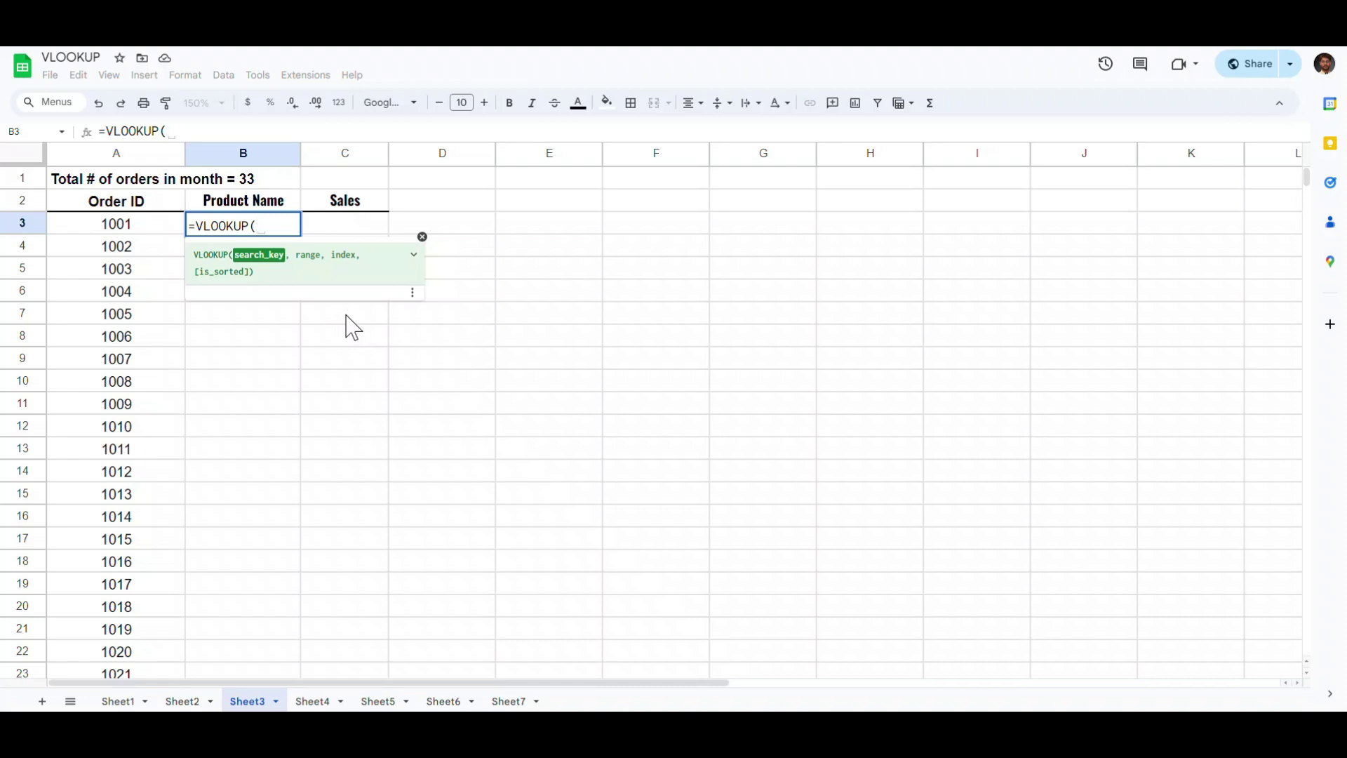
click(123, 224)
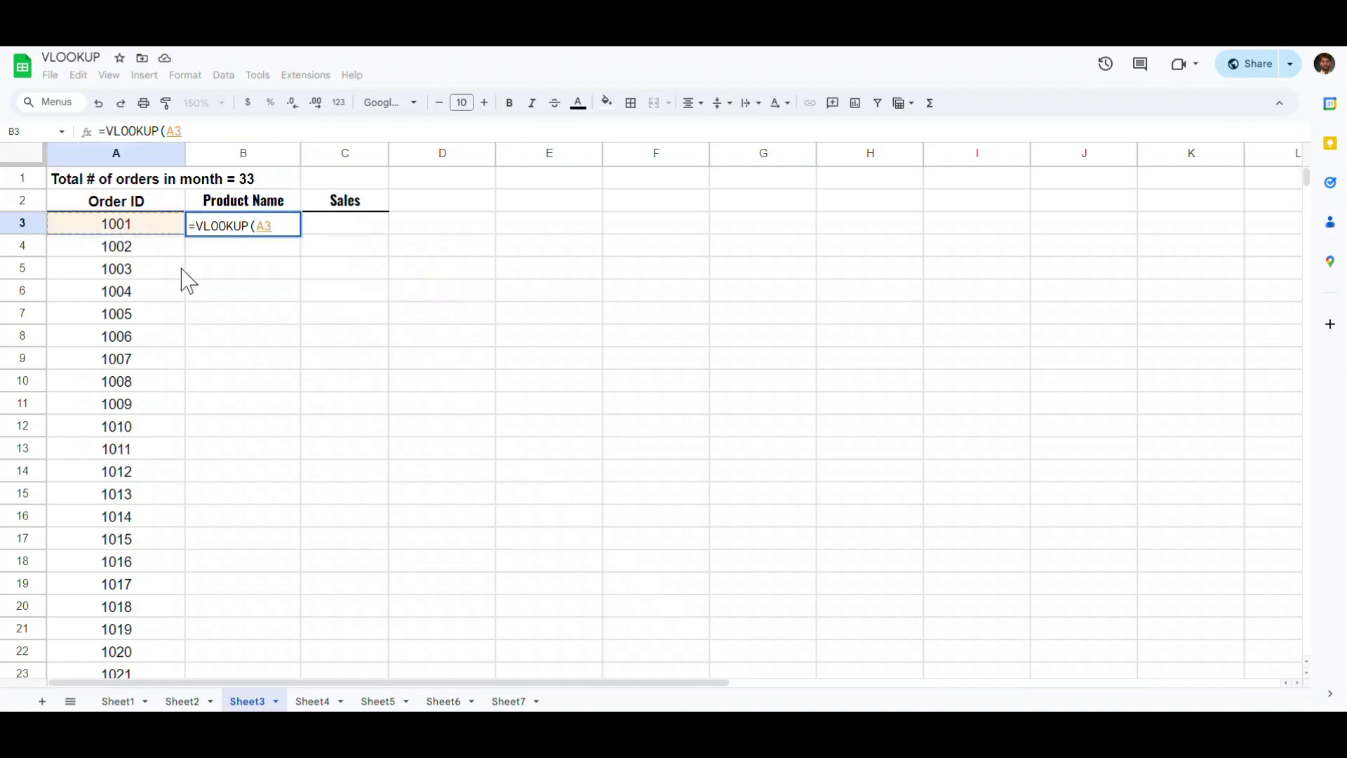
text(,)
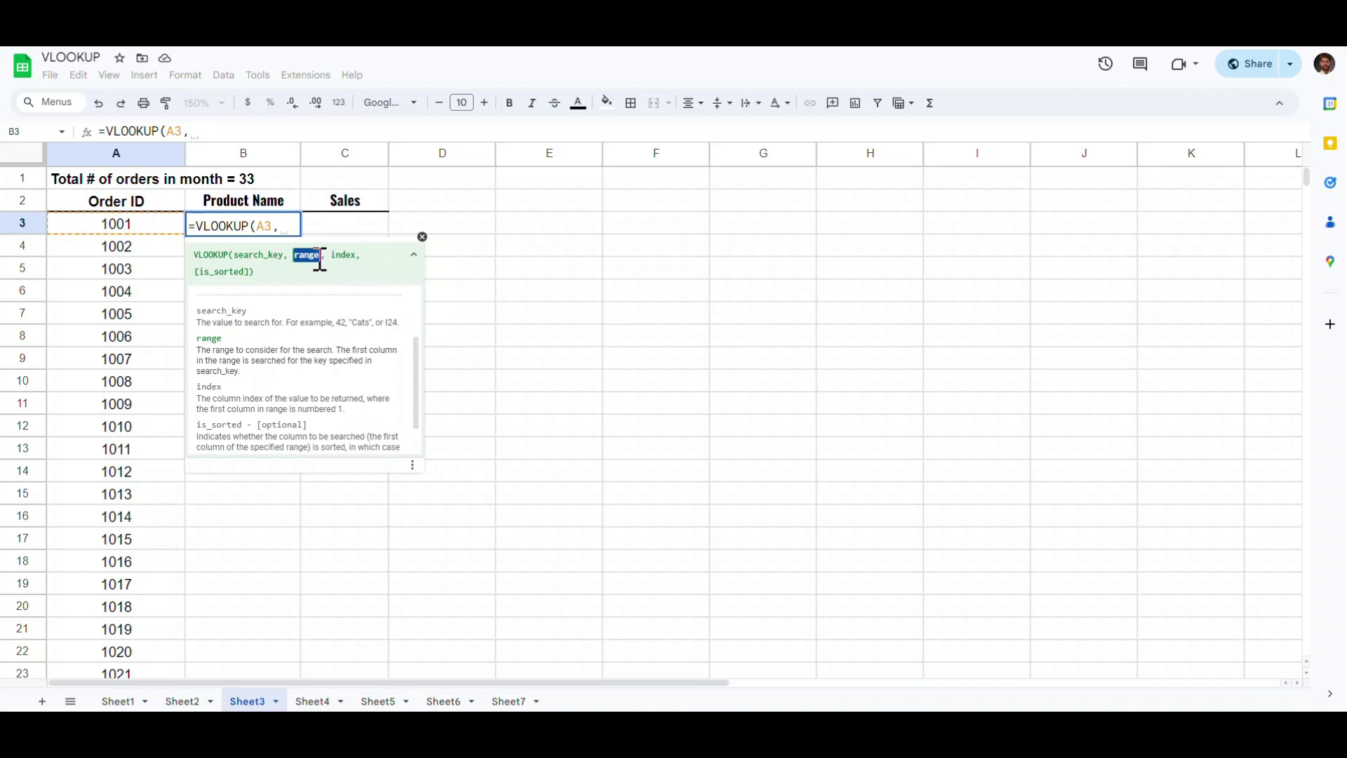
click(317, 703)
click(377, 702)
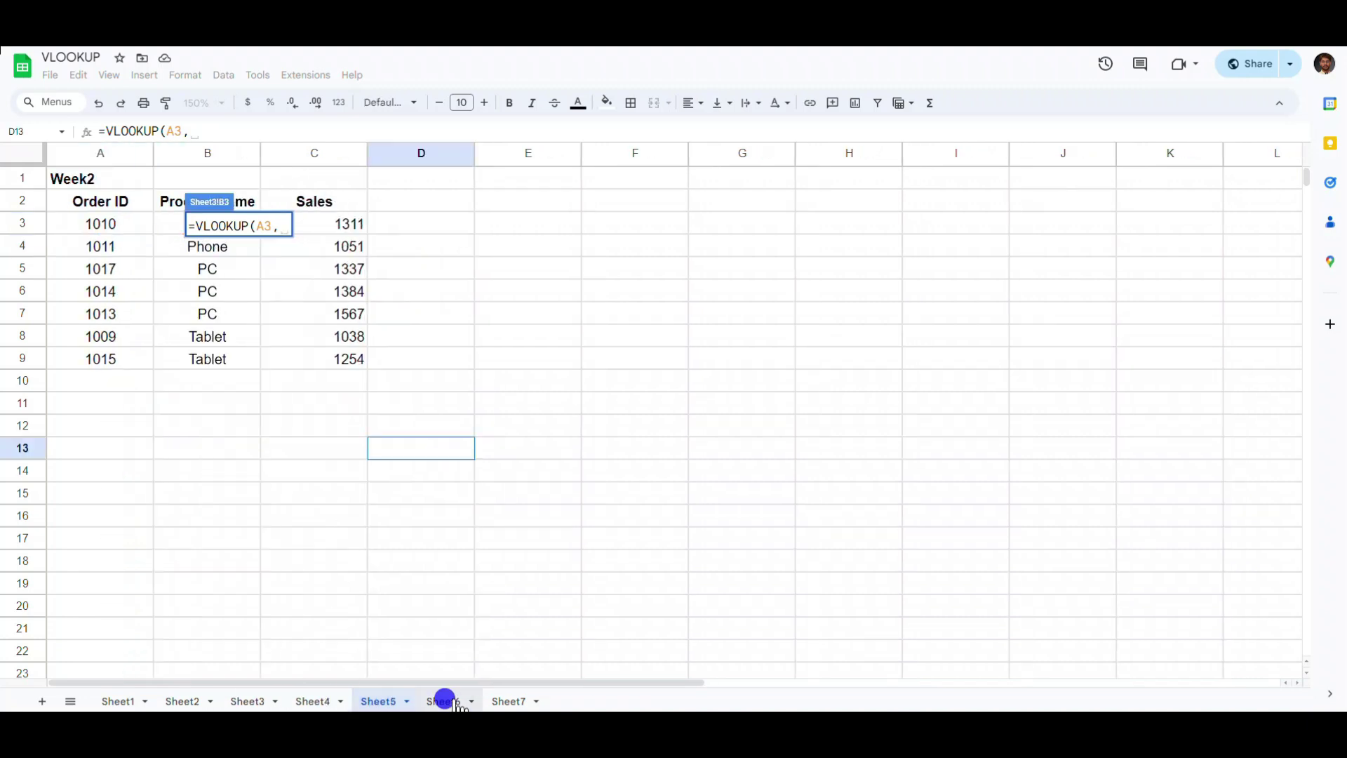
click(444, 701)
click(508, 702)
click(248, 702)
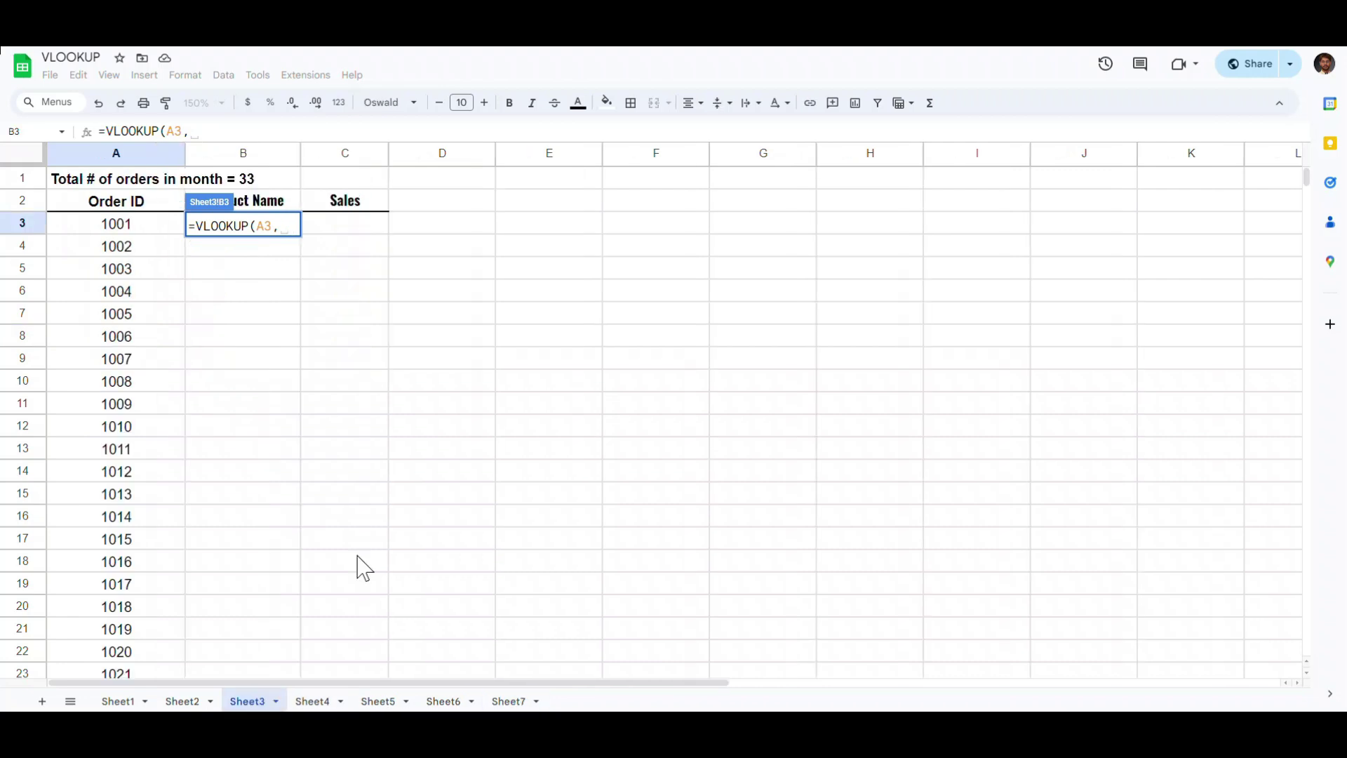
click(313, 702)
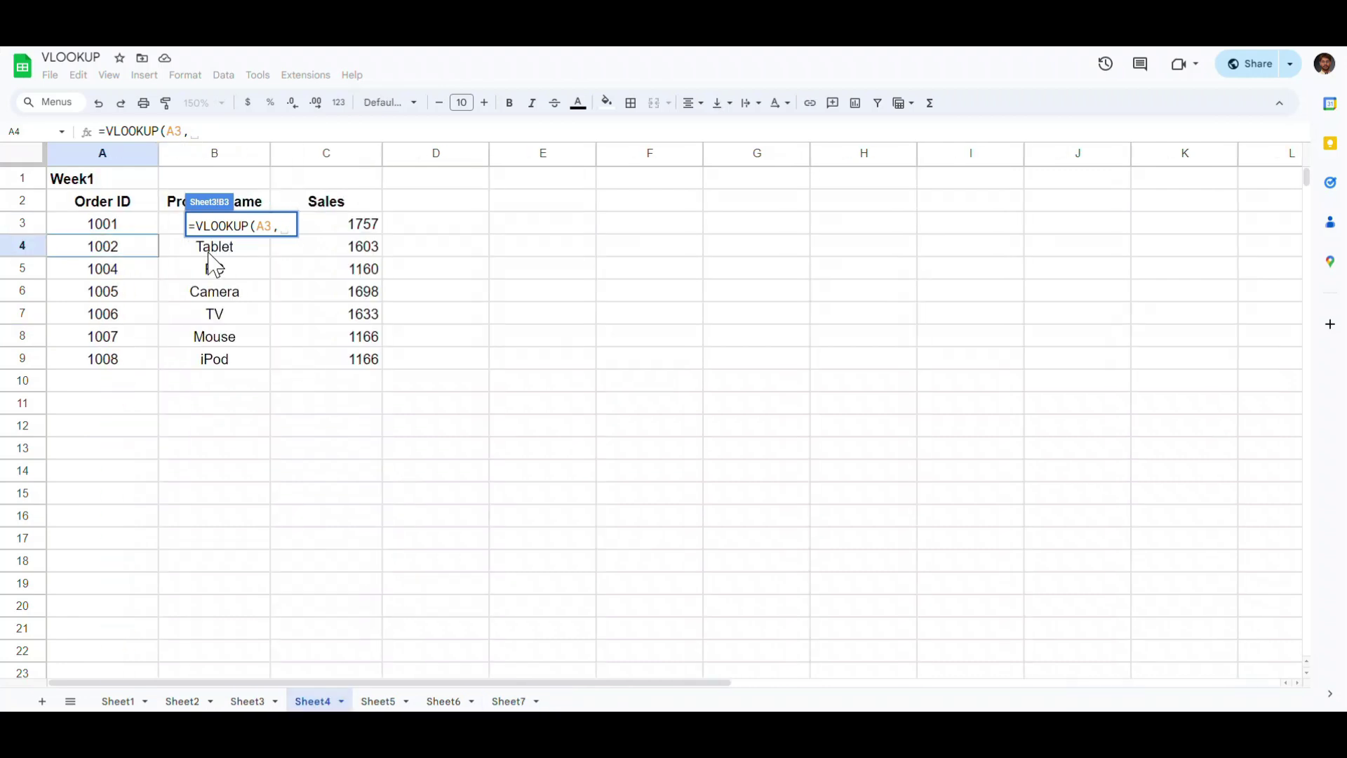
drag(127, 224, 365, 357)
key(Escape)
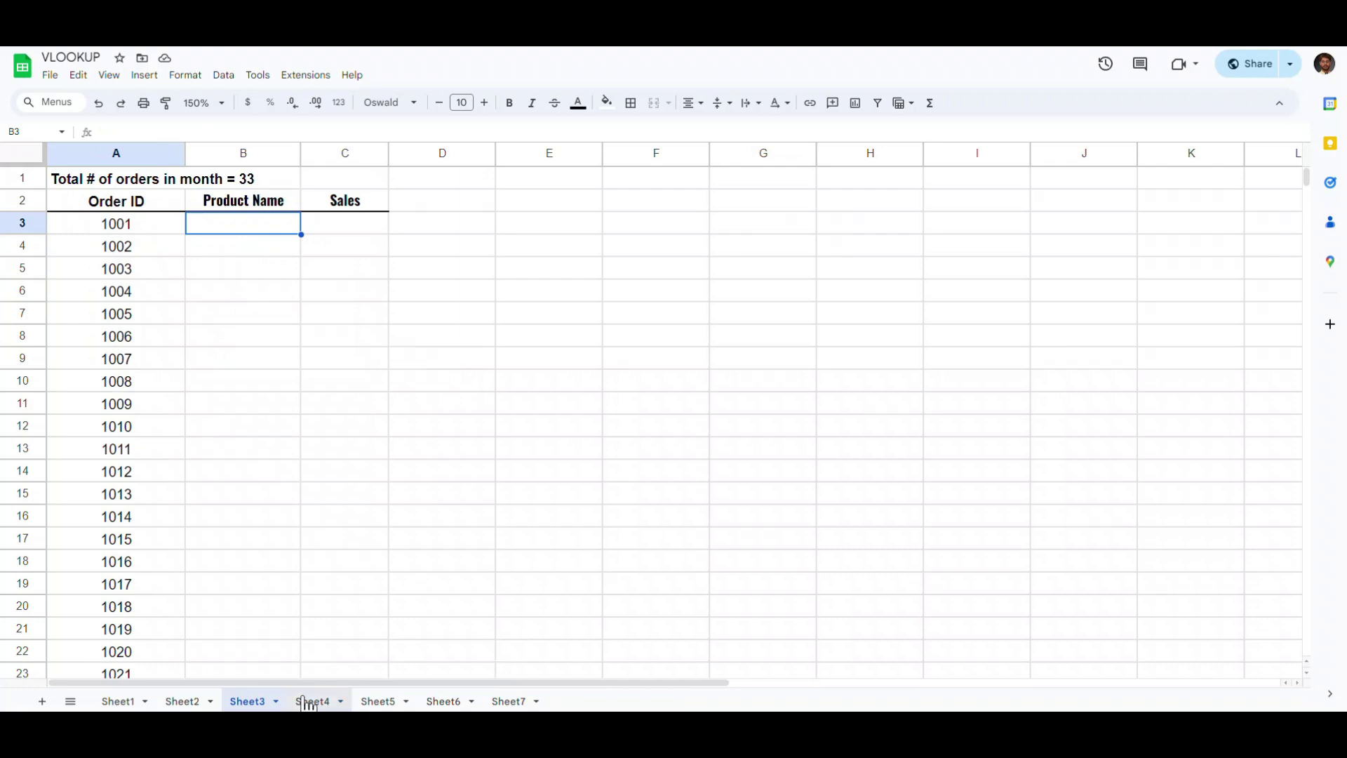
Step: Create a named range called Week1 covering the Week1 order data in Sheet4!A3:C9
click(186, 77)
mouse_move(219, 75)
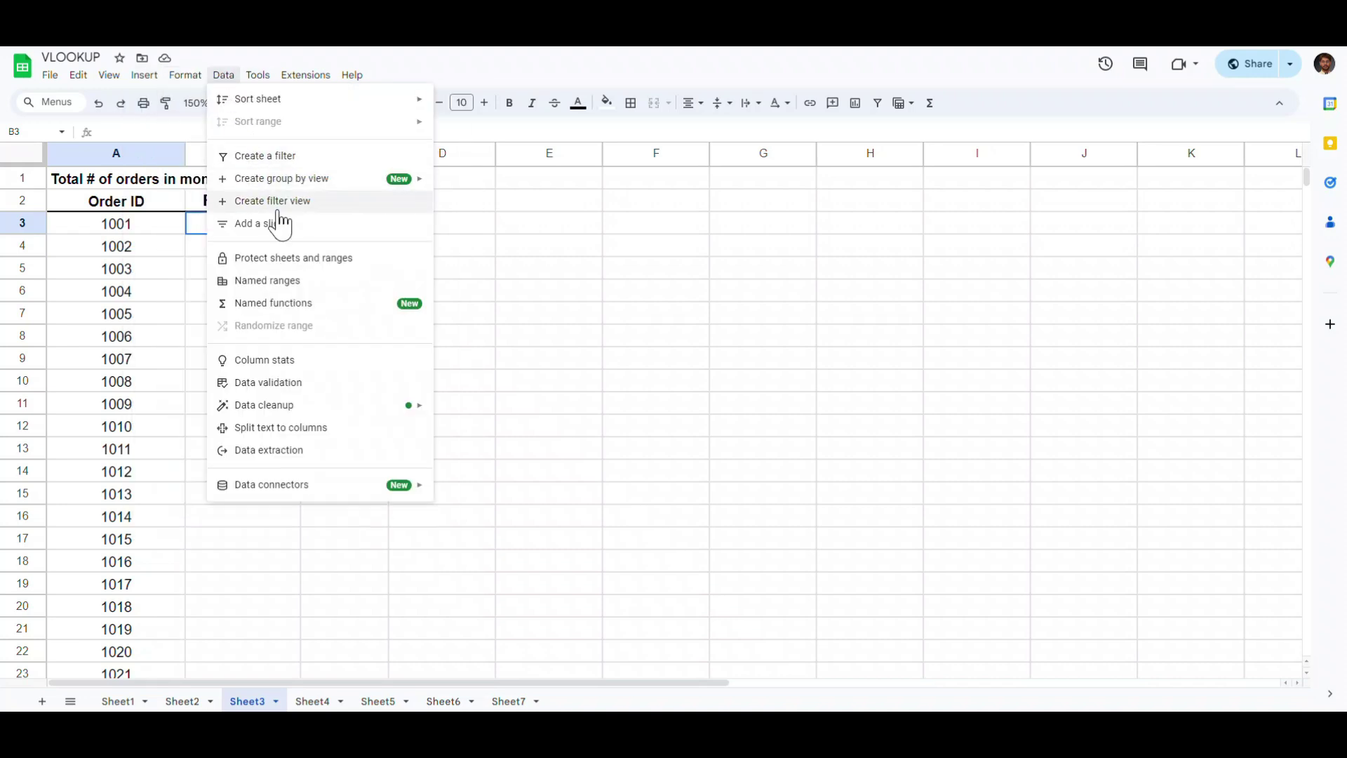
click(280, 281)
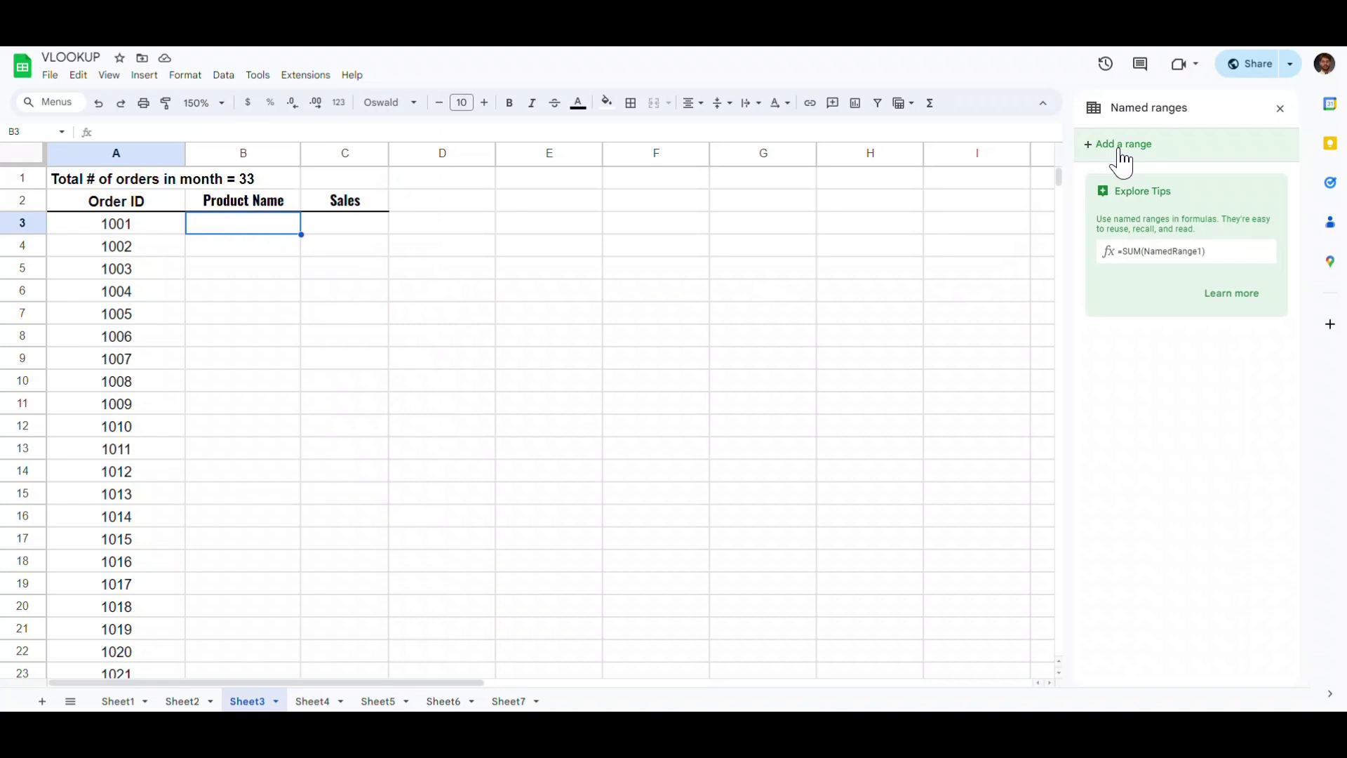
click(312, 701)
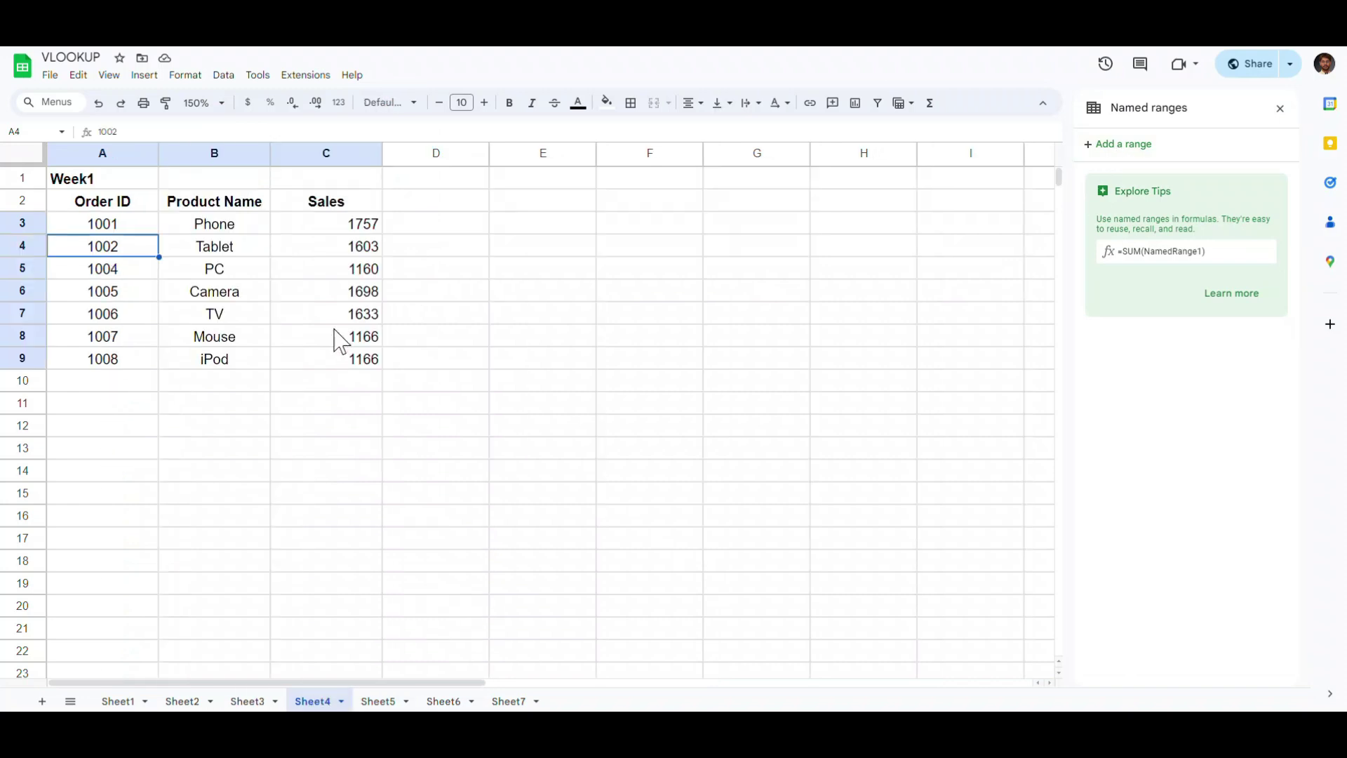
click(1105, 143)
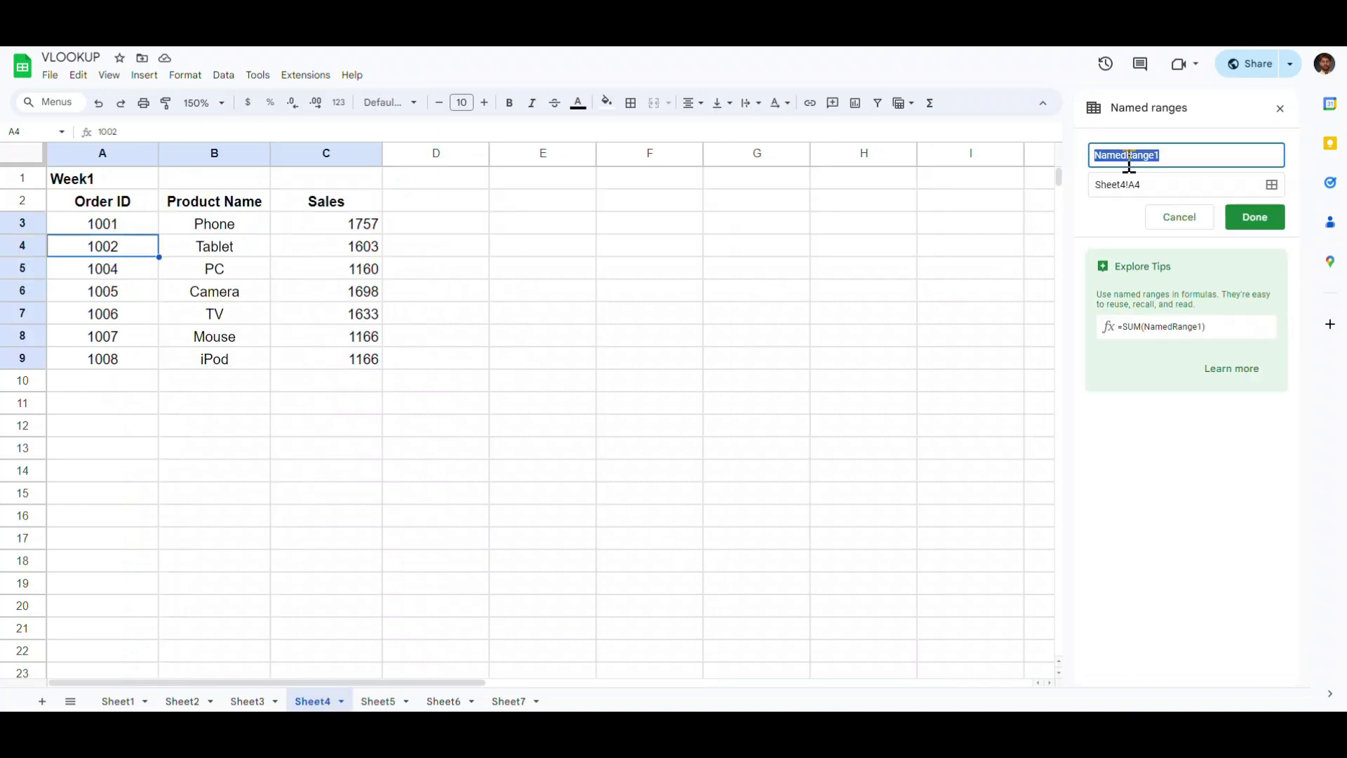
text(Week1)
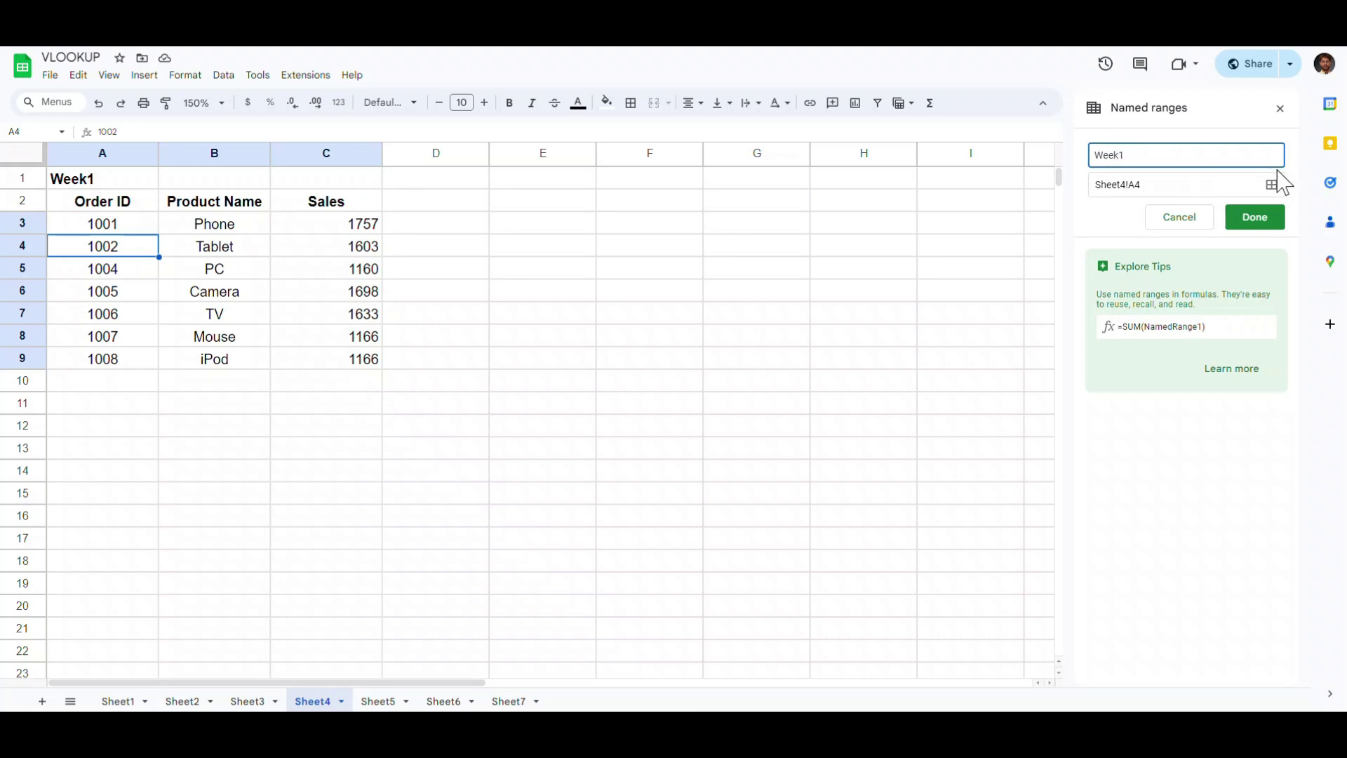
click(1272, 185)
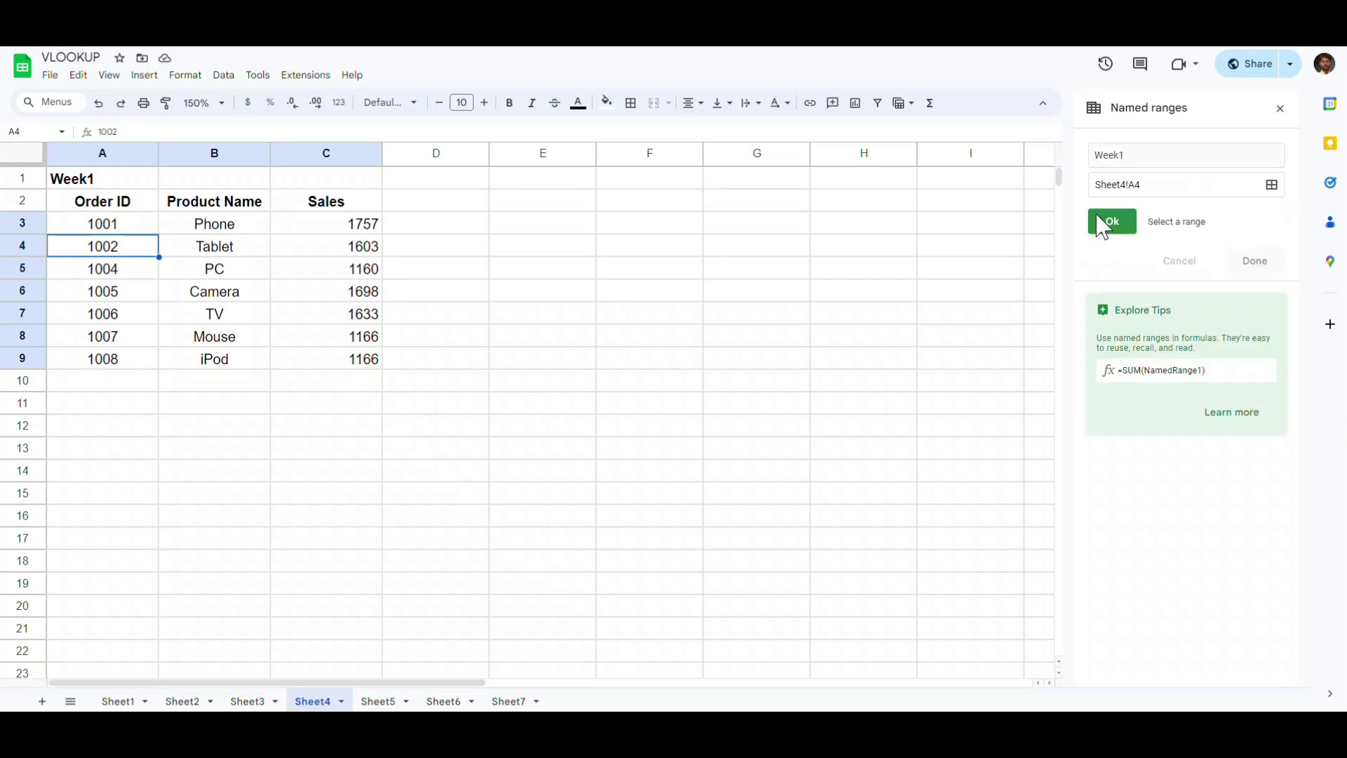
drag(106, 224, 355, 358)
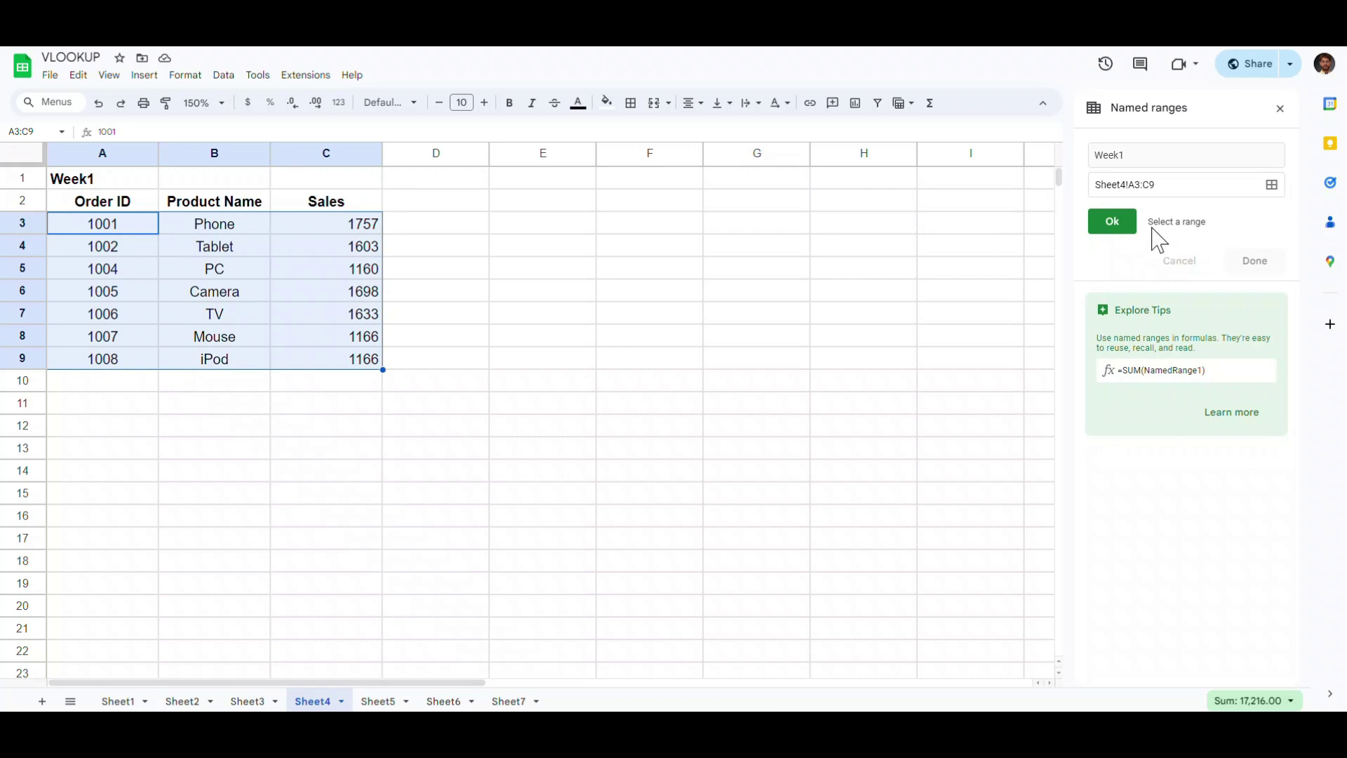
click(1127, 223)
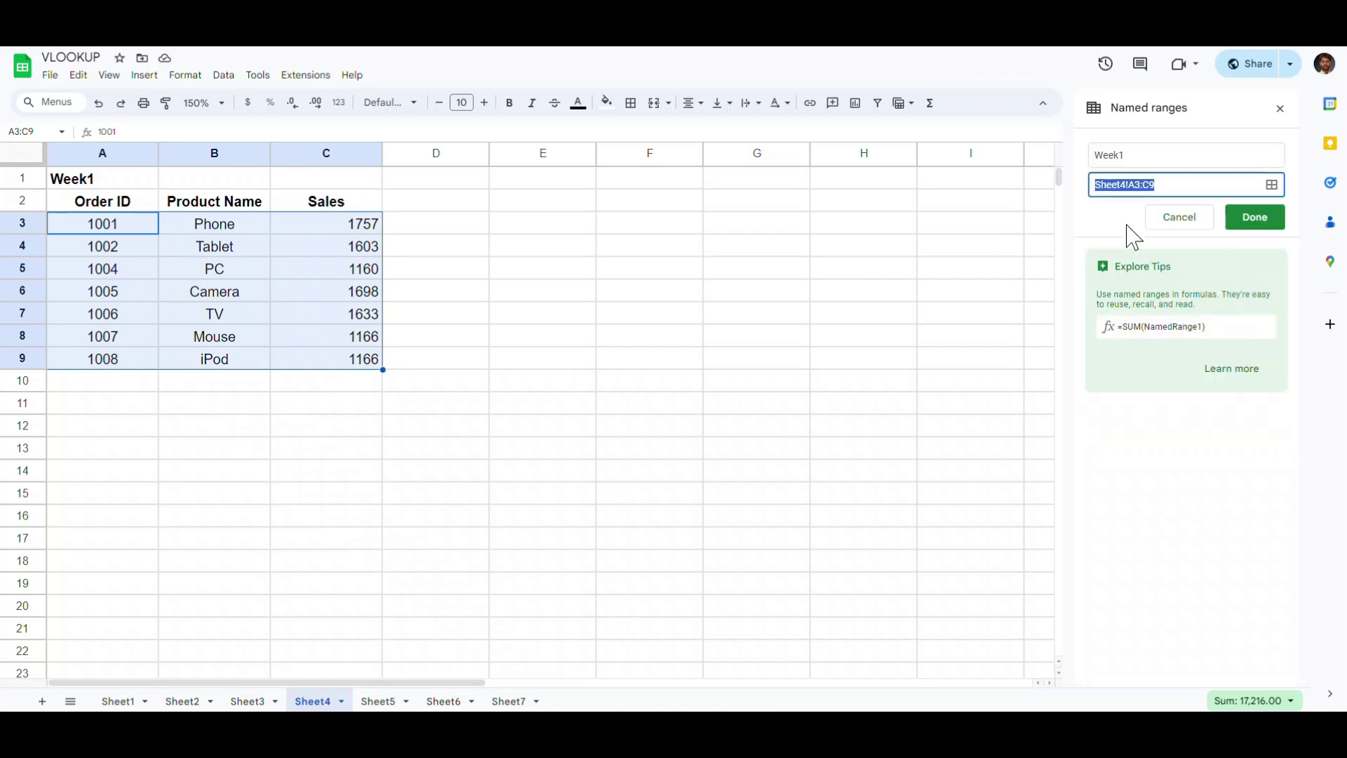
click(1270, 221)
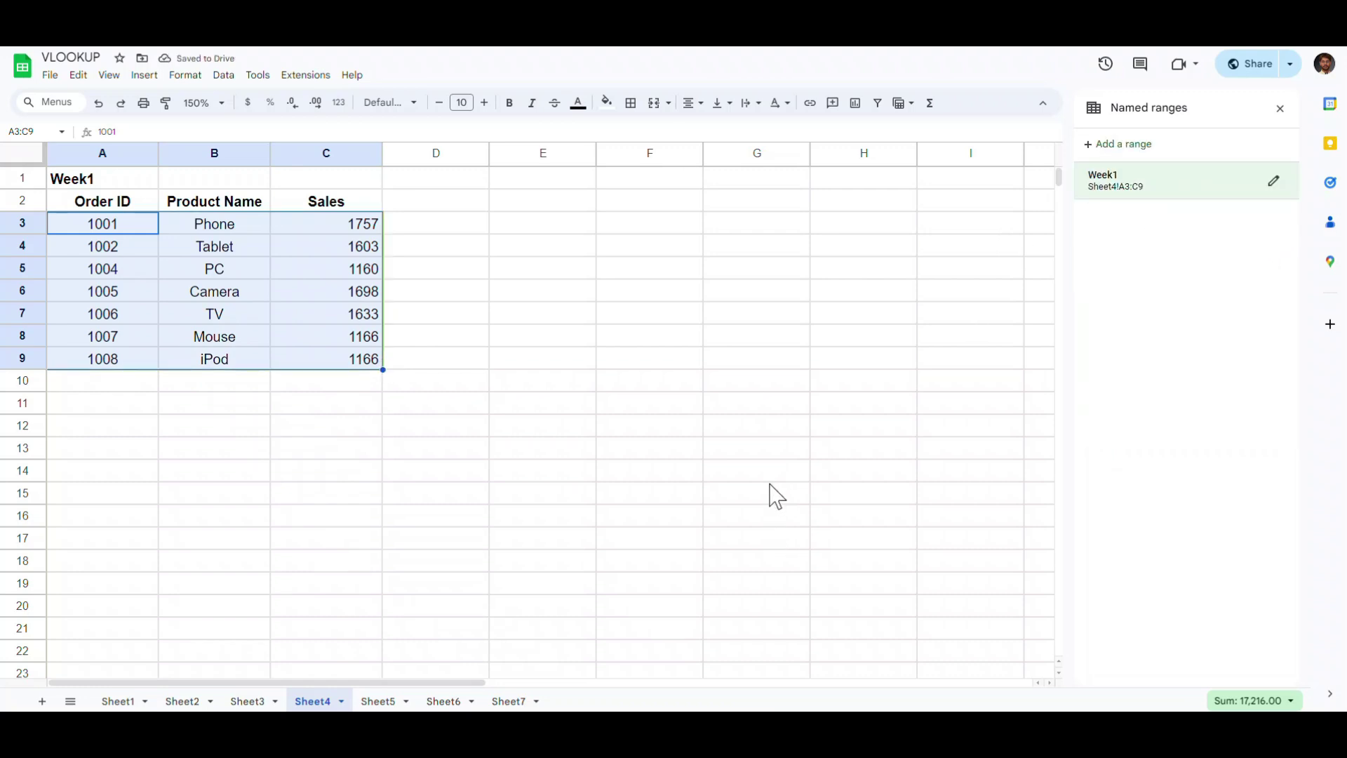
Step: Create a named range called Week2 covering the Week2 order data in Sheet5!A3:C9
click(378, 701)
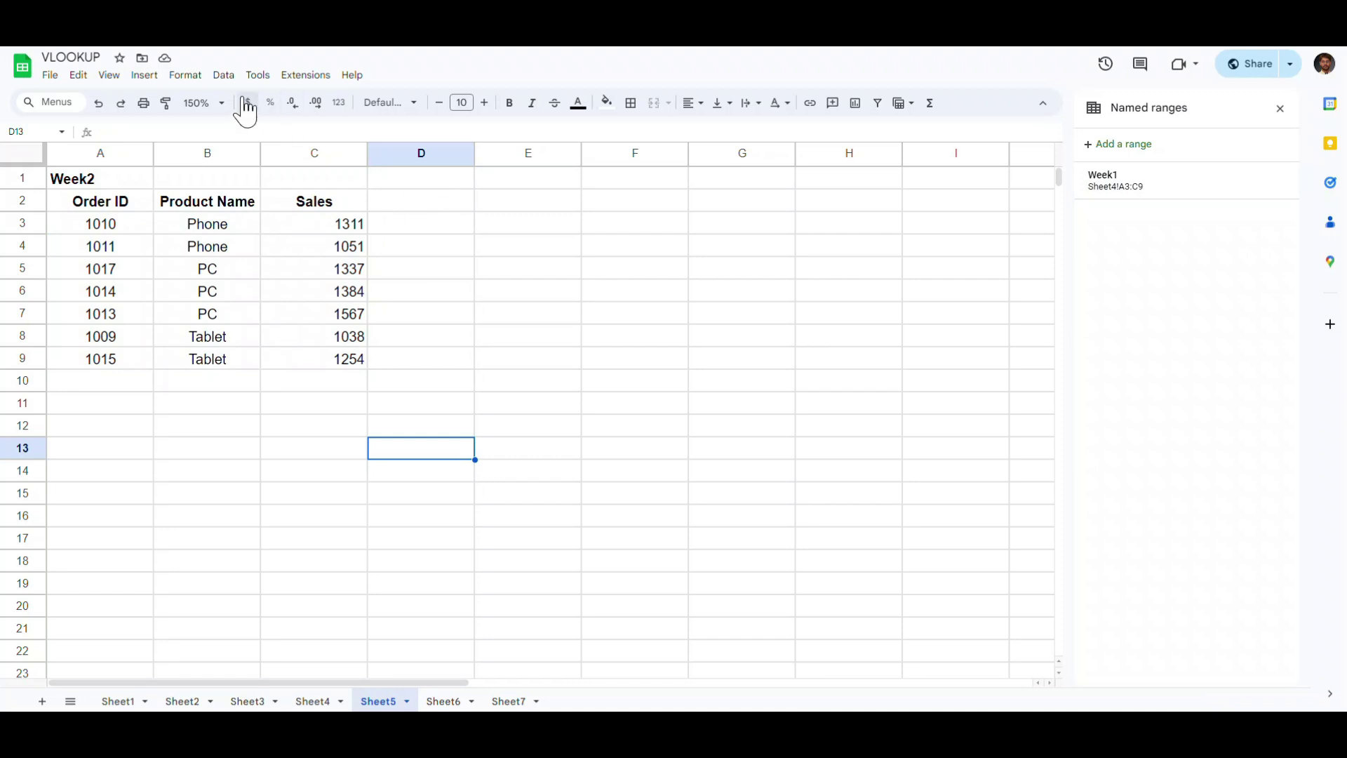
click(222, 76)
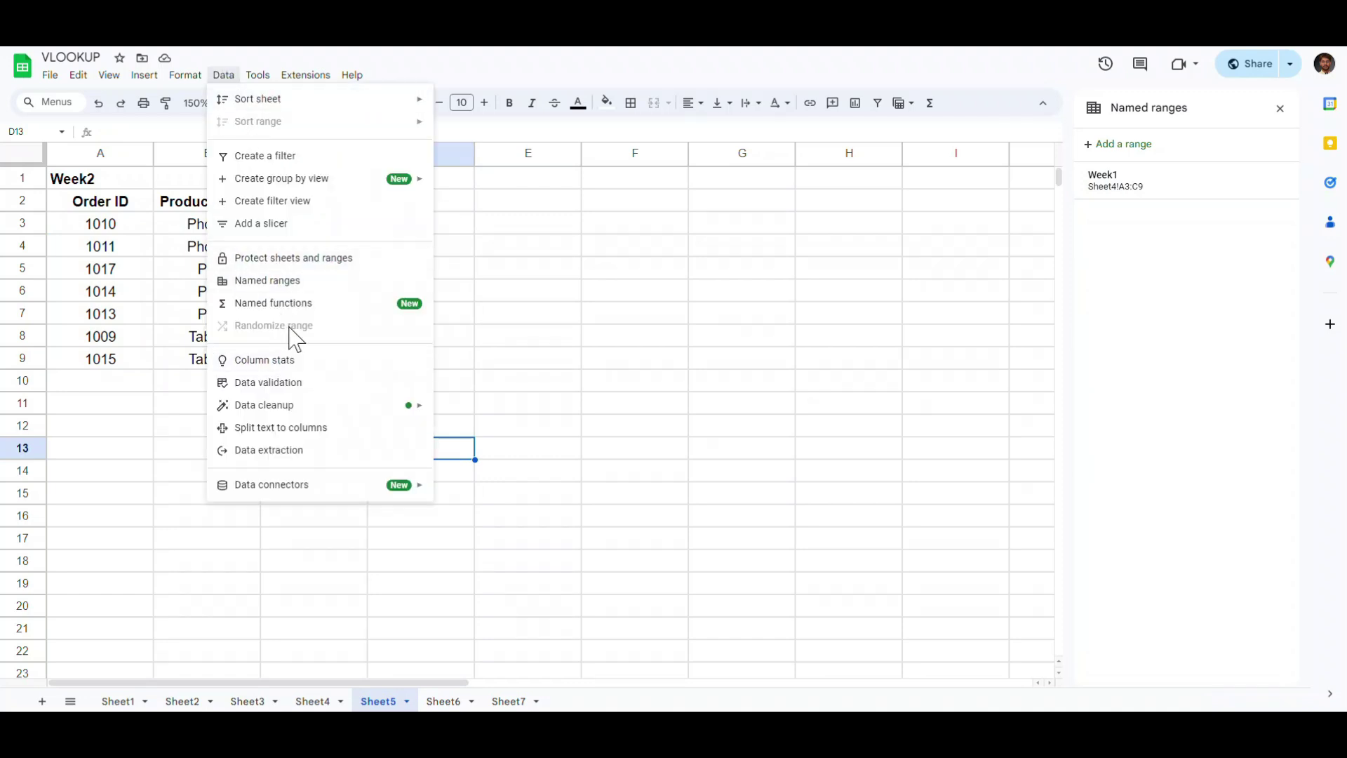
click(285, 280)
text(Wee)
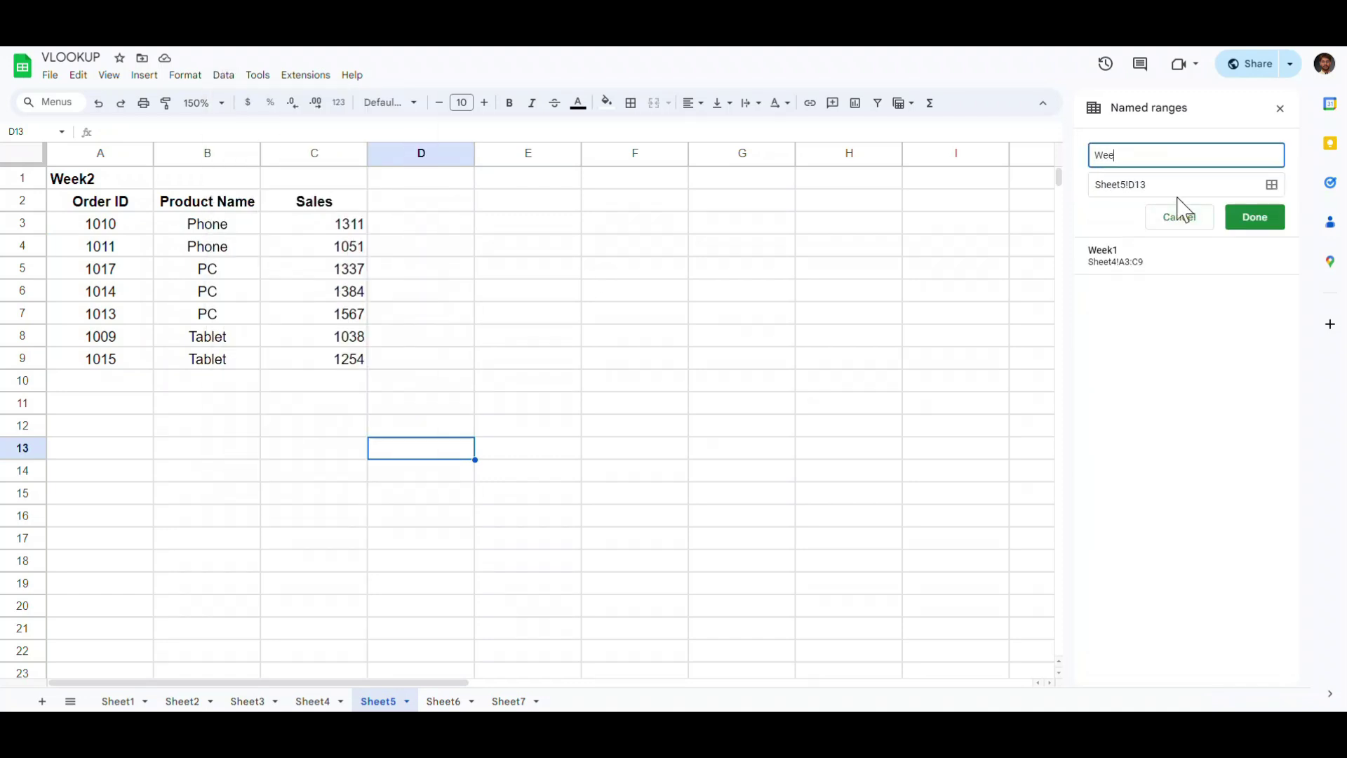
text(k2)
click(1272, 185)
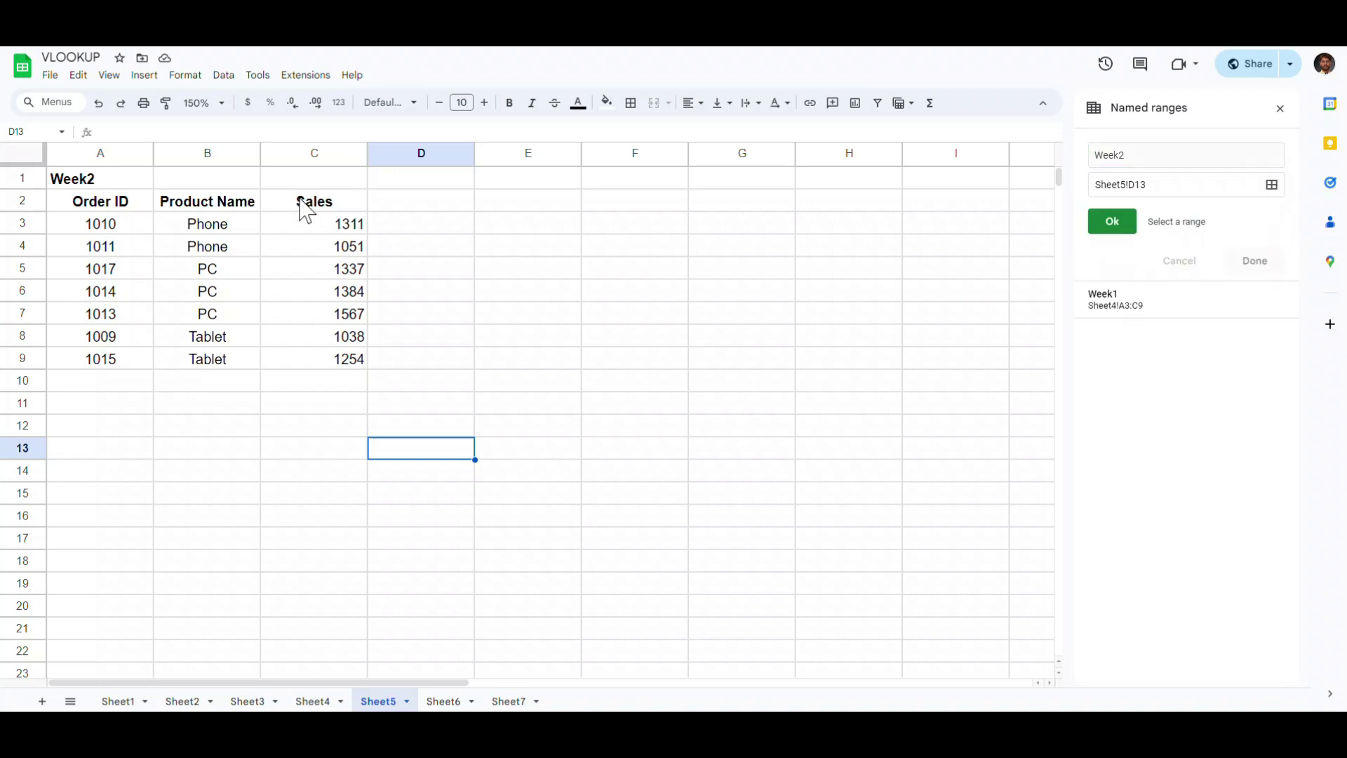
click(108, 223)
drag(108, 223, 327, 365)
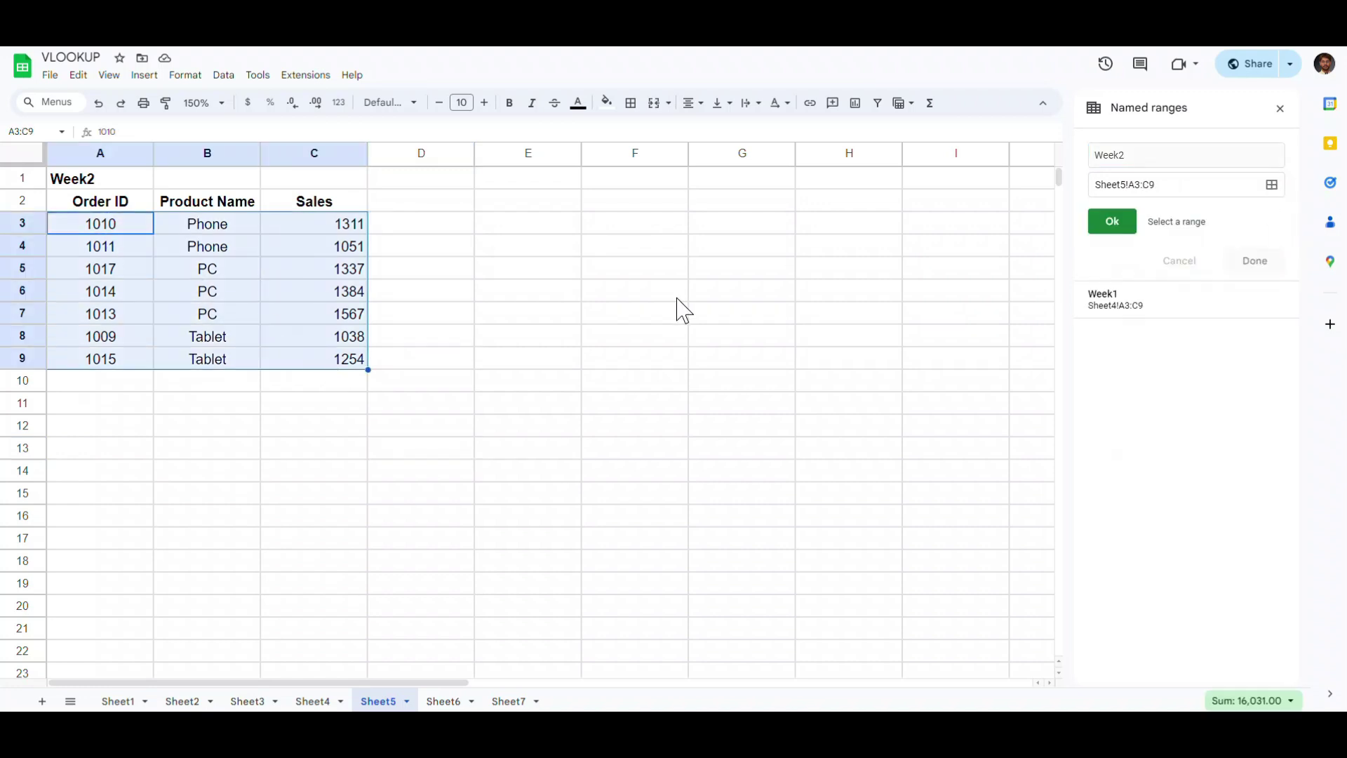
click(1128, 223)
click(1258, 219)
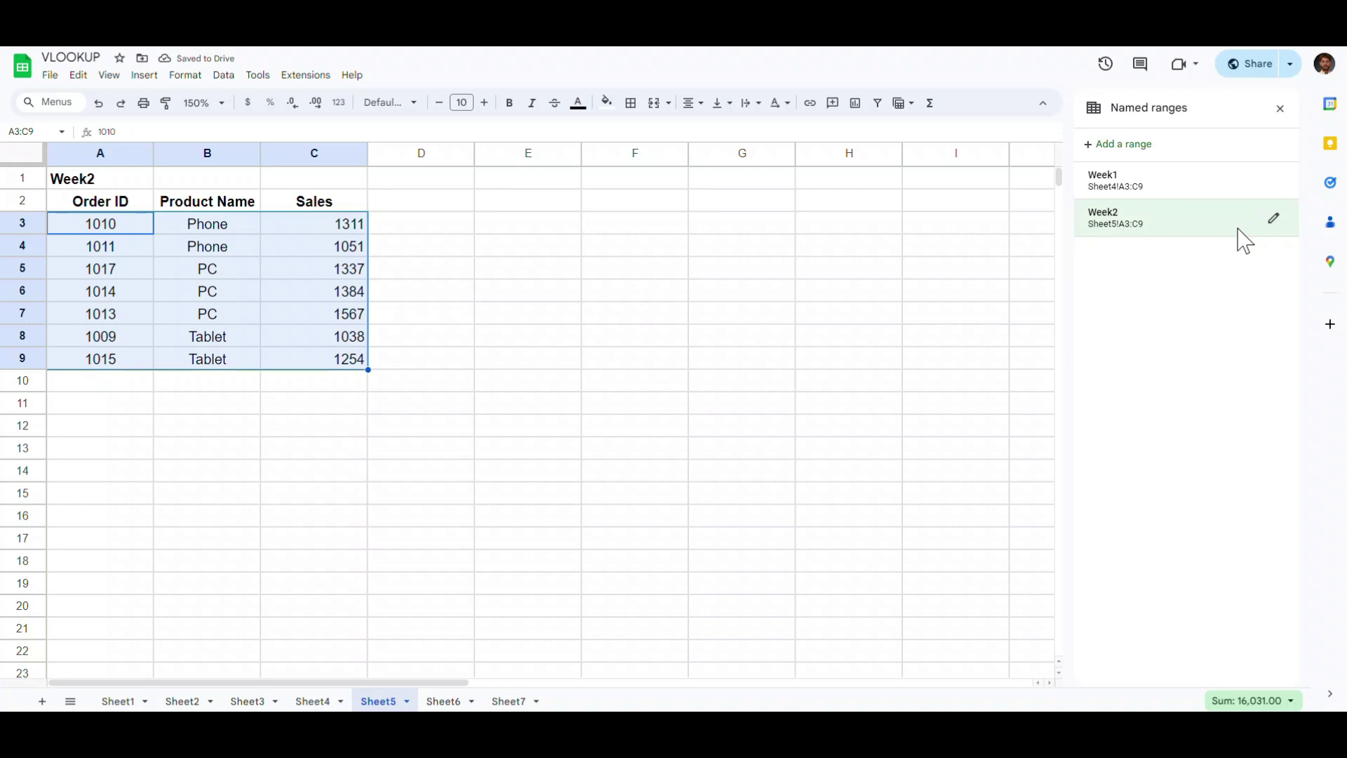
click(1273, 219)
click(1256, 290)
click(863, 519)
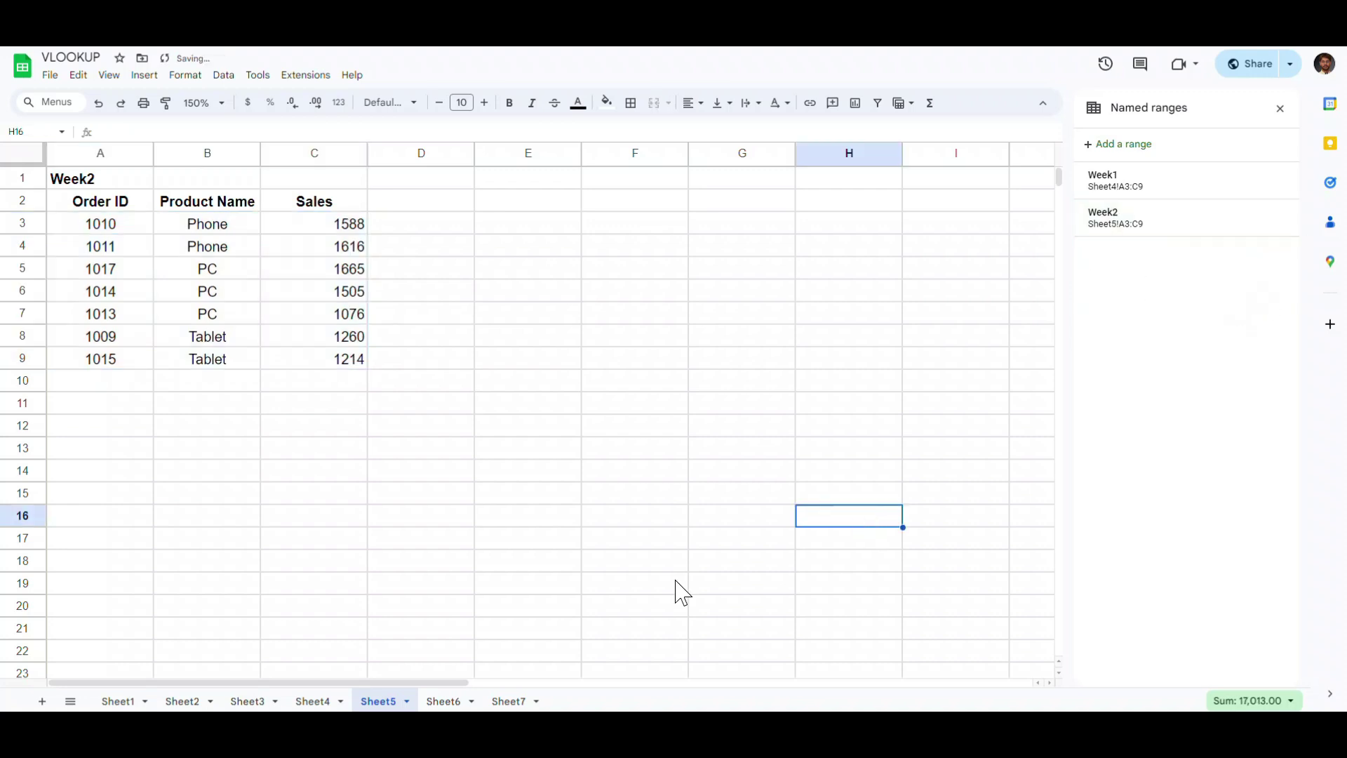
Step: Create a named range called Week3 covering the Week3 order data in Sheet6!A3:C9
click(453, 703)
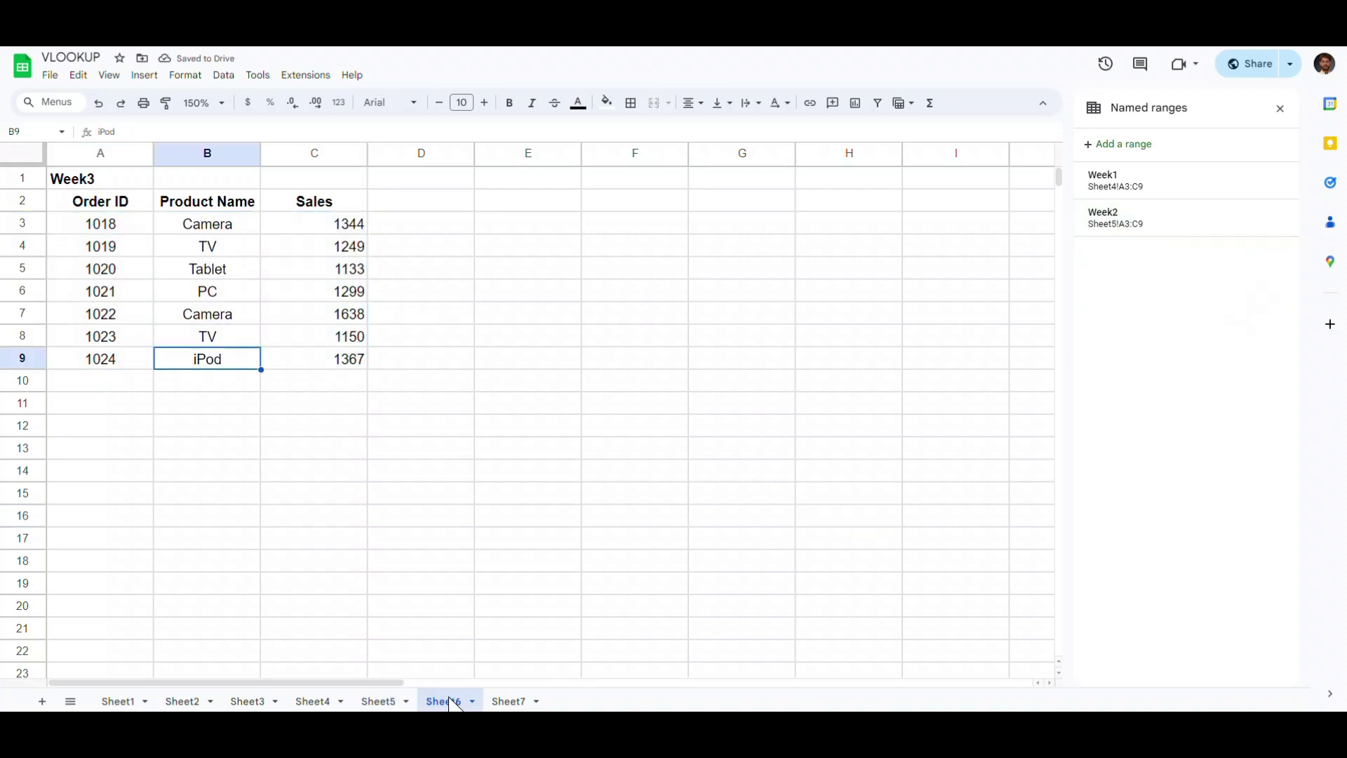
click(223, 74)
click(288, 283)
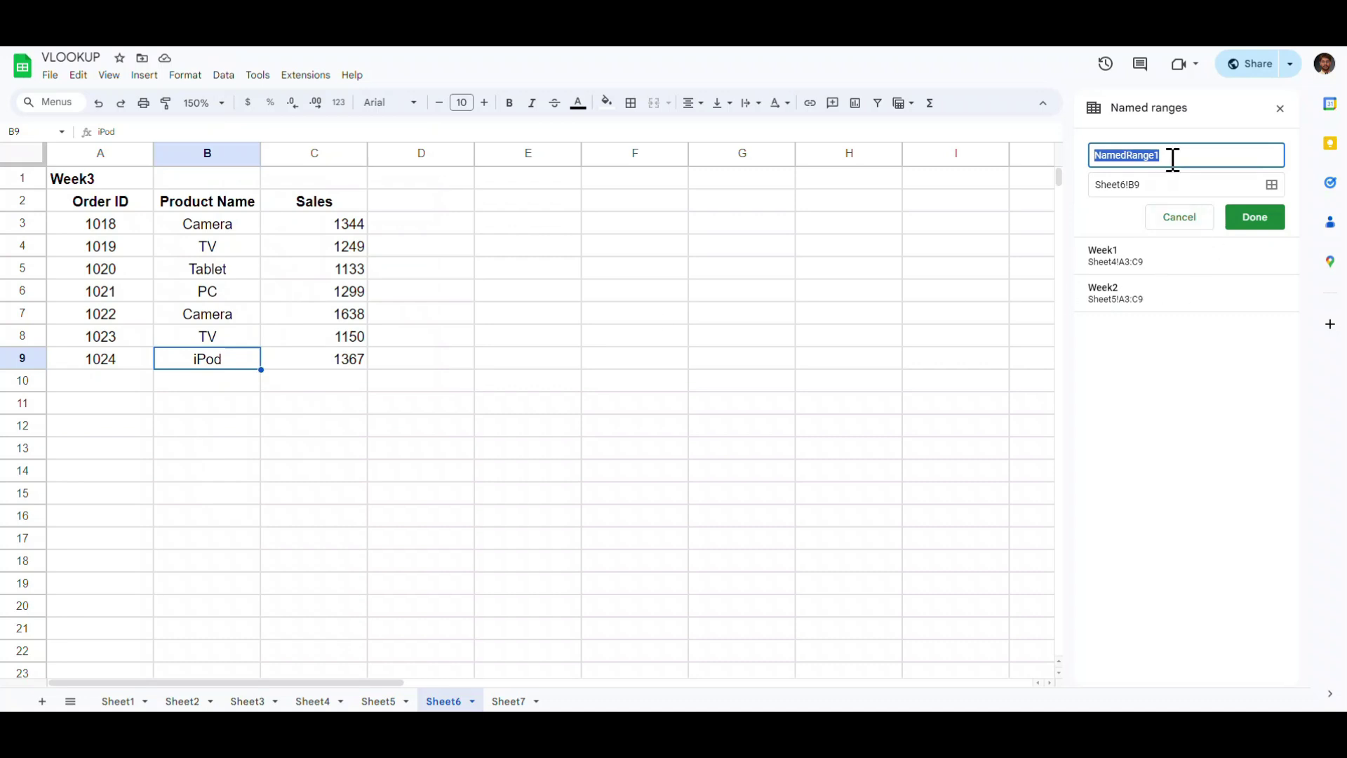
text(Week3)
click(1271, 184)
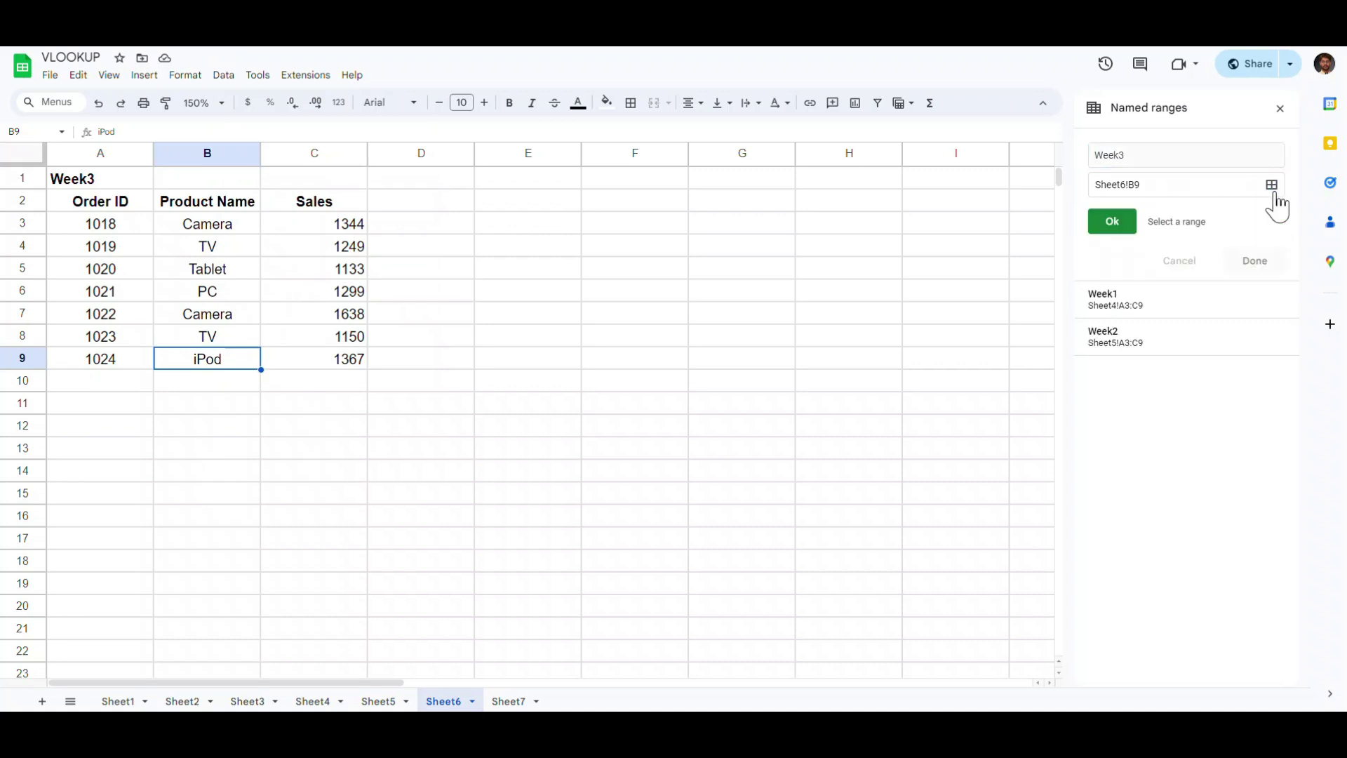
drag(101, 225, 344, 368)
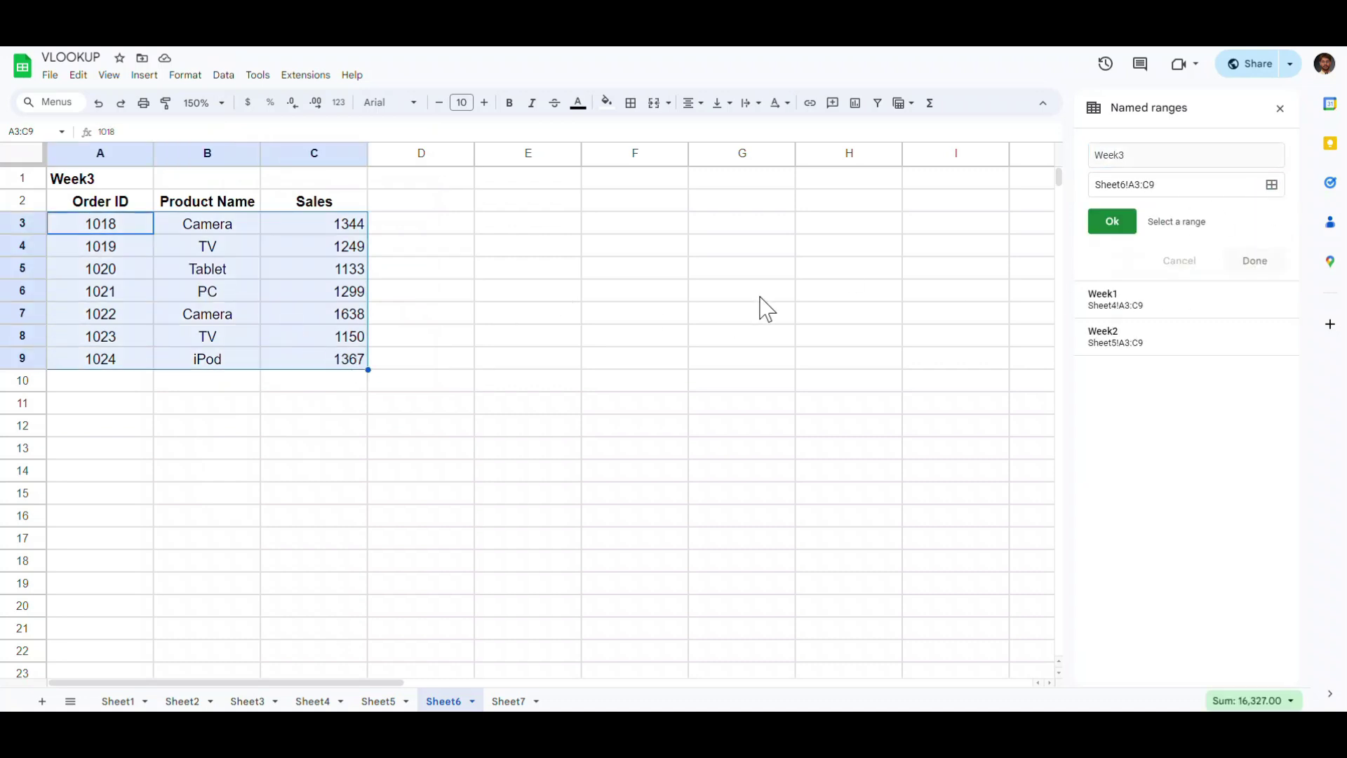
click(1120, 228)
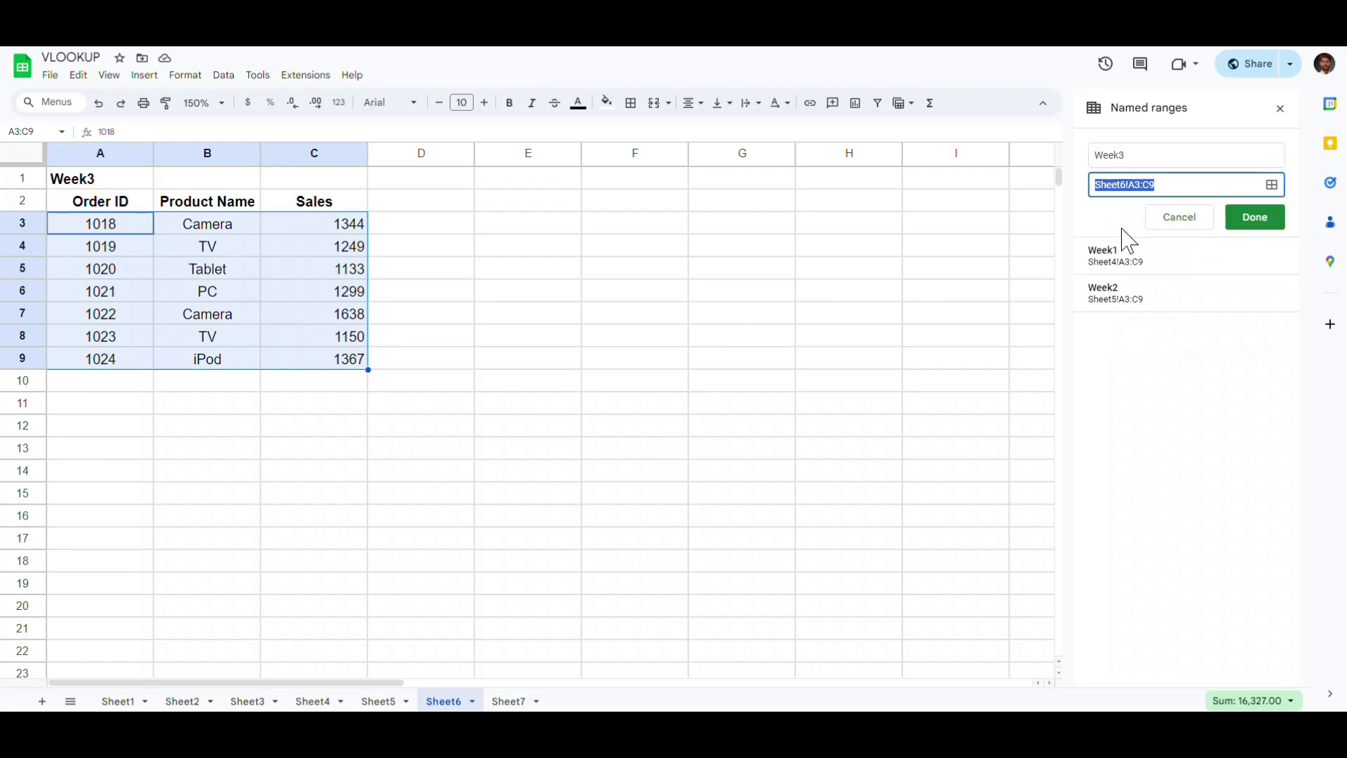
click(1255, 218)
Step: Create a named range called Week4 covering Sheet7!A3:C9, and close the named ranges list
click(509, 701)
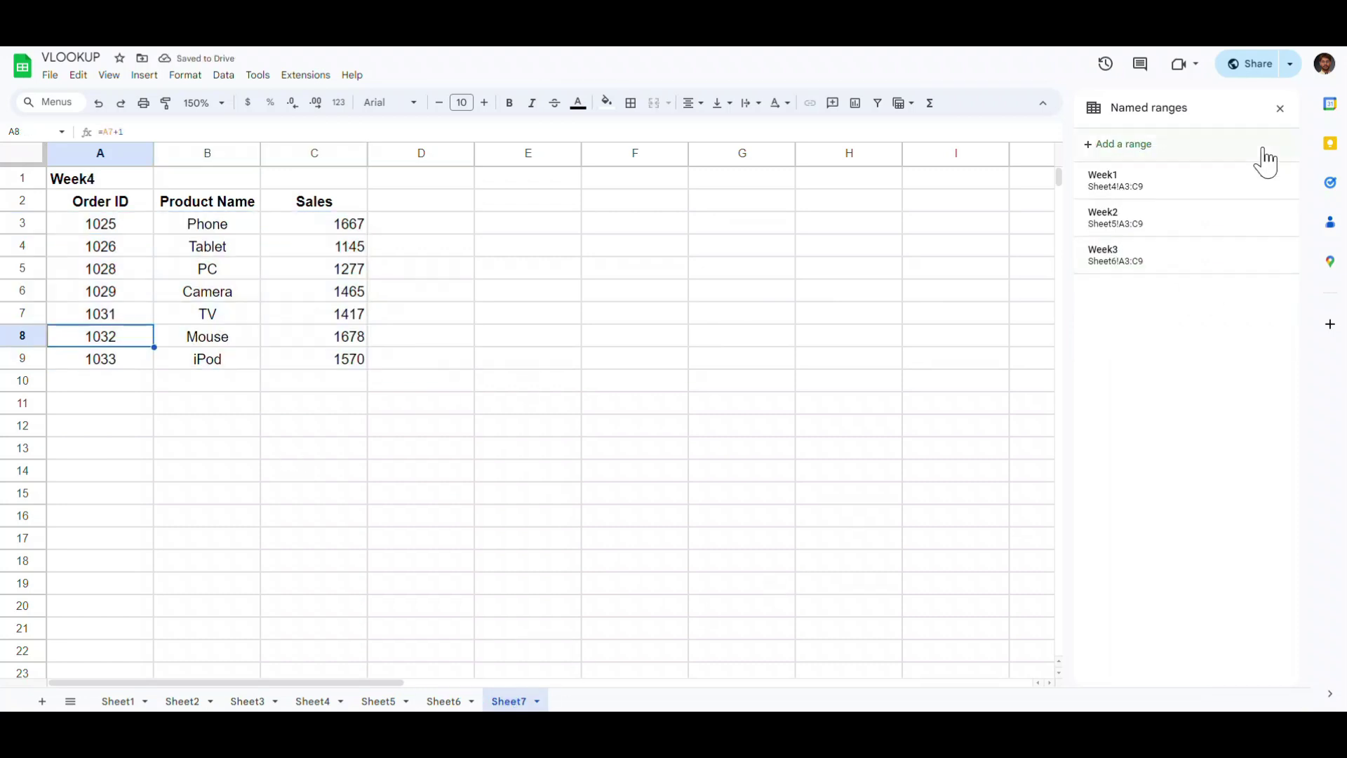
click(1121, 145)
text(We)
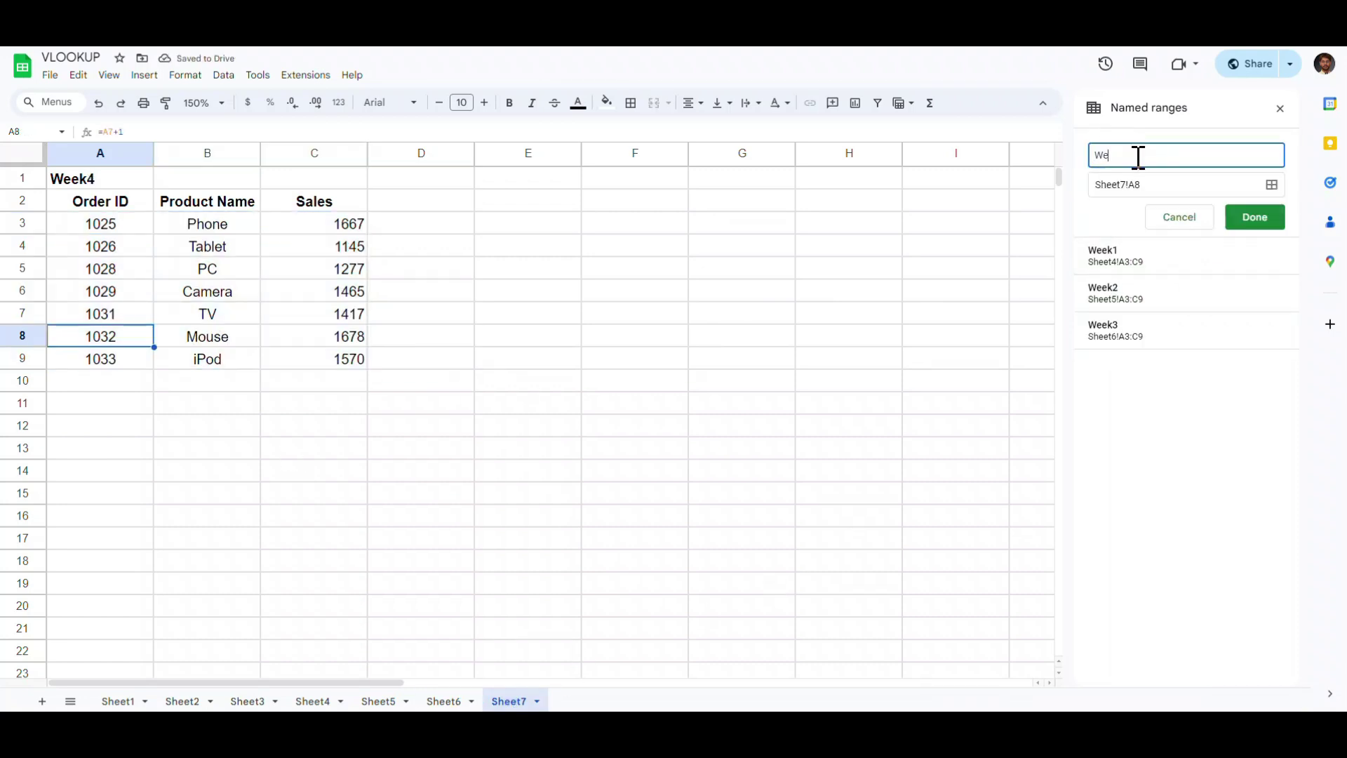
text(ek4)
click(1270, 186)
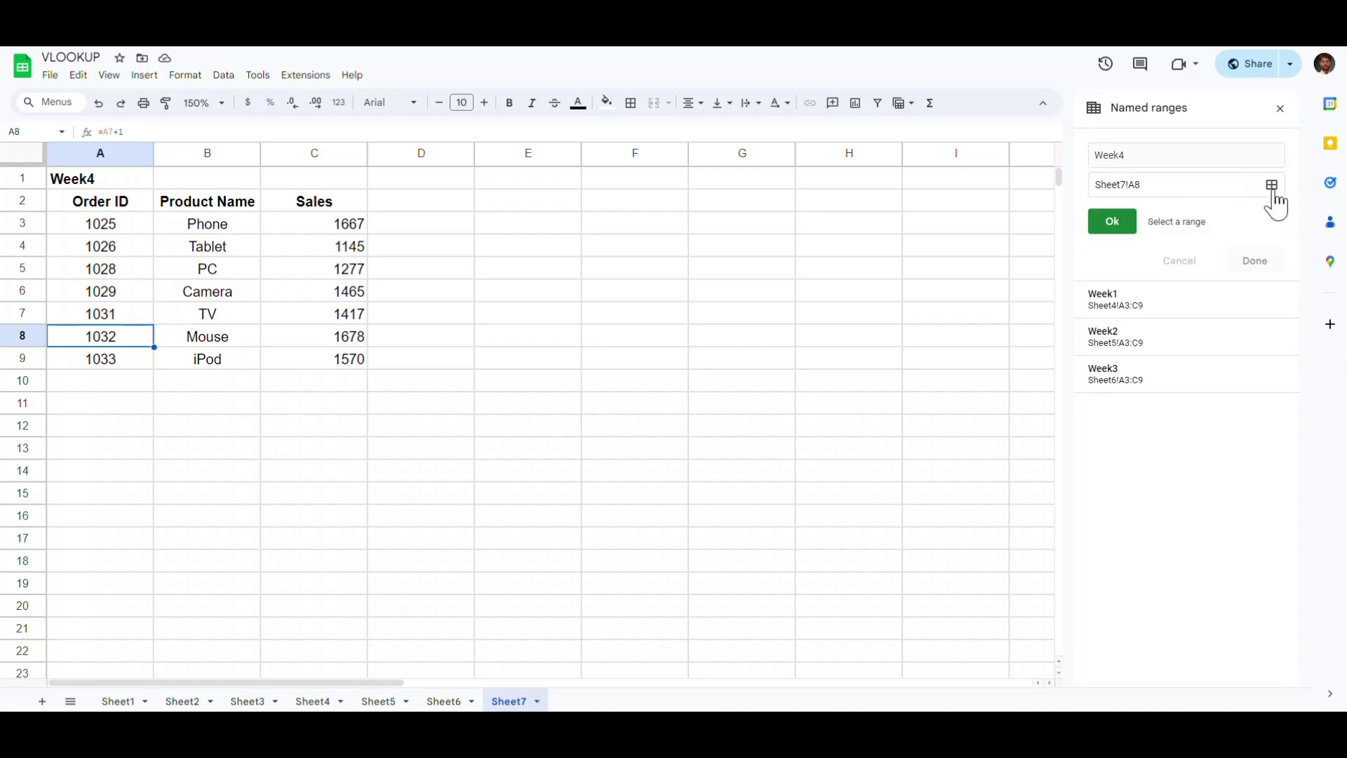
drag(97, 224, 351, 364)
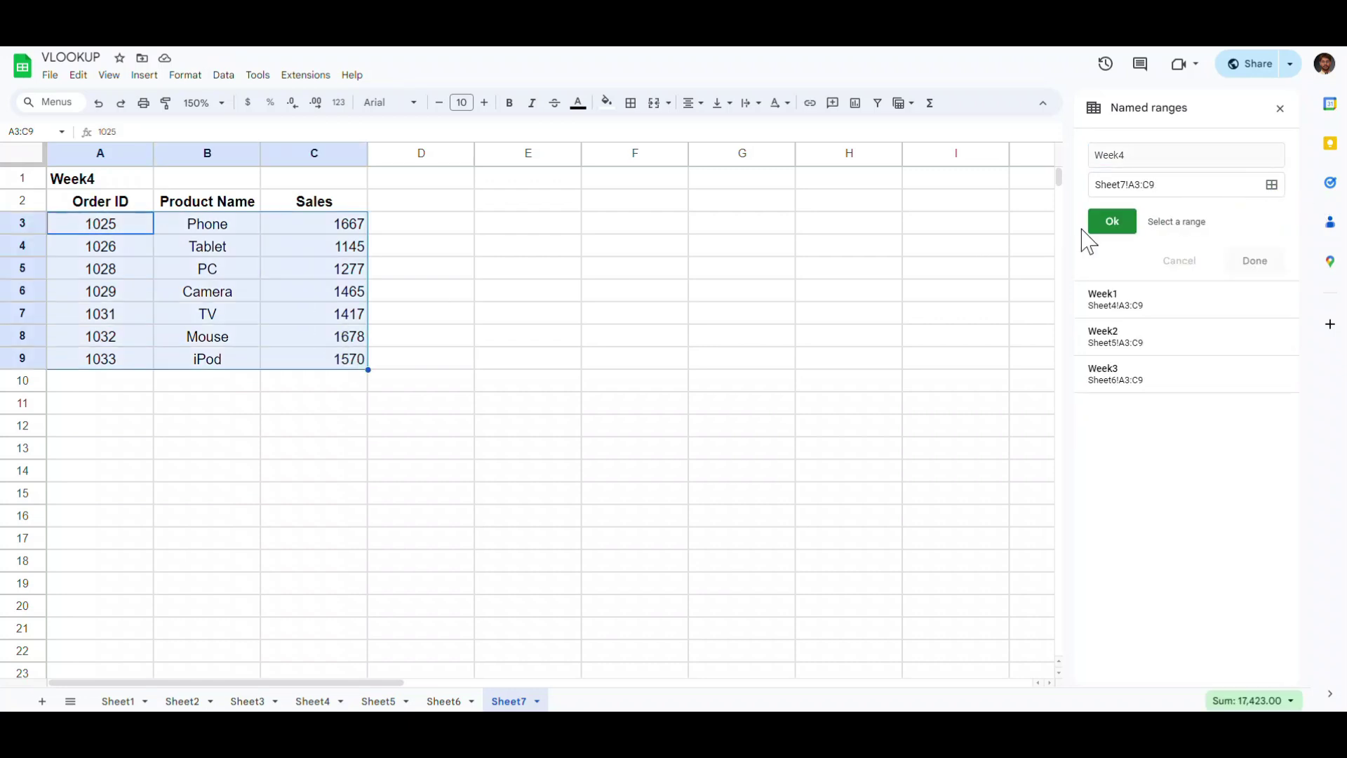
click(1098, 228)
click(1256, 215)
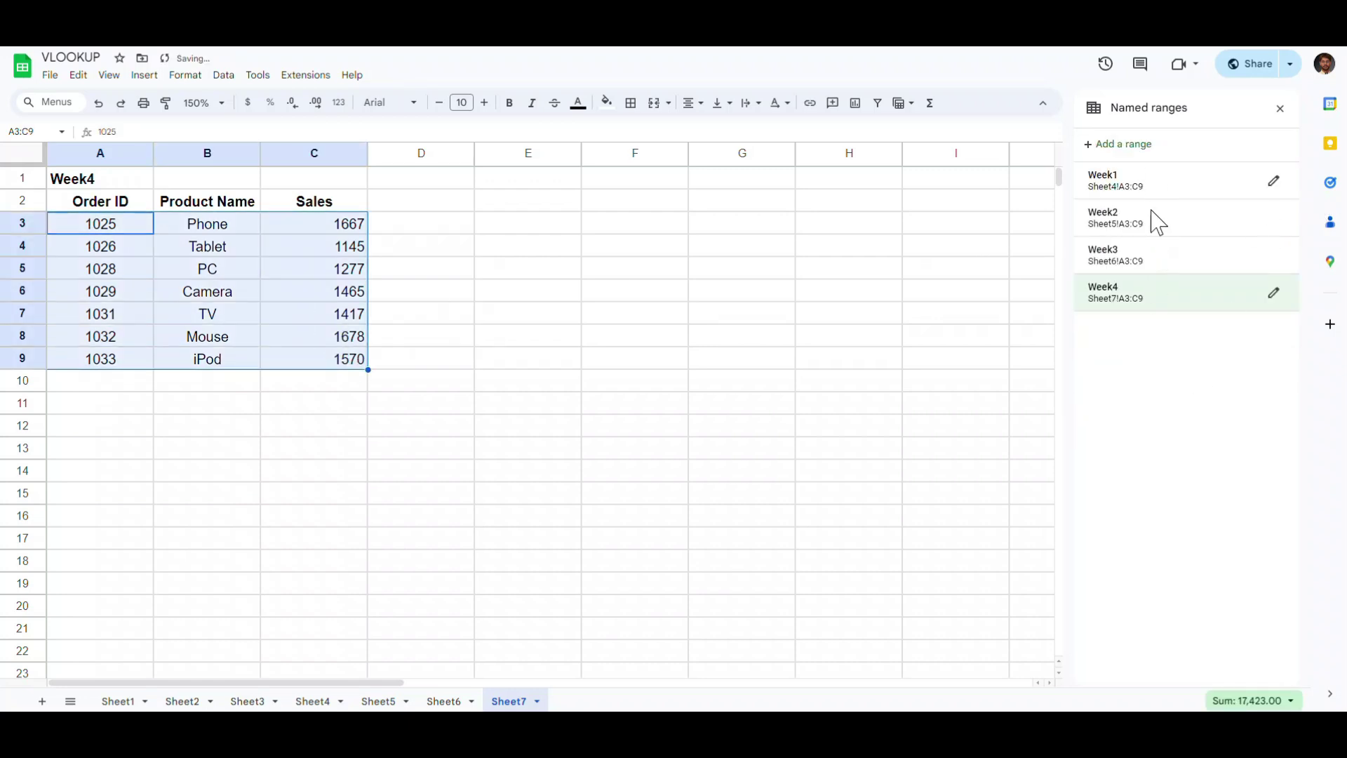
click(1279, 108)
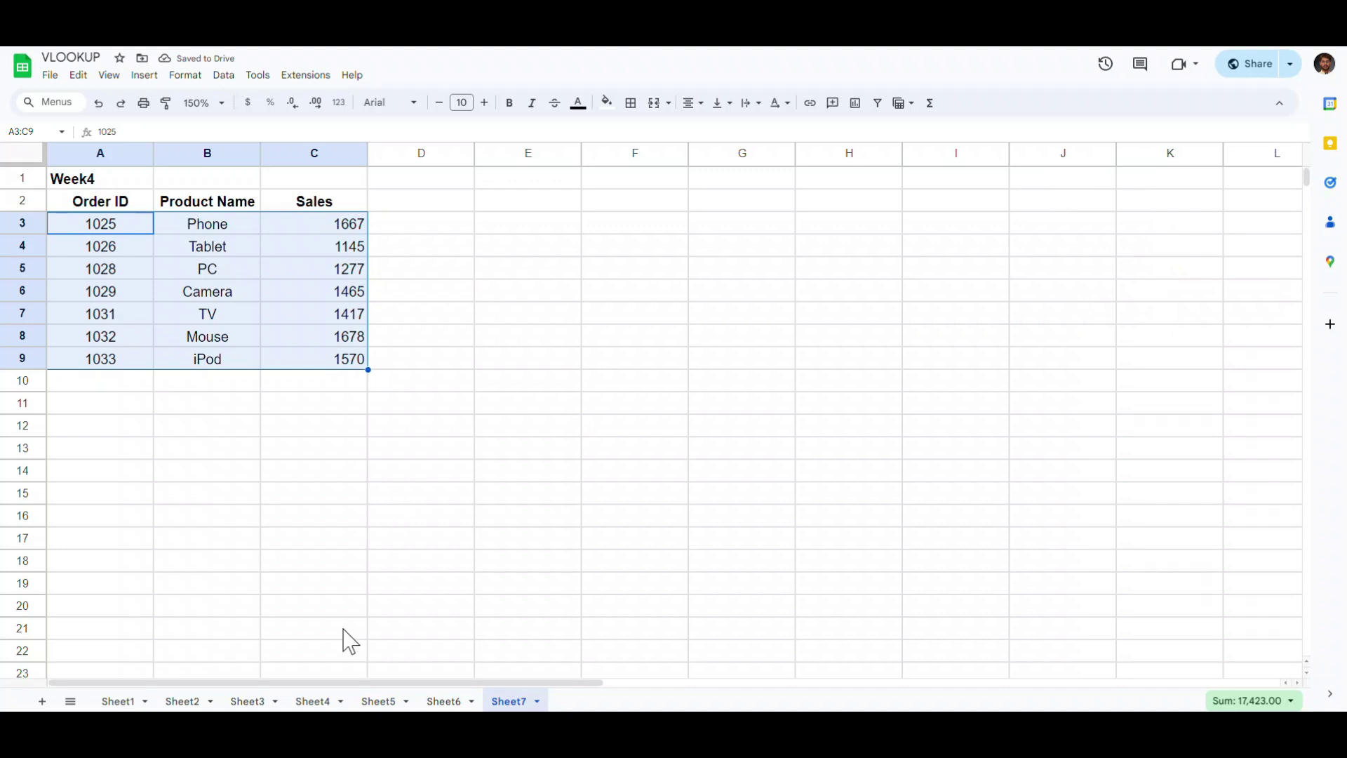
Step: Begin a VLOOKUP in Sheet3 cell B3 with A3 as the search key and the named range Week1 as the range
click(250, 701)
text(=vlo)
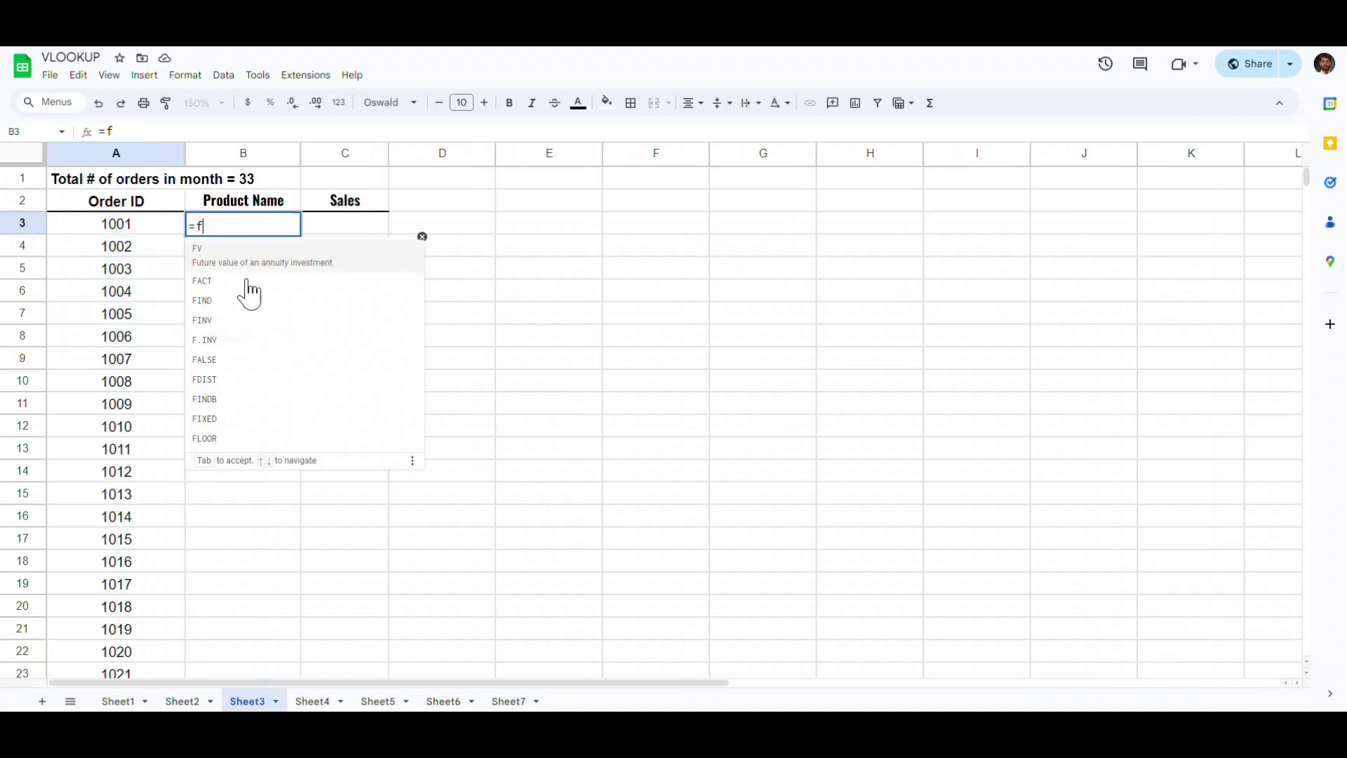
key(Tab)
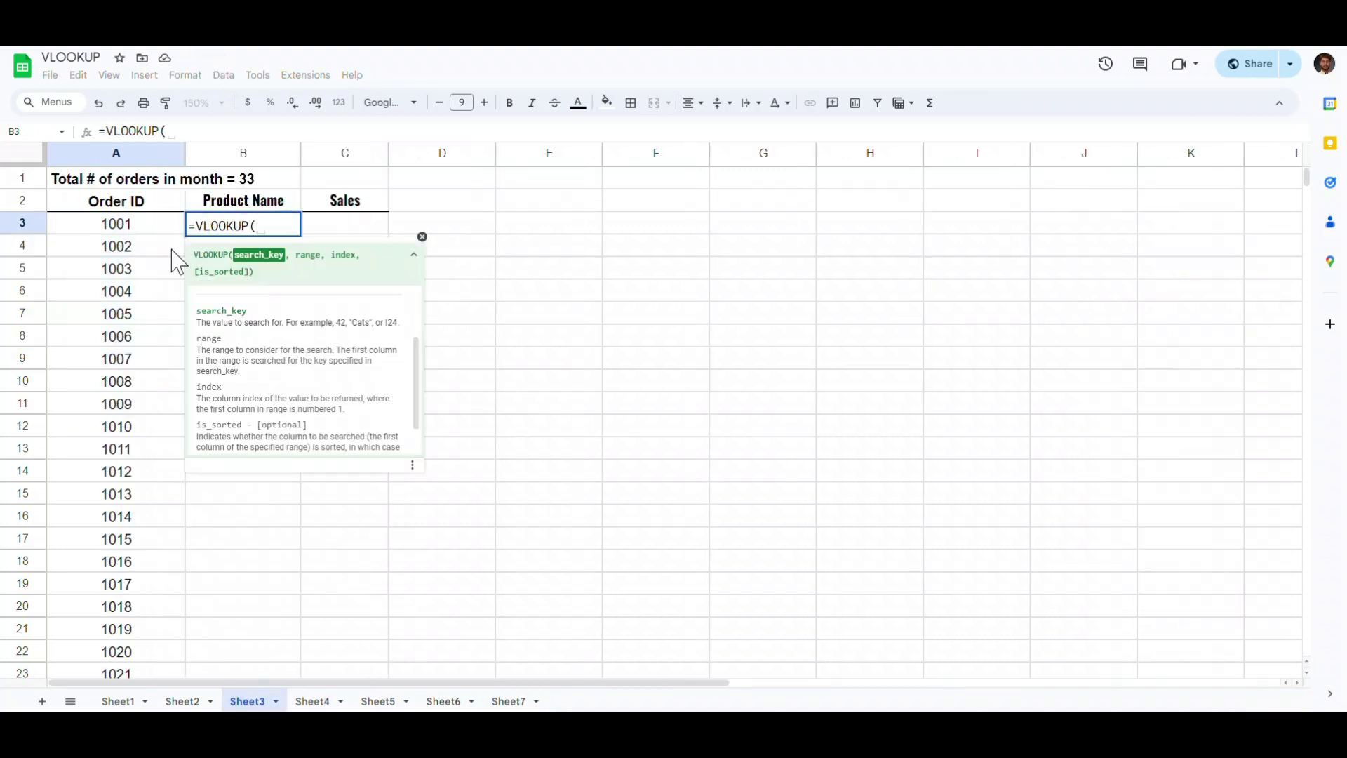
click(125, 223)
text(,)
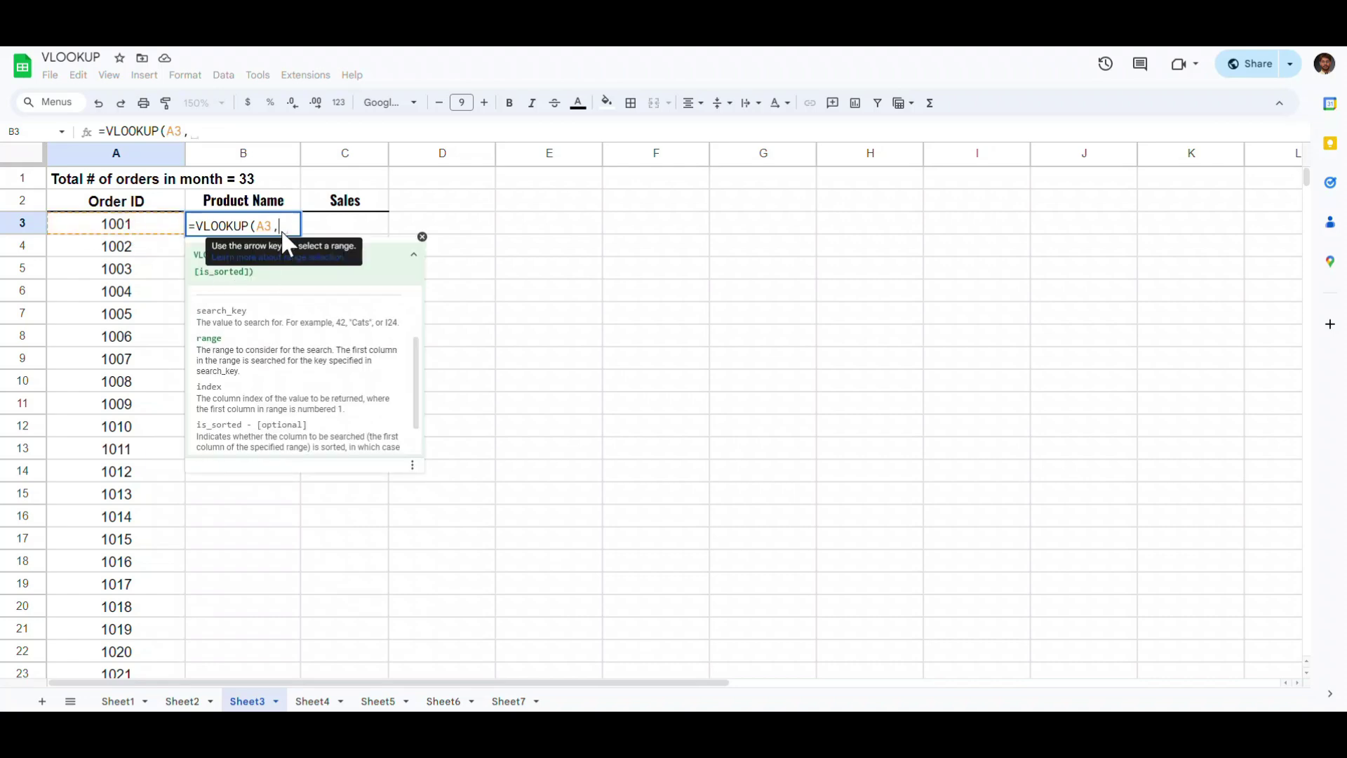
text(week)
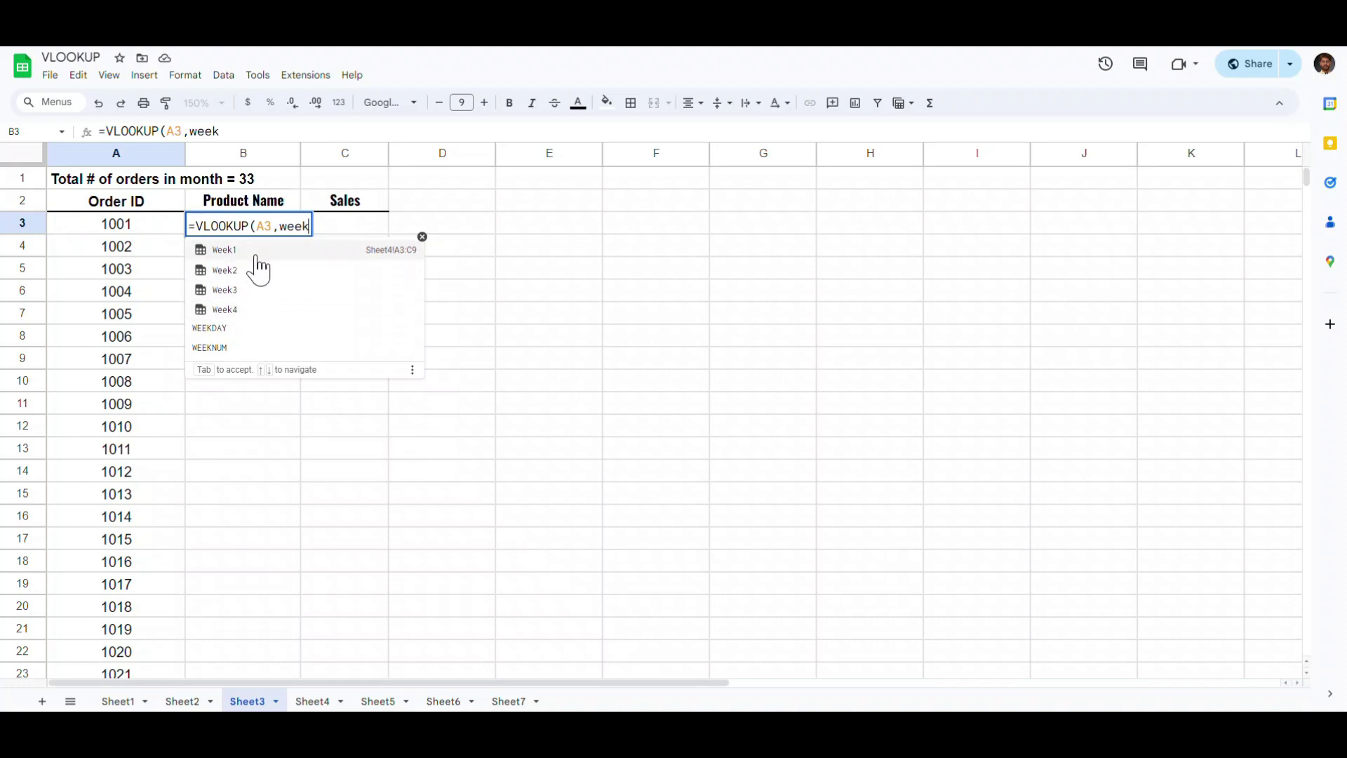
click(257, 252)
text(,)
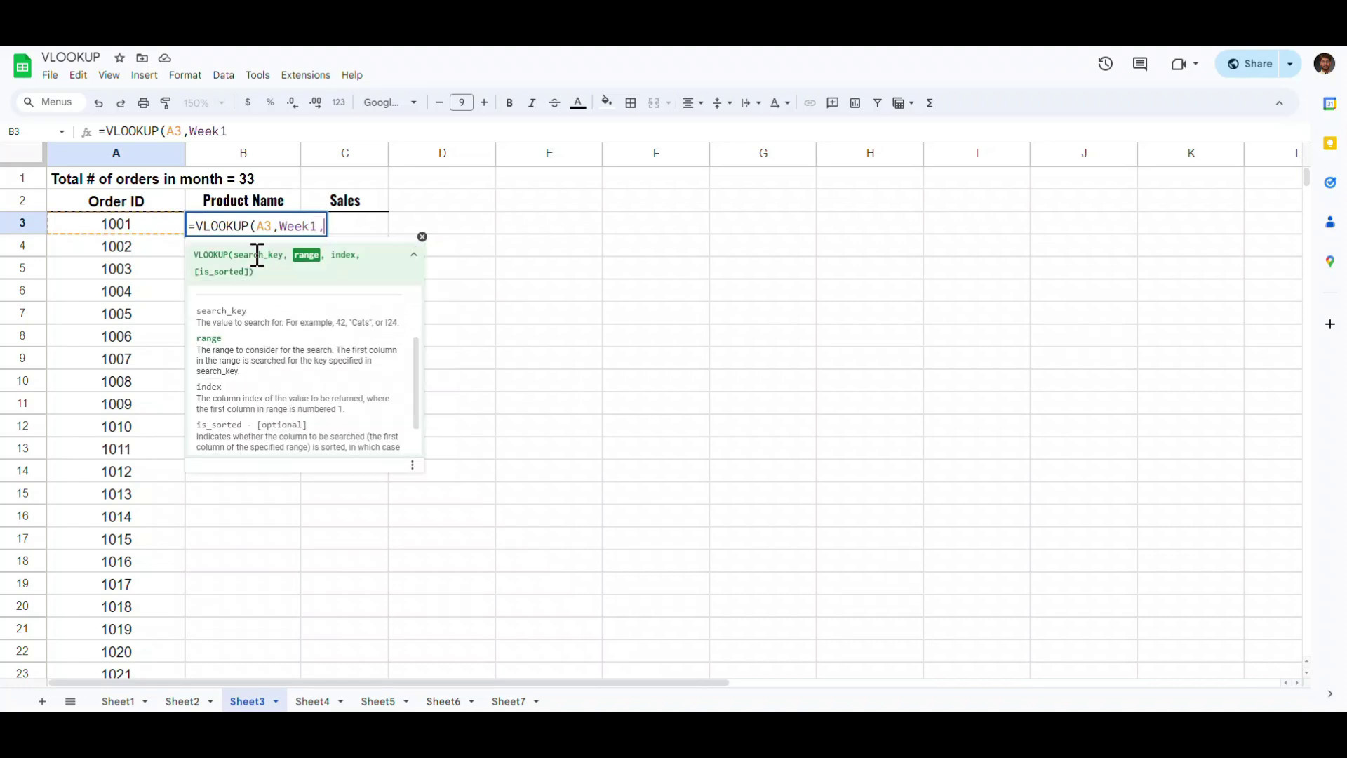
Step: Check the Product Name column's position on the weekly sheets and complete B3 as =VLOOKUP(A3,Week1,2,false)
click(313, 701)
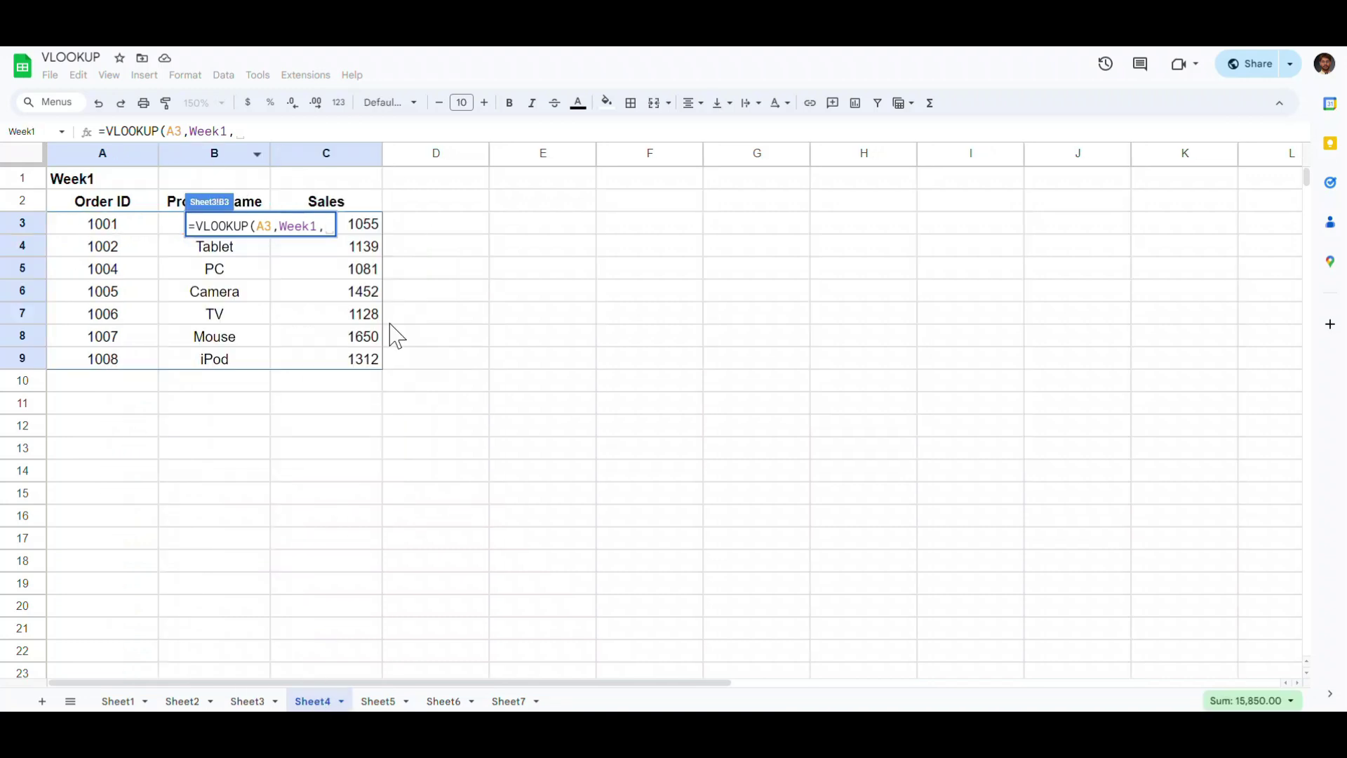
click(379, 701)
click(454, 702)
click(510, 703)
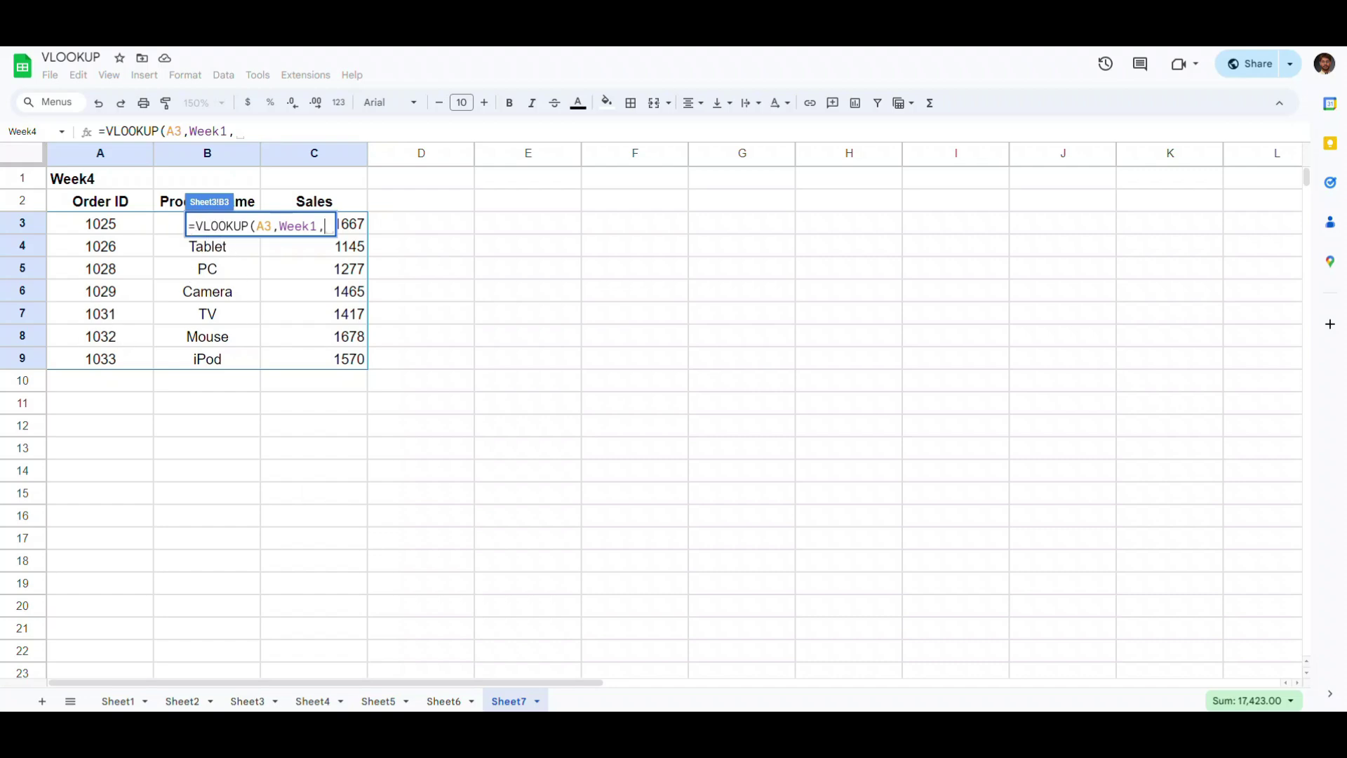
click(237, 700)
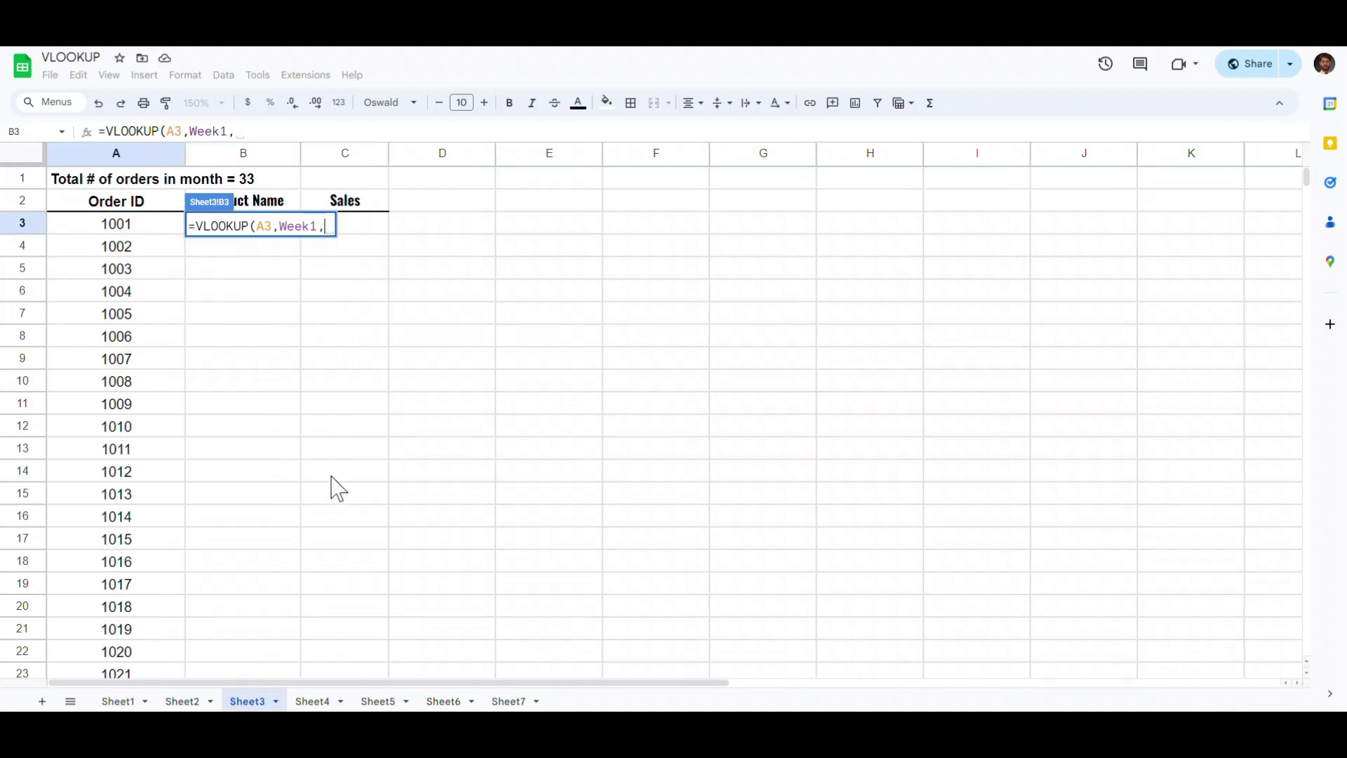
text(2)
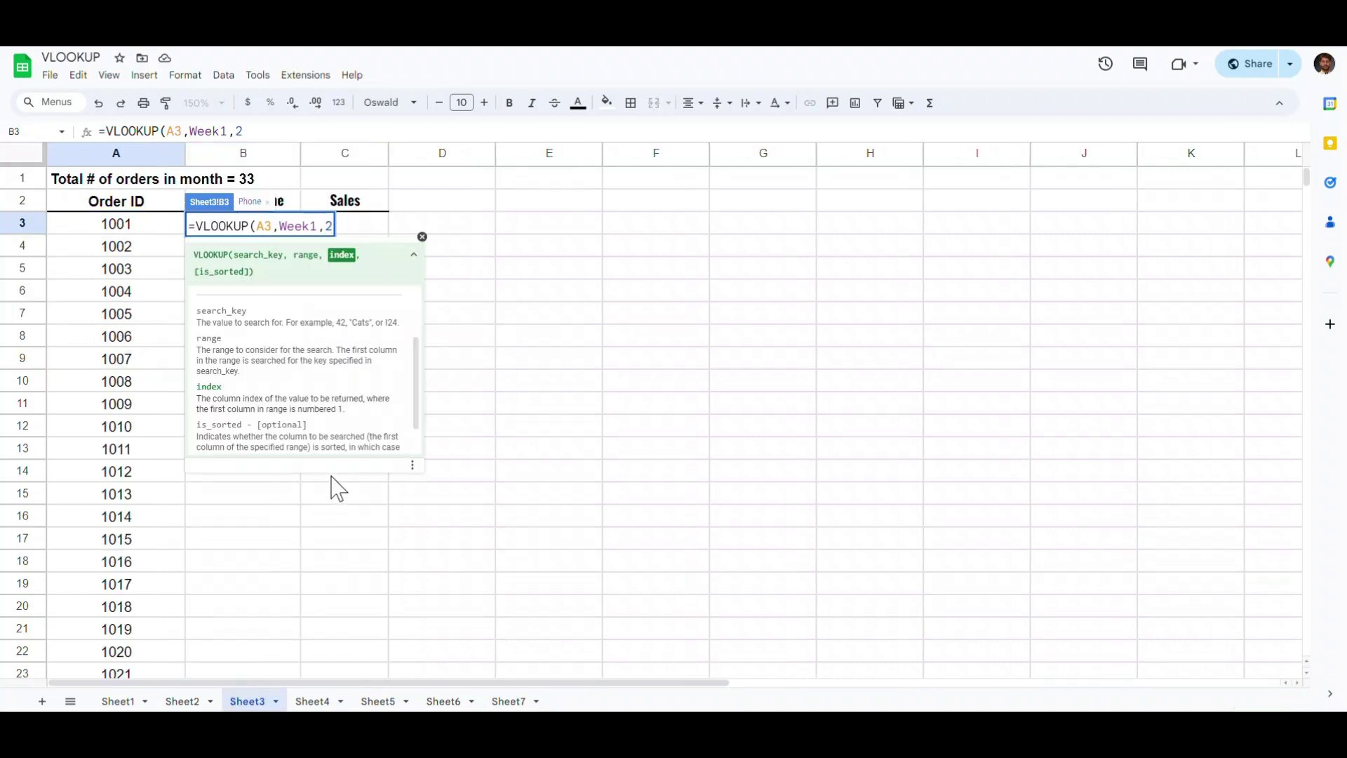
text(,)
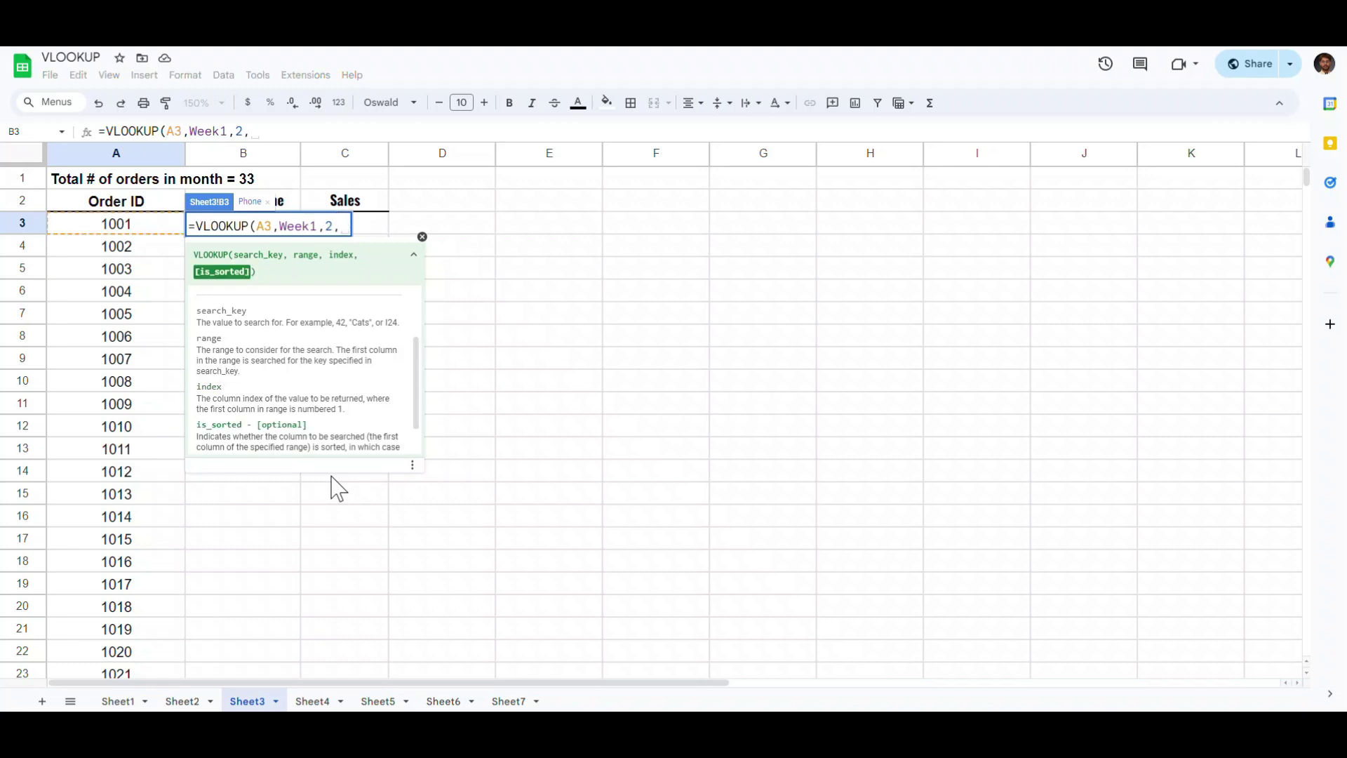
text(false))
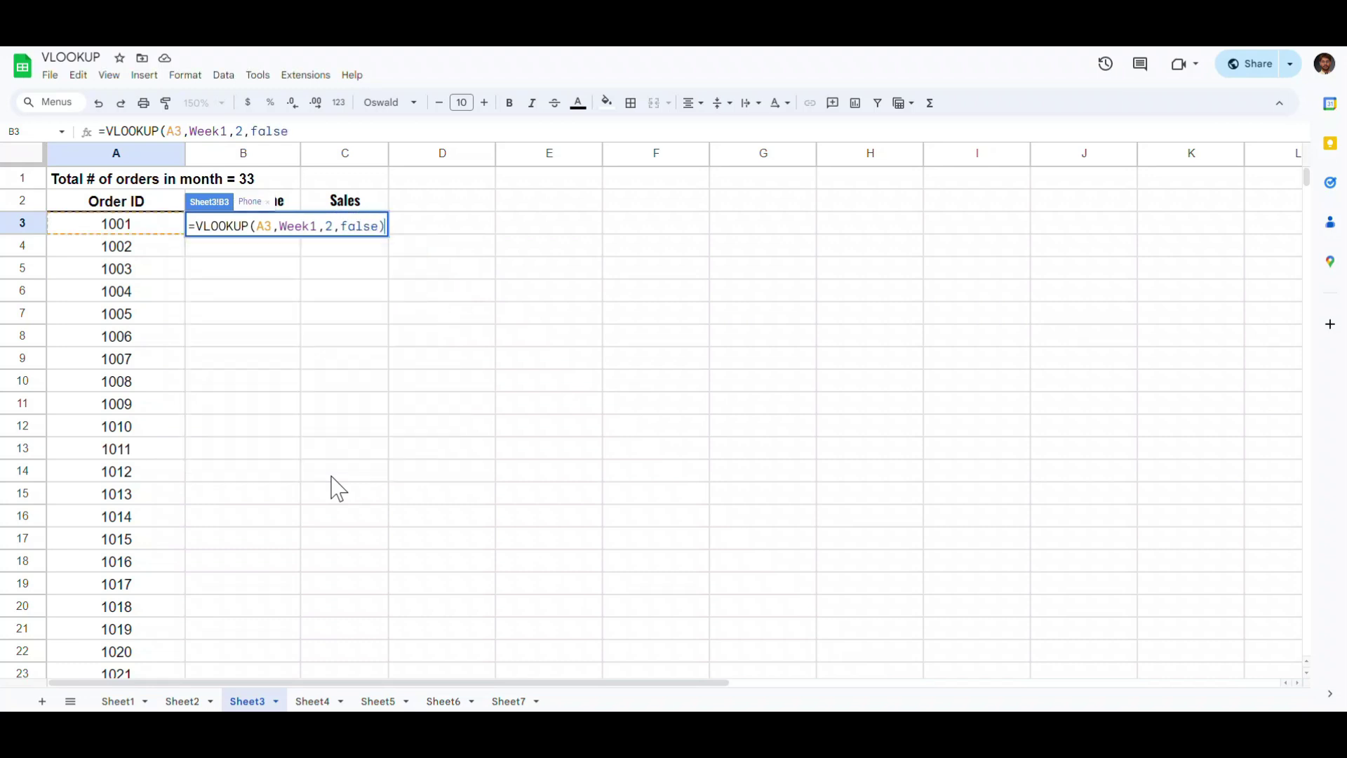
key(Return)
key(Up)
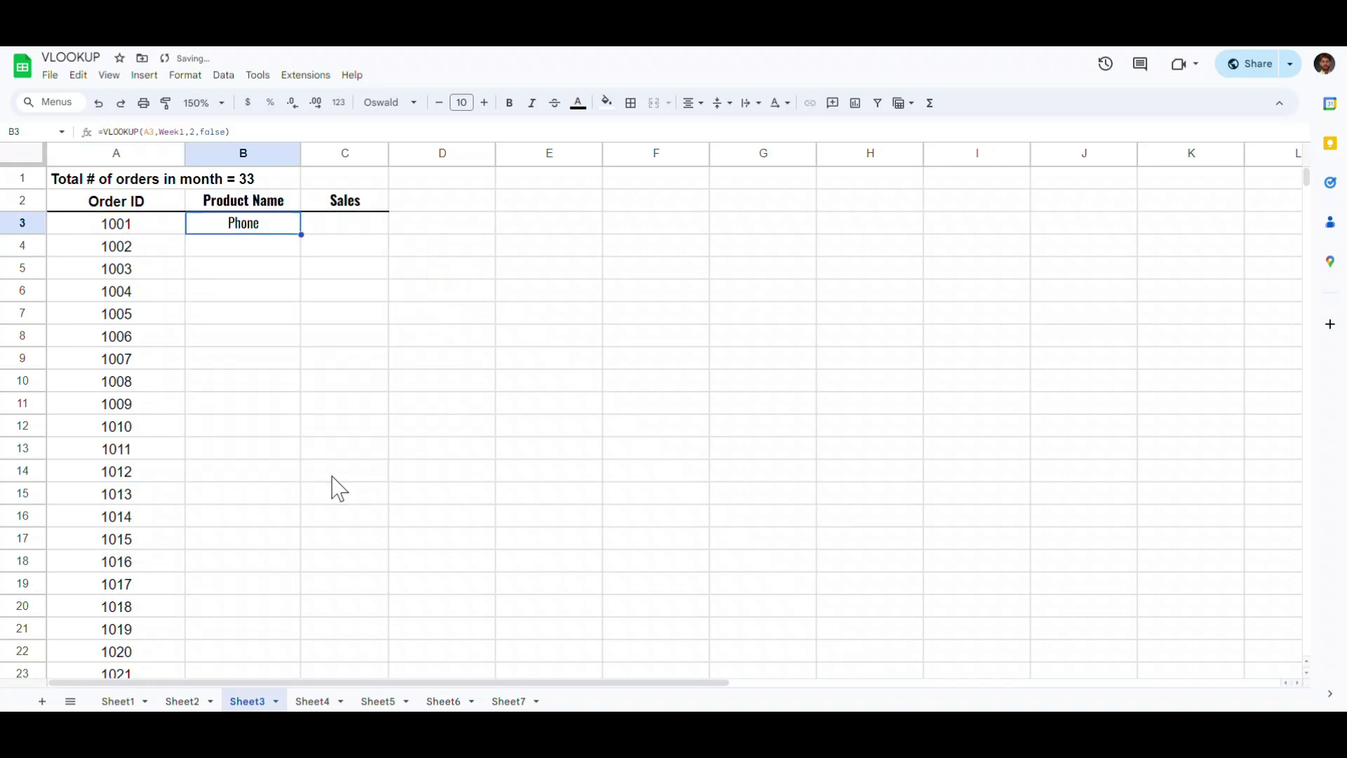
Step: Check the B3 lookup formula against the product name of order 1001 in the Week1 table on Sheet4
key(F2)
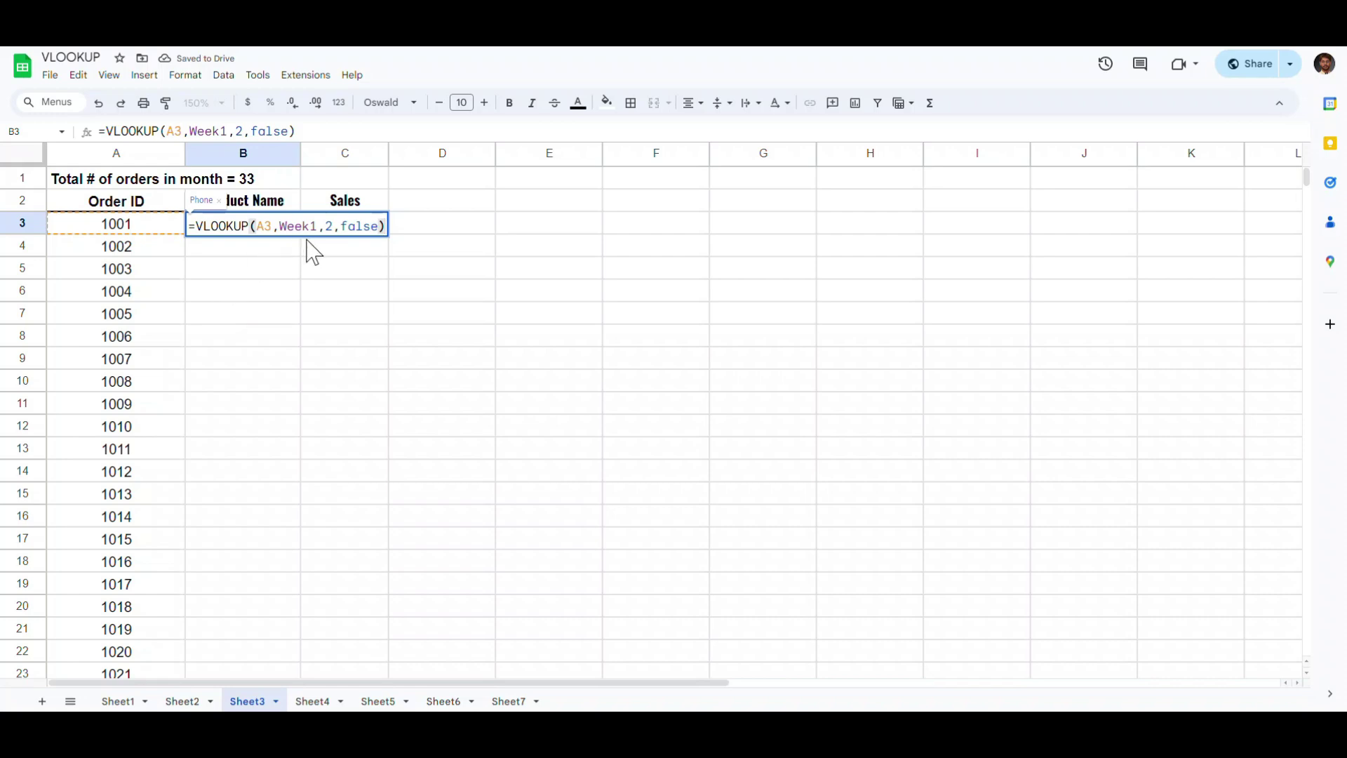
key(Escape)
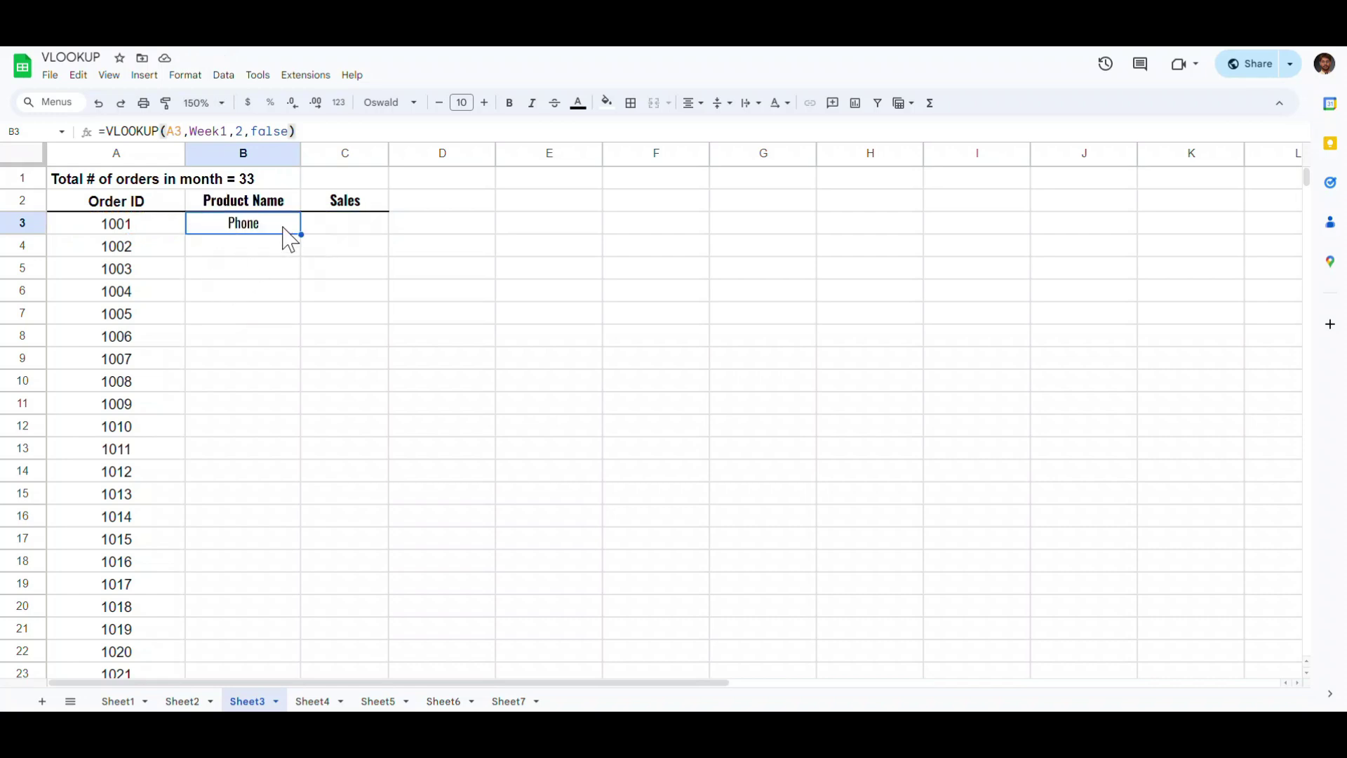
click(312, 702)
click(112, 225)
click(216, 229)
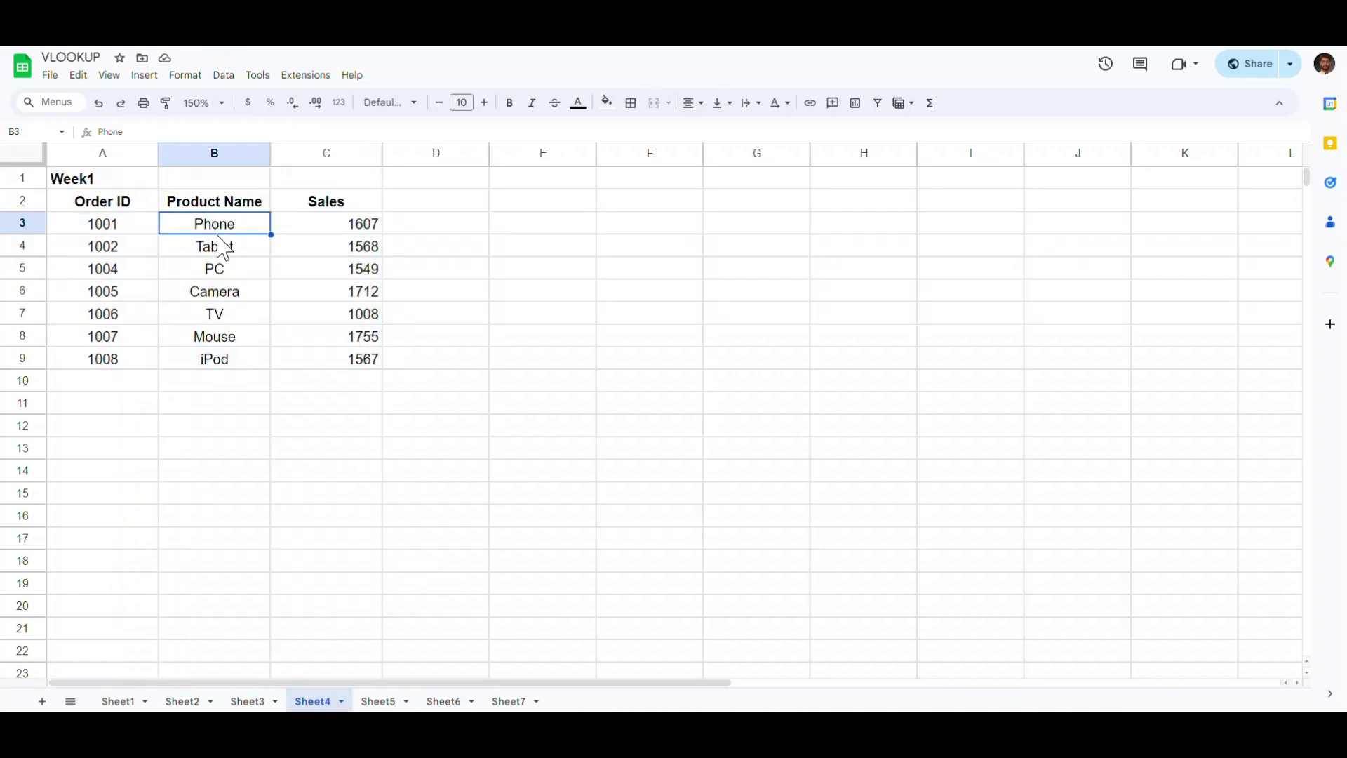
Step: Fill the Week1 VLOOKUP formula from B3 on Sheet3 down the Product Name column to B35
click(264, 703)
key(Return)
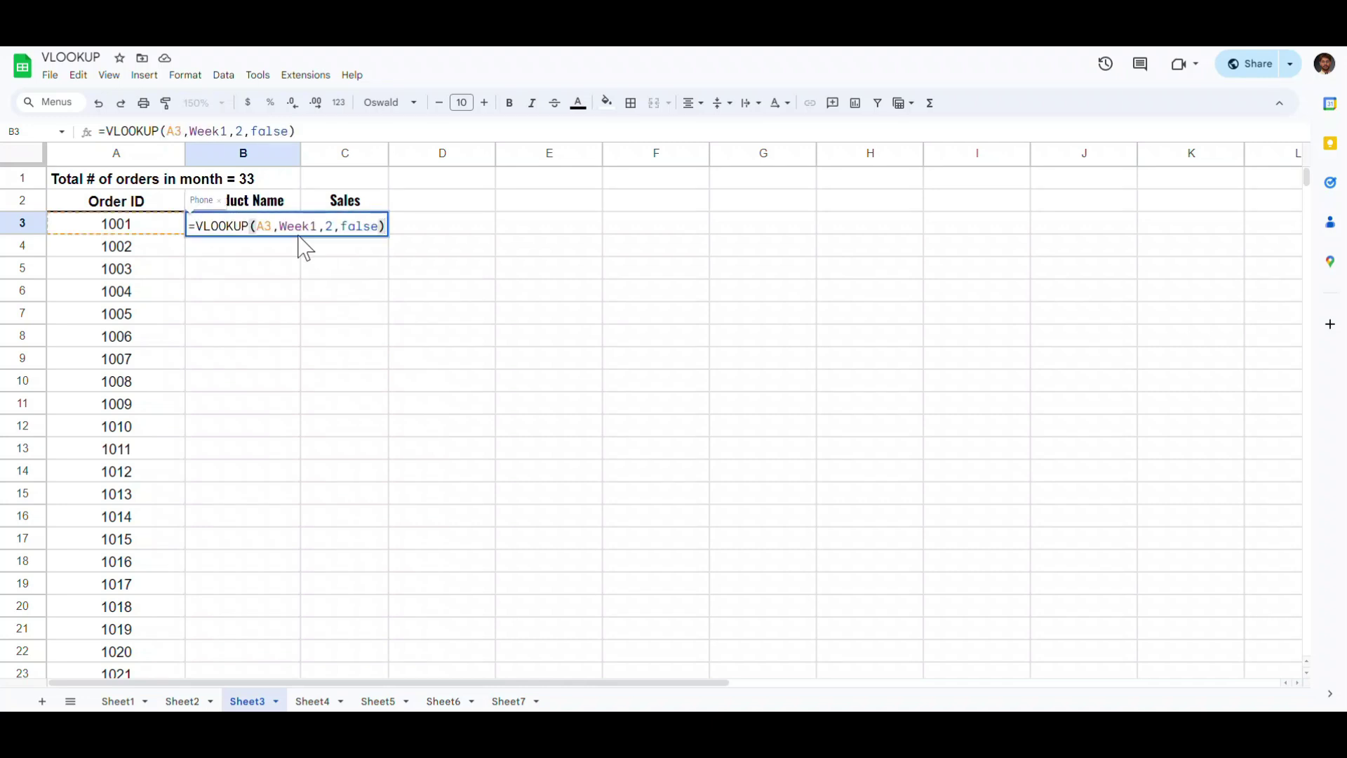
key(Escape)
drag(301, 234, 238, 203)
scroll(276, 421, up, 10)
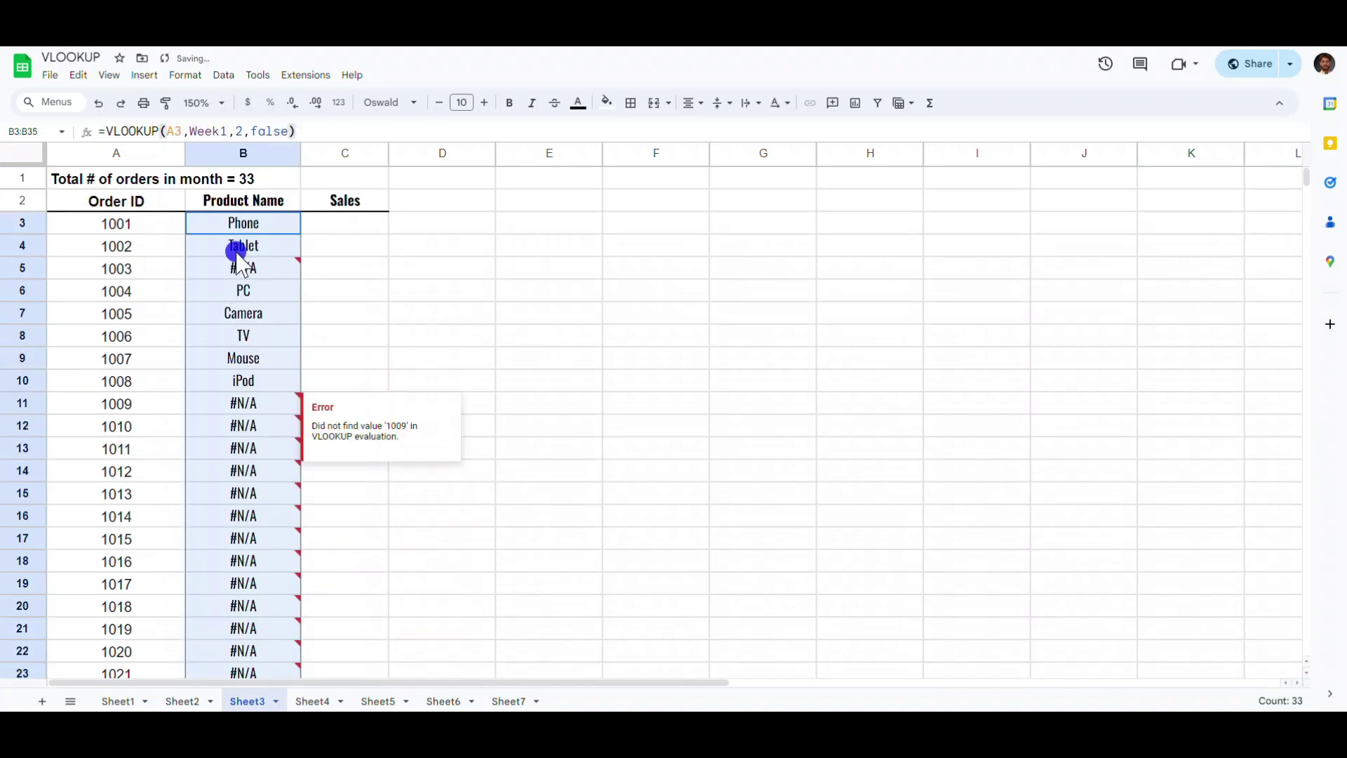
Step: Inspect the Product Name lookup results for orders 1001 to 1009, including the cell note for order 1003
click(242, 314)
click(254, 270)
click(244, 335)
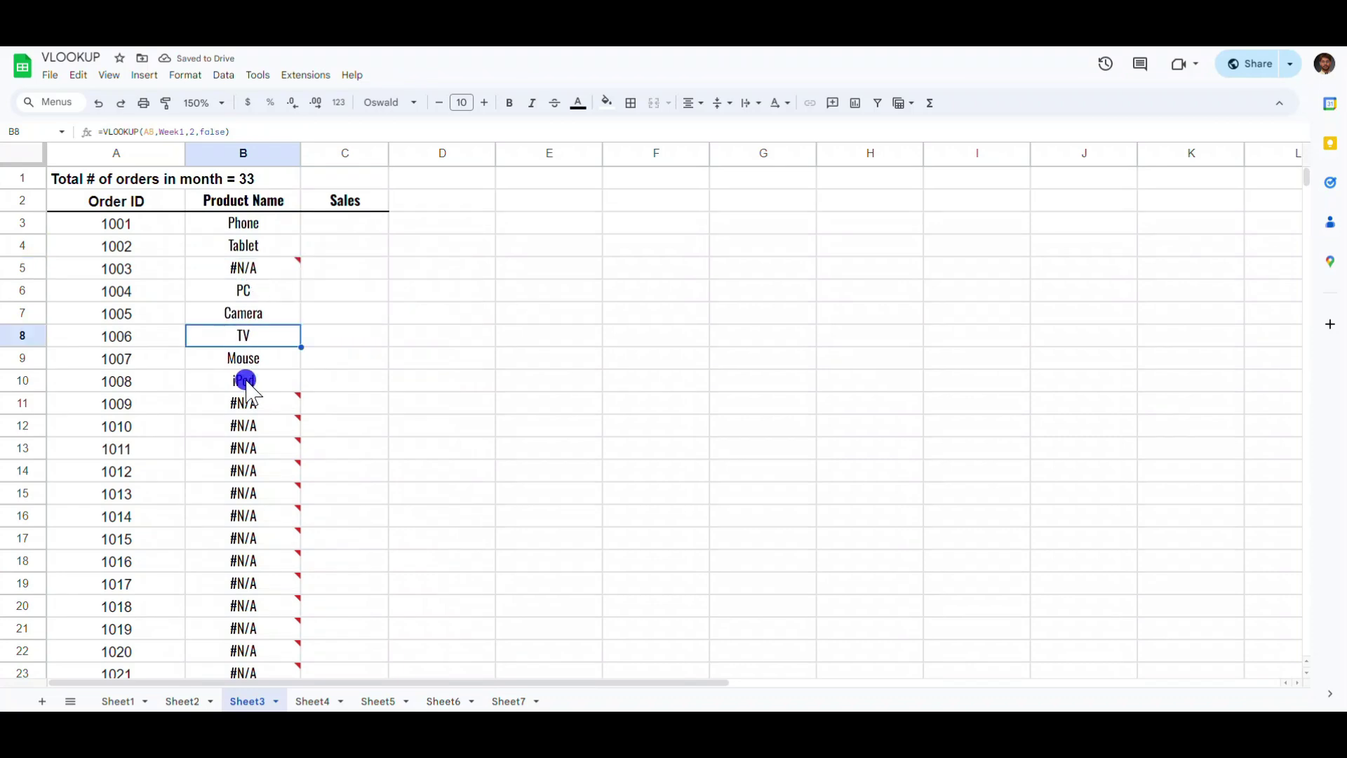
click(244, 381)
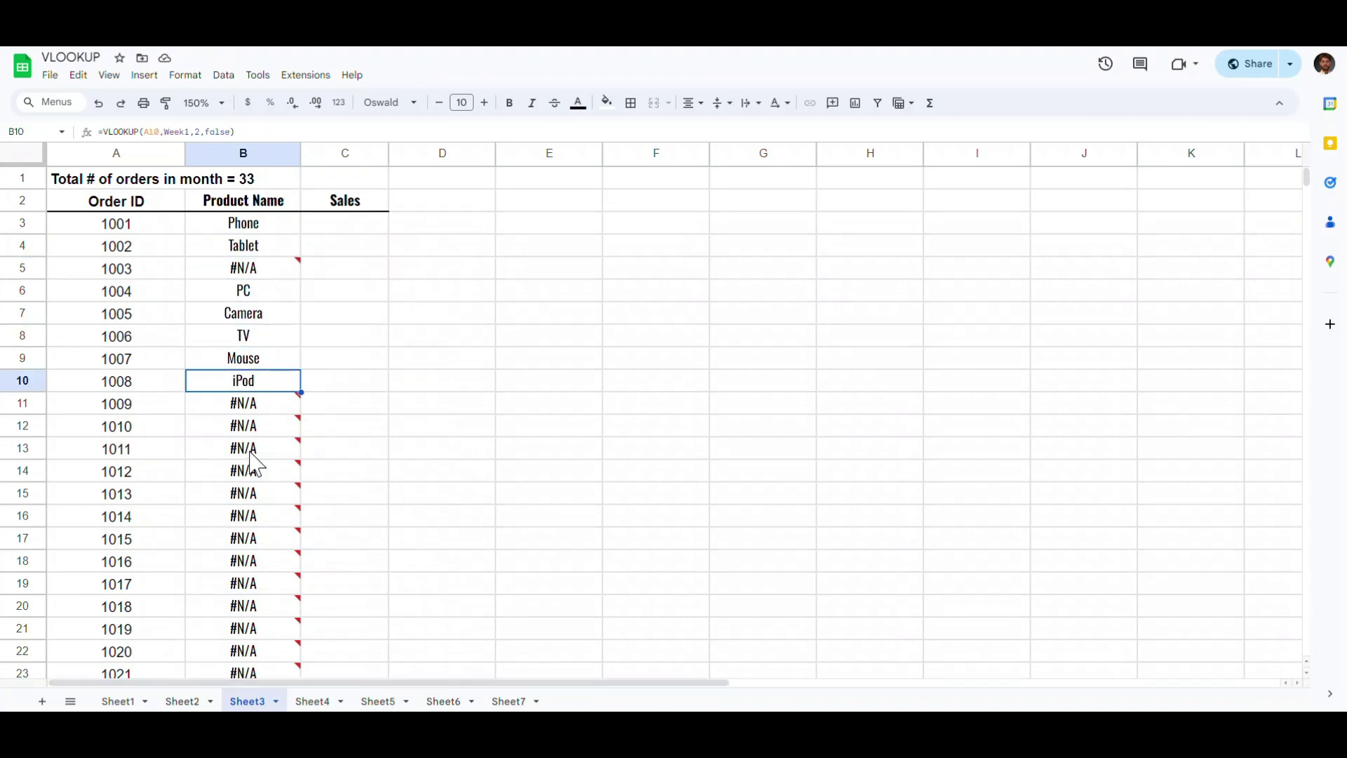
click(253, 405)
click(246, 226)
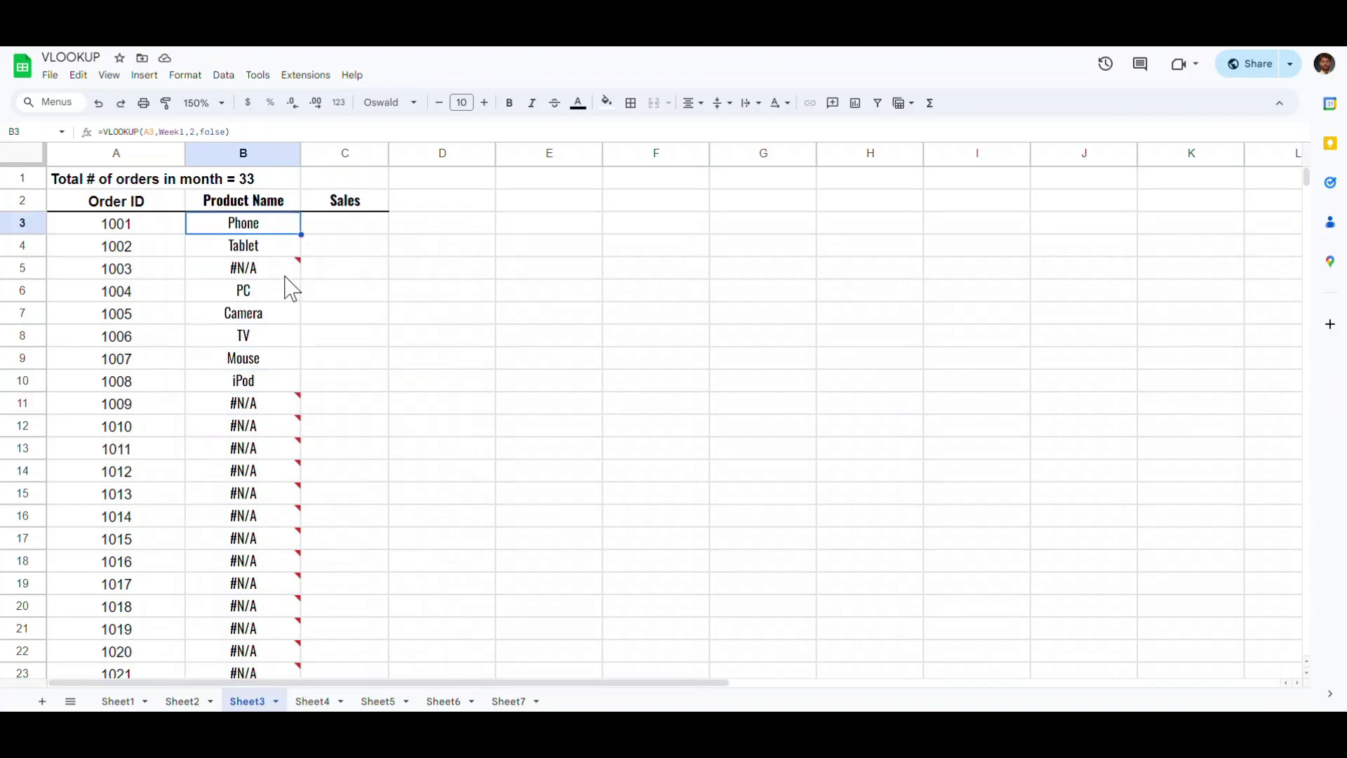
mouse_move(285, 277)
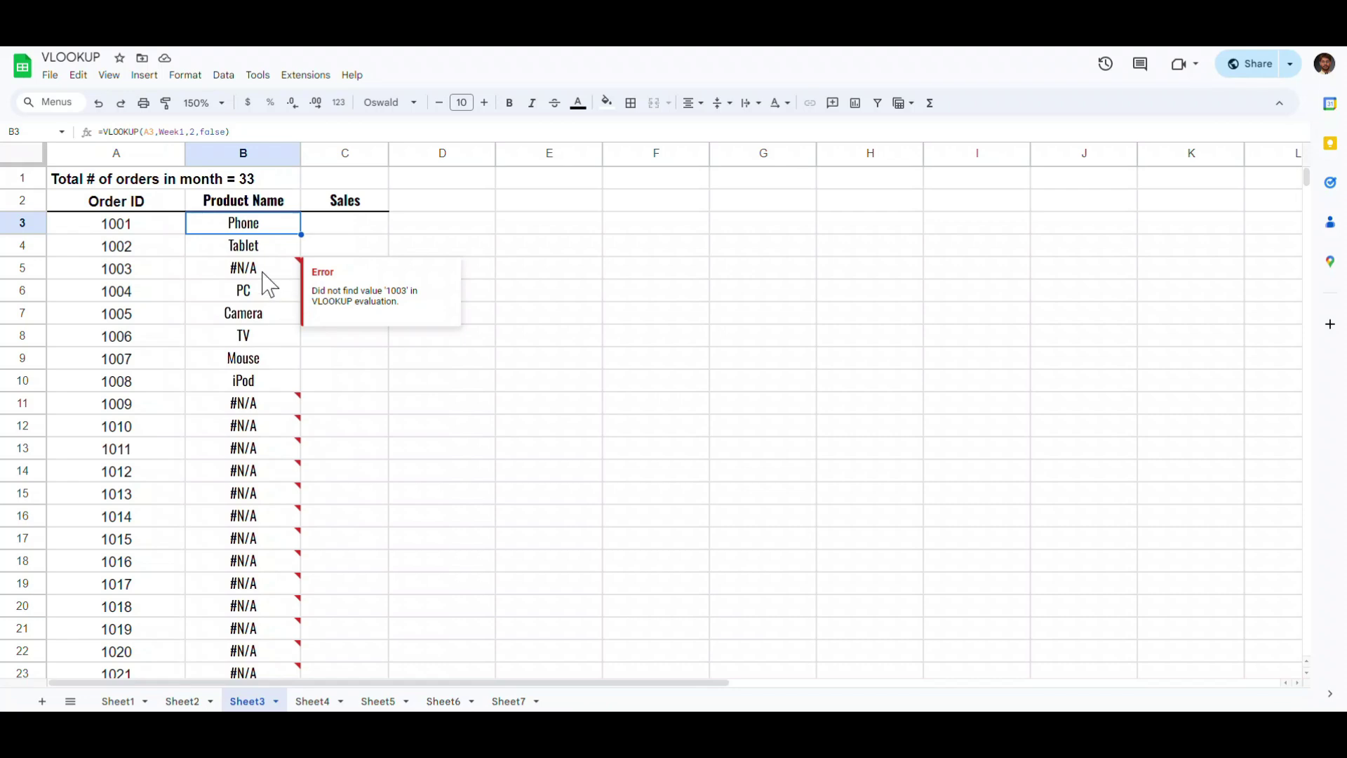
Step: Clear the filled Product Name formulas in B4:B35, keeping only the lookup in B3
click(250, 247)
key(ctrl+shift+Down)
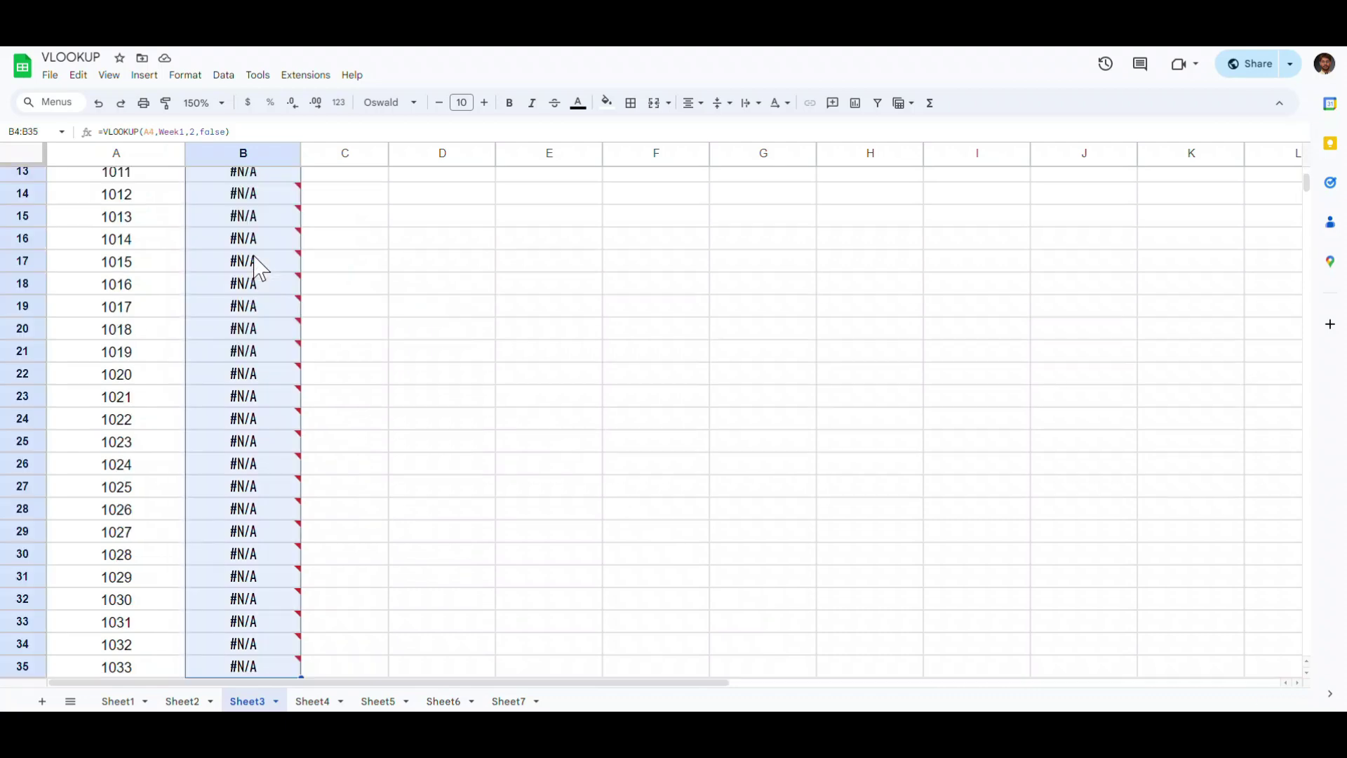
key(Delete)
key(ctrl+Up)
key(Down)
Step: Wrap the B3 lookup in IFERROR as =iferror(VLOOKUP(A3,Week1,2,false),"Order Cancelled")
key(F2)
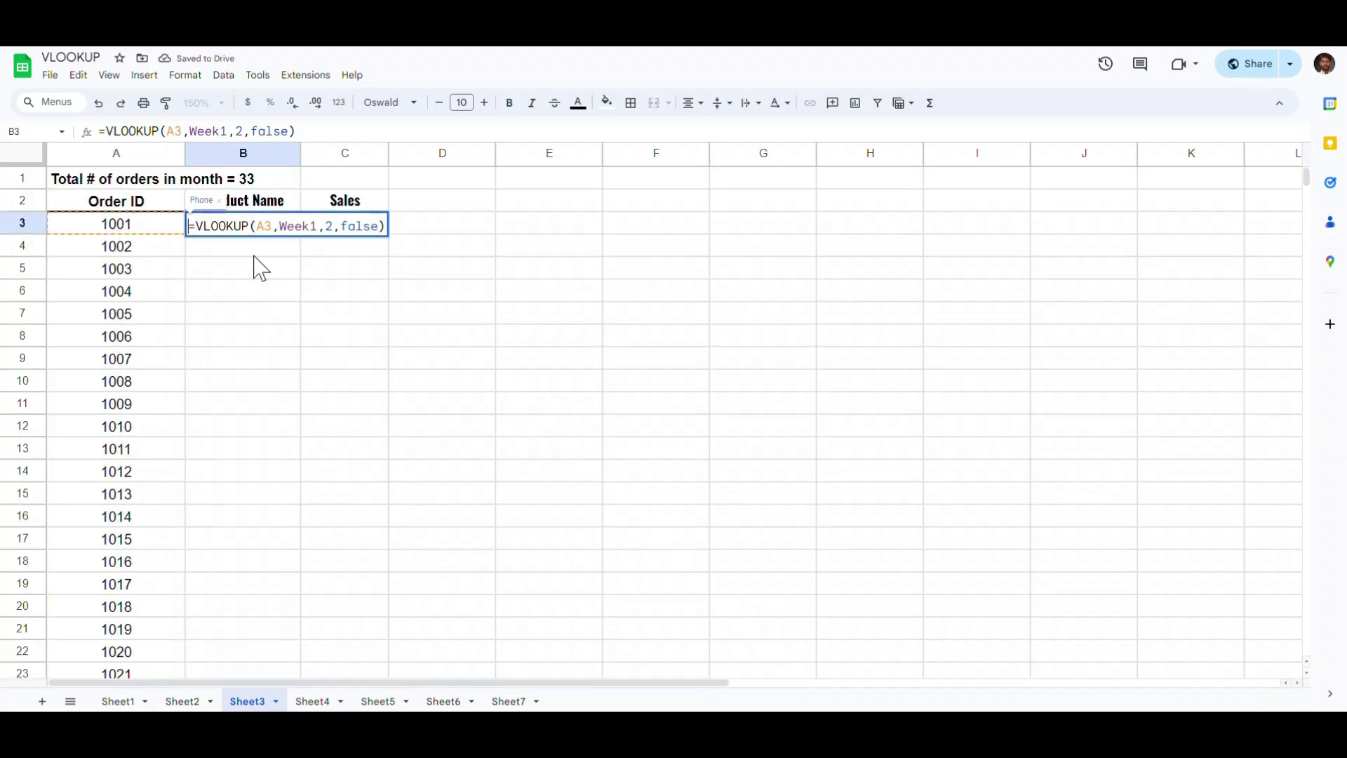
key(Home)
key(Right)
text(iferr)
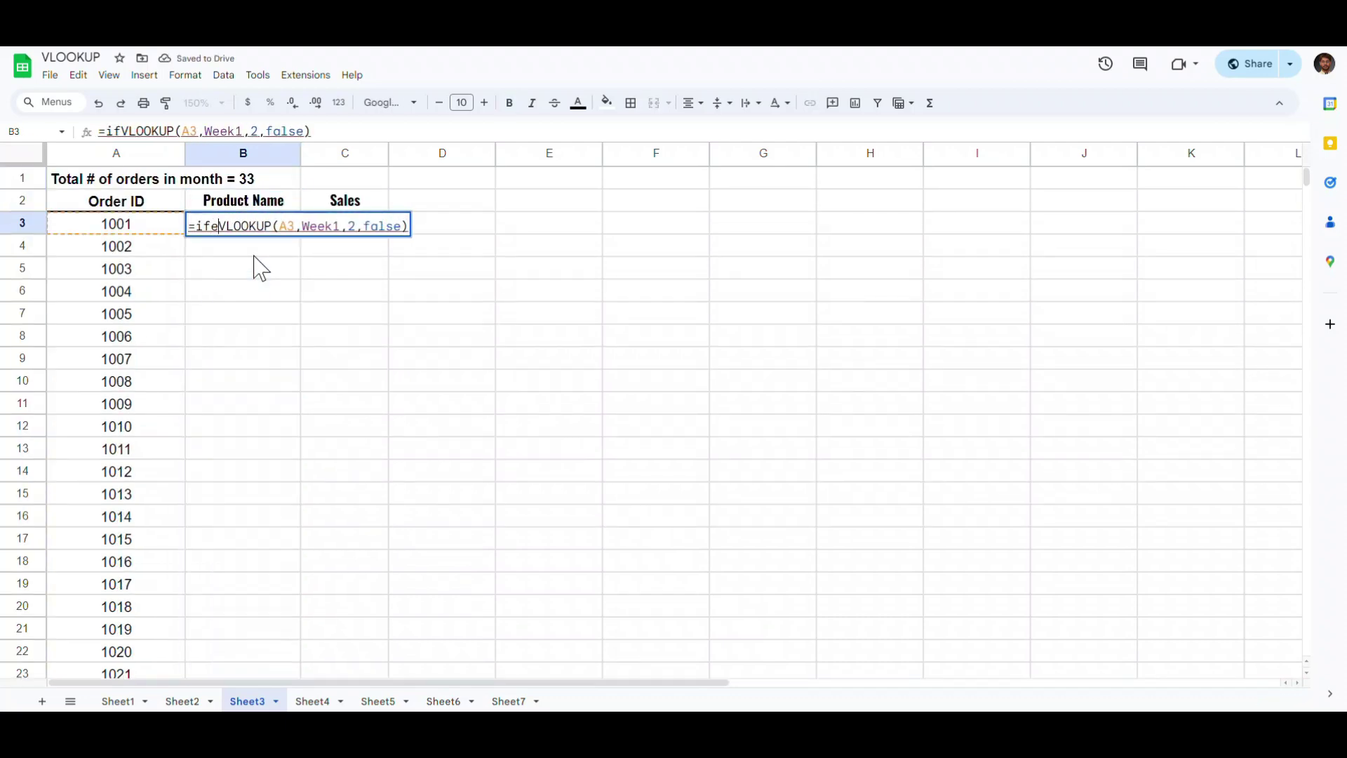
text(or()
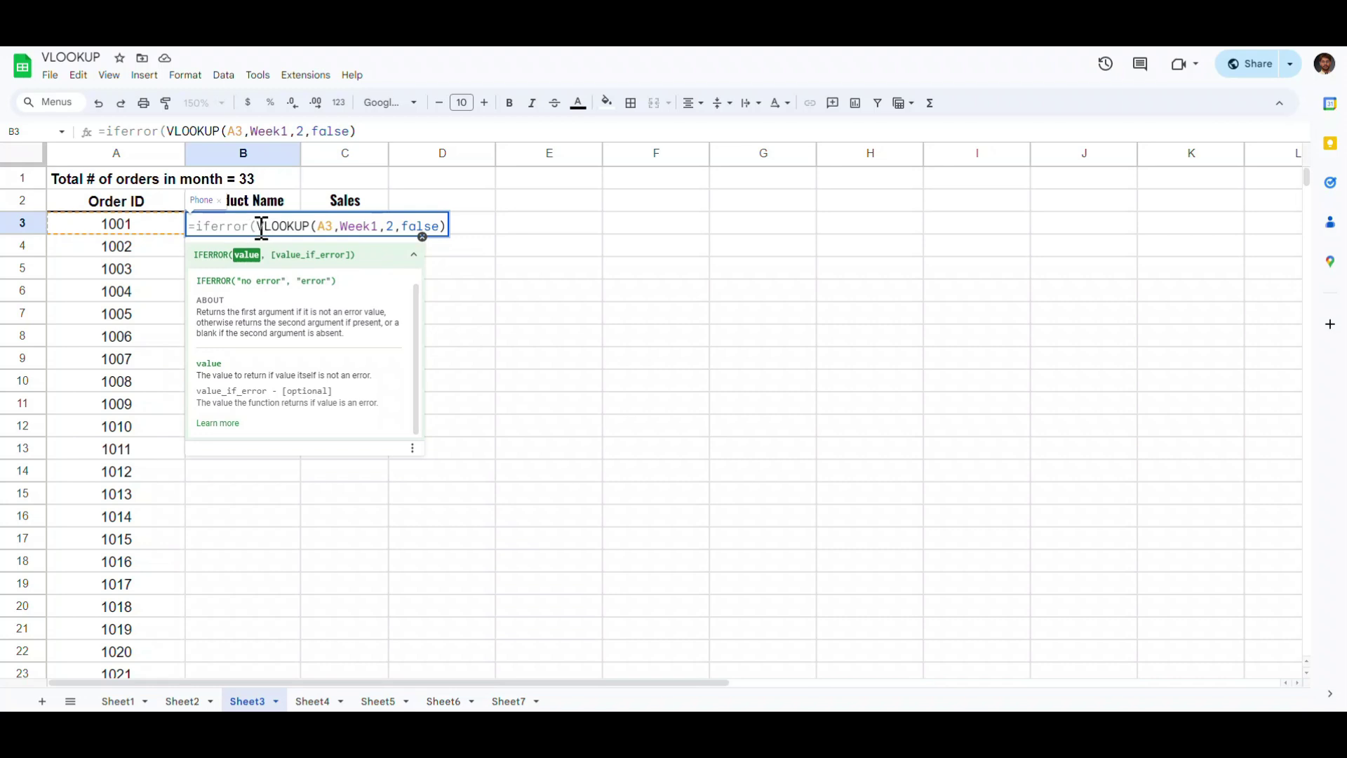
drag(258, 226, 447, 233)
click(436, 222)
text(,)
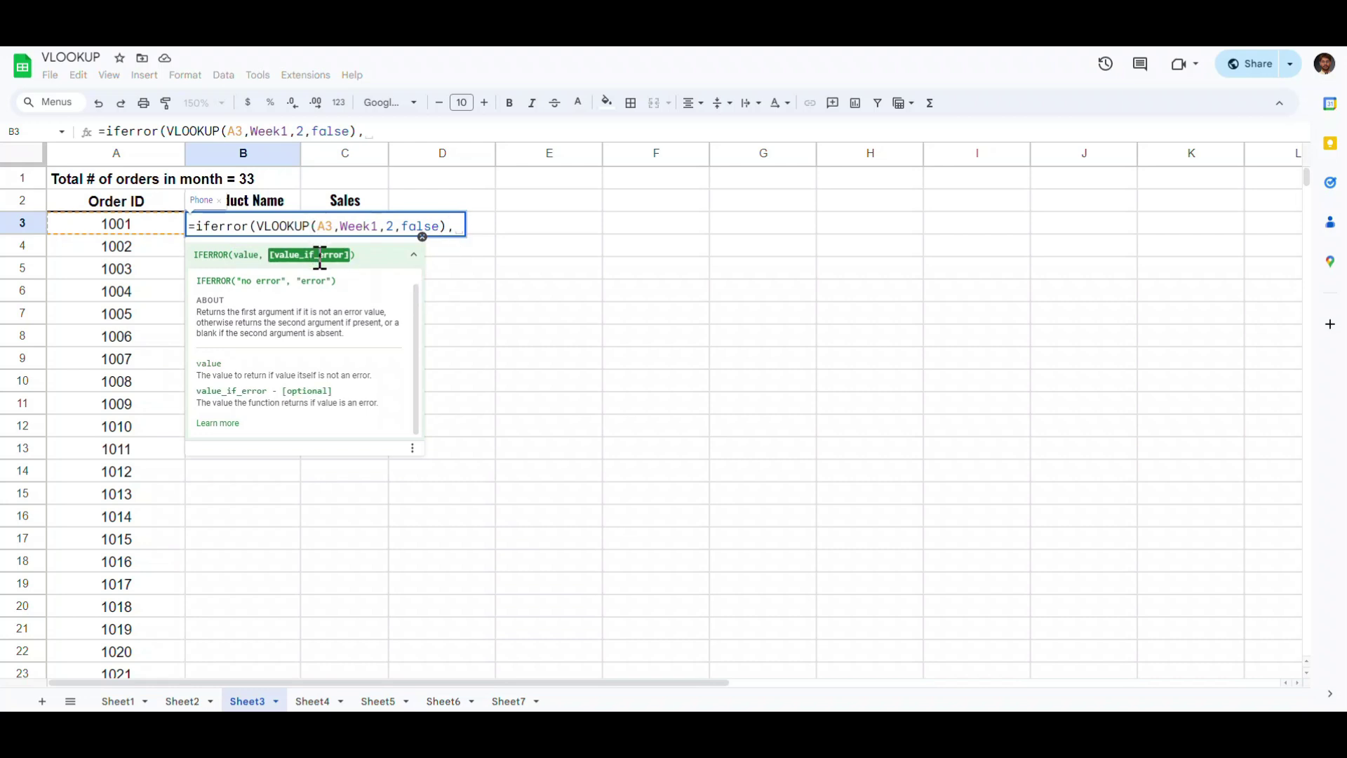
text(")
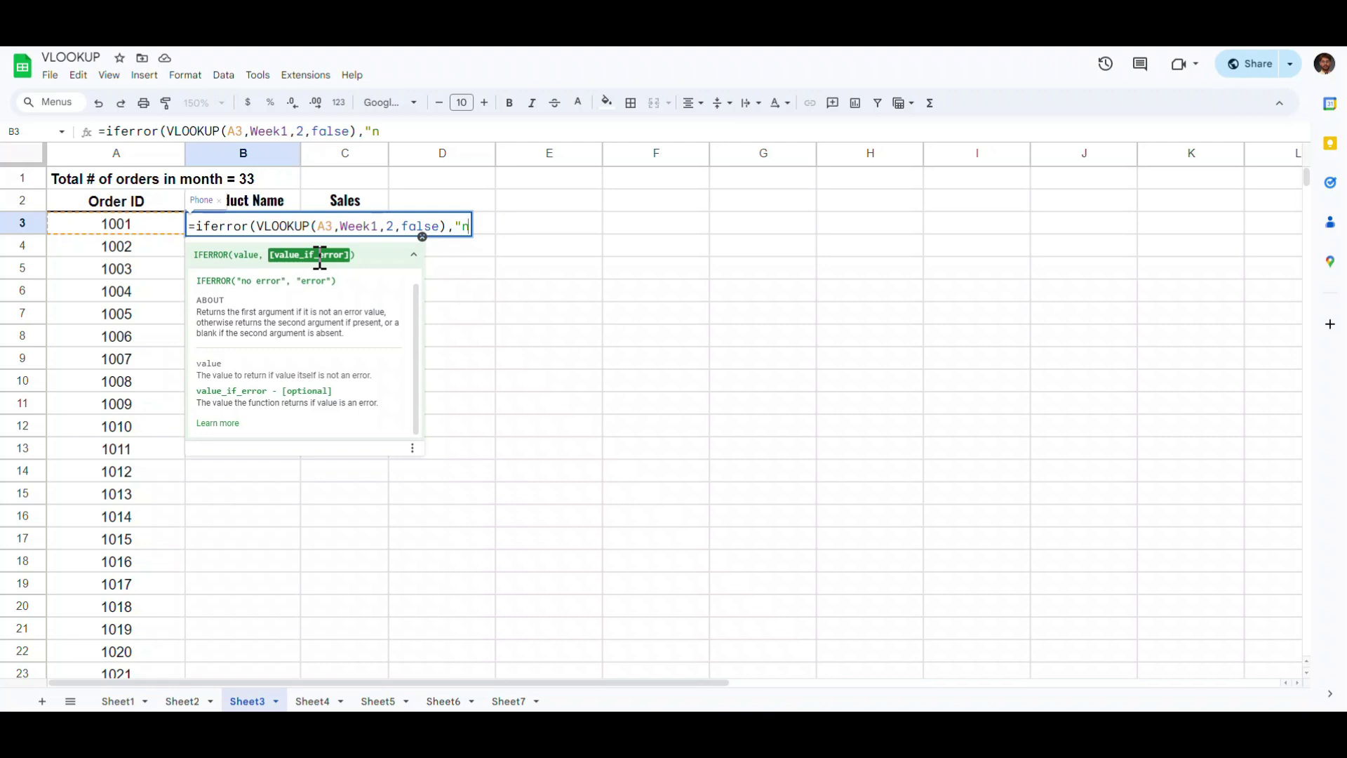
text(Order Cancelled)
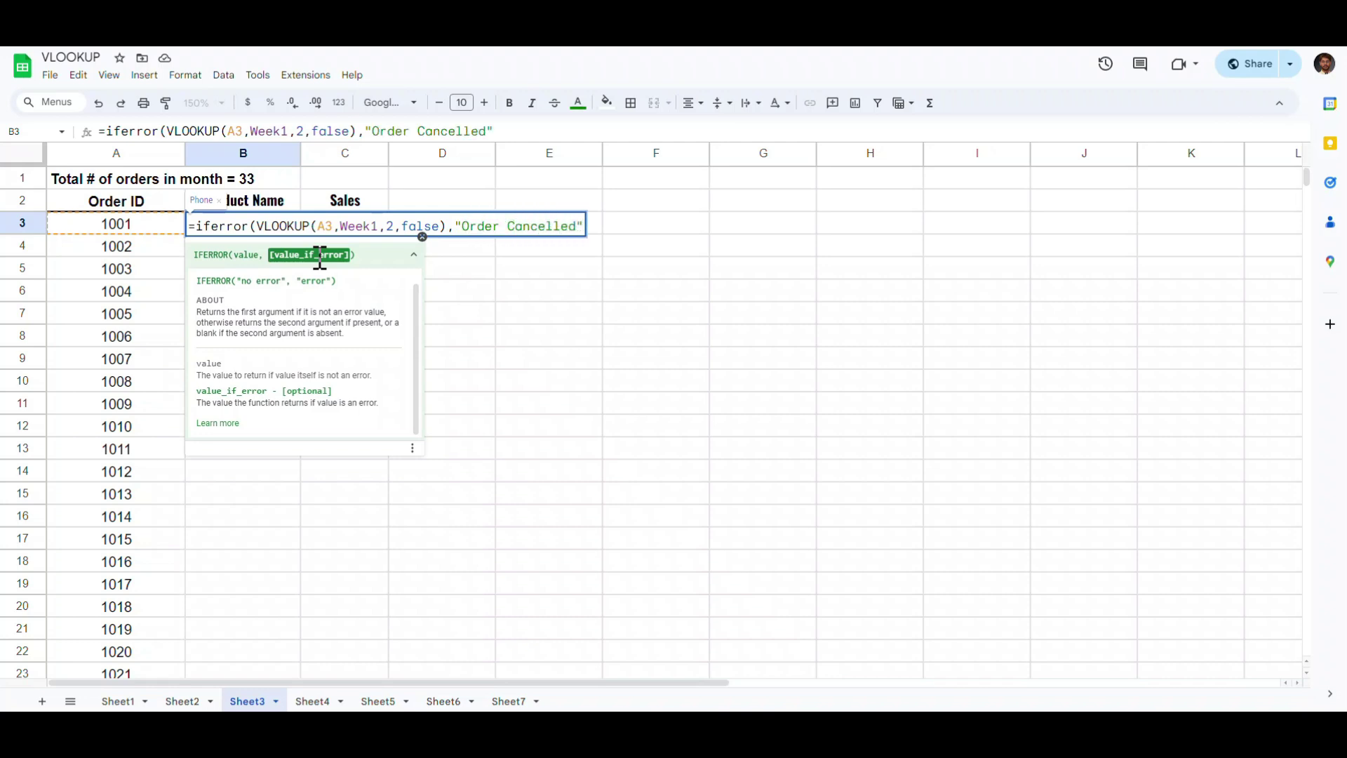
key(Return)
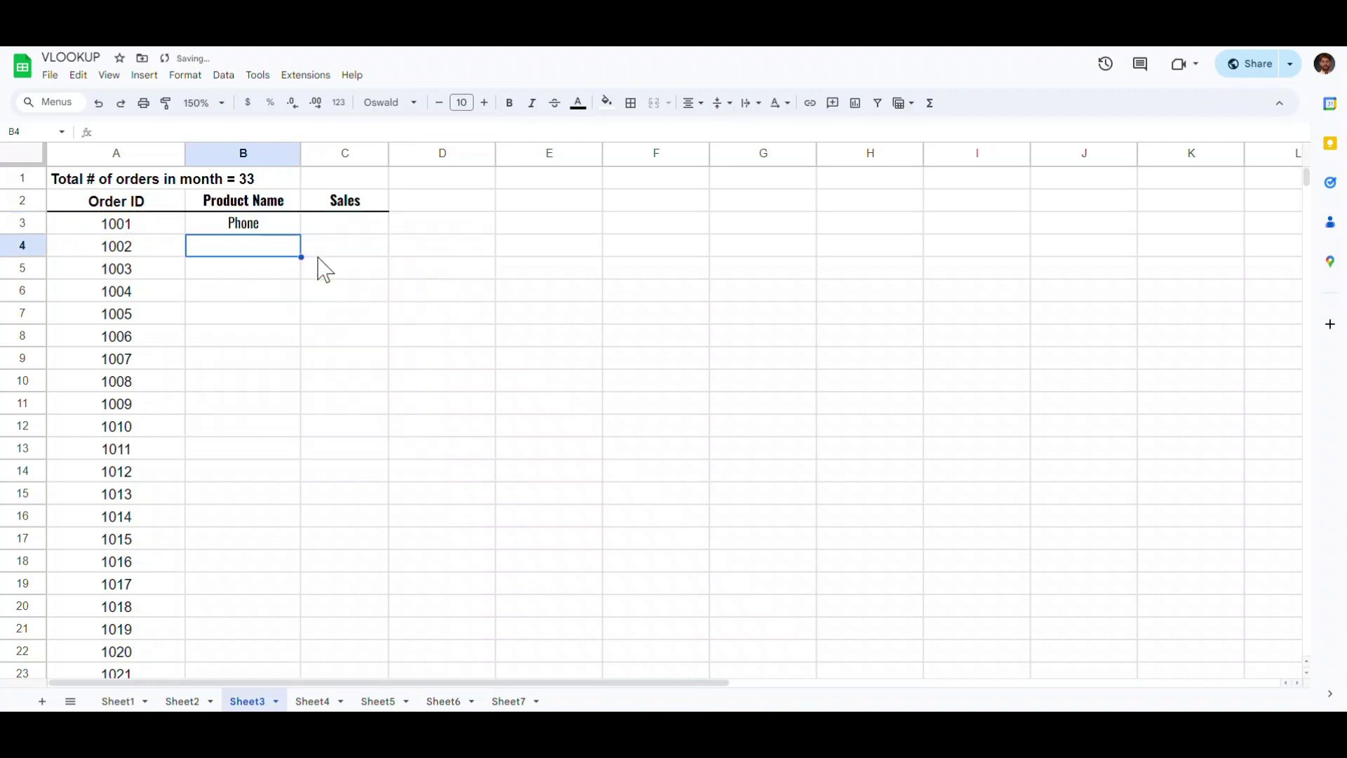
Step: Fill the IFERROR formula from B3 down to B35 and check where the fallback text is used
click(265, 224)
drag(301, 234, 295, 393)
scroll(346, 394, up, 6)
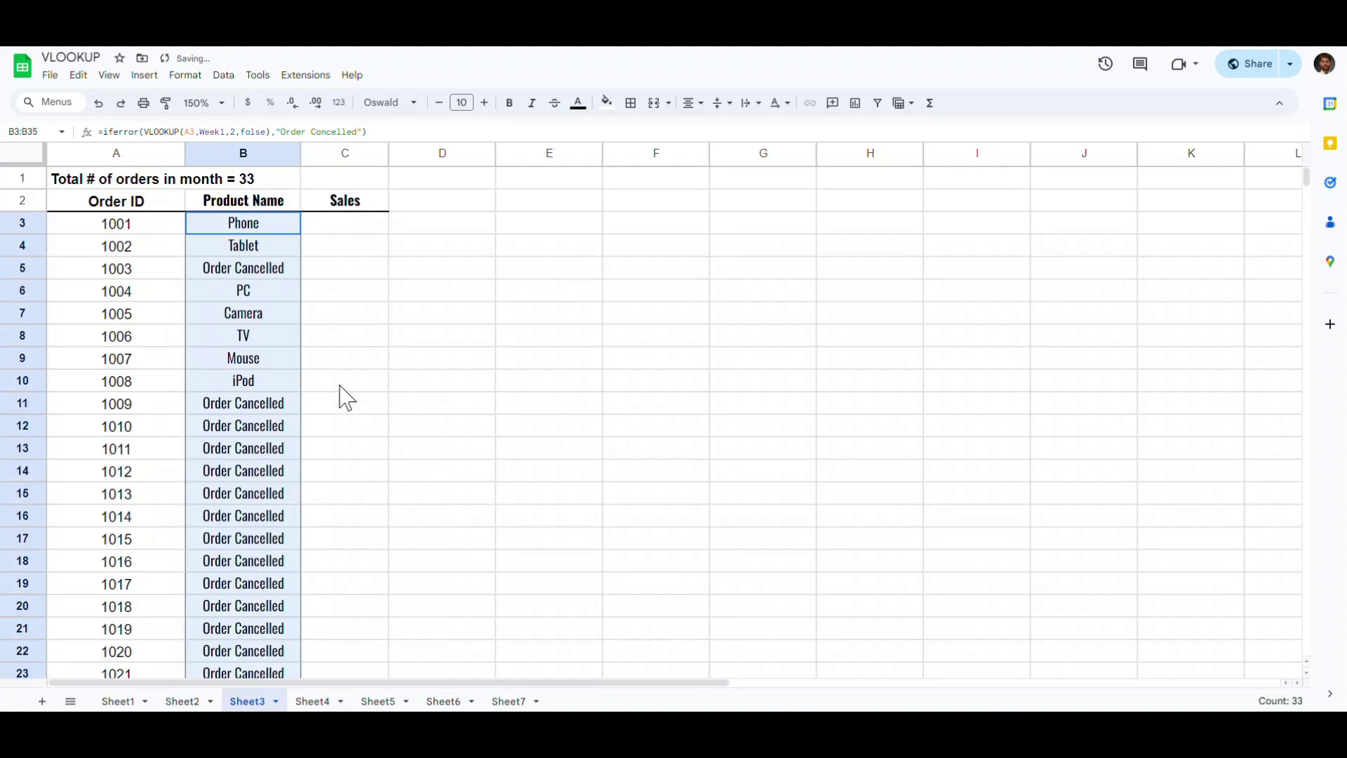
click(247, 269)
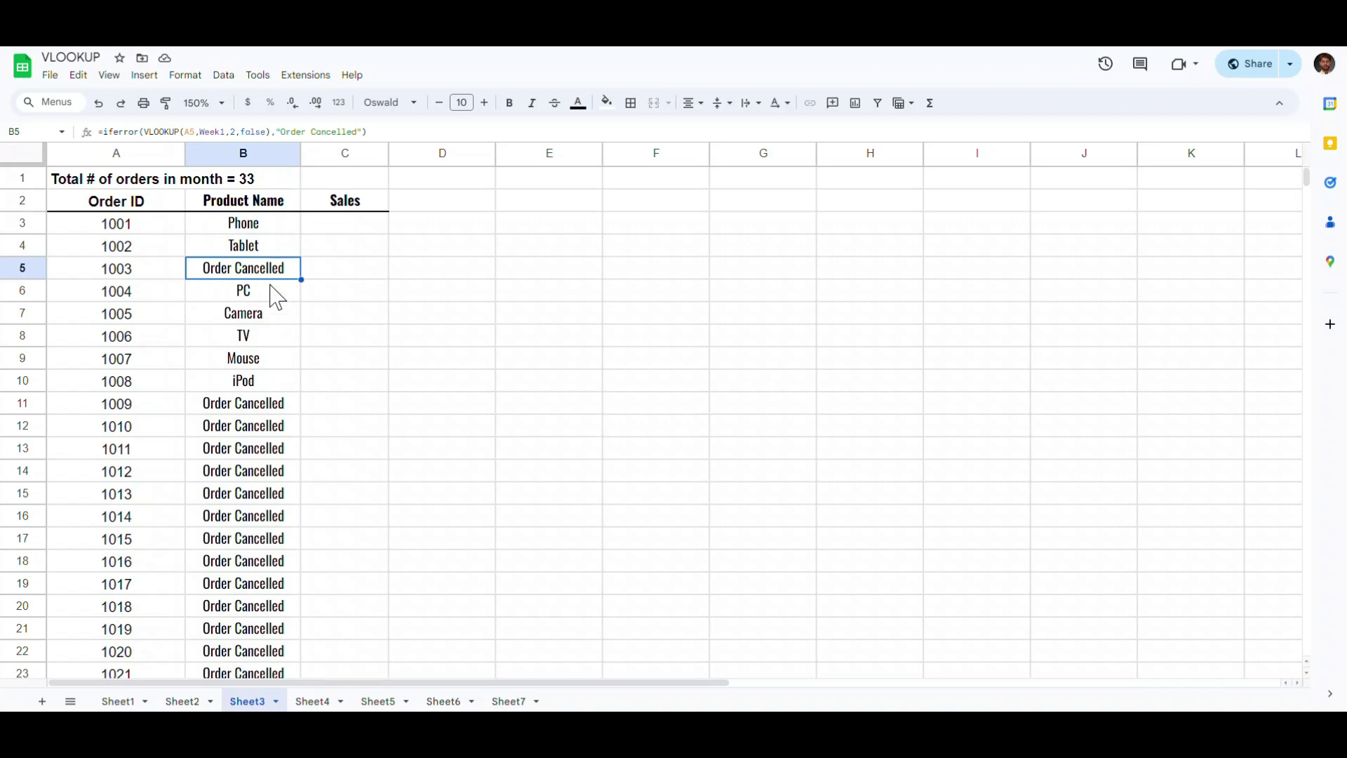
drag(272, 416, 255, 514)
click(251, 223)
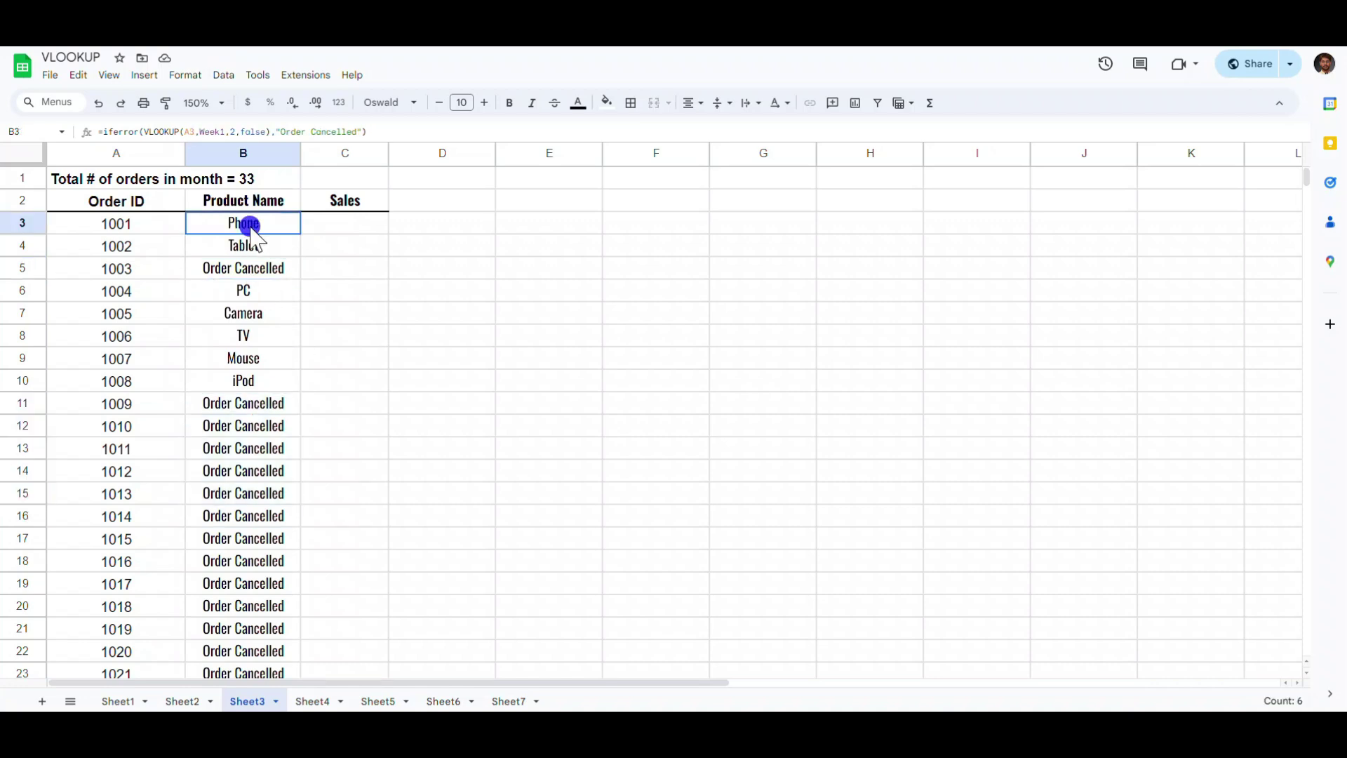
Step: Clear the filled IFERROR formulas from B4:B35, leaving B3 in place
click(252, 246)
key(ctrl+shift+Down)
key(Delete)
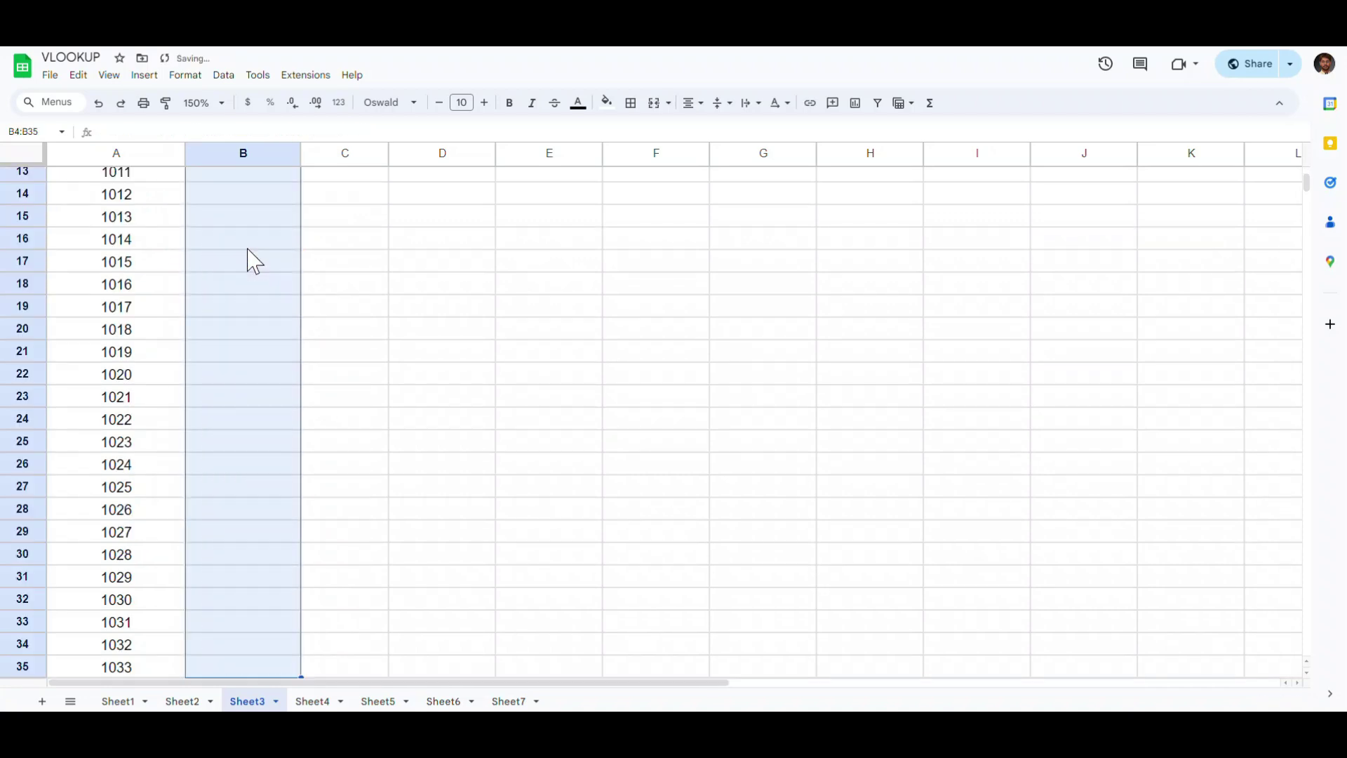
Step: Copy the formula text of B3 into C3 with A3 still as the search key and change its range to Week2
key(Up)
key(Return)
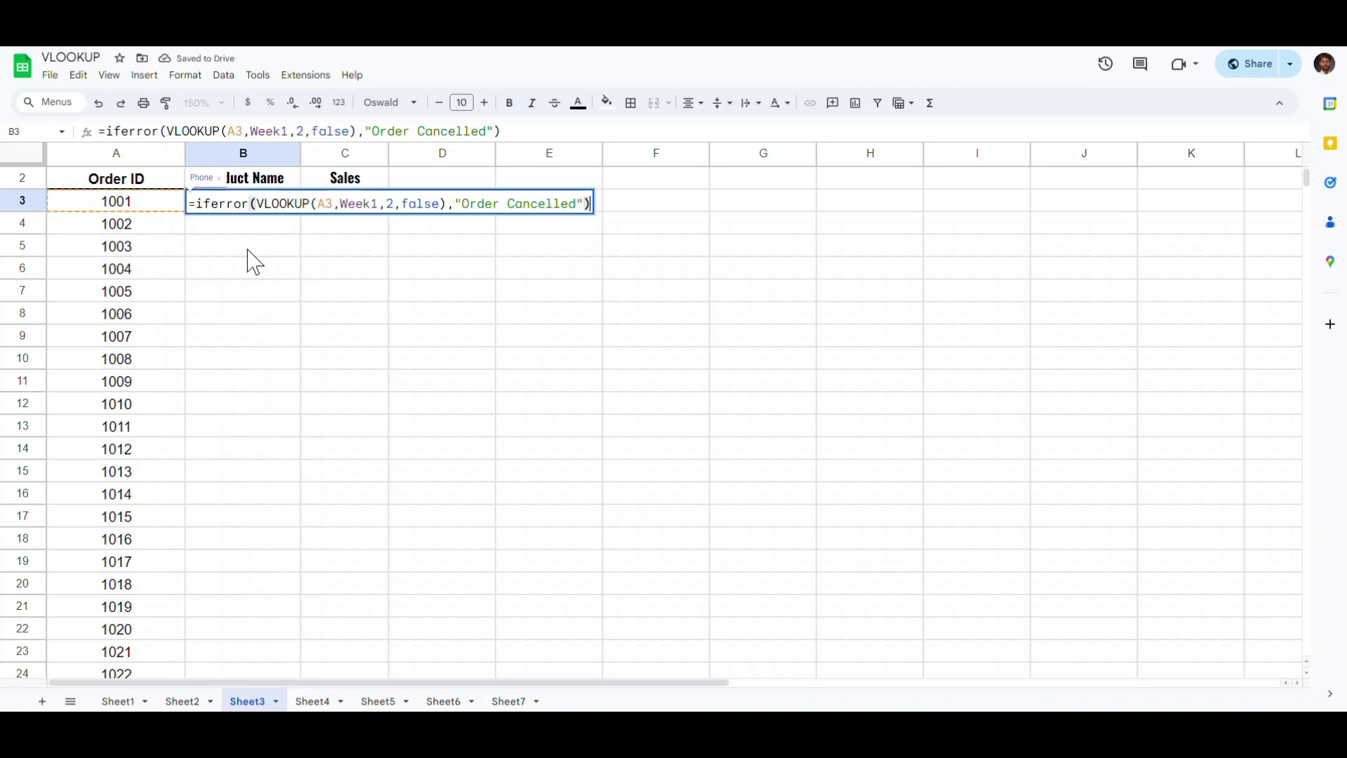
key(ctrl+a)
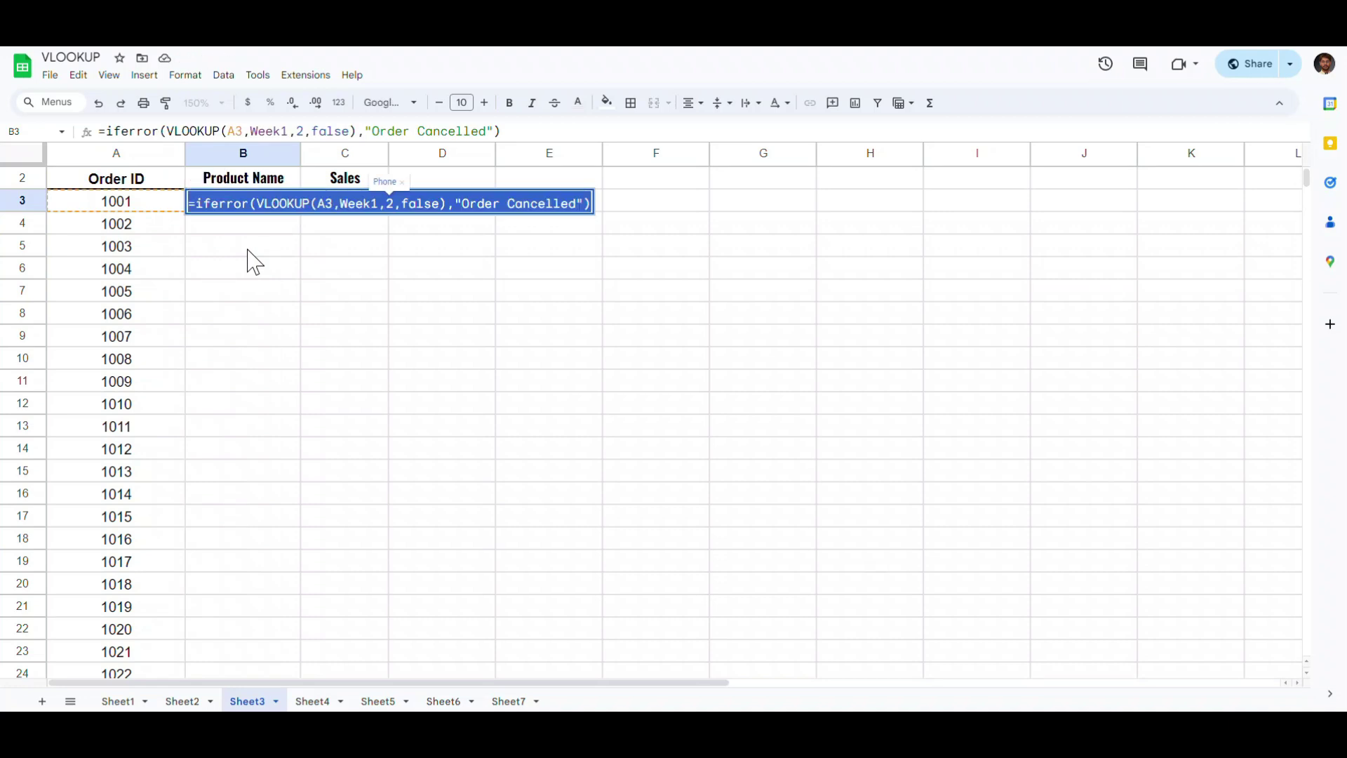
key(Right)
key(ctrl+a)
key(ctrl+c)
key(Return)
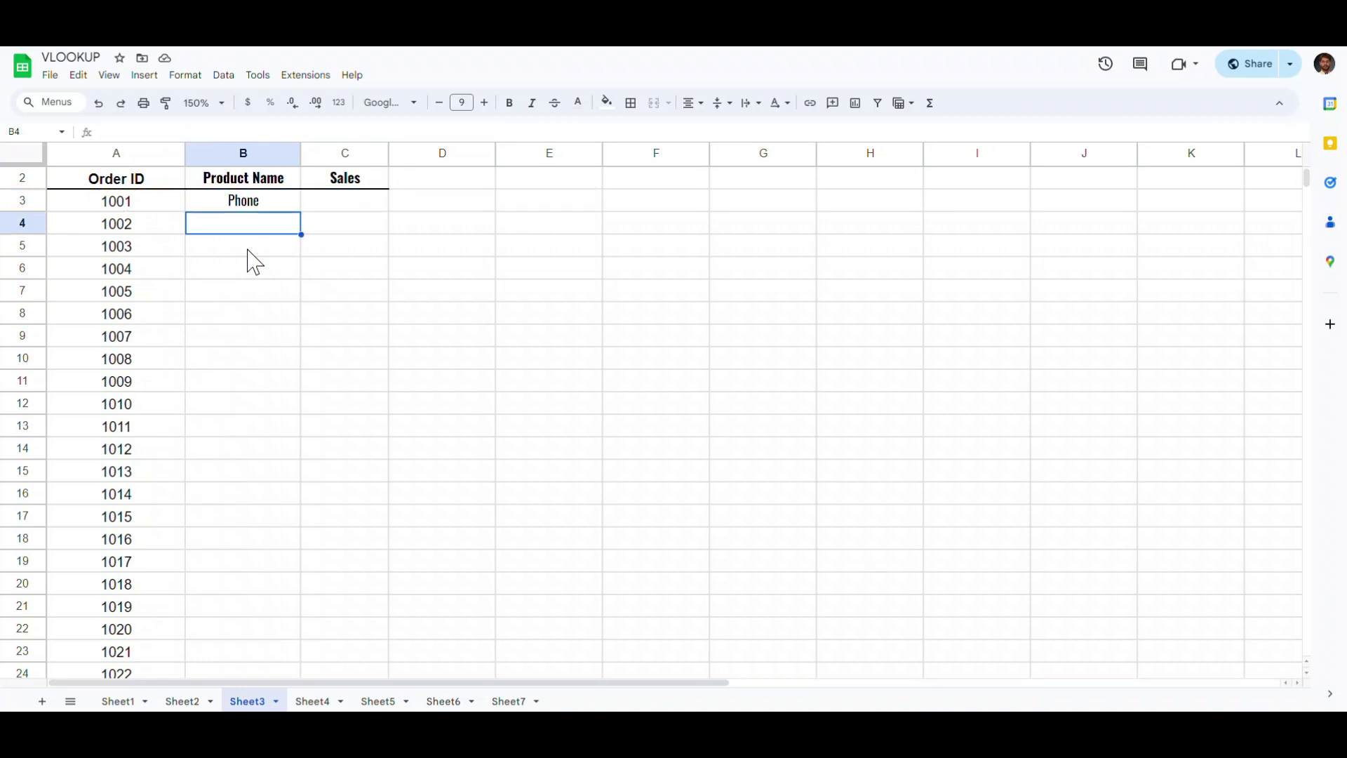
key(Up)
key(Right)
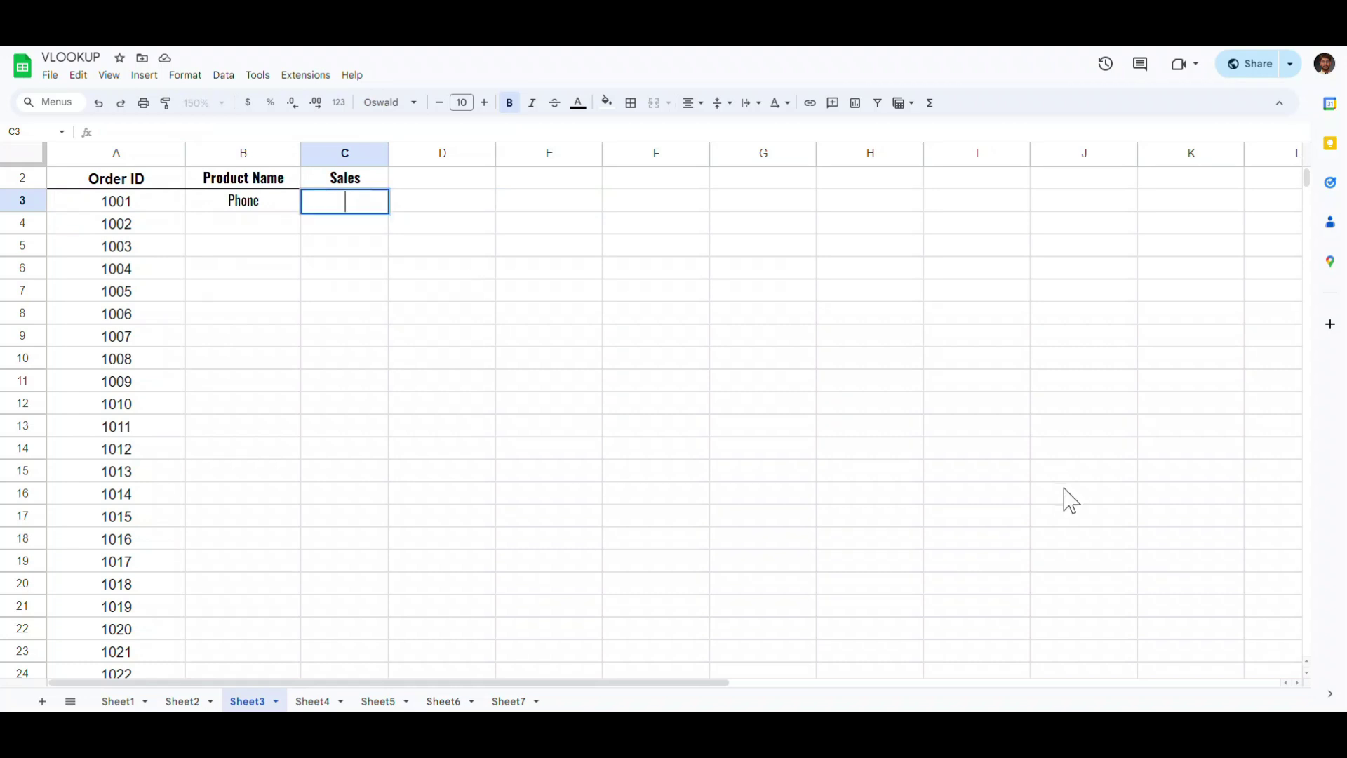
key(ctrl+v)
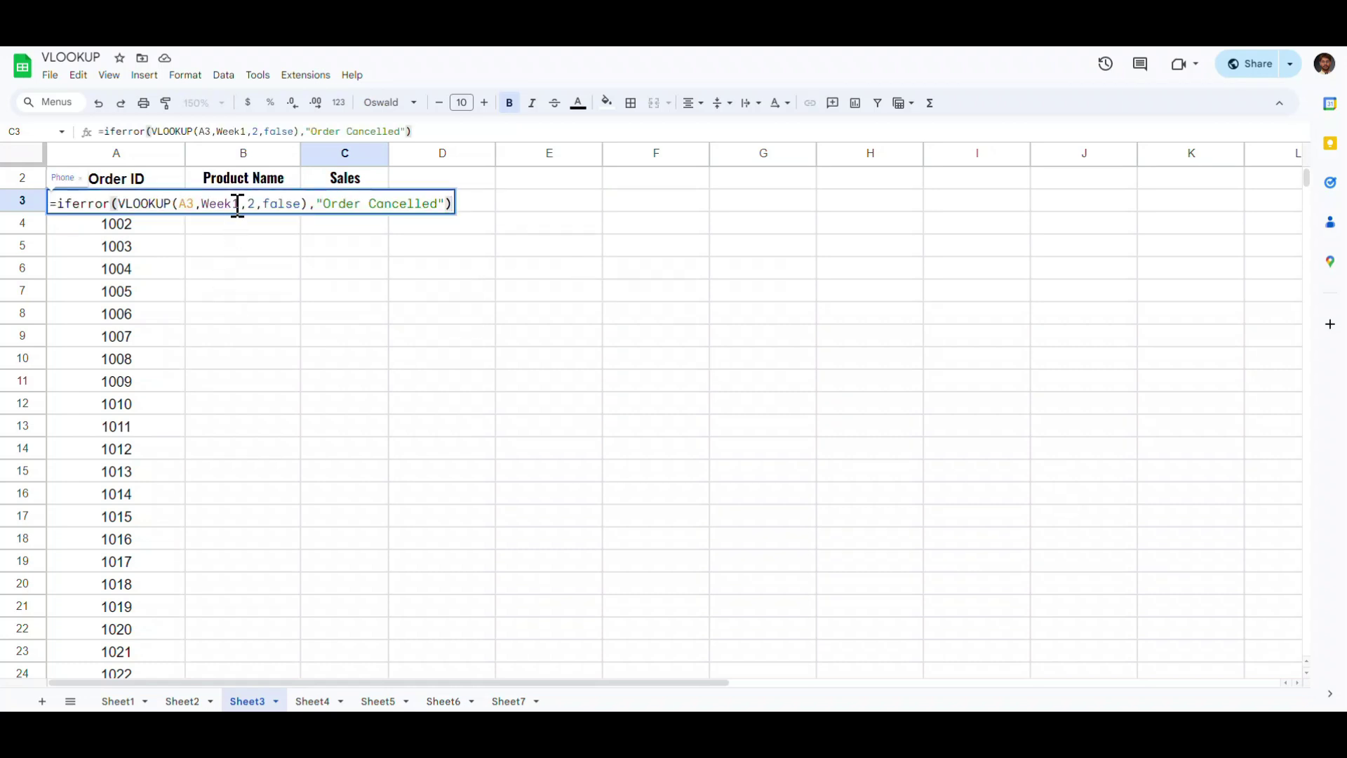
click(238, 204)
key(BackSpace)
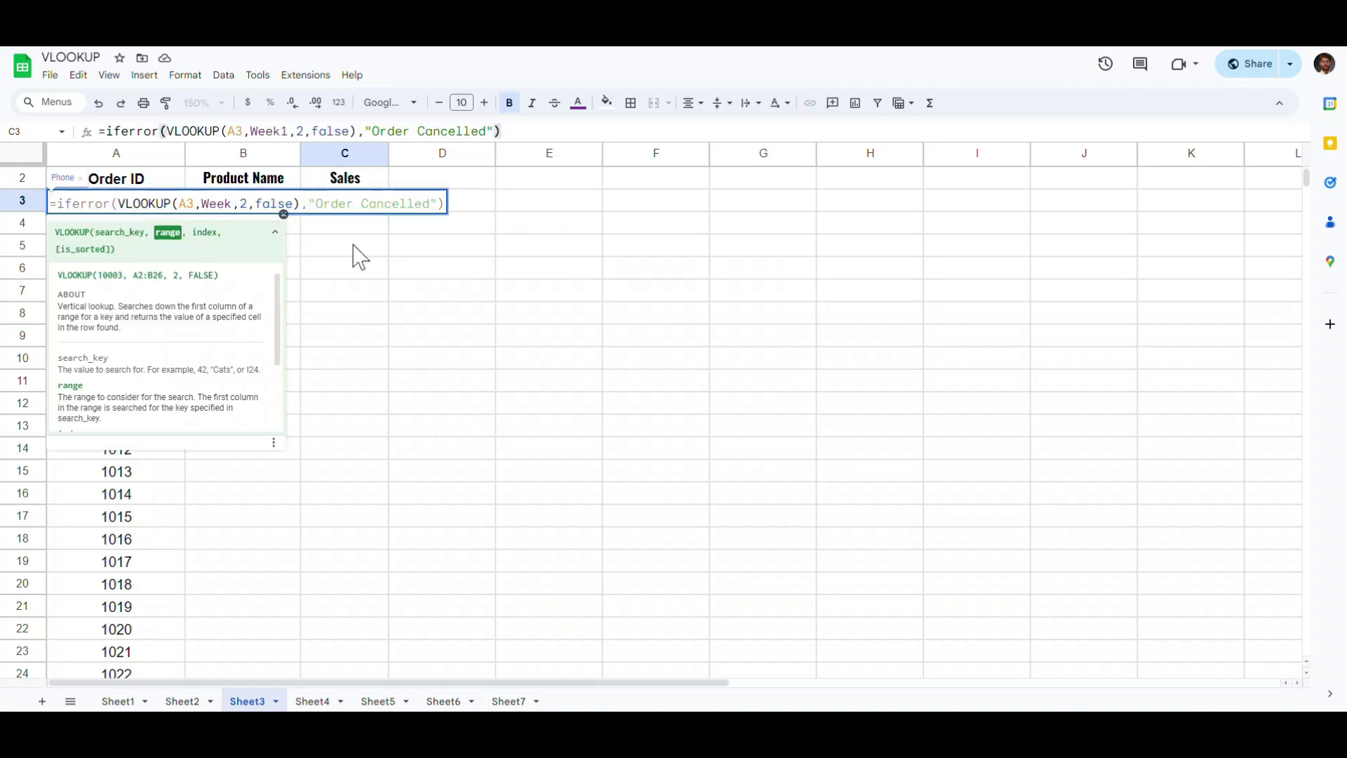
click(101, 249)
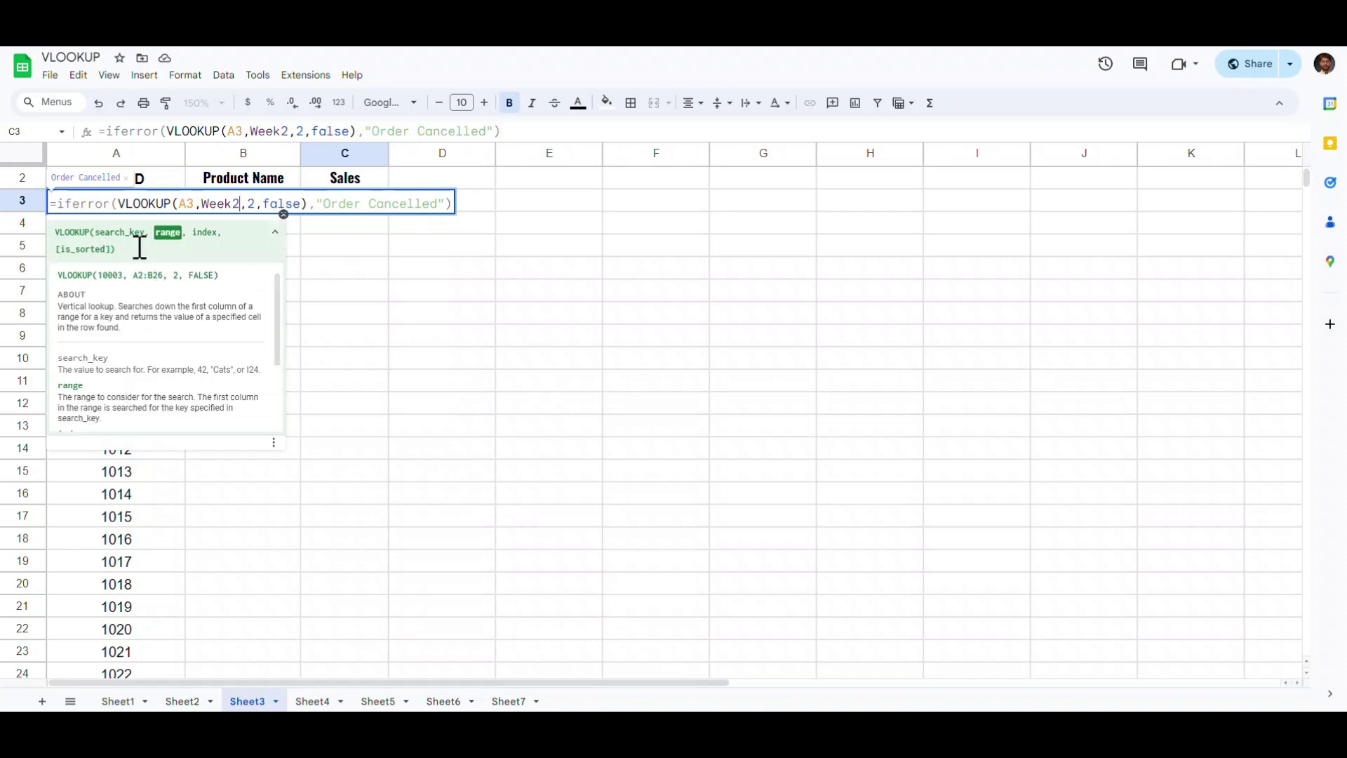
key(Return)
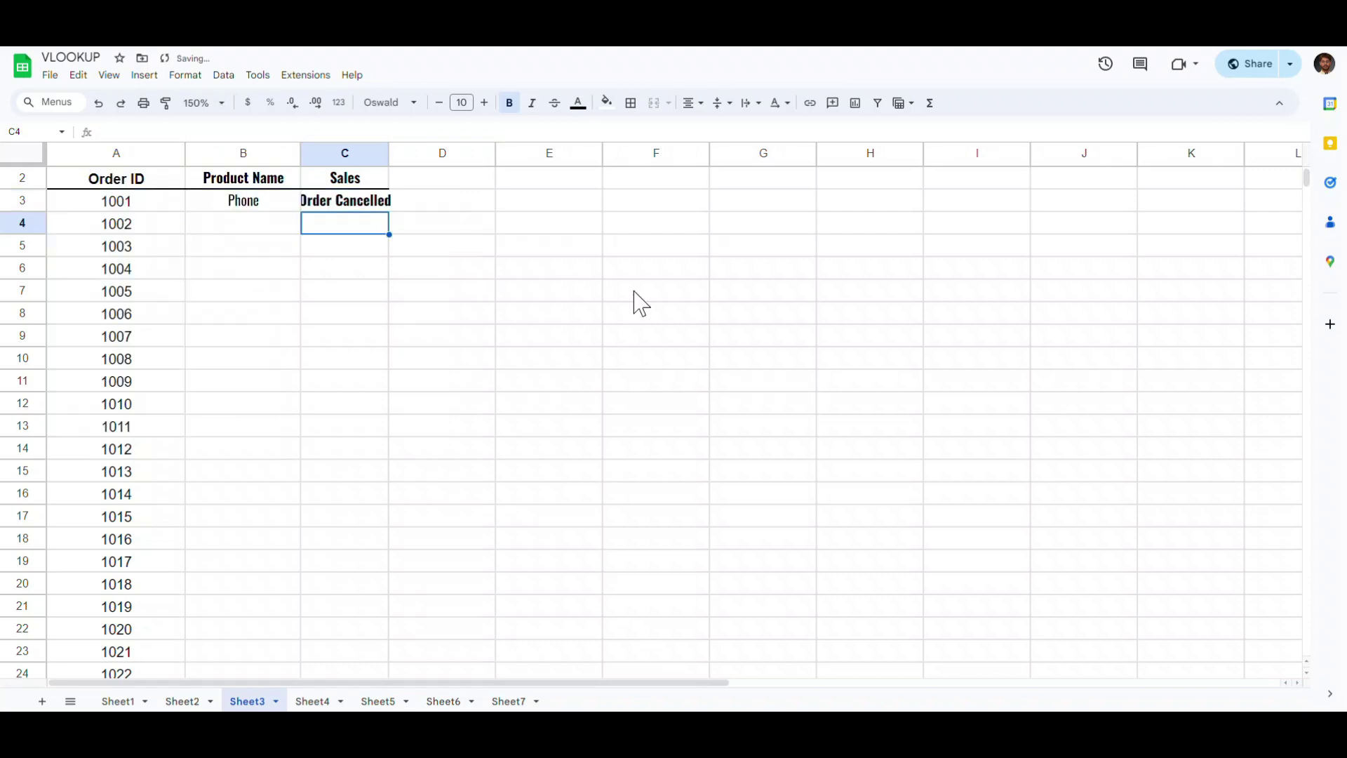
Step: Enter the same IFERROR lookup of A3 in D3 with the named range Week3
double_click(365, 203)
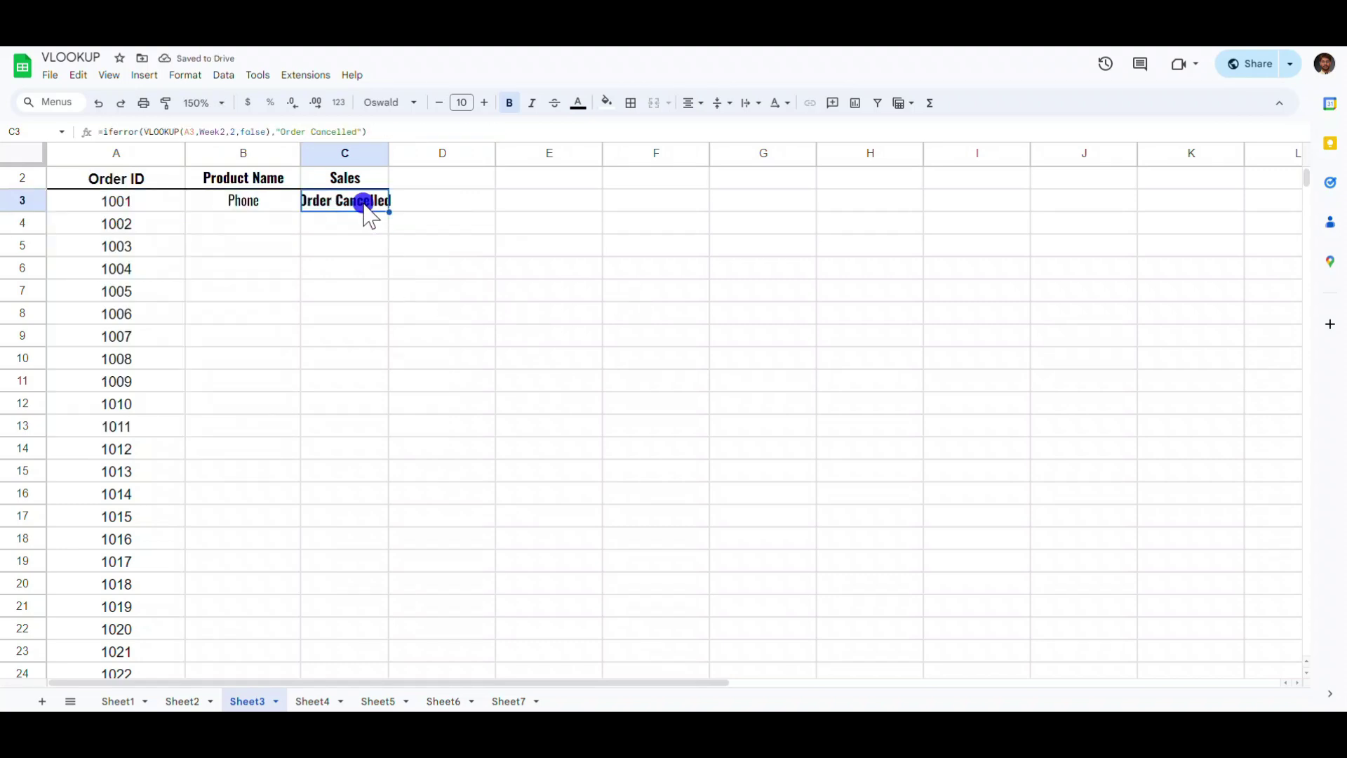
key(Tab)
key(Return)
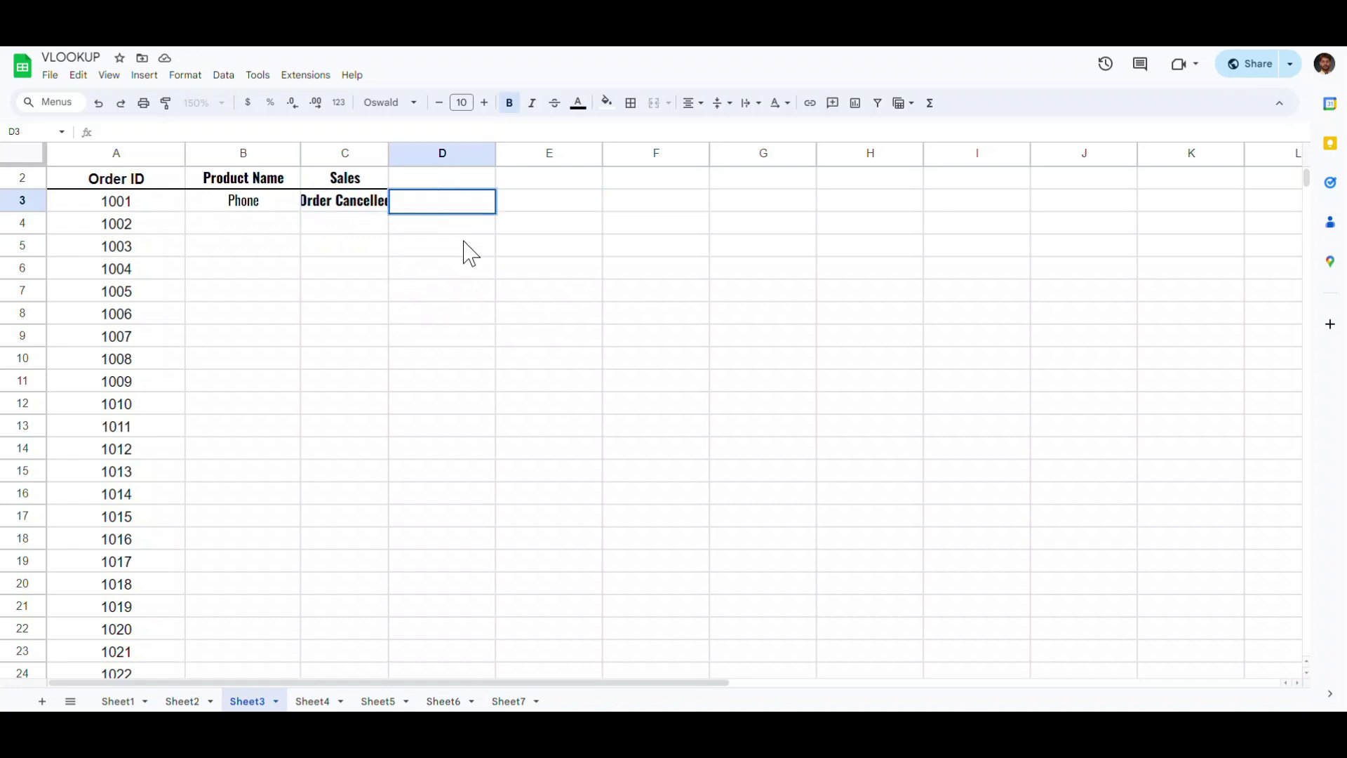
key(Left)
key(Left)
key(Return)
click(381, 206)
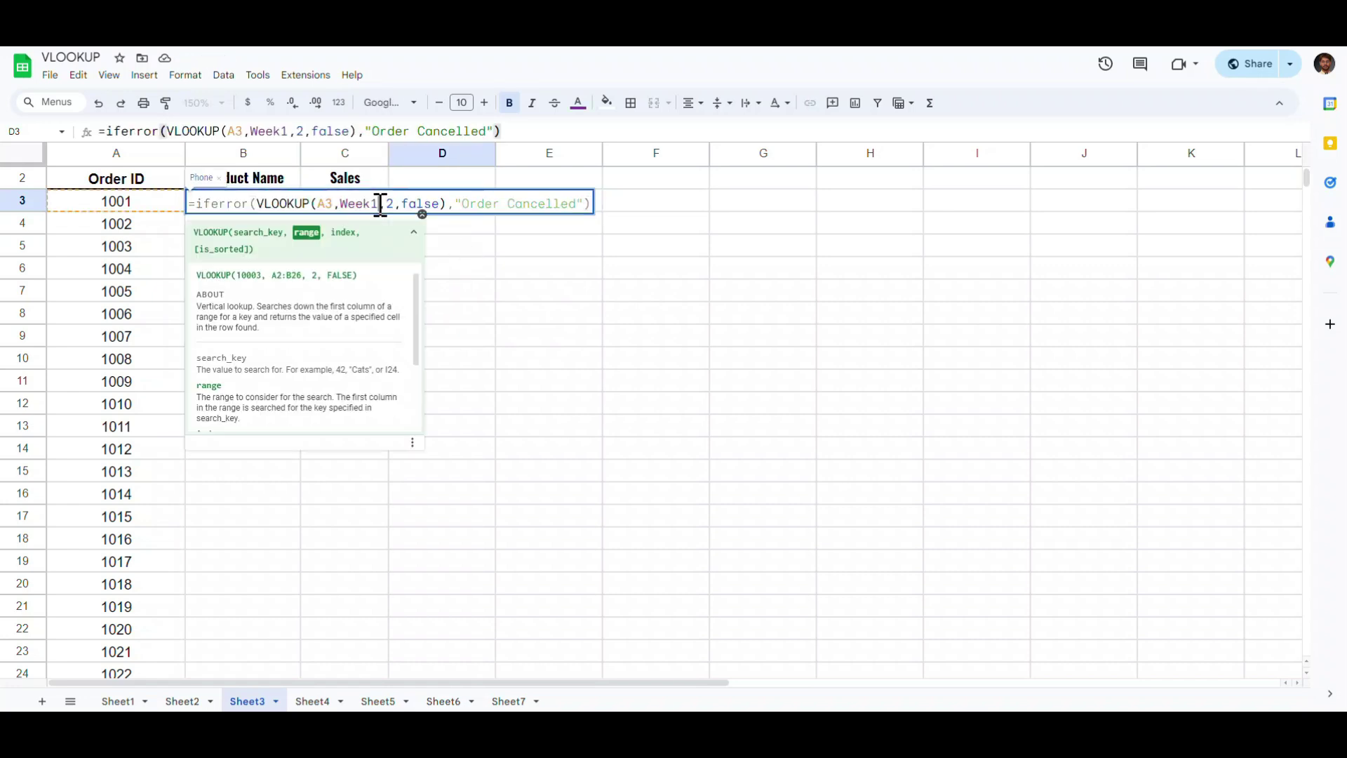
key(BackSpace)
text(3)
key(Return)
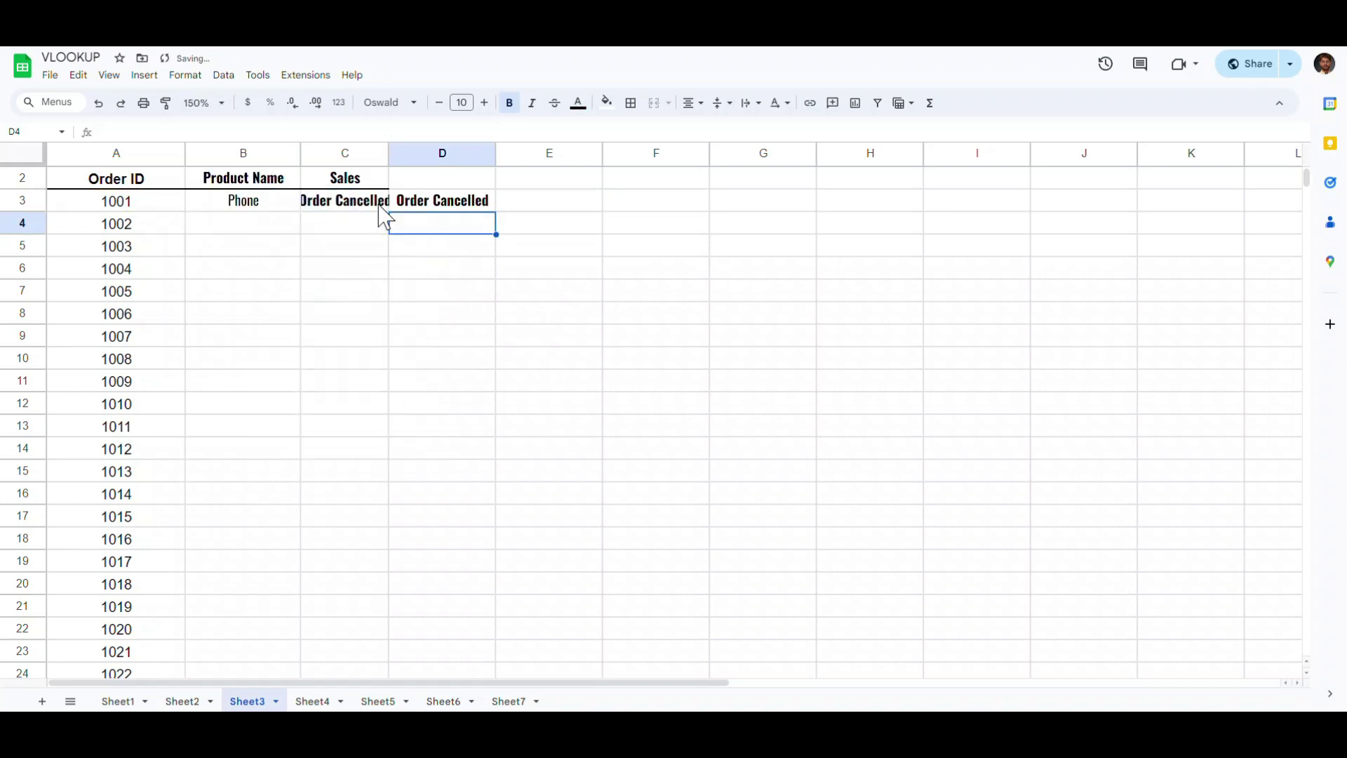
Step: Copy the D3 formula text into E3 and change its range to Week4, keeping the leading equals sign
click(410, 210)
double_click(414, 211)
key(shift+Right)
key(ctrl+c)
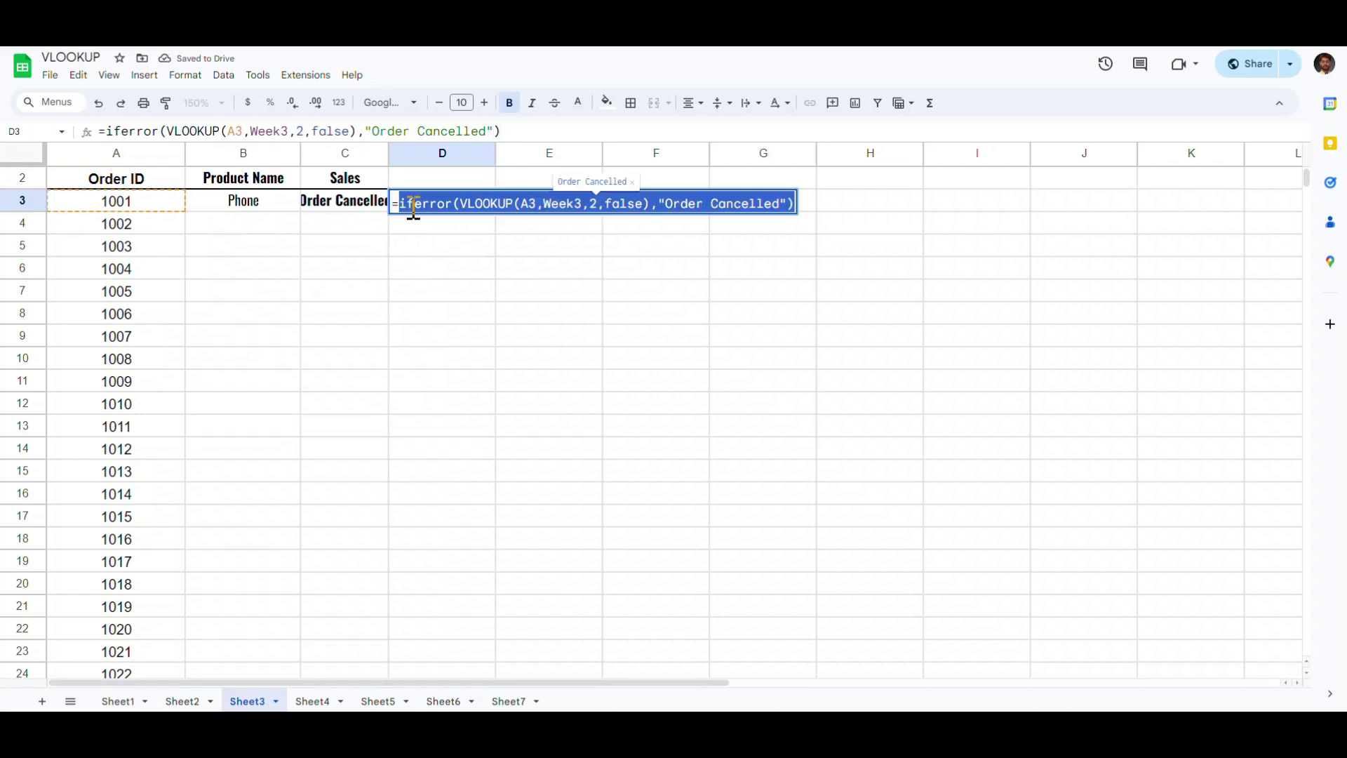
key(Tab)
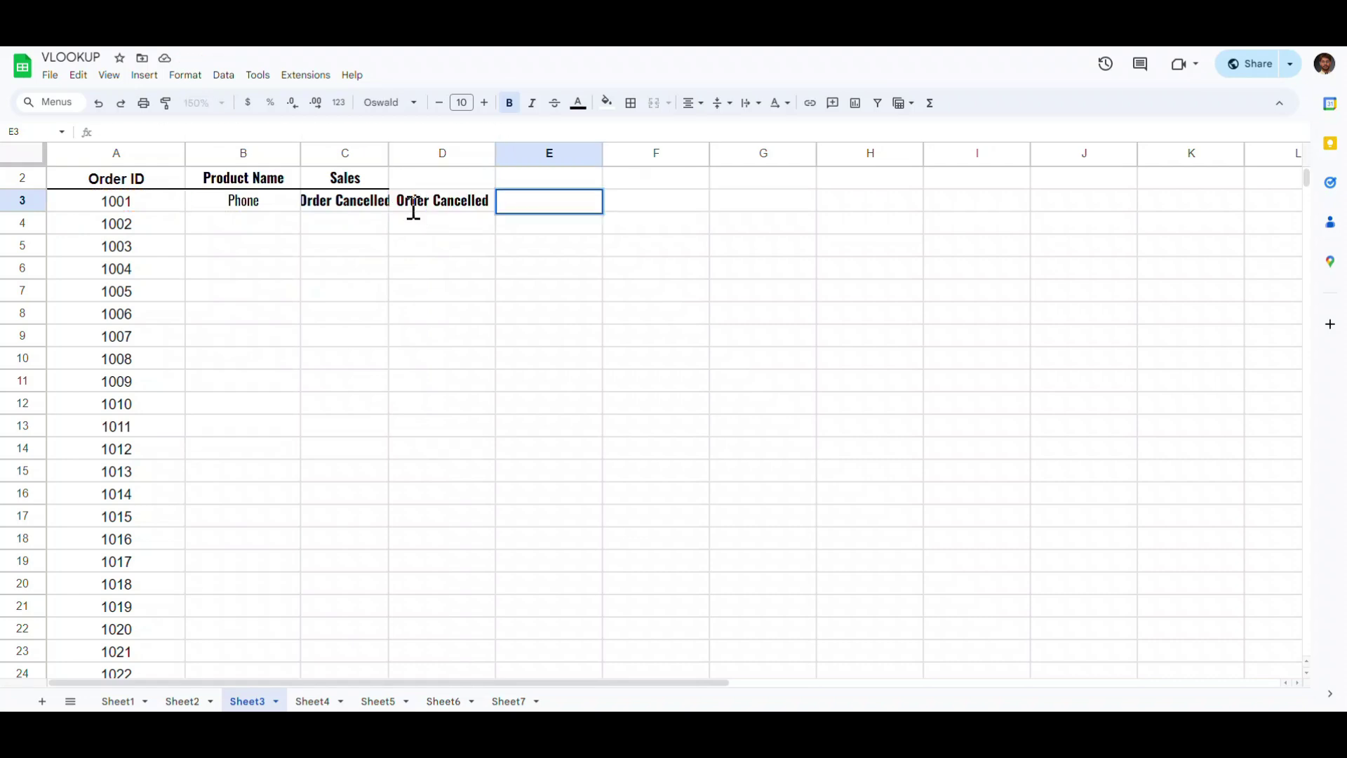
key(Return)
key(ctrl+v)
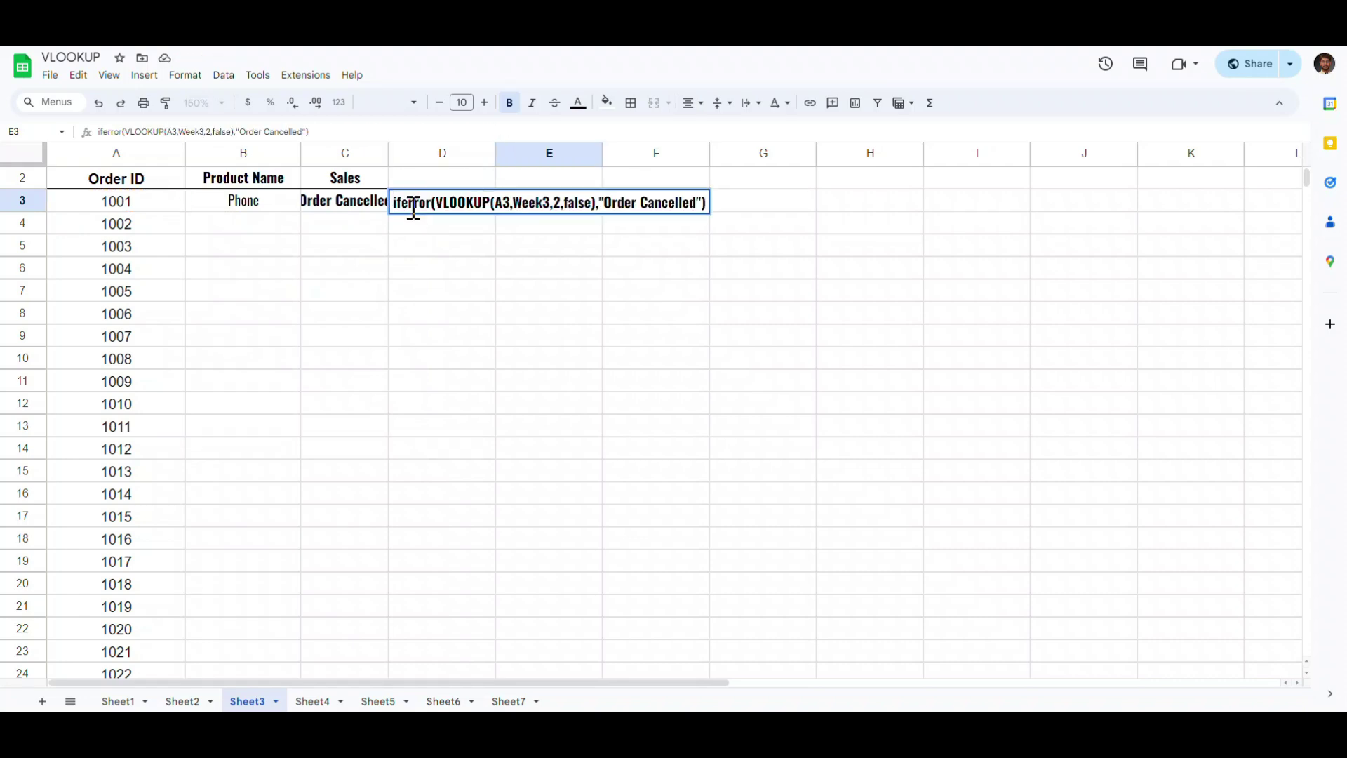
text(=)
click(505, 204)
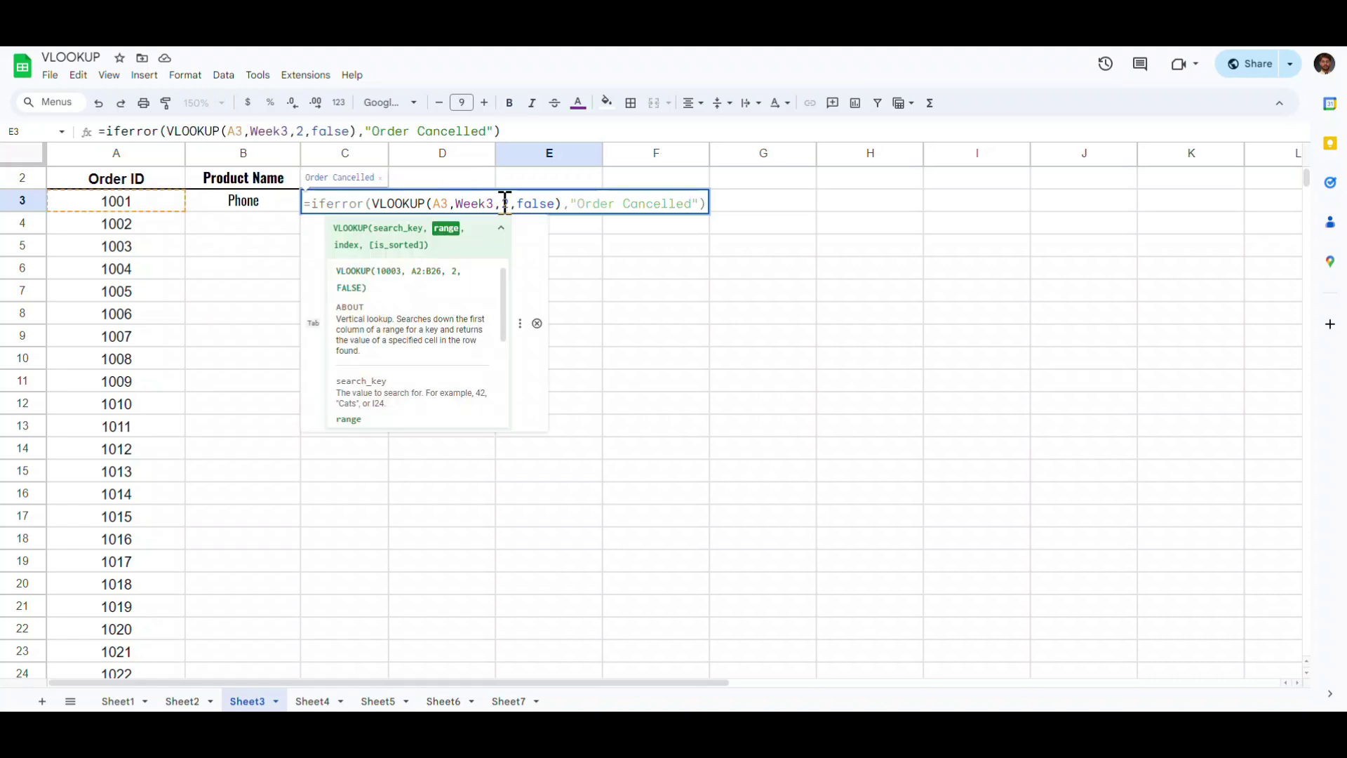
key(Delete)
text(4)
key(Return)
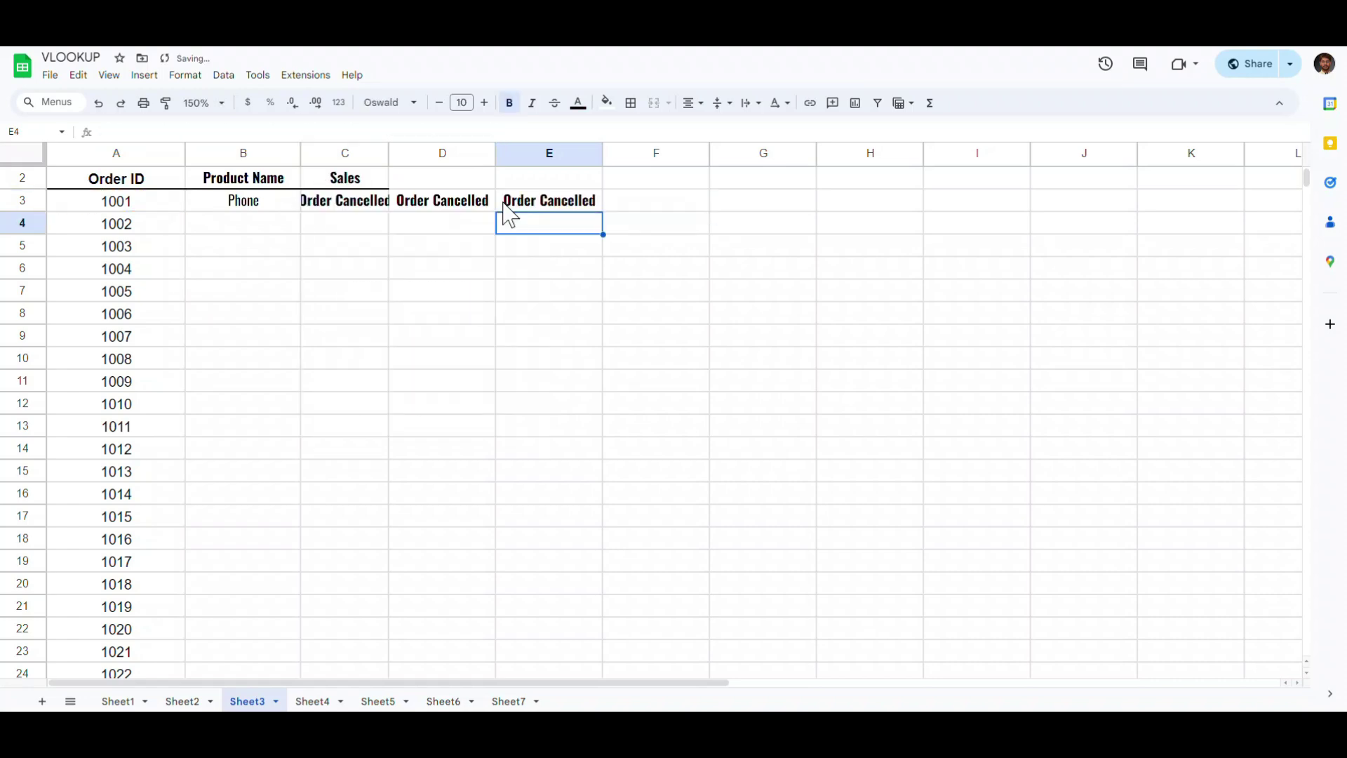
Step: Fill the four weekly lookup formulas in B3:E3 down through row 35
drag(254, 205, 555, 575)
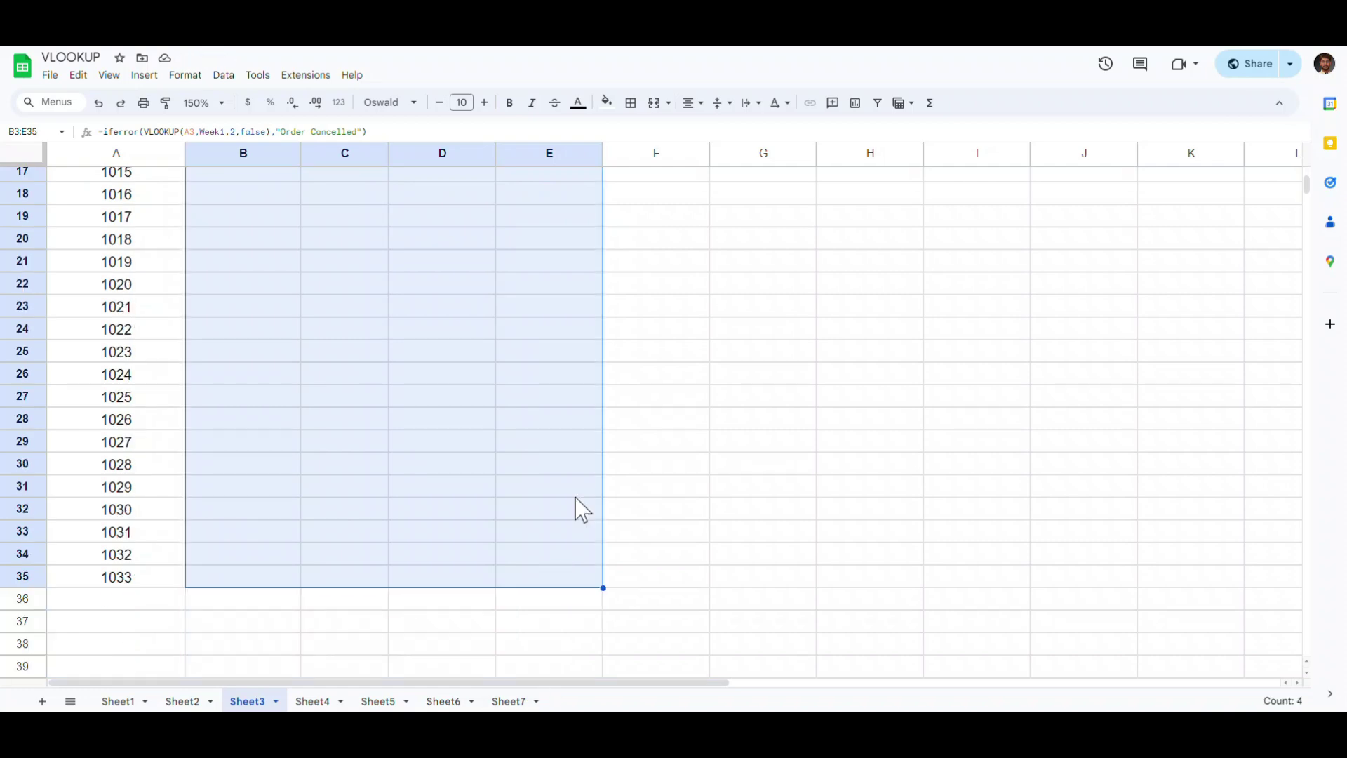
key(ctrl+d)
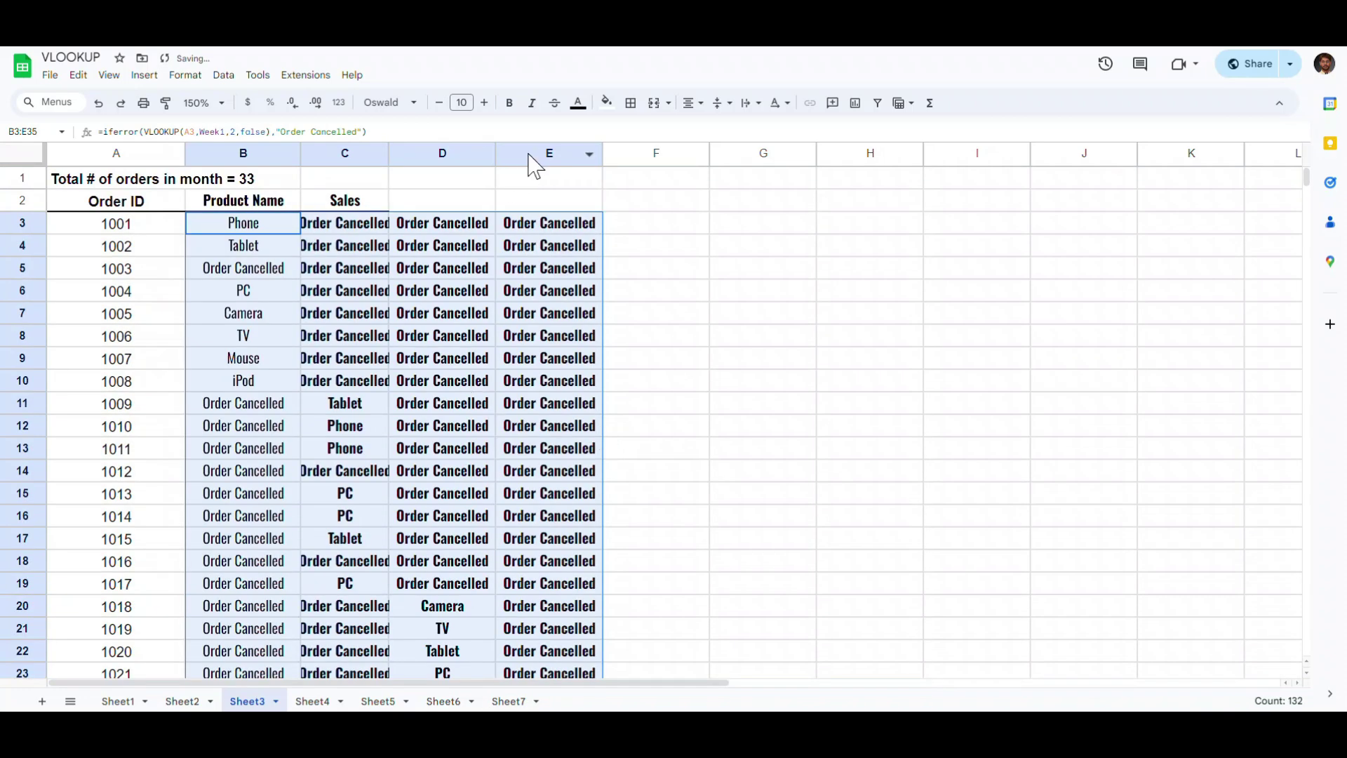
Step: Fit the widths of columns B to E to their contents and remove bold formatting from those columns
click(521, 150)
drag(521, 150, 292, 155)
double_click(298, 153)
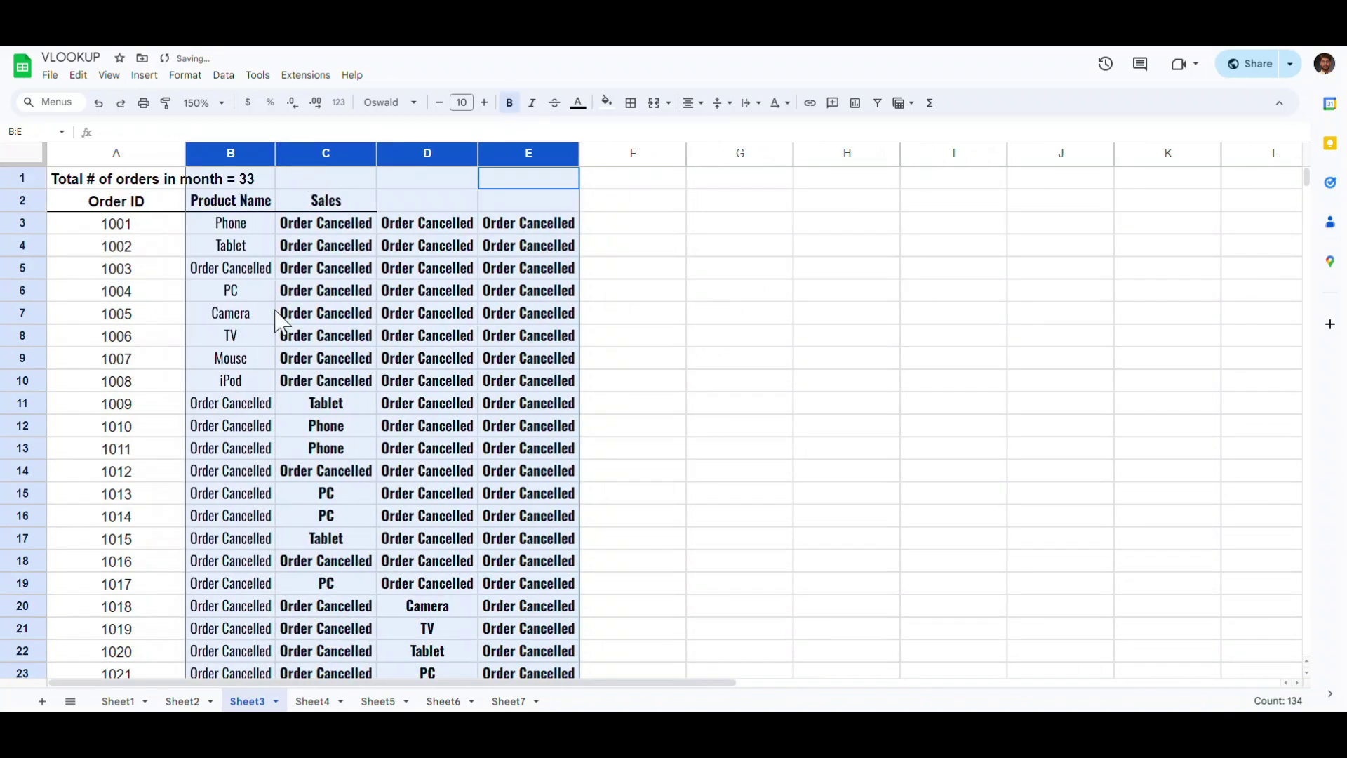
key(ctrl+b)
scroll(358, 331, down, 6)
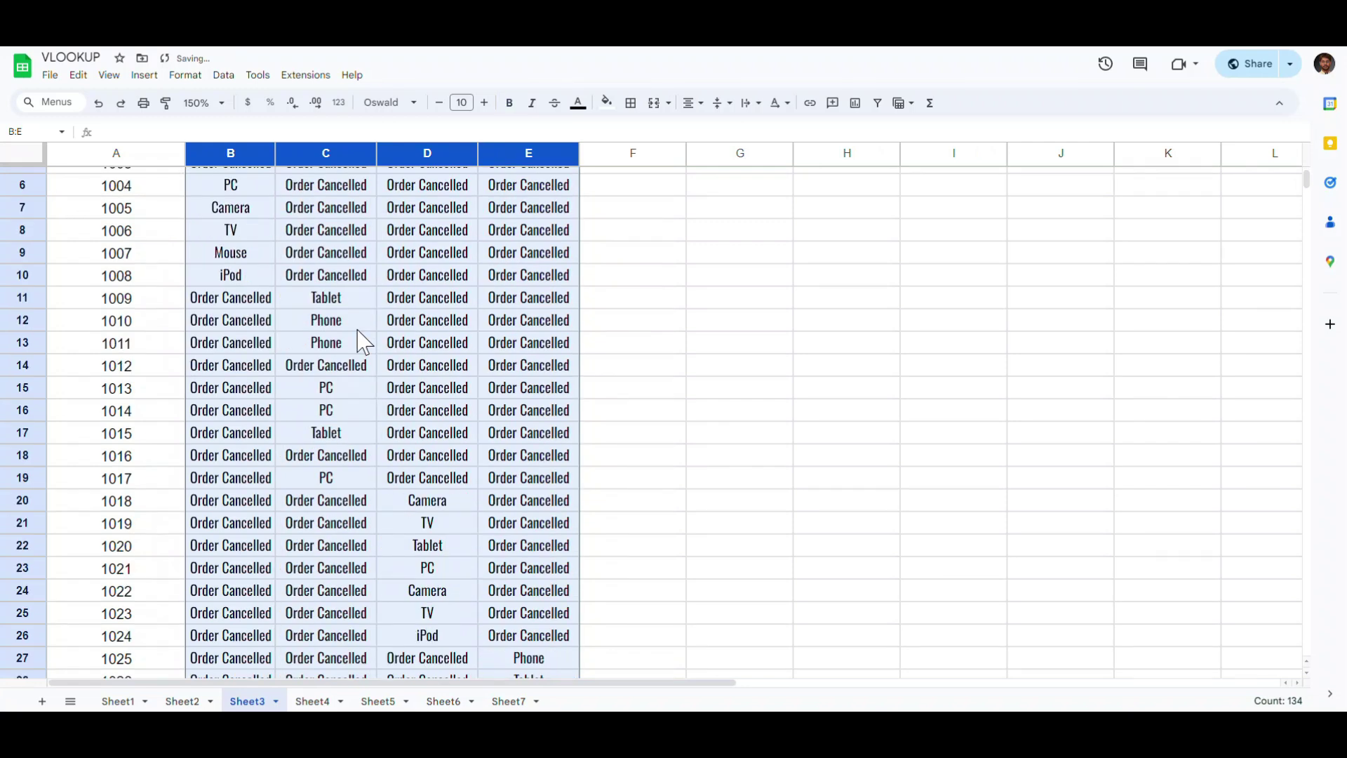
scroll(359, 331, up, 3)
scroll(359, 341, up, 3)
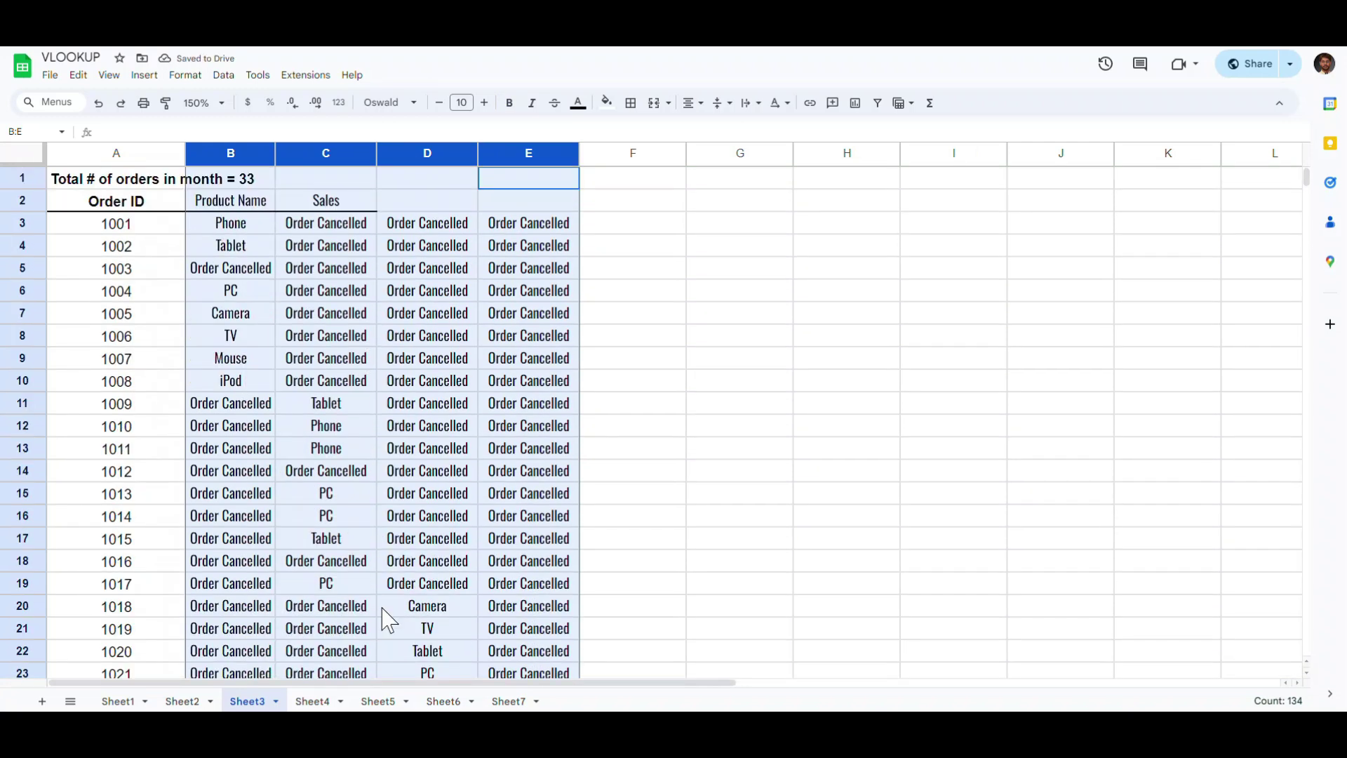
Step: Review the weekly order tables on Sheet4 to Sheet7 and compare the weekly lookup formulas in row 3 of Sheet3
click(324, 701)
click(379, 701)
click(443, 700)
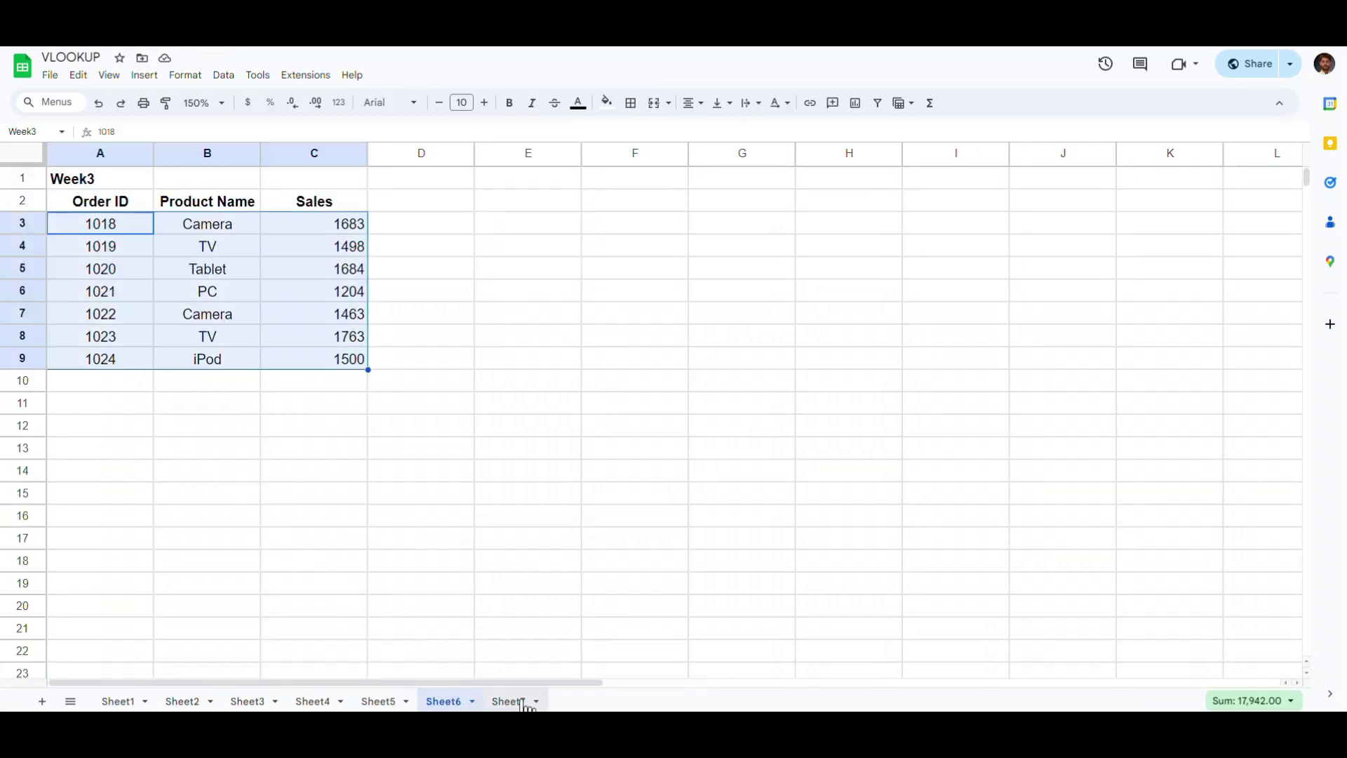
click(508, 701)
click(269, 698)
click(314, 337)
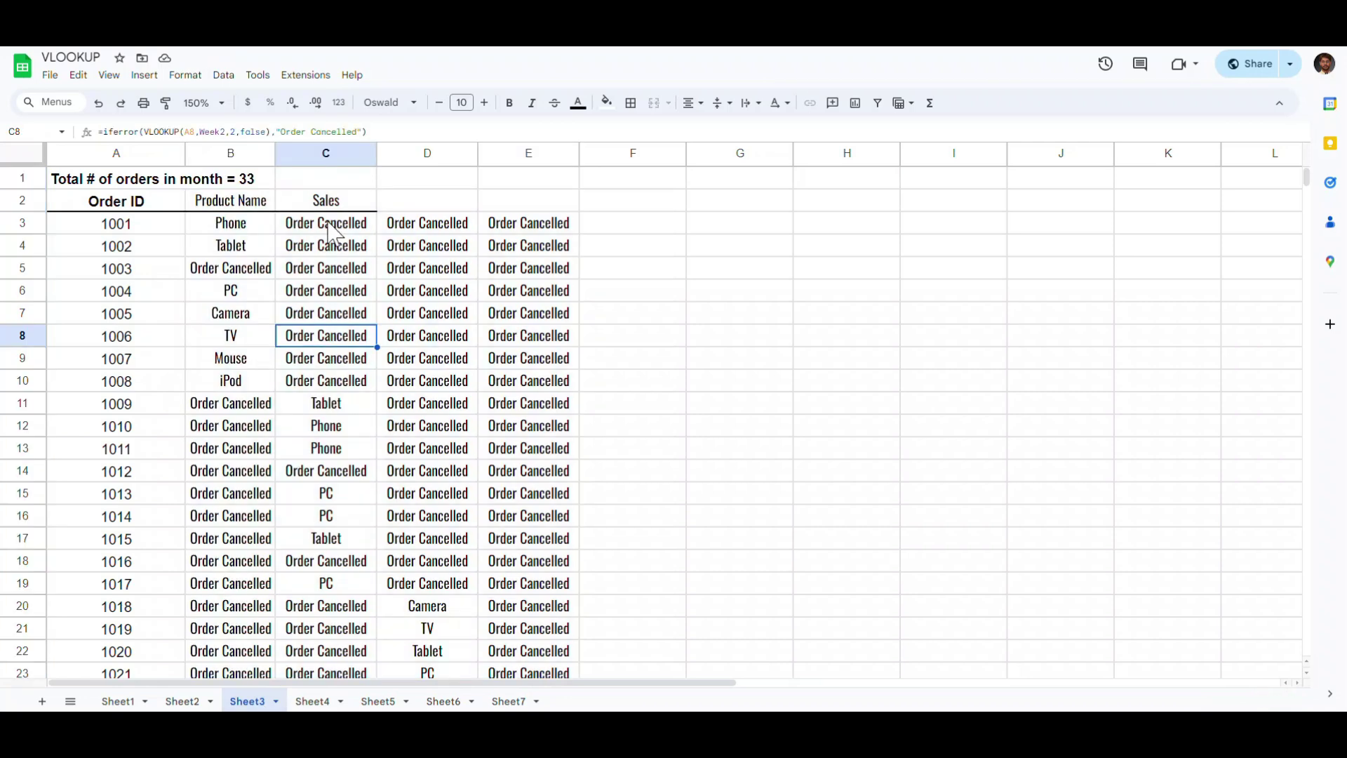
click(330, 224)
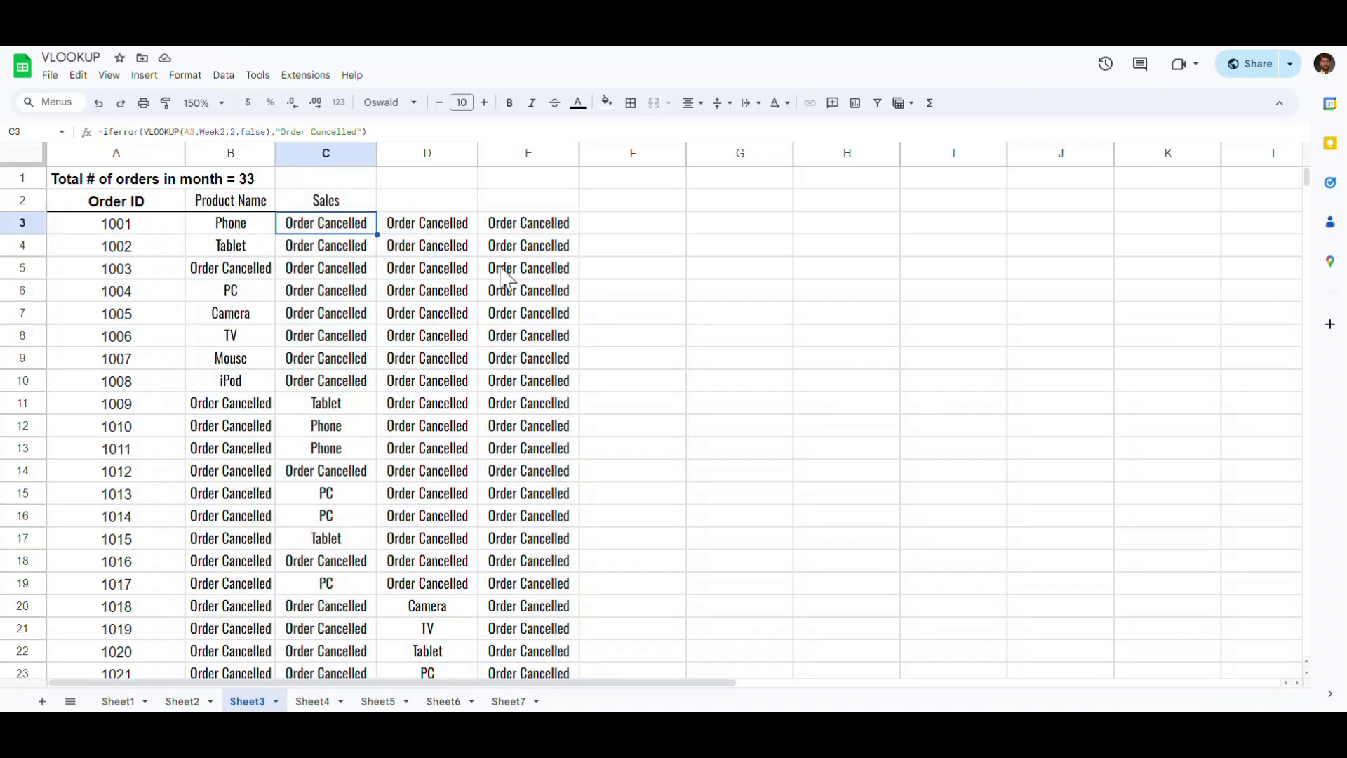
key(Right)
key(Left)
key(Left)
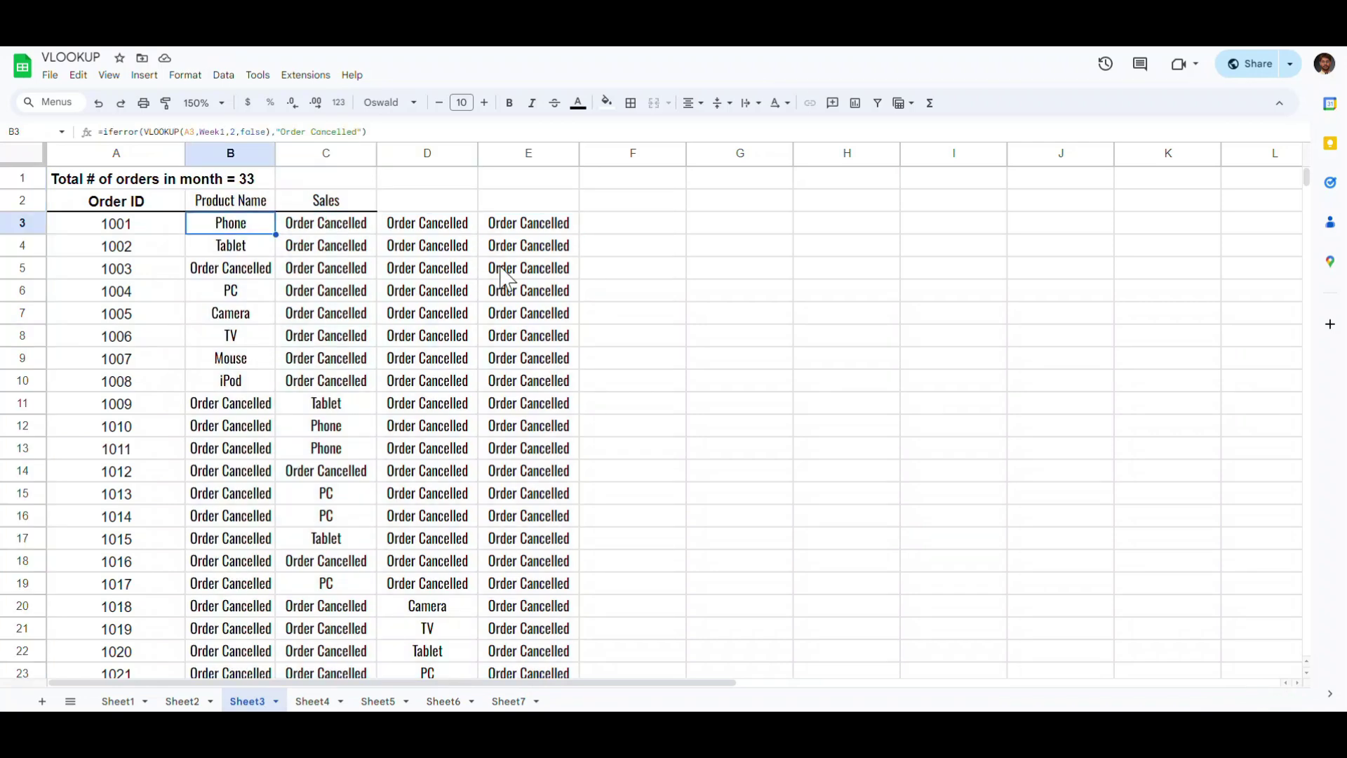
key(Right)
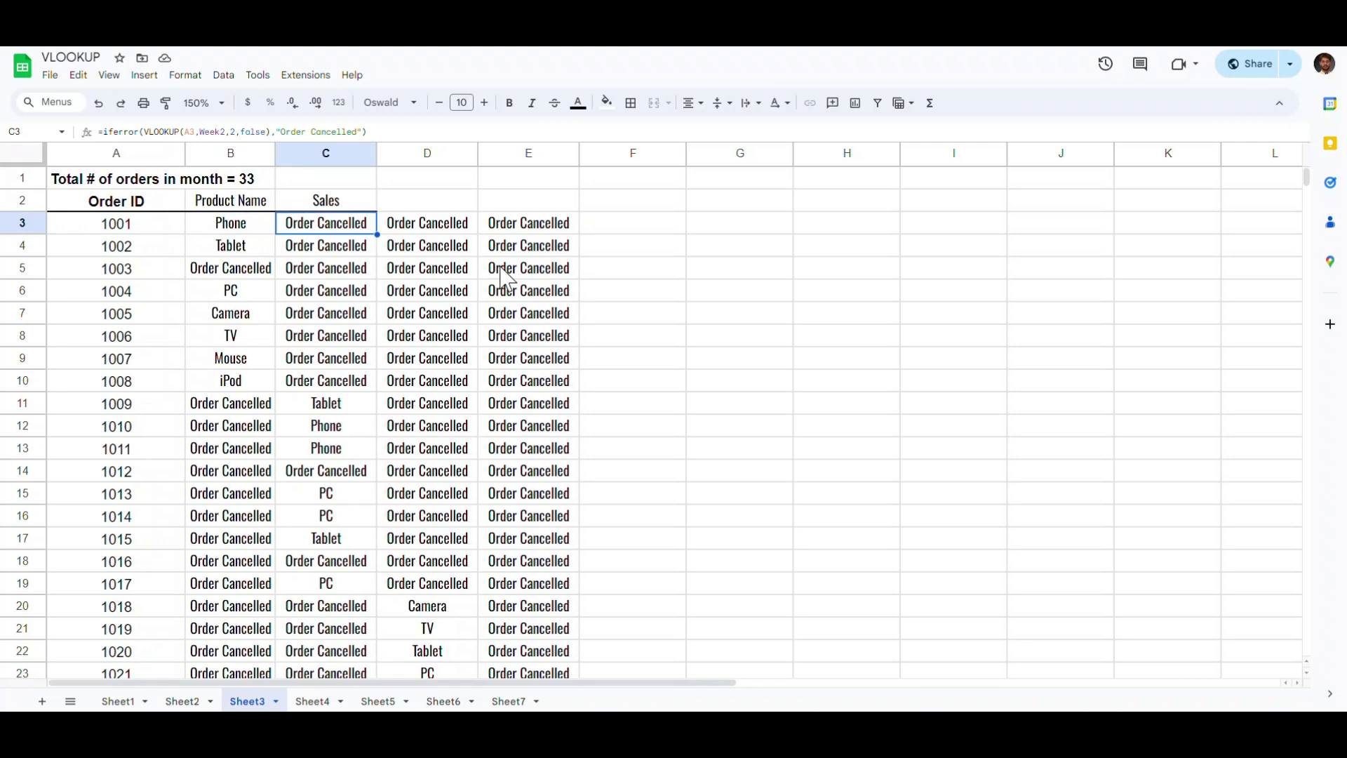
Step: Replace "Order Cancelled" in B3's formula with C3's IFERROR lookup of Week2, copied without its equals sign
key(F2)
key(ctrl+a)
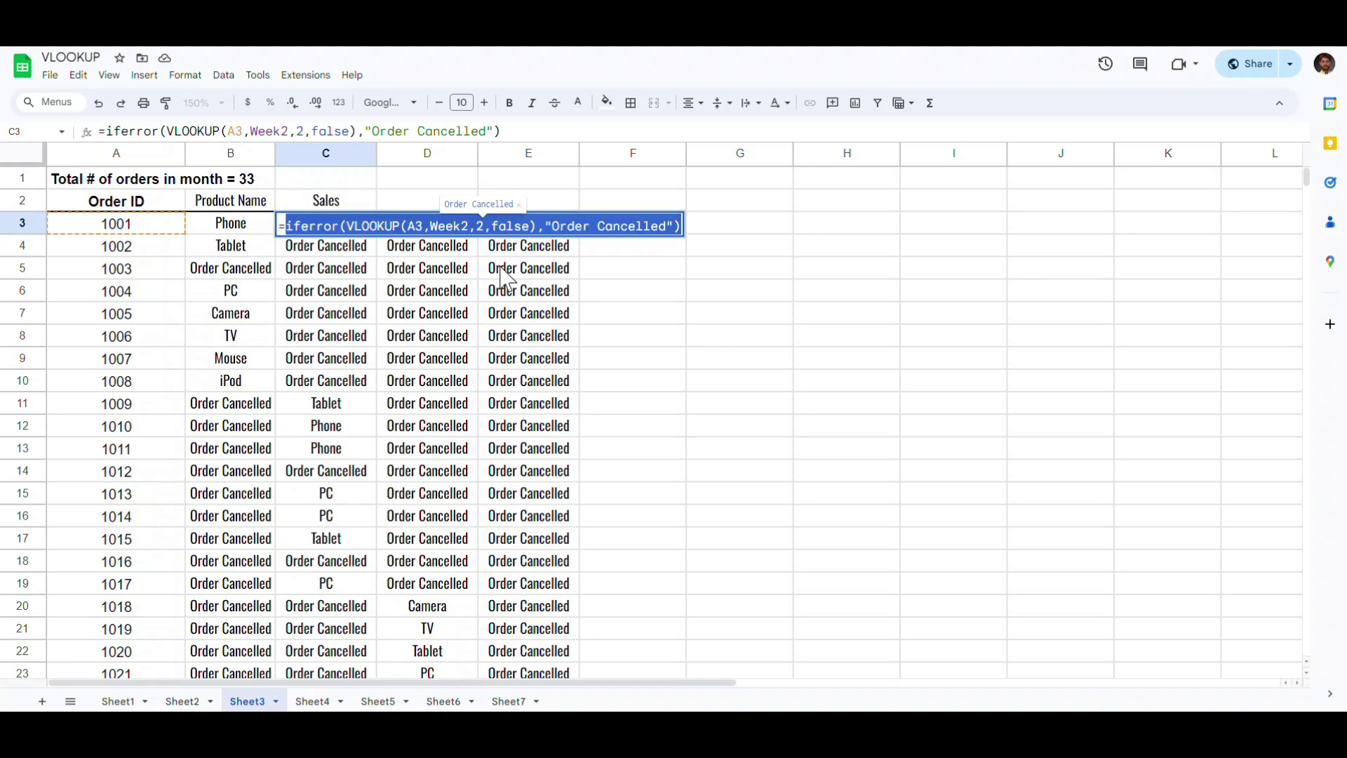
key(Escape)
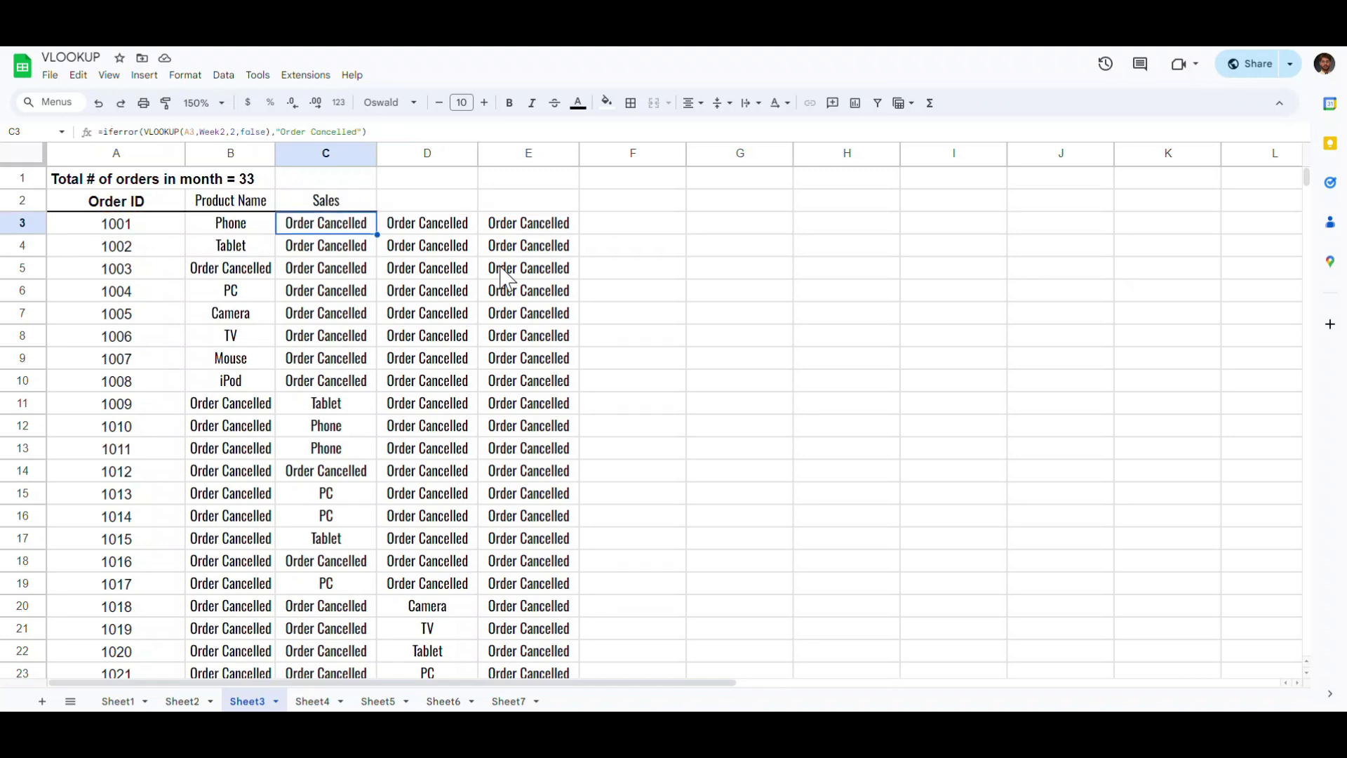
key(Left)
key(F2)
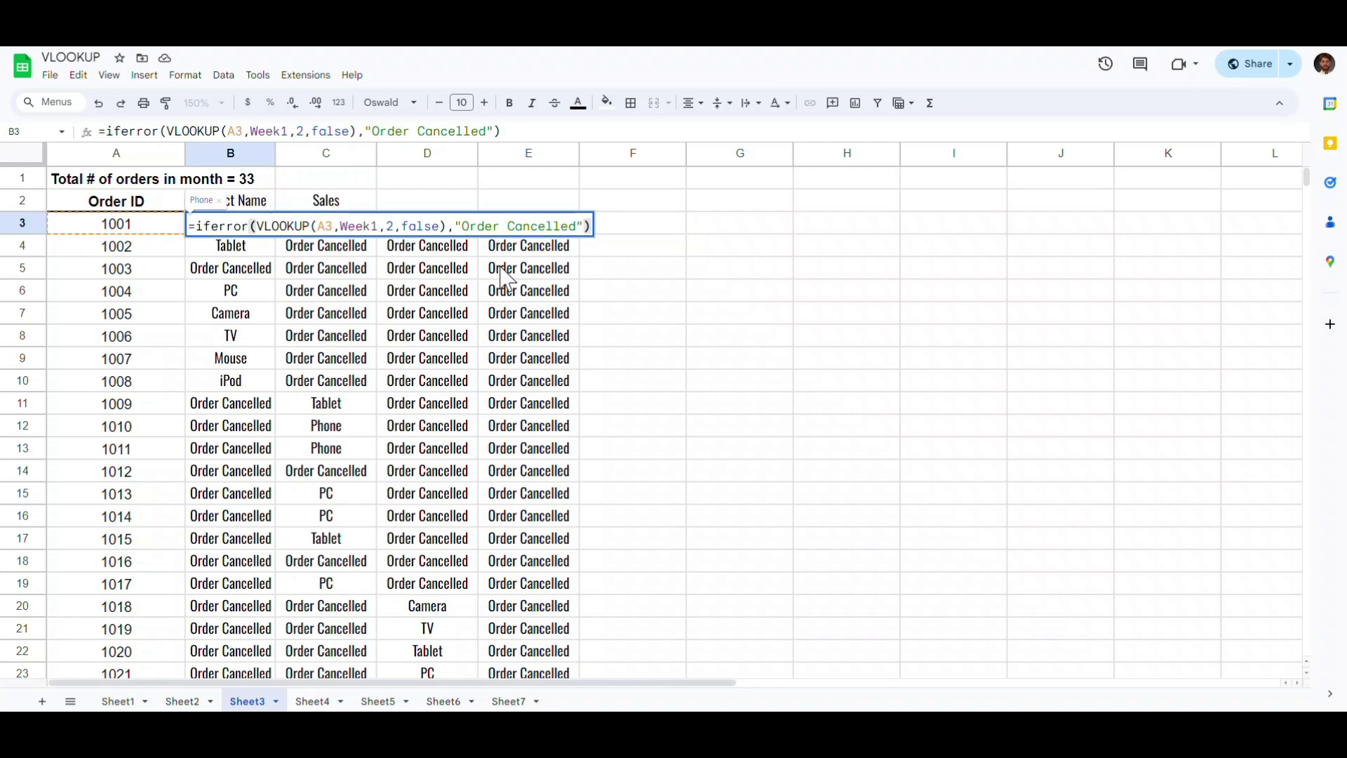
drag(455, 225, 601, 246)
key(BackSpace)
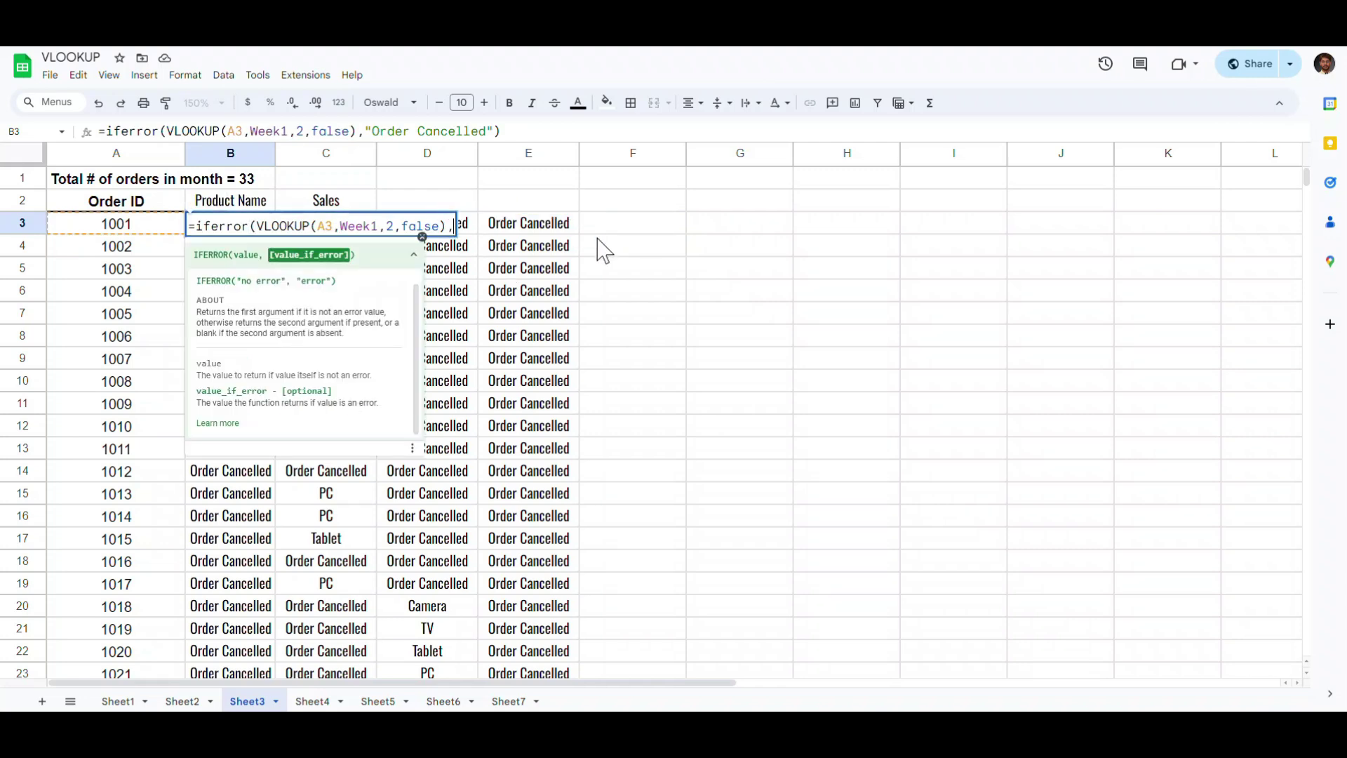
text(iferror(VLOOKUP(A3,Week2,2,false),"Order Cancelled"))
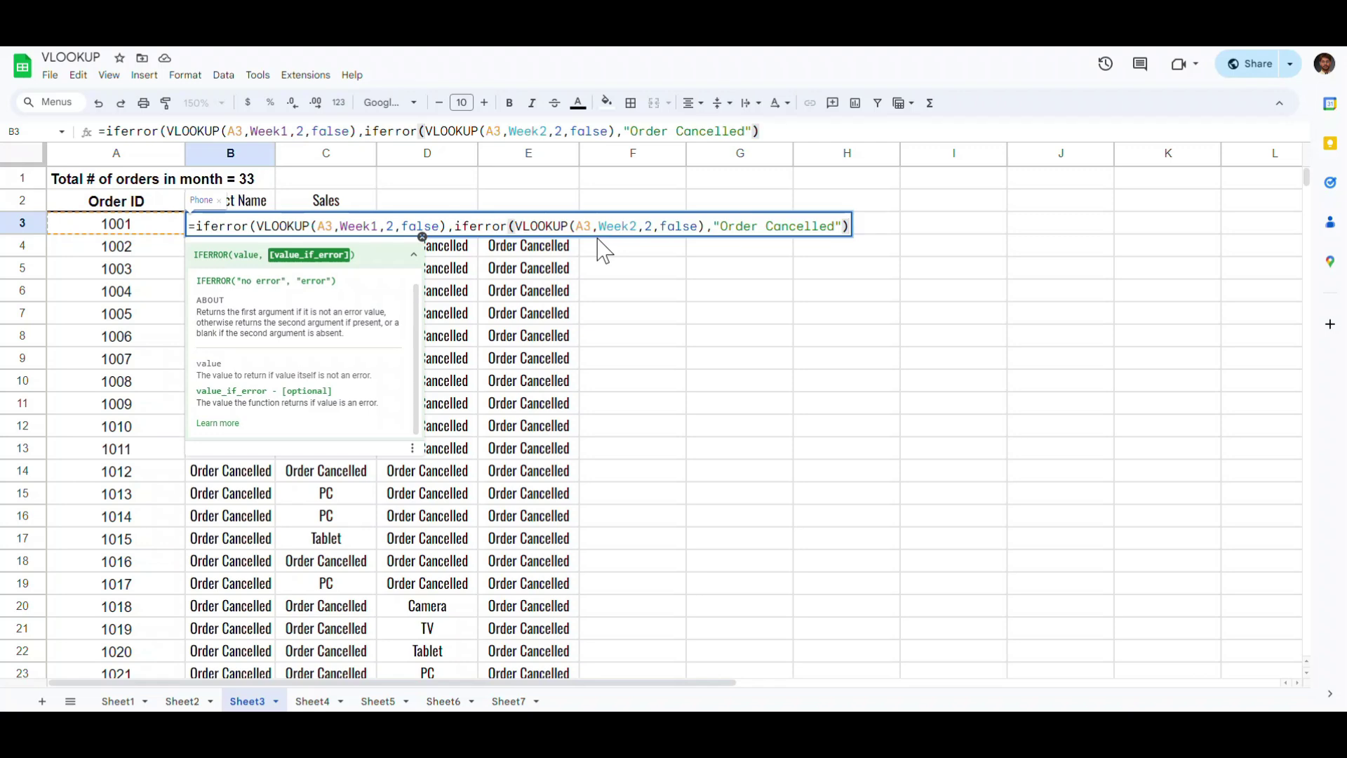
key(Return)
key(Up)
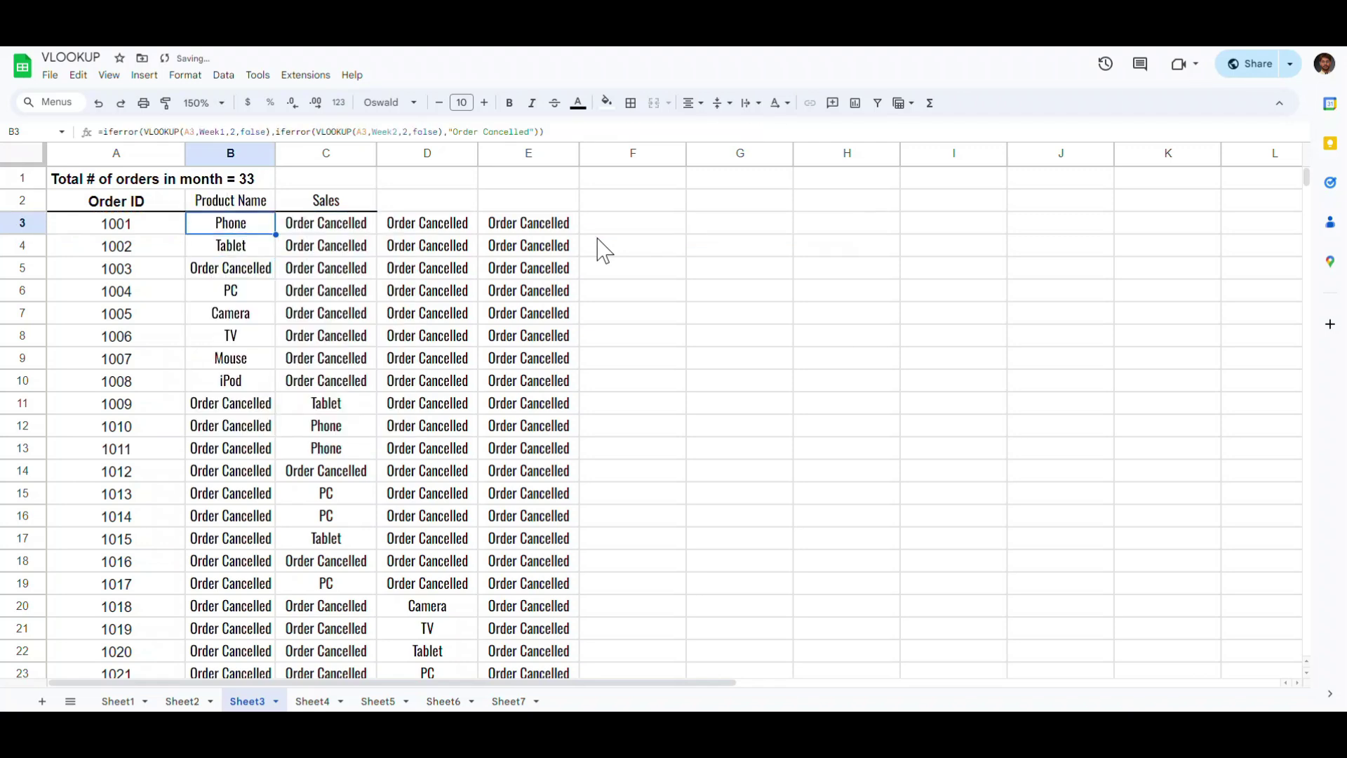
Step: Nest D3's IFERROR lookup of Week3 into B3's formula in place of the "Order Cancelled" fallback
key(Right)
key(Right)
key(Return)
key(ctrl+a)
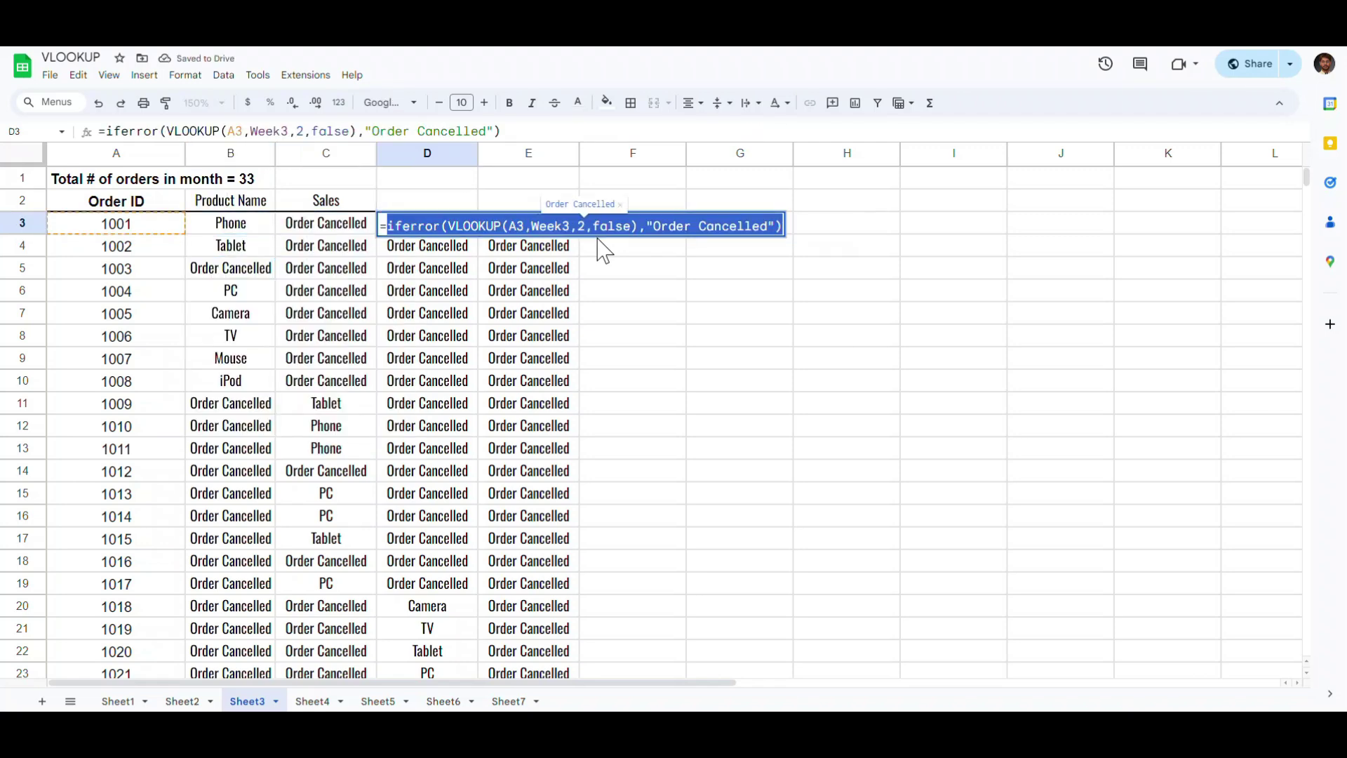
key(Return)
key(Up)
key(Left)
key(Left)
key(Return)
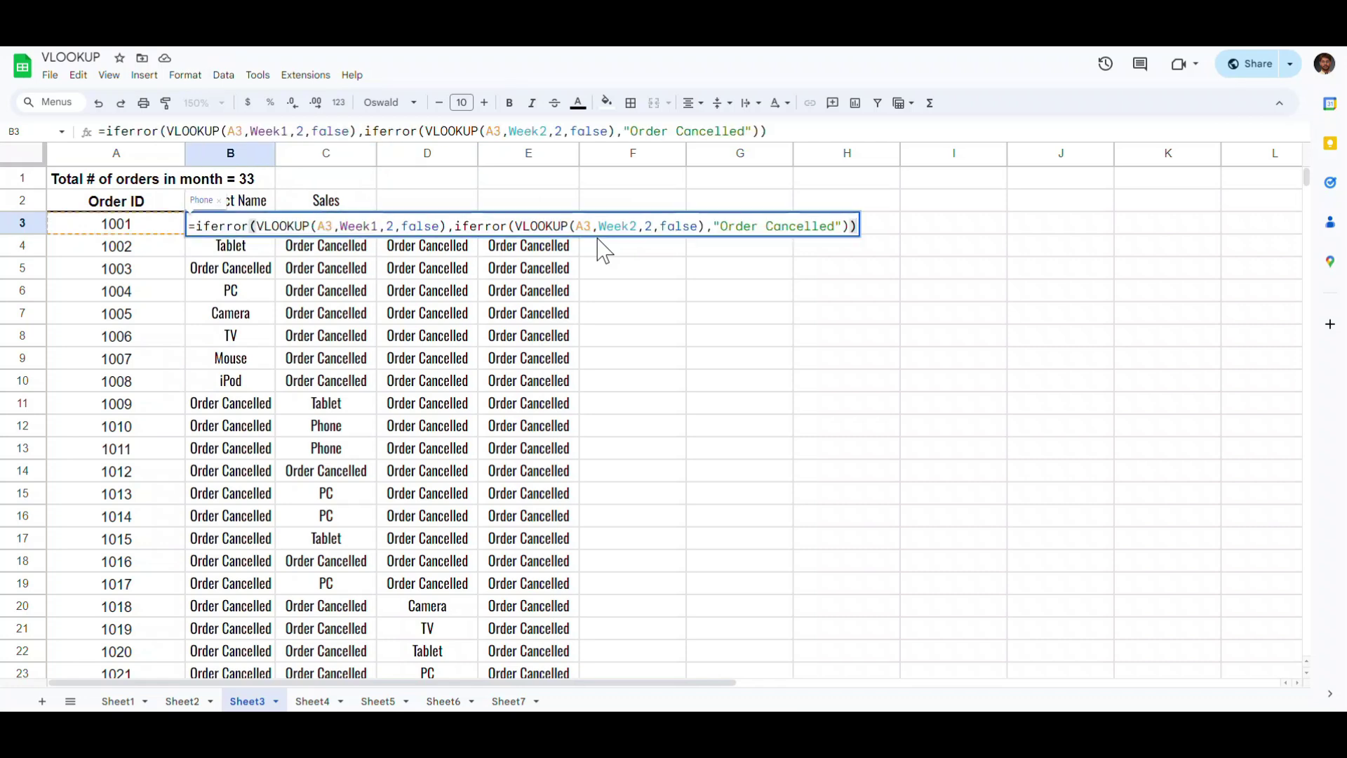
drag(713, 224, 857, 210)
key(ctrl+v)
key(Return)
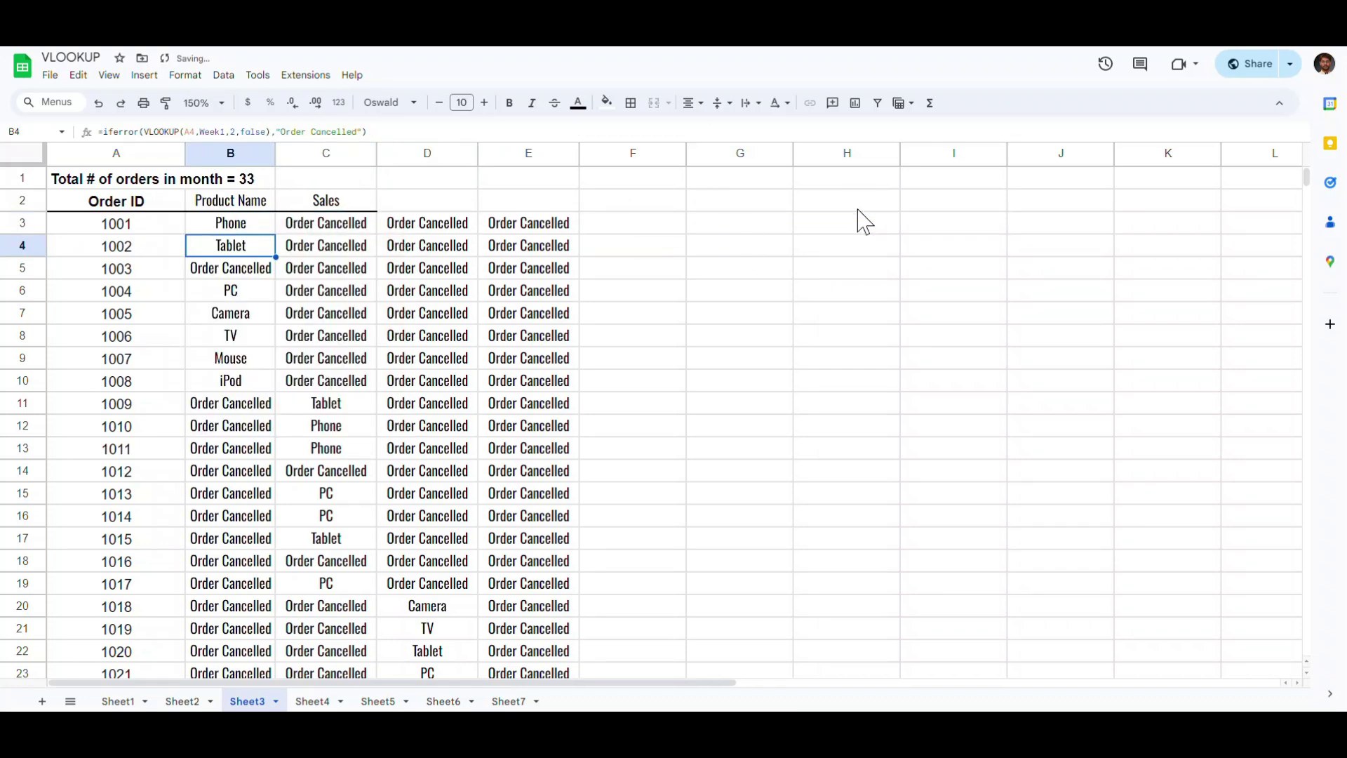
Step: Copy the Week4 IFERROR lookup text from E3 without its leading equals sign
key(Up)
key(Right)
key(Right)
key(Right)
key(Return)
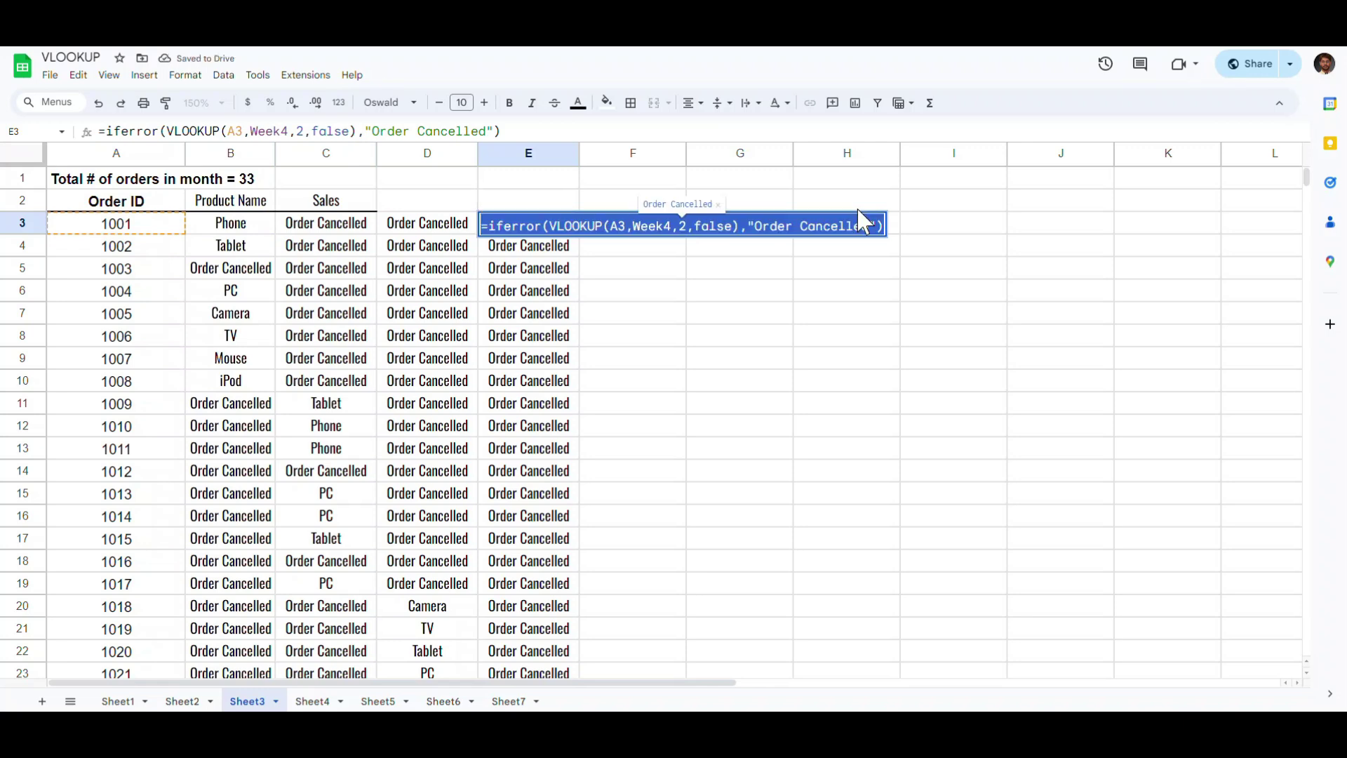
key(ctrl+a)
key(ctrl+c)
key(Return)
Step: Replace the "Order Cancelled" ending of B3's formula with the copied Week4 lookup and complete its closing parentheses
key(Up)
key(Left)
key(Left)
key(Left)
key(Return)
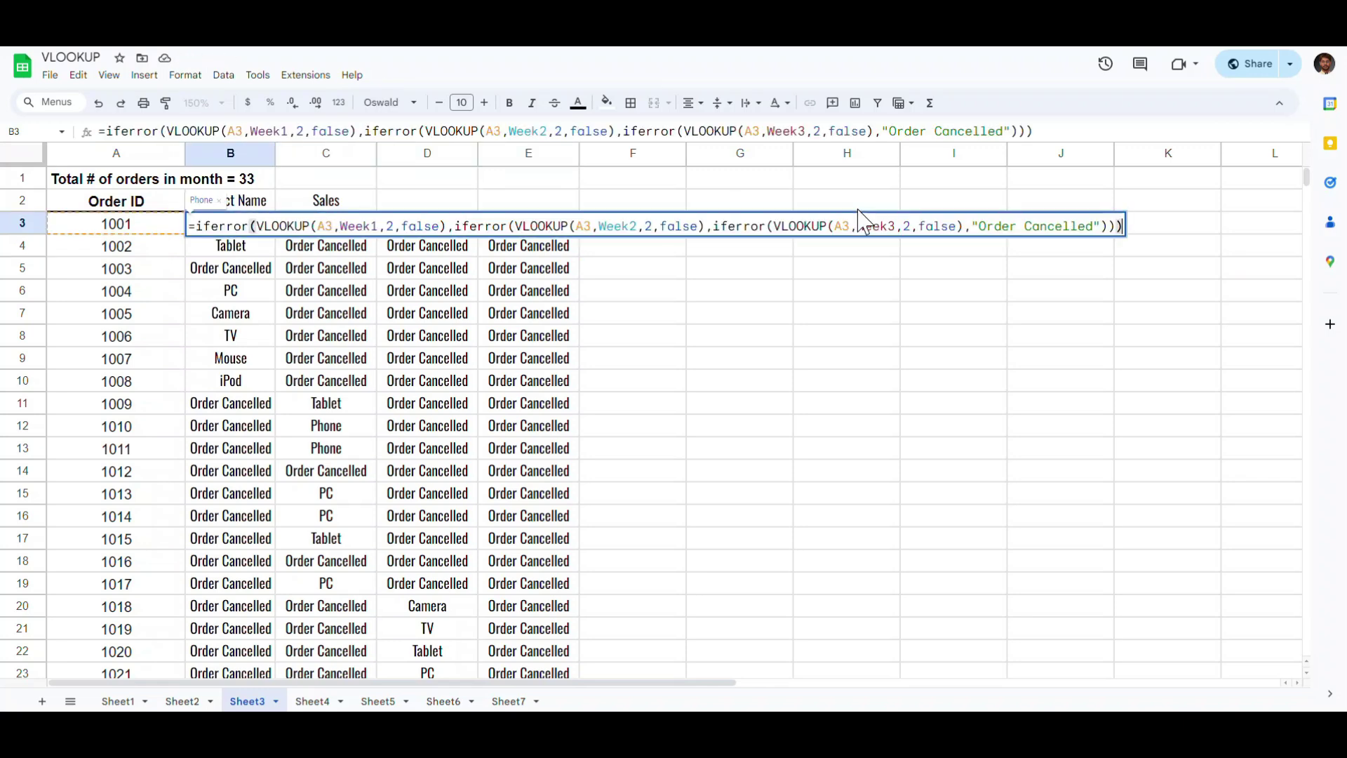
key(ctrl+shift+Left)
key(ctrl+shift+Left)
key(ctrl+shift+Left)
key(ctrl+shift+Left)
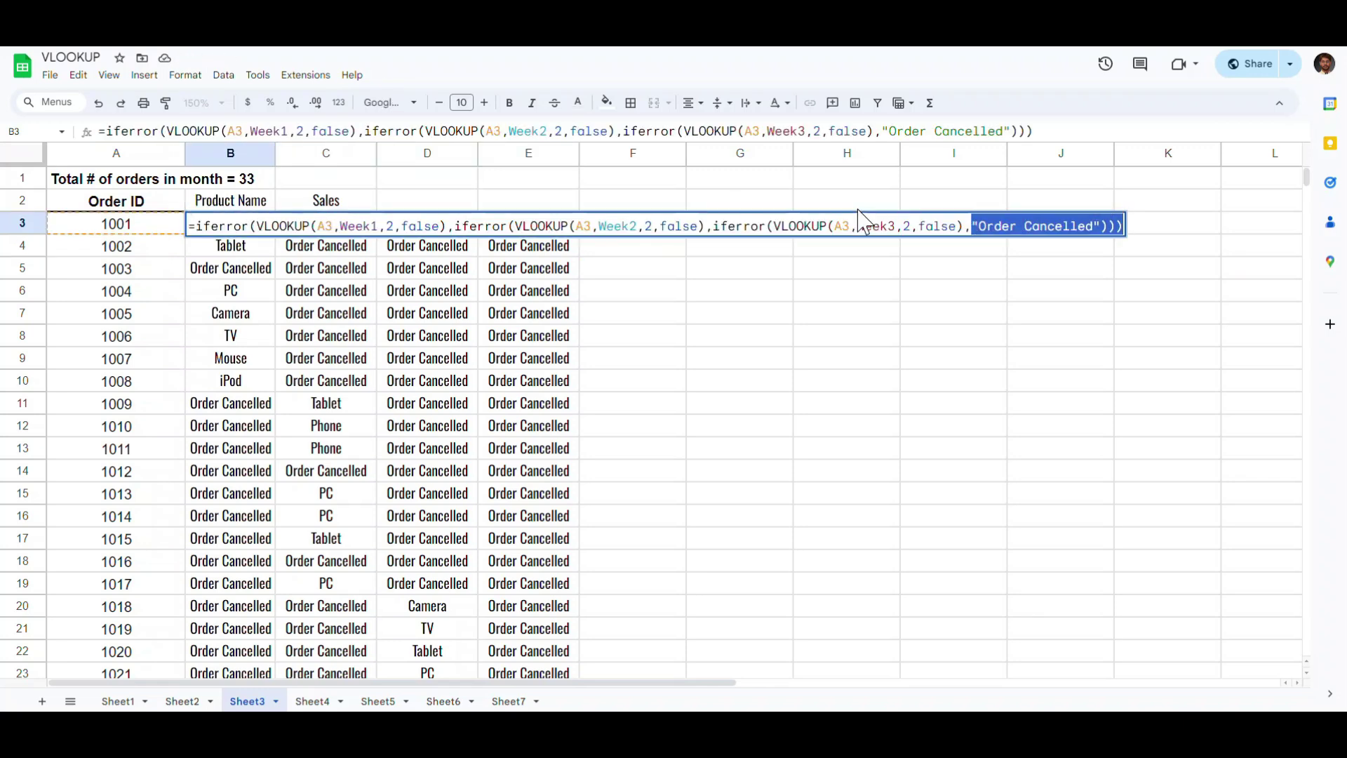
key(ctrl+v)
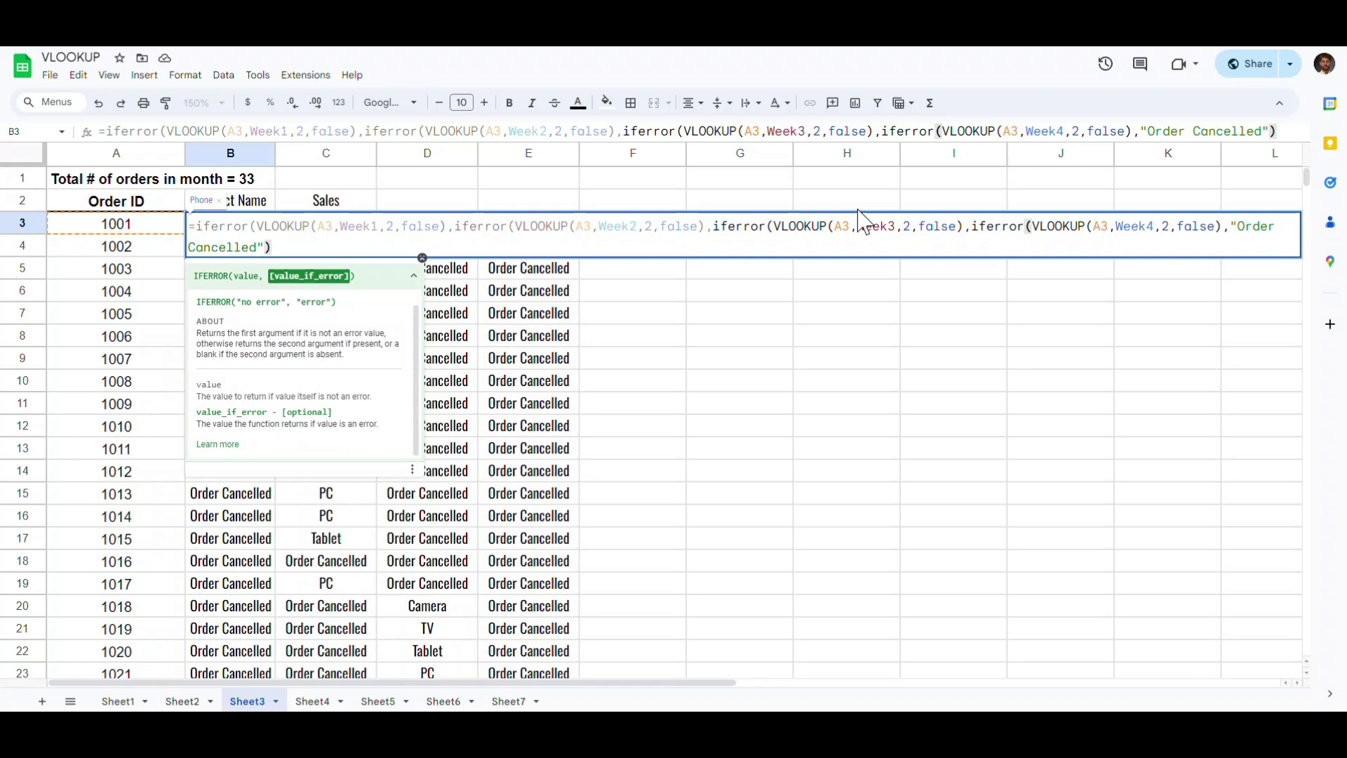
text(,)
key(BackSpace)
key(ctrl+Return)
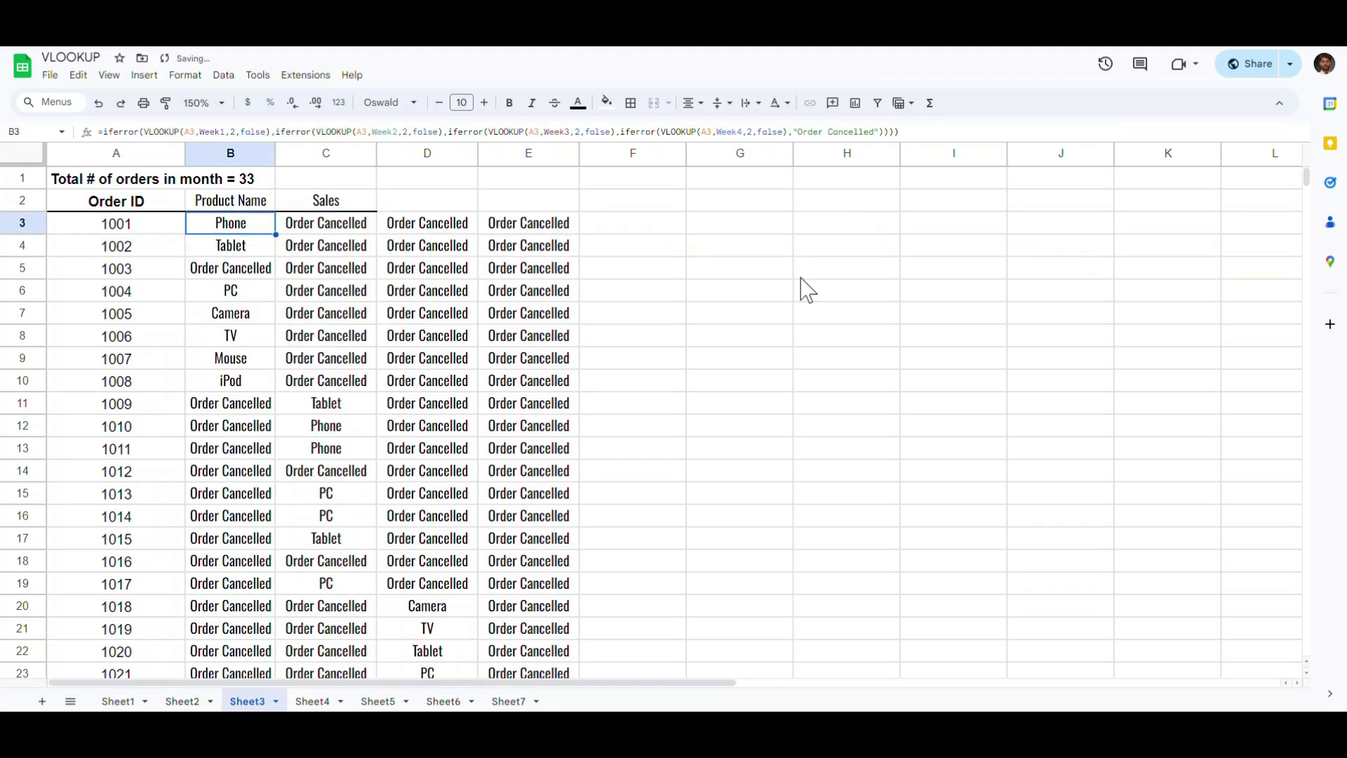
Step: Clear the separate weekly lookup formulas from C3:E35
click(312, 223)
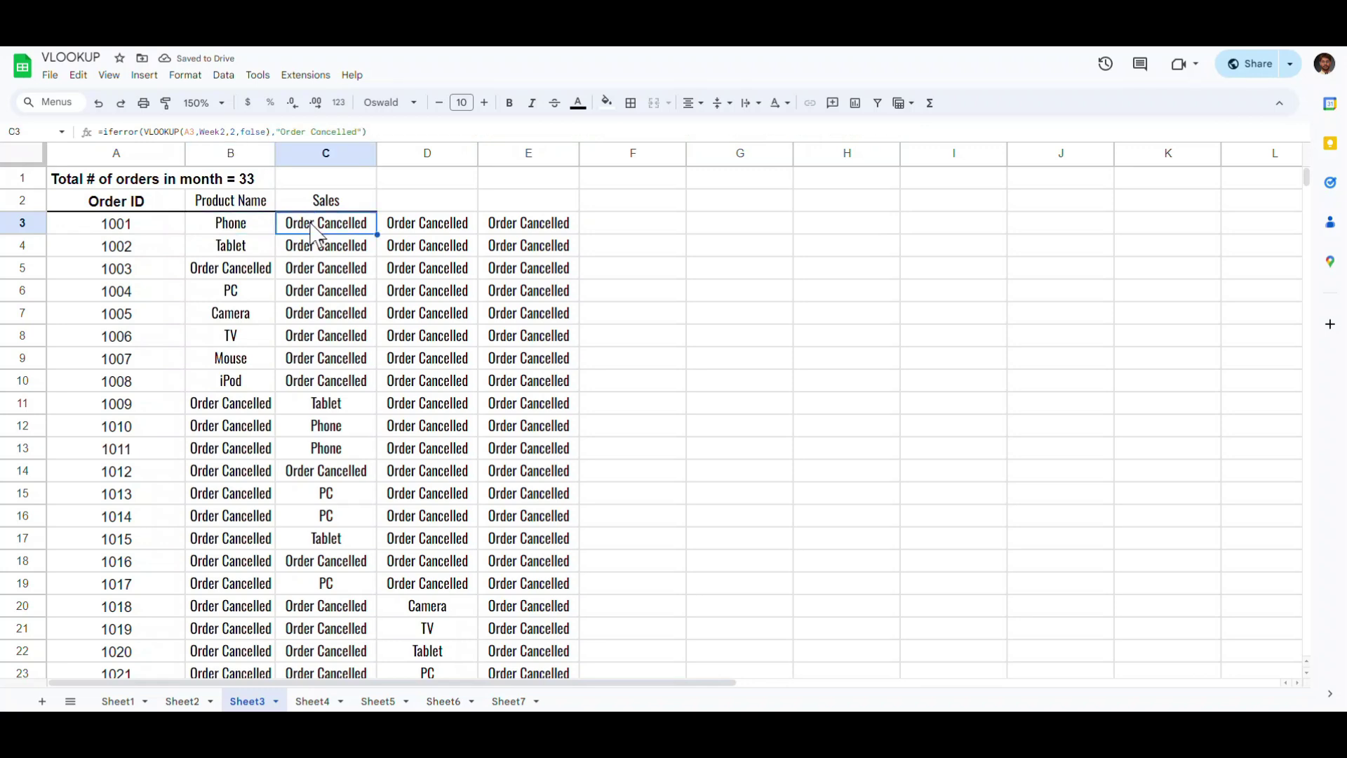
key(ctrl+shift+Right)
key(ctrl+shift+Down)
key(Delete)
Step: Fill the nested four-week lookup formula from B3 down through B35
key(Left)
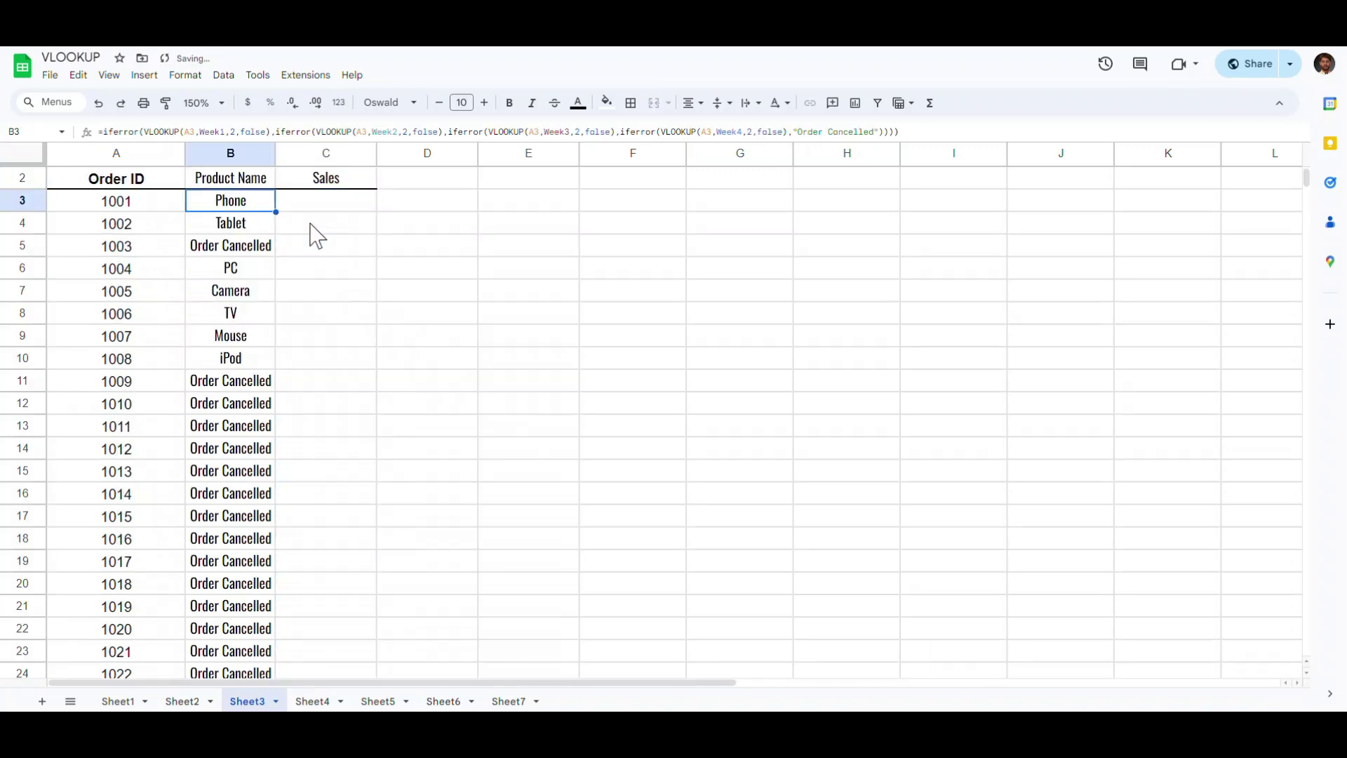
drag(274, 212, 281, 442)
scroll(353, 337, up, 8)
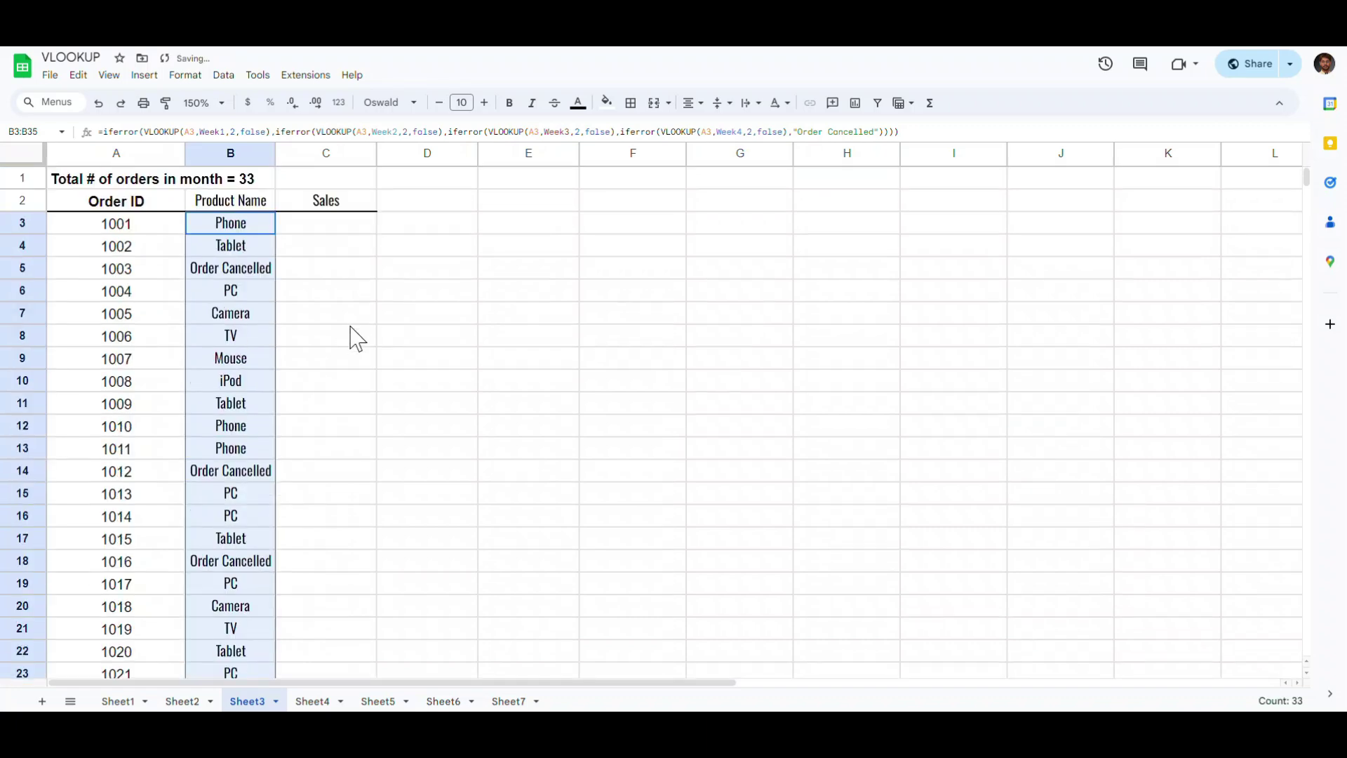
Step: Check cancelled orders 1003 and 1012 against the Week1 and Week2 tables, and review the nested formula in B3
click(247, 275)
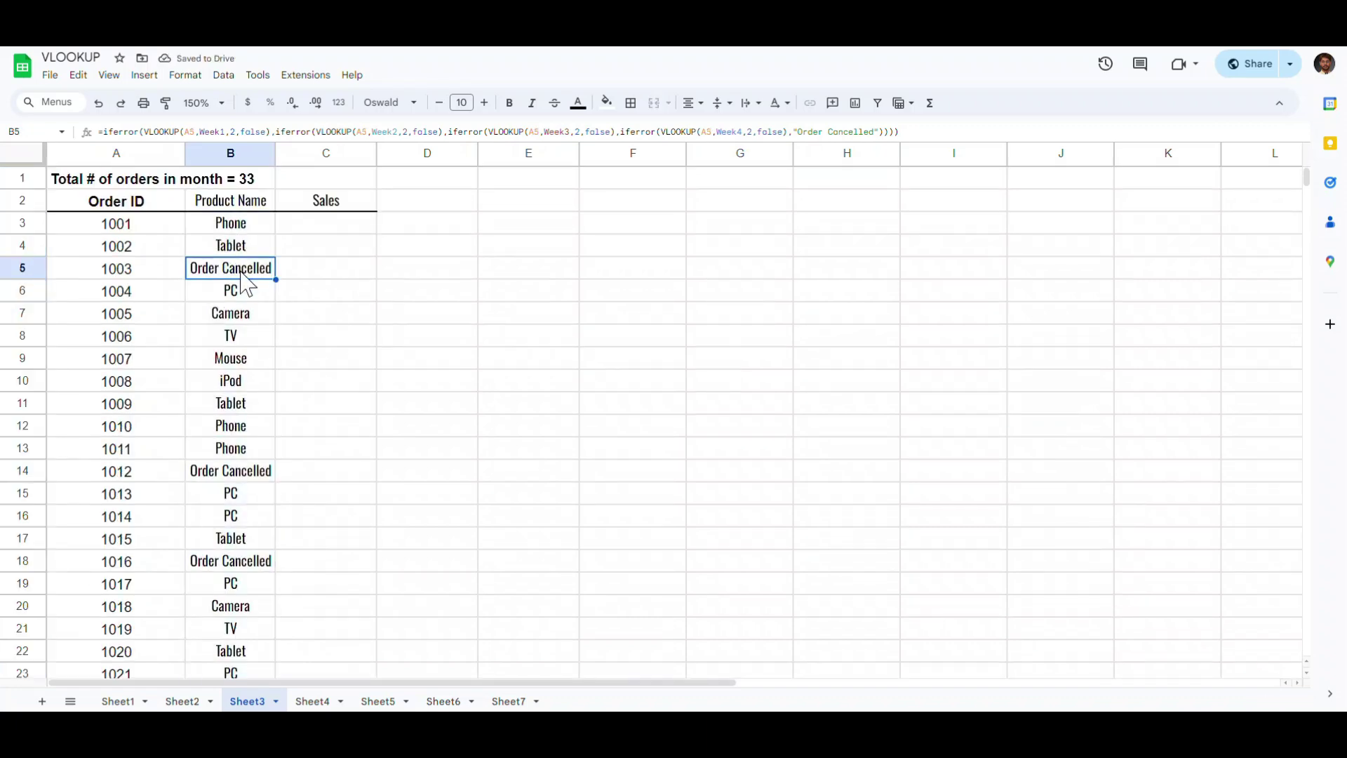
drag(137, 273, 215, 277)
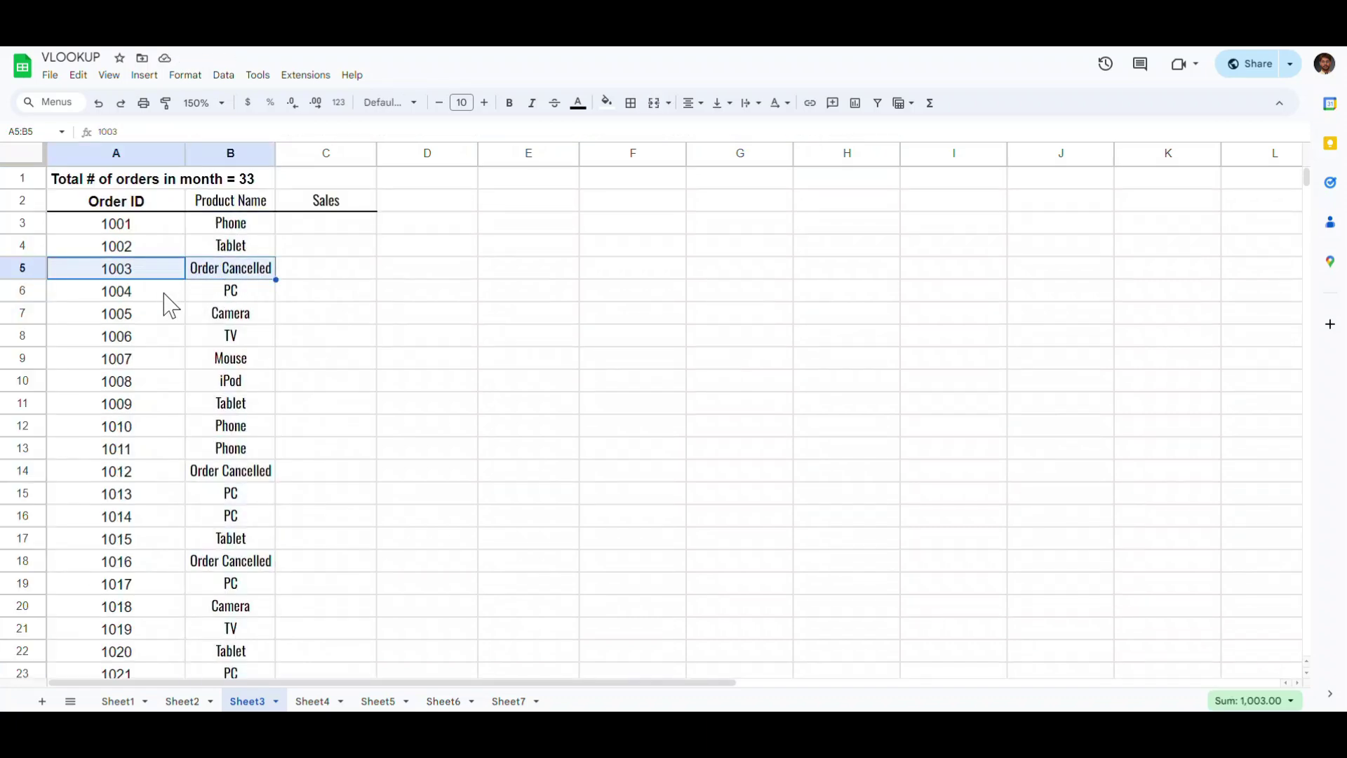
click(321, 699)
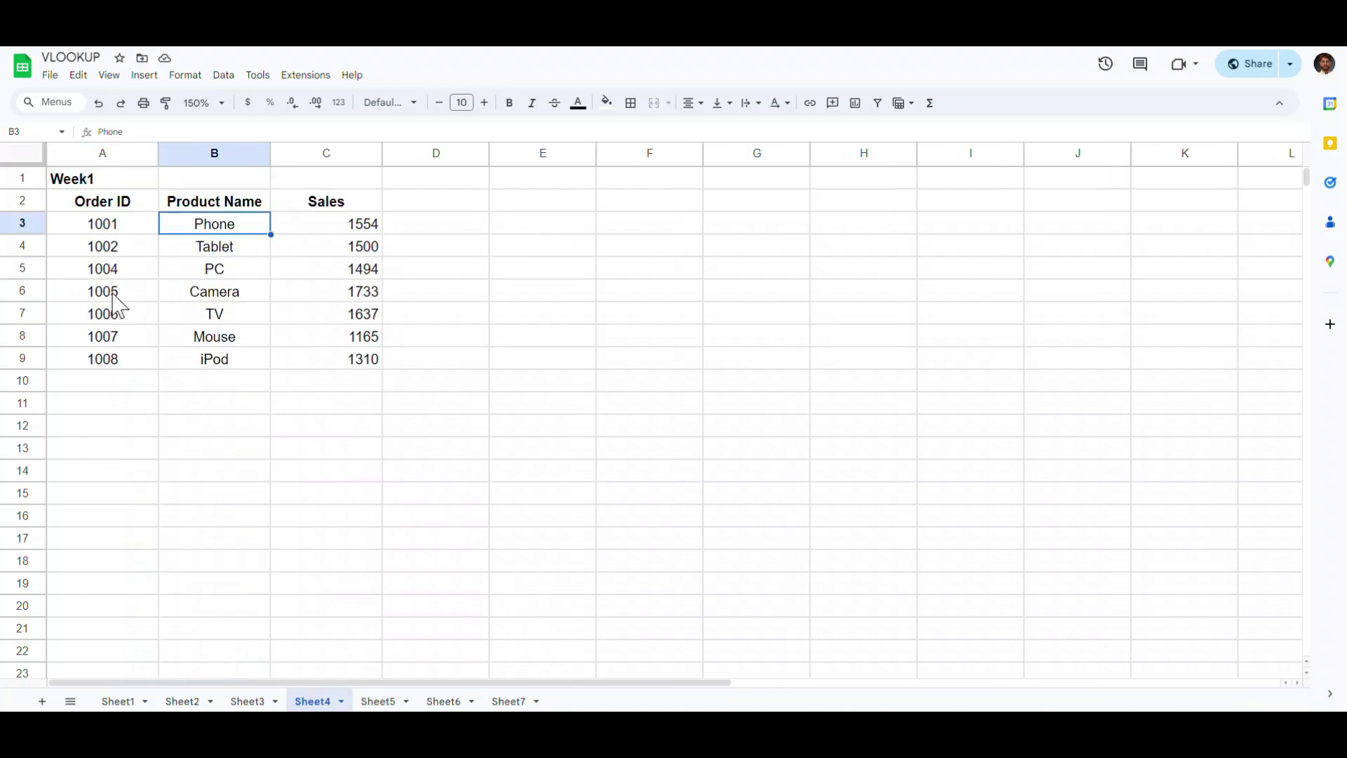
click(261, 701)
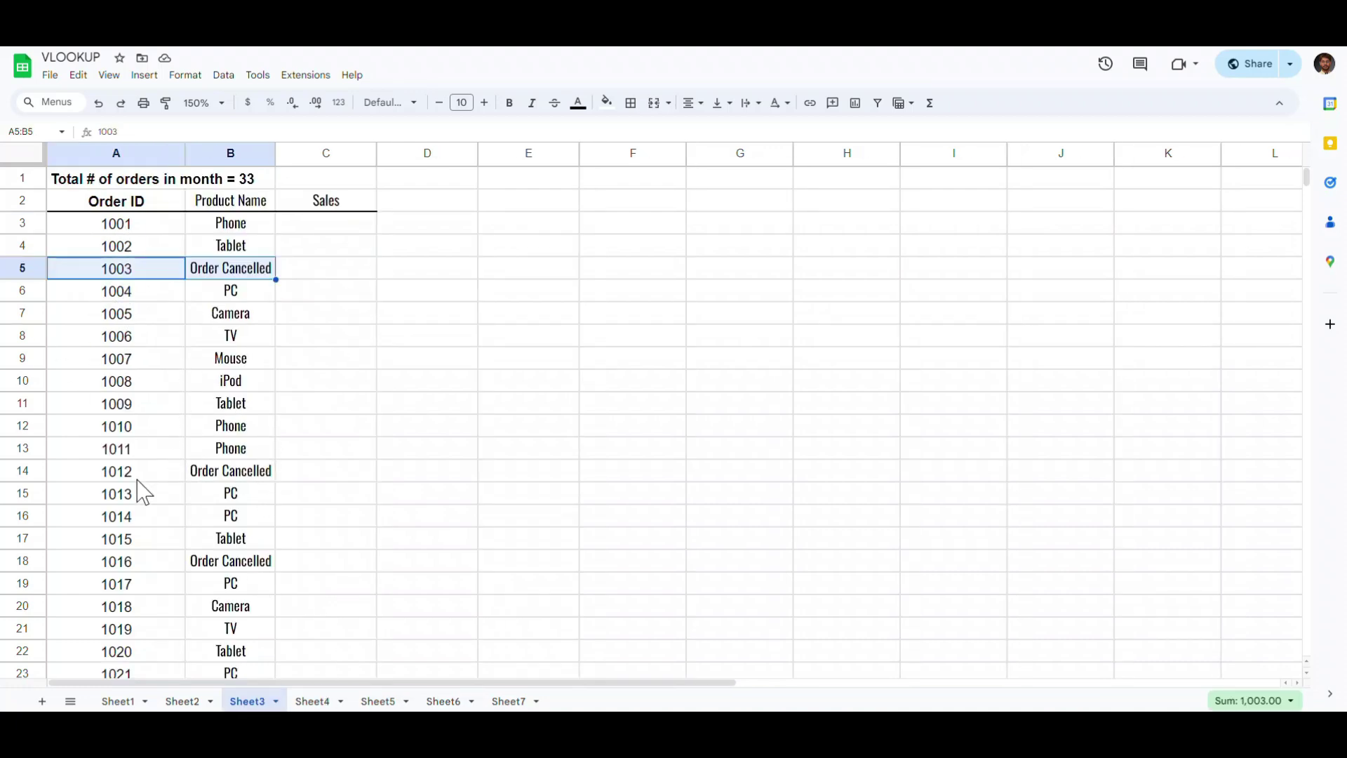
drag(116, 477, 236, 481)
click(309, 699)
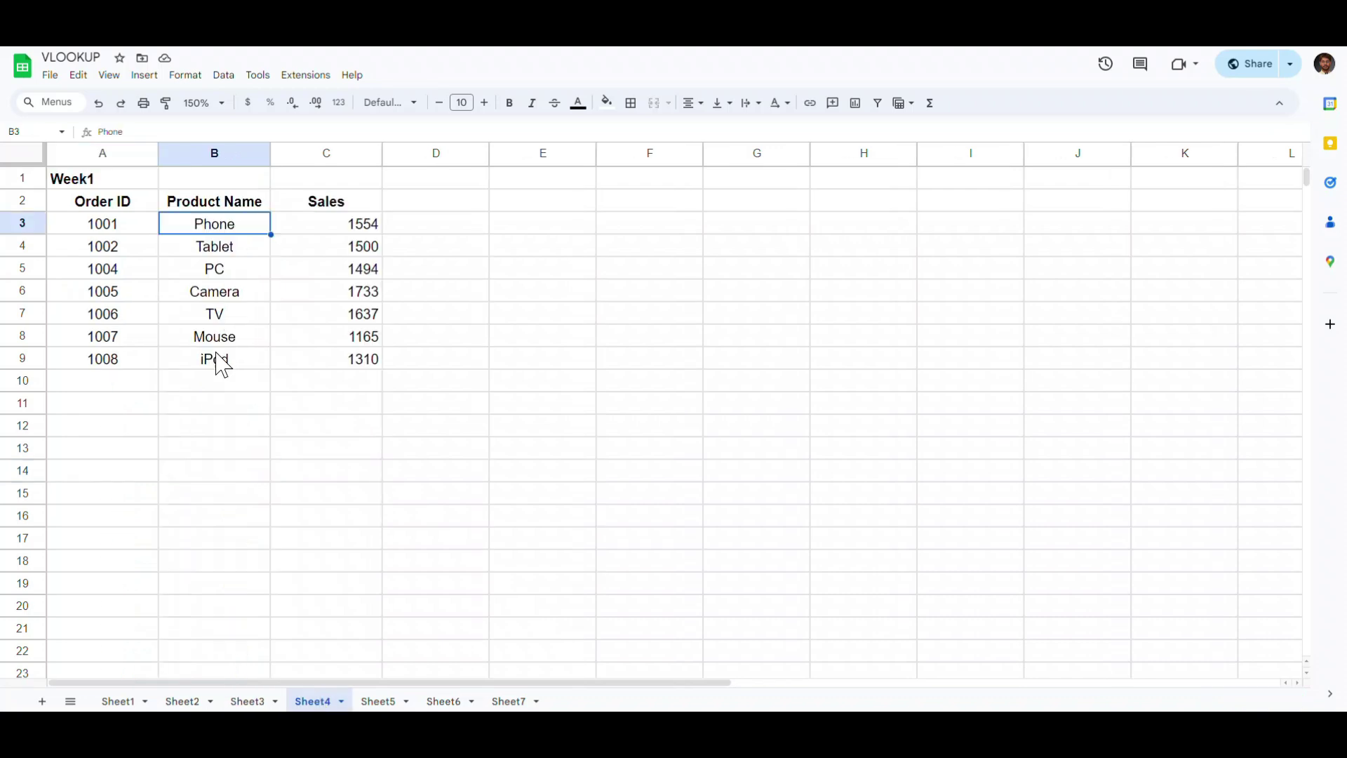
click(383, 702)
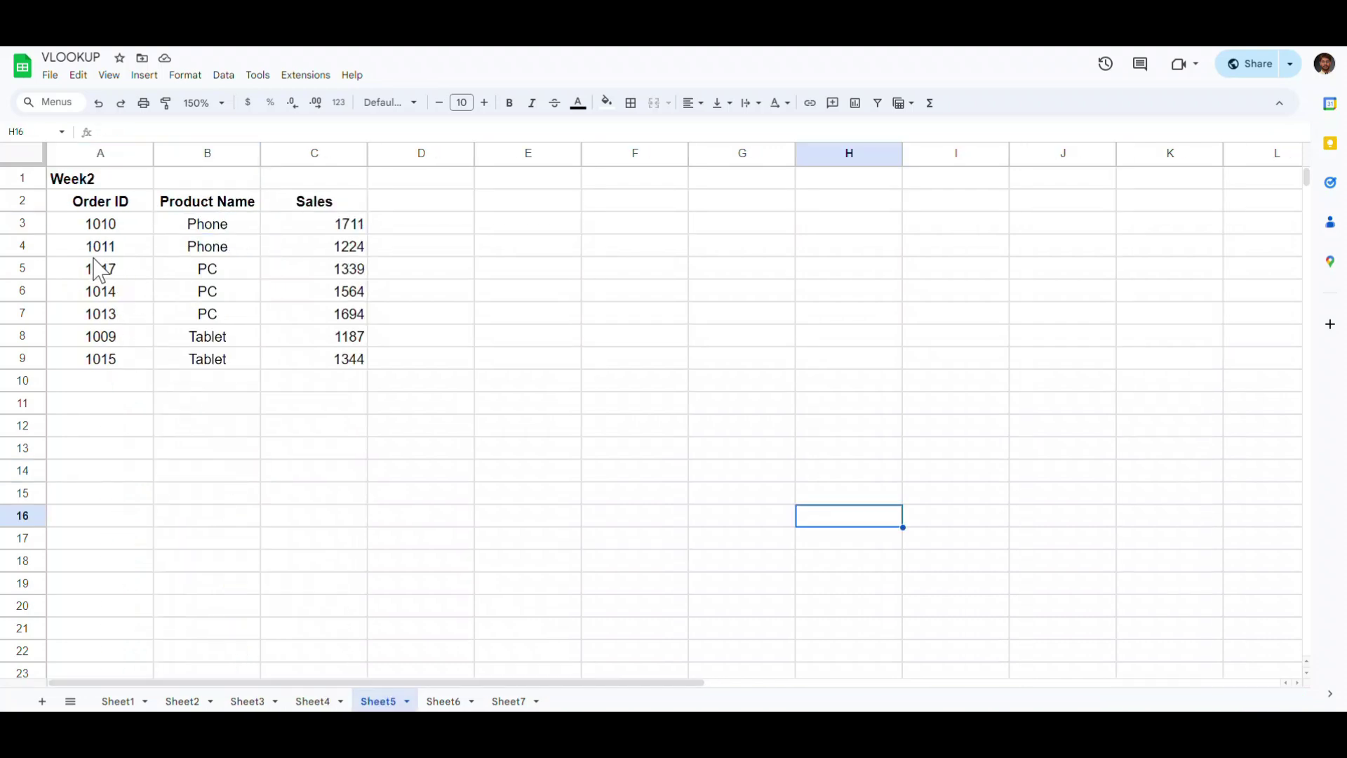
click(247, 699)
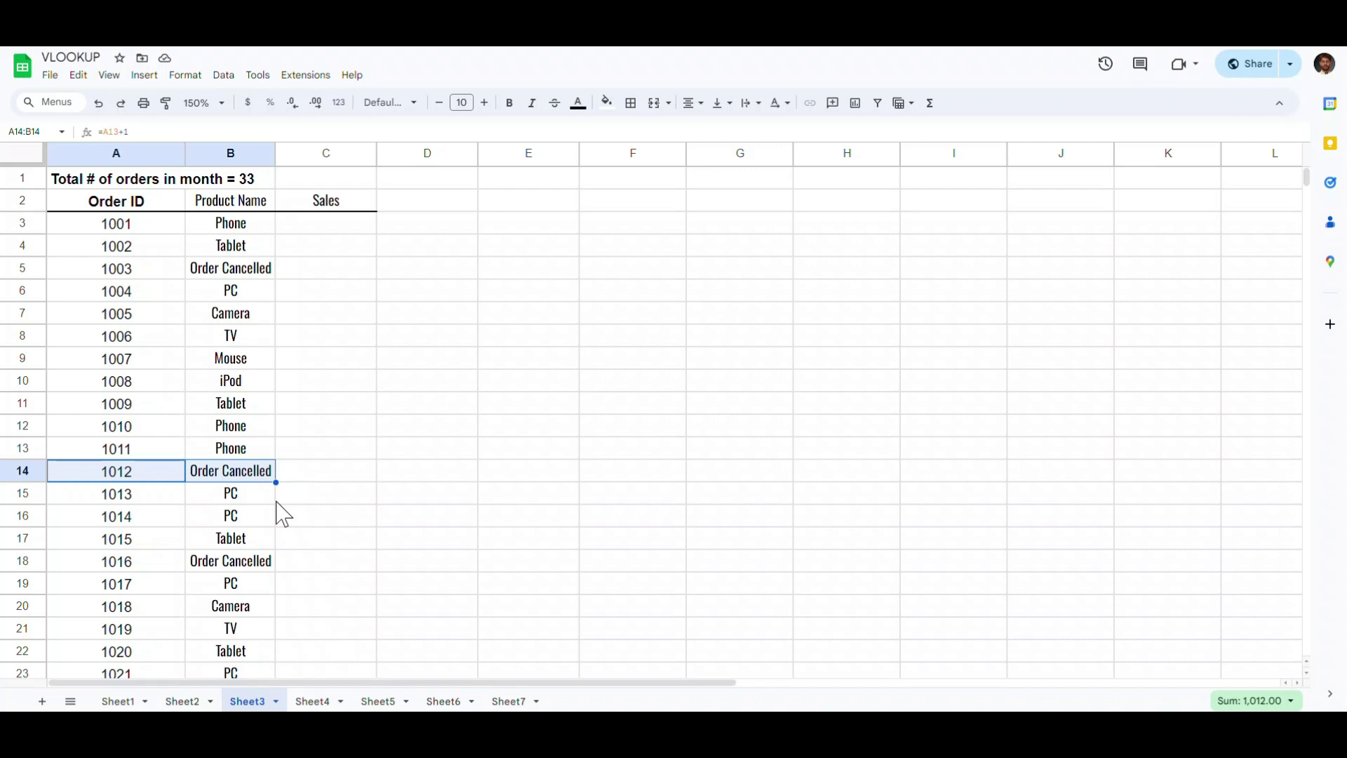
click(242, 223)
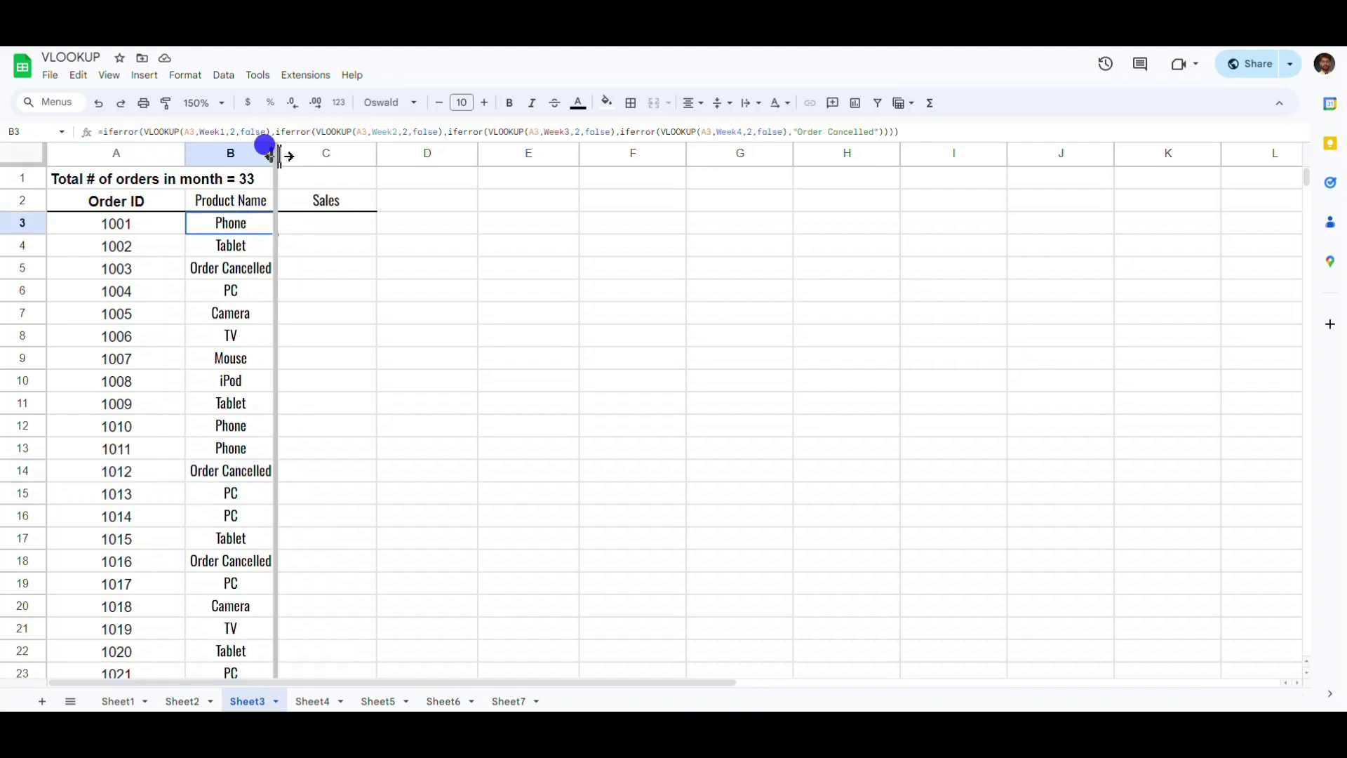
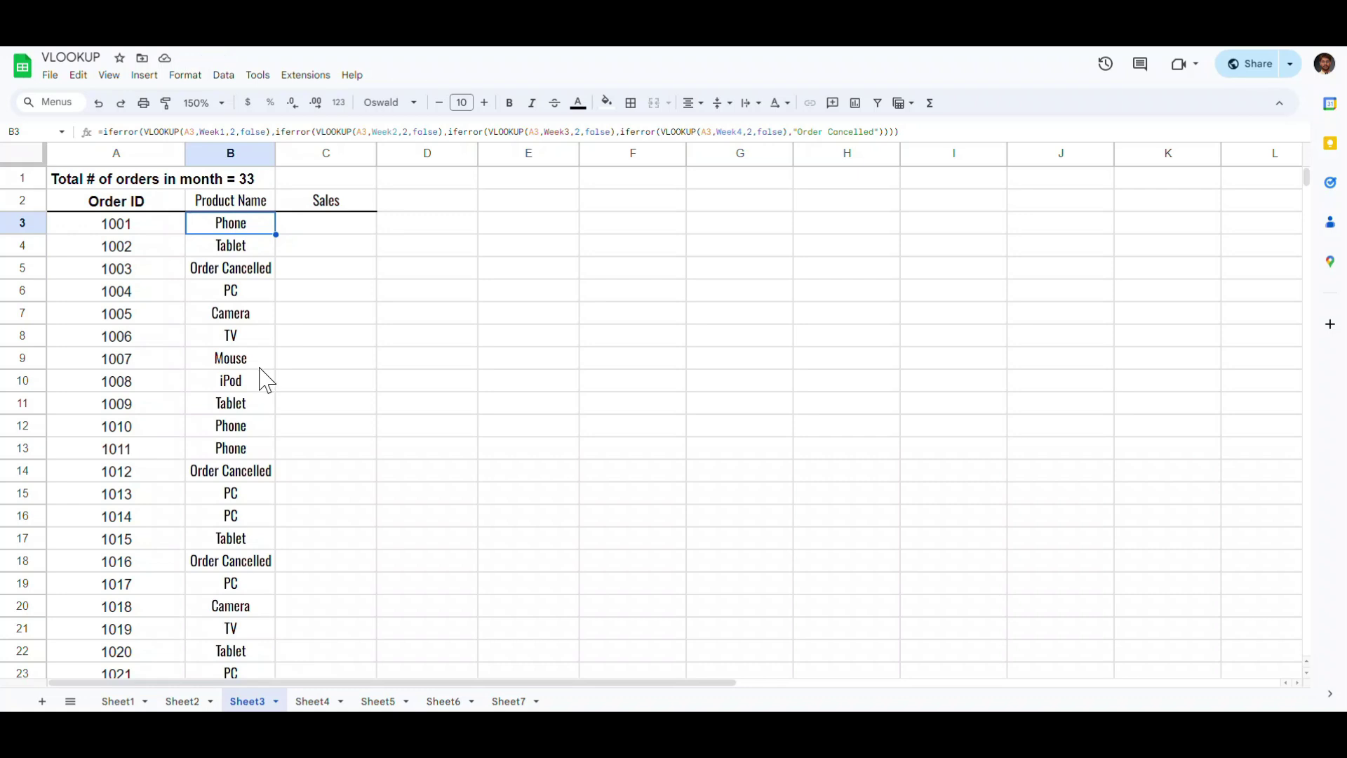
click(320, 233)
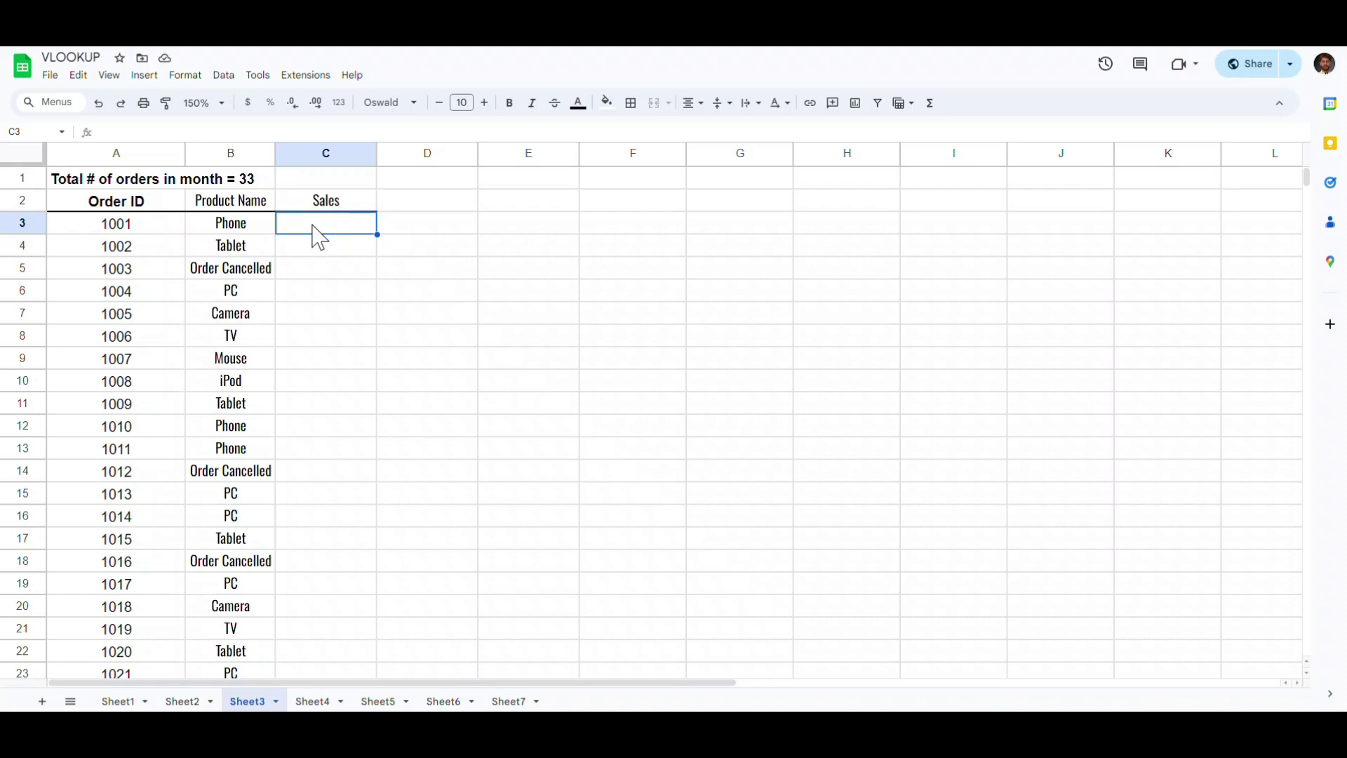
key(Left)
key(Return)
key(ctrl+a)
key(ctrl+c)
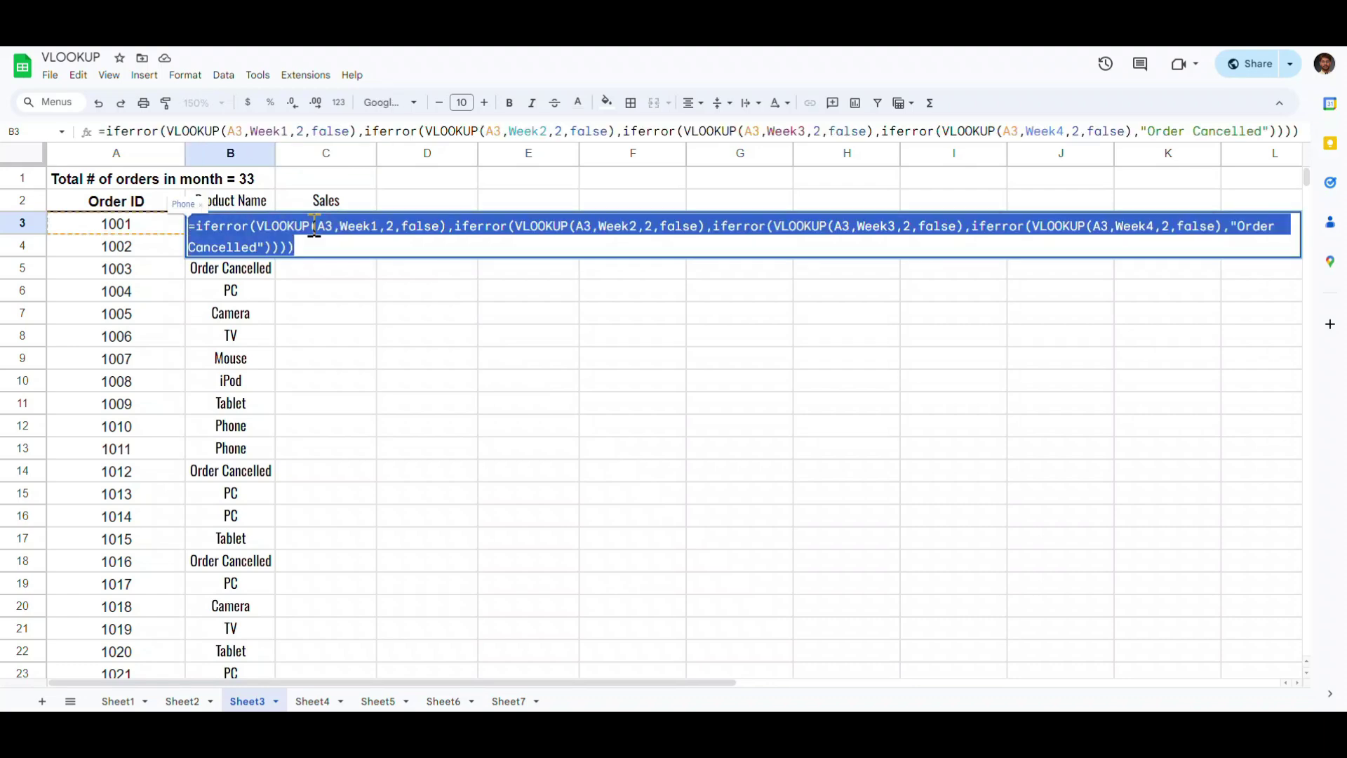
key(Return)
key(Up)
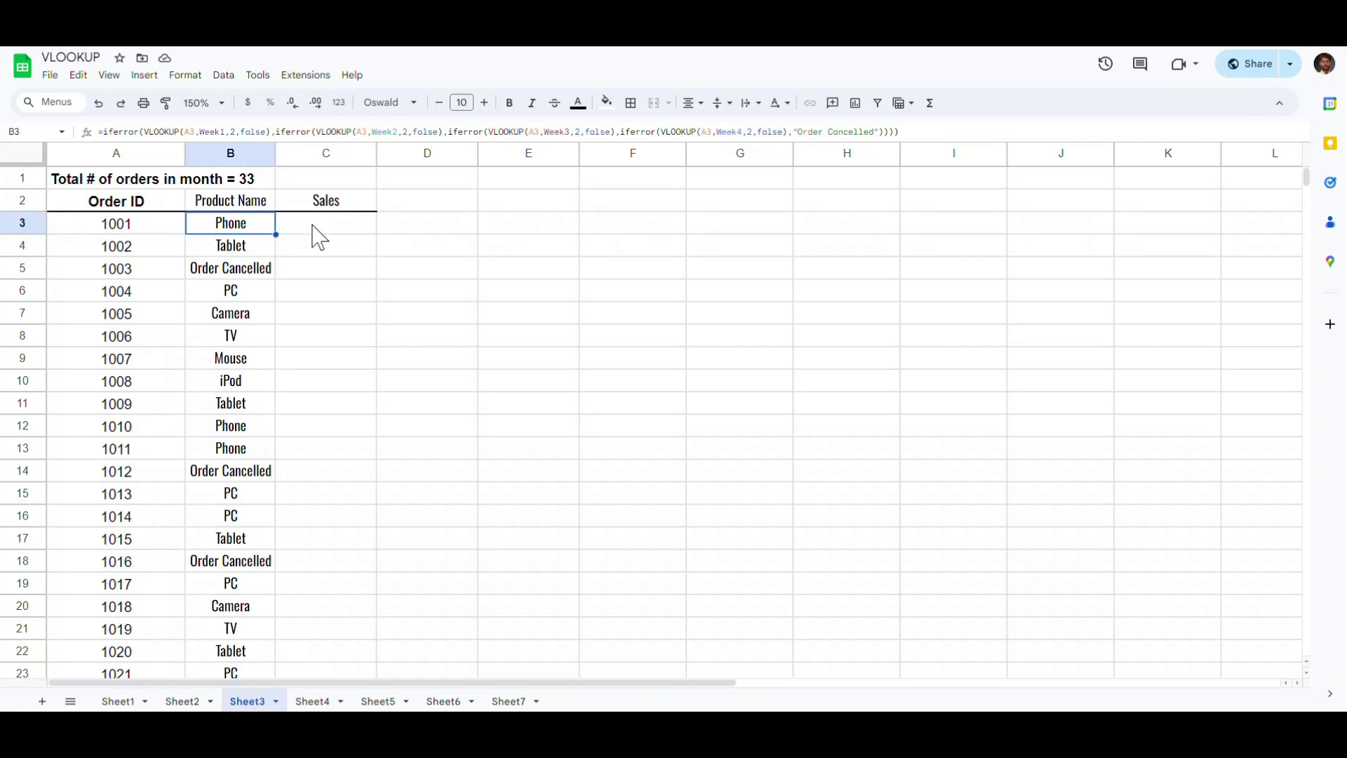
click(309, 220)
key(Return)
key(ctrl+v)
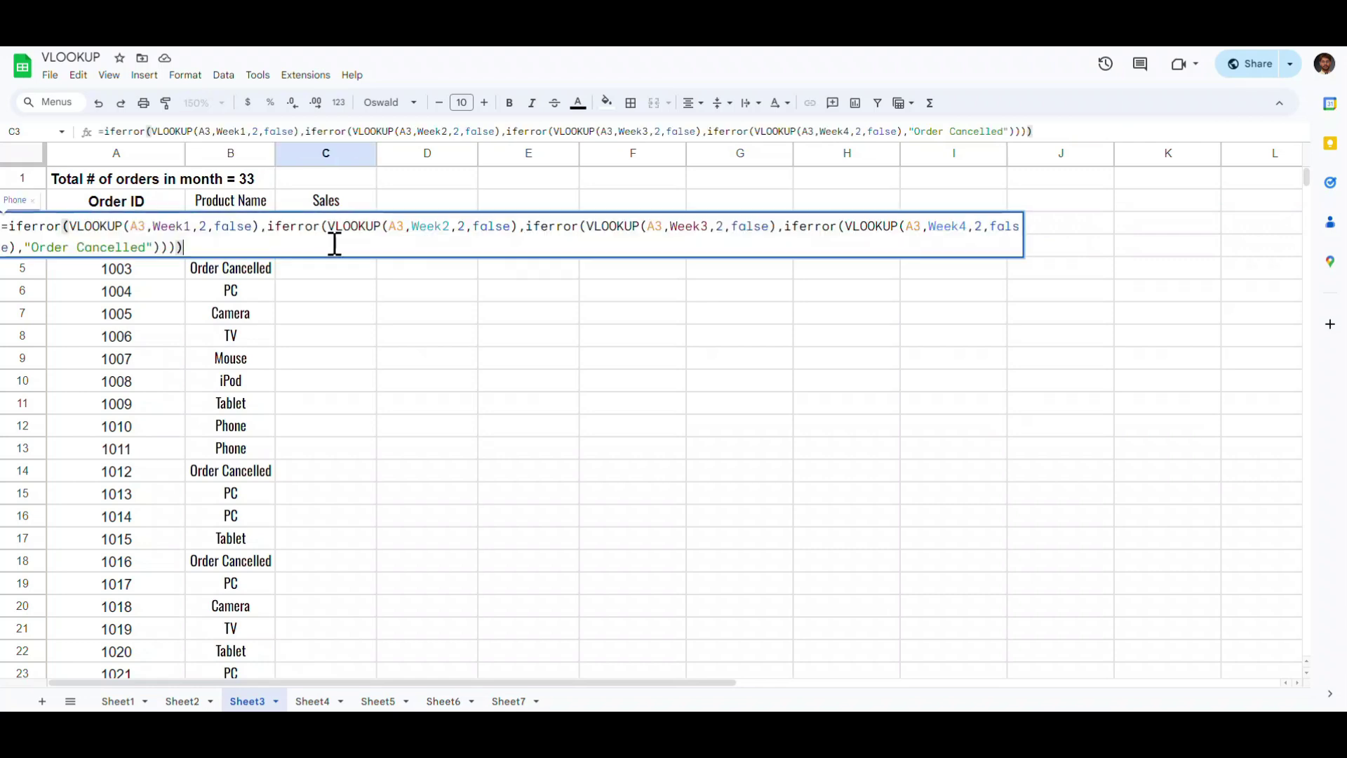
click(202, 227)
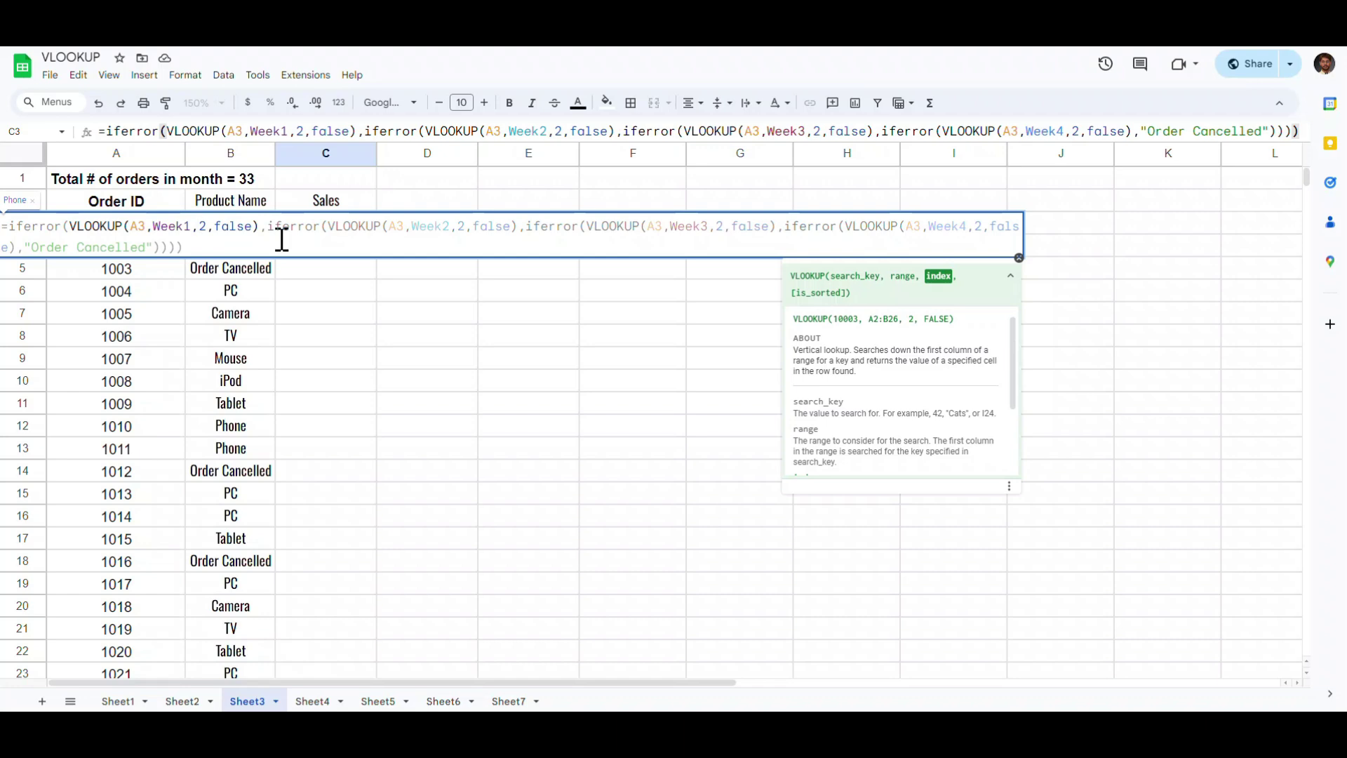
key(Escape)
Step: Copy the full text of B3's nested IFERROR formula into C3, keeping the lookup references to A3
key(Left)
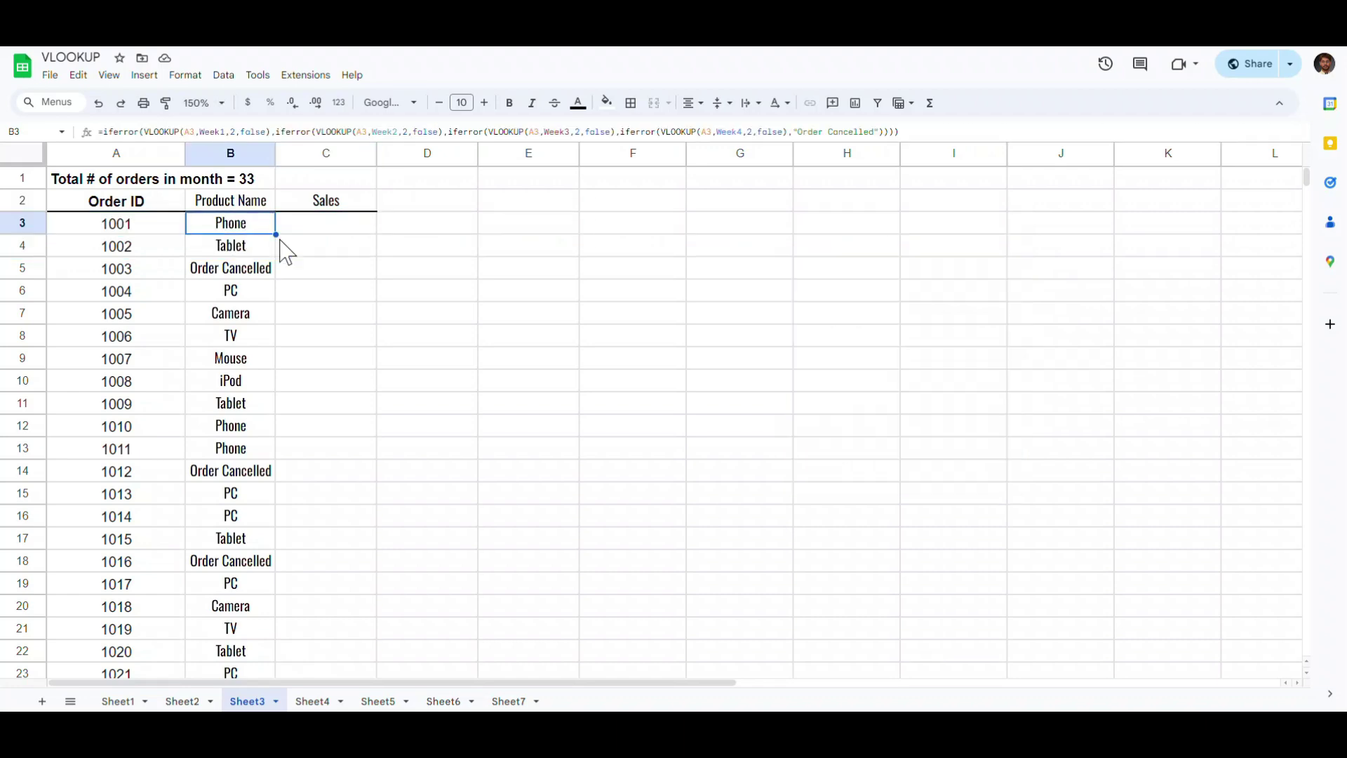
key(Return)
key(ctrl+a)
key(ctrl+c)
key(Escape)
key(Right)
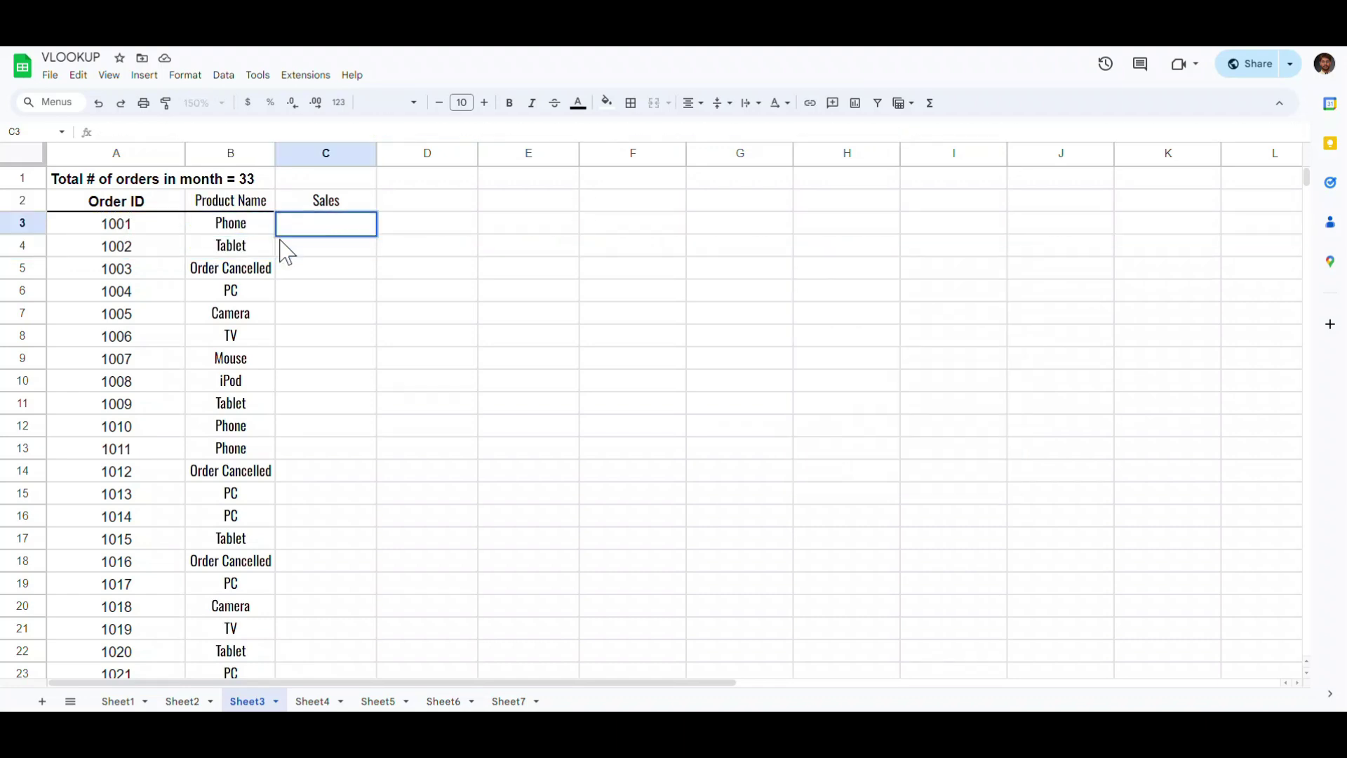
key(Return)
key(ctrl+v)
Step: Set the column index to 3 in all four weekly VLOOKUPs of C3's formula and enter the formula
click(211, 237)
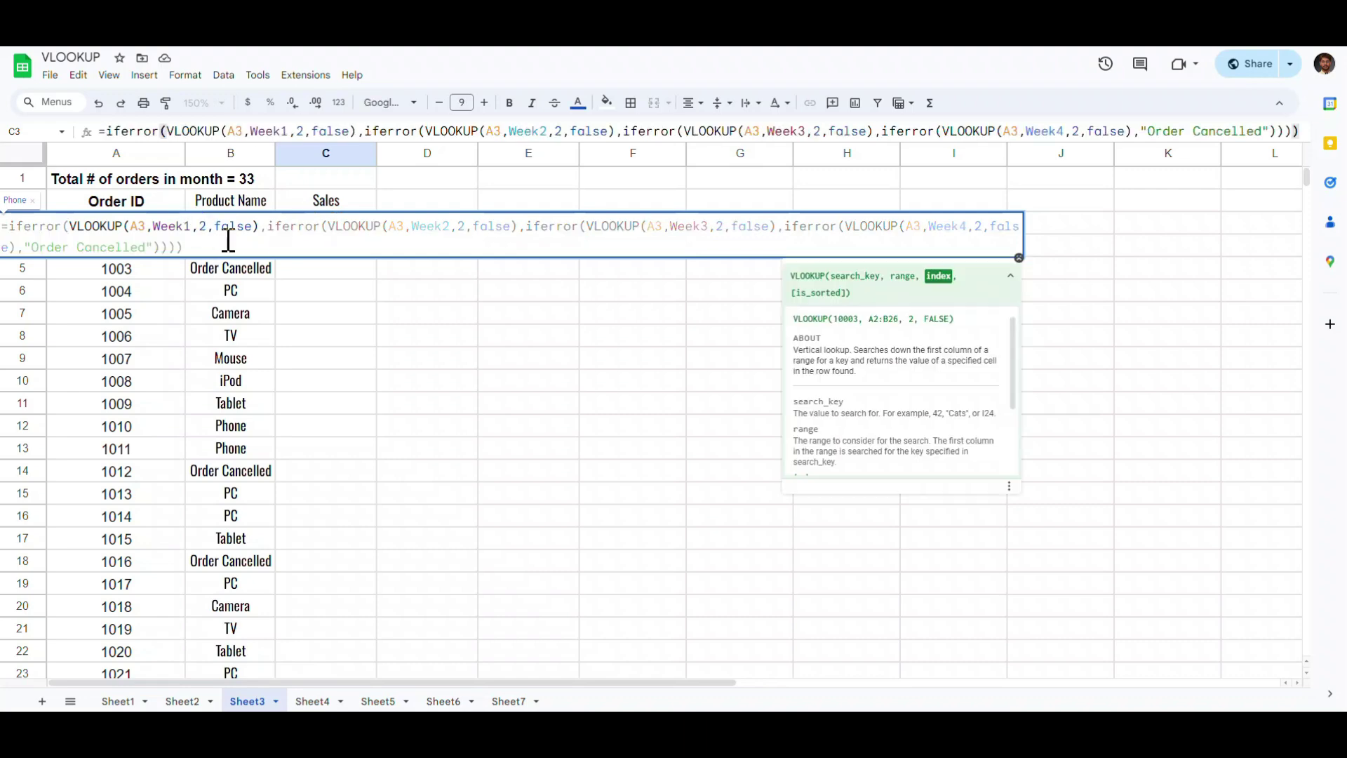
key(BackSpace)
text(3)
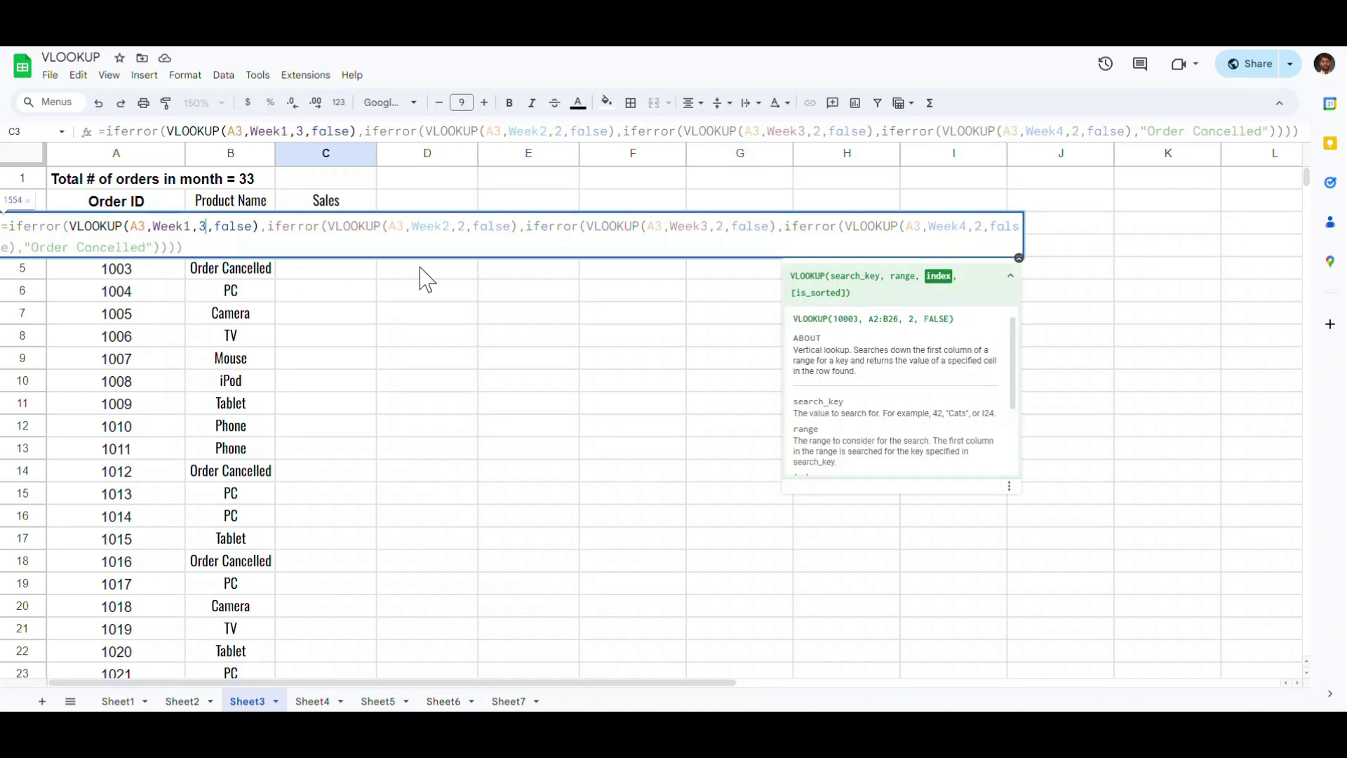
click(462, 235)
key(BackSpace)
text(3)
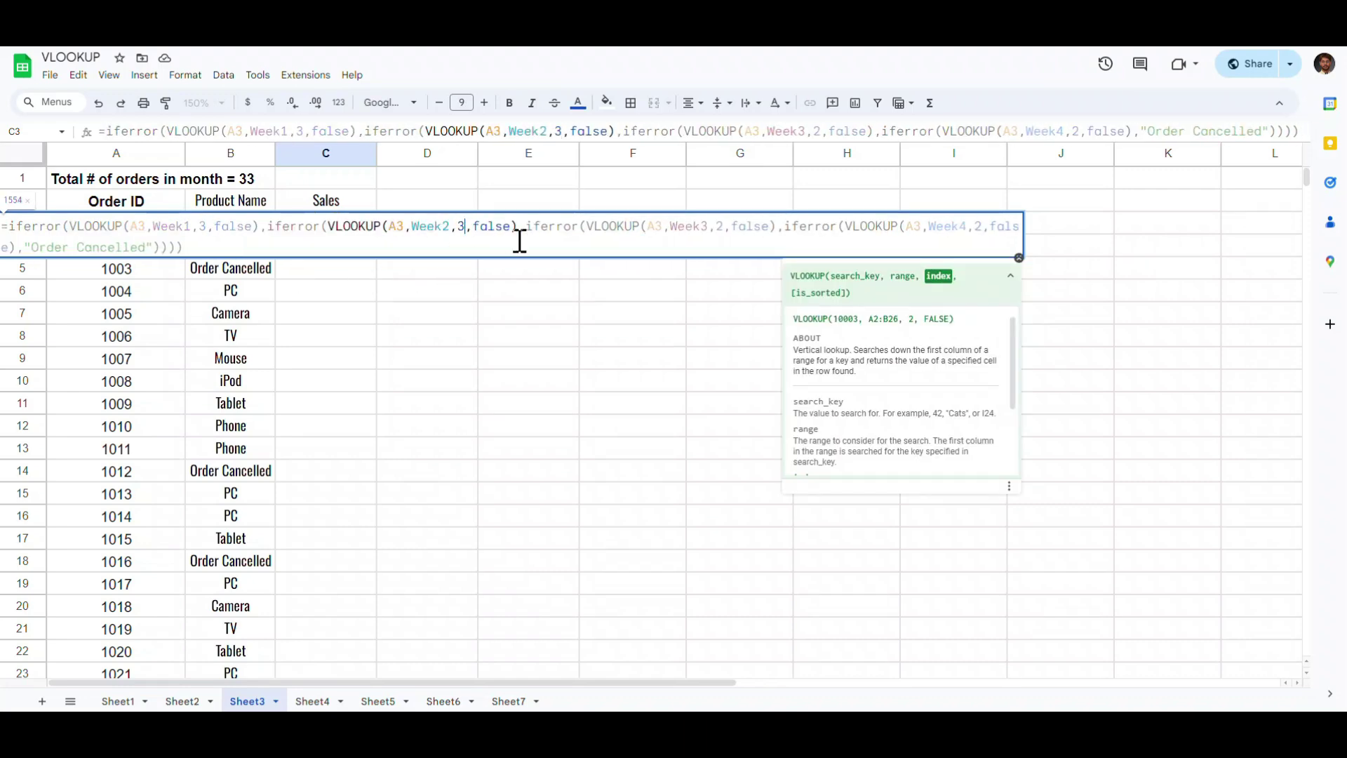
click(724, 227)
key(BackSpace)
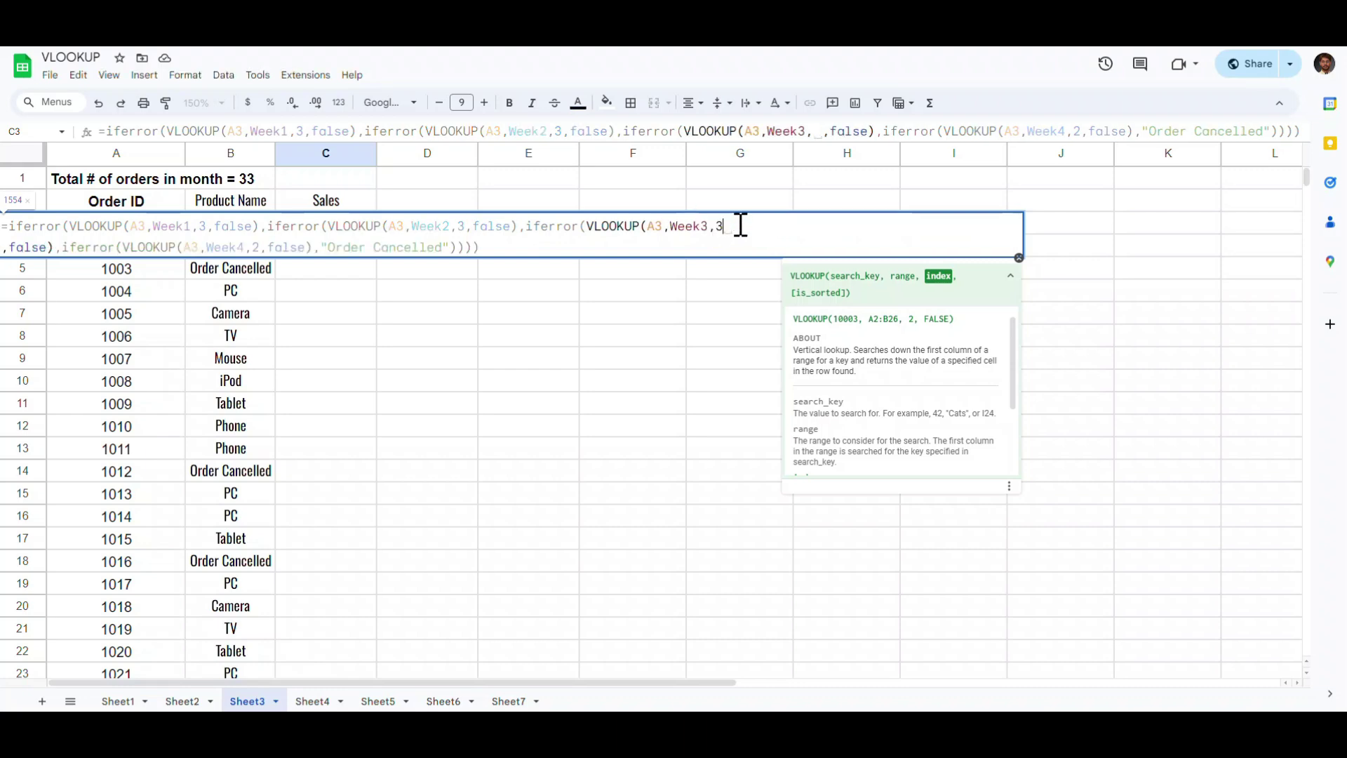
text(3)
click(985, 227)
key(BackSpace)
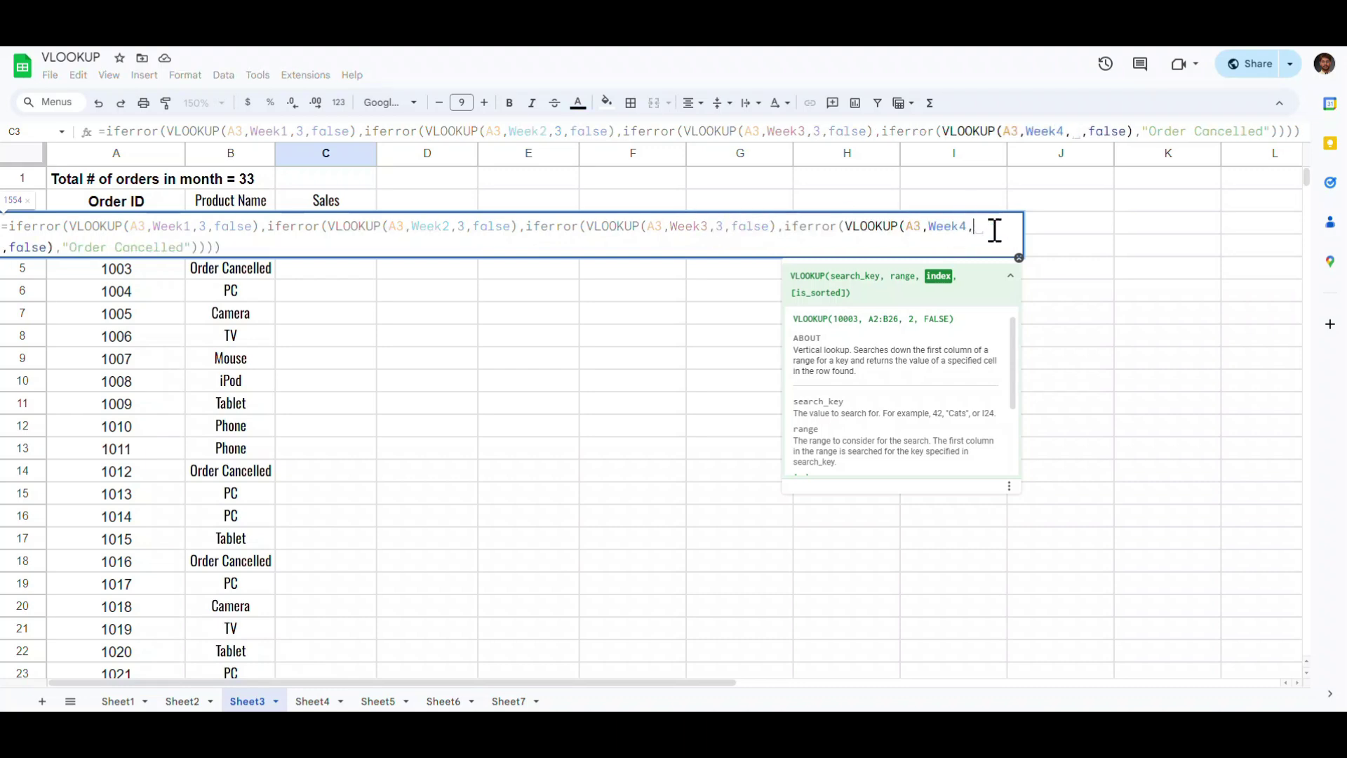
text(3)
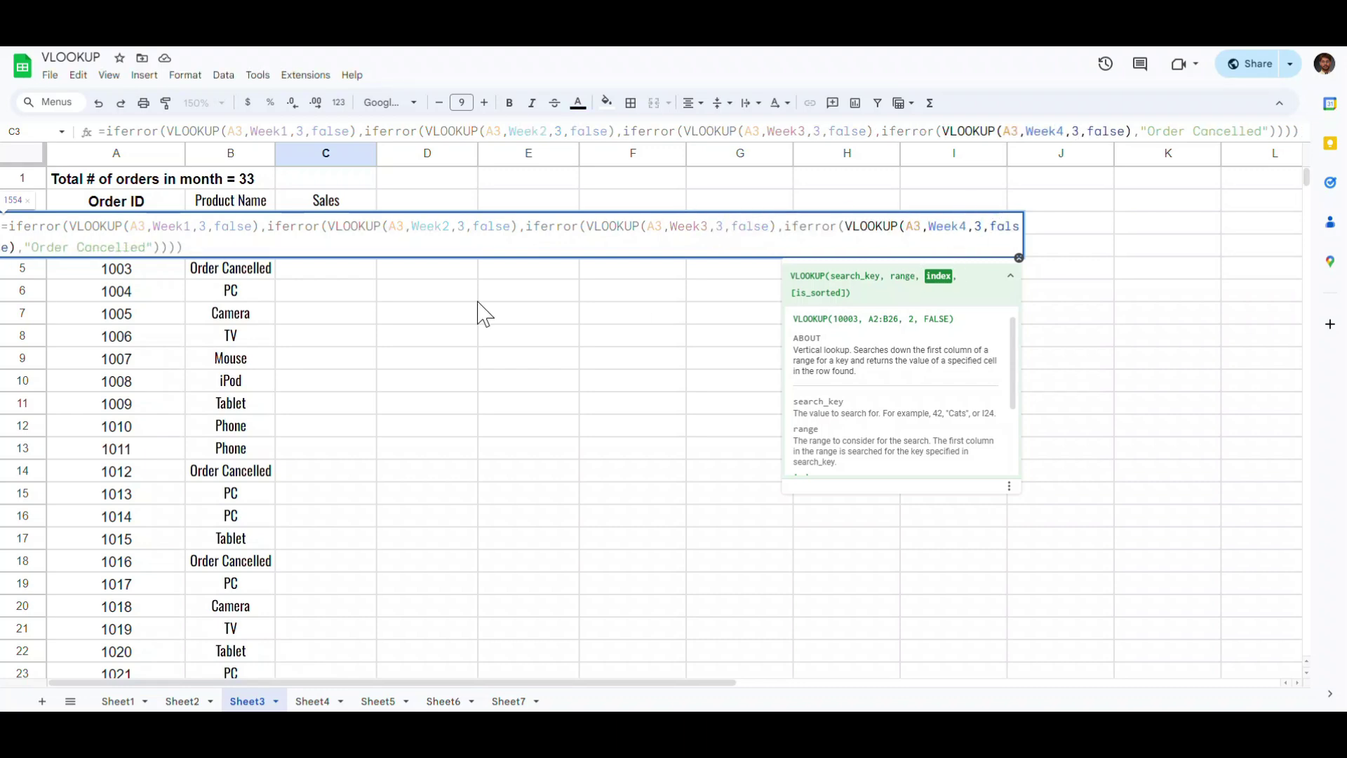
key(Return)
Step: Fill C3's sales lookup formula down through C35
click(360, 225)
drag(378, 234, 331, 366)
scroll(337, 372, down, 8)
scroll(406, 358, up, 8)
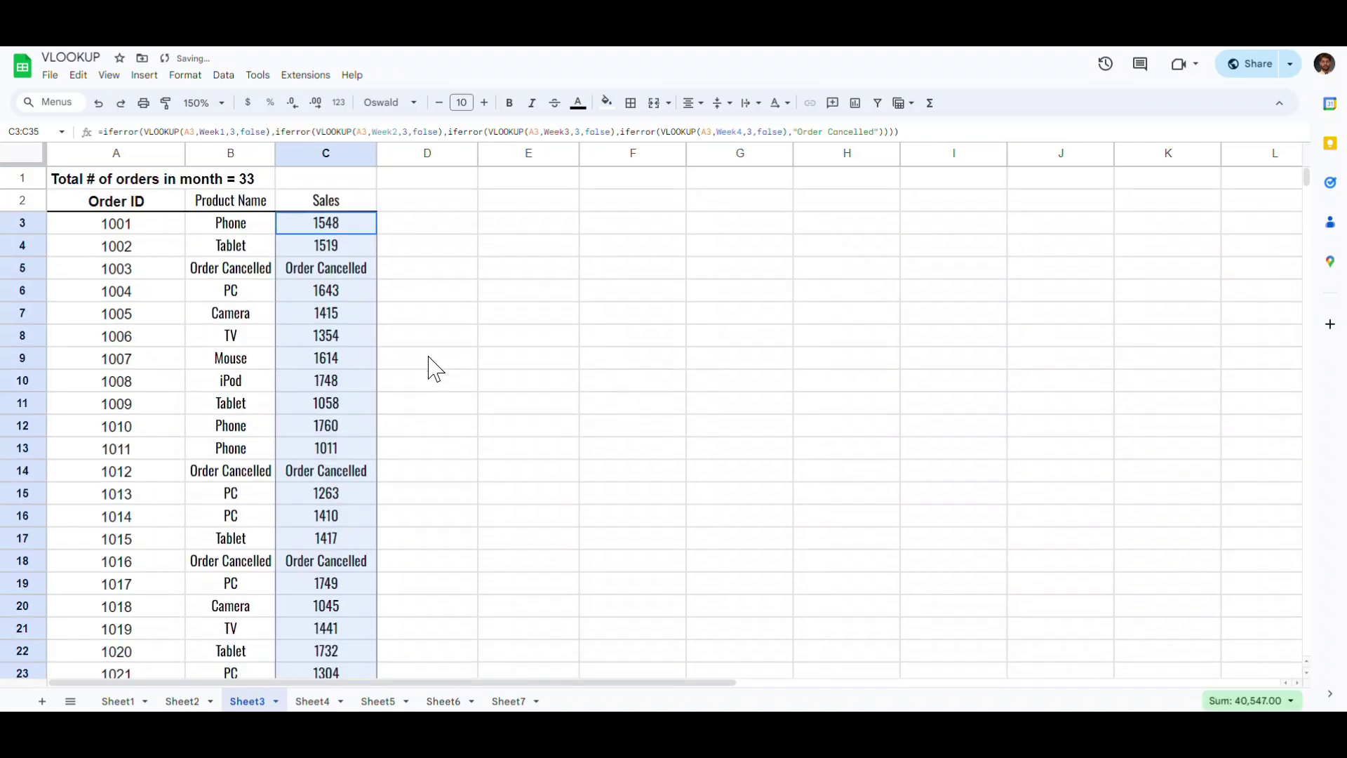
Step: Inspect the filled formulas in C5 and B8, and compare row 3's sales with the Week1 table on Sheet4
click(335, 384)
click(342, 271)
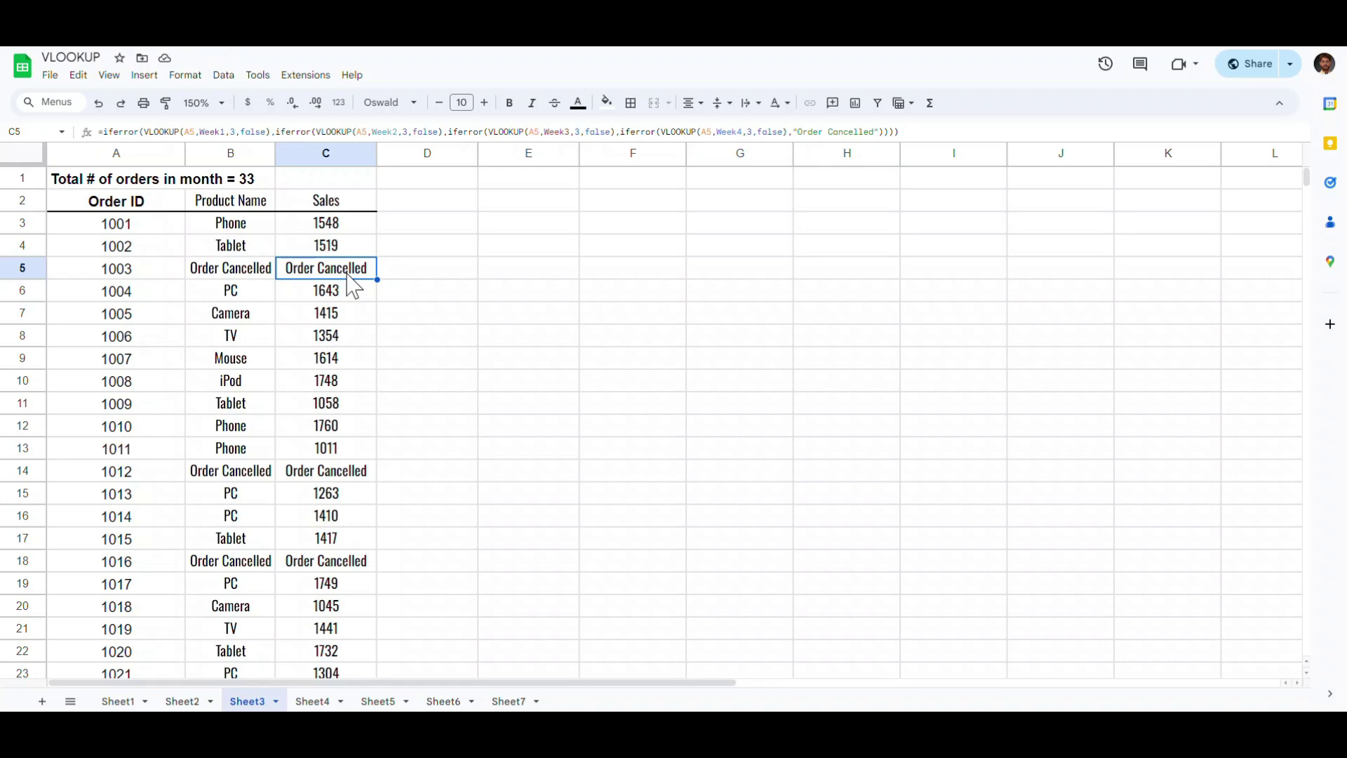
click(234, 338)
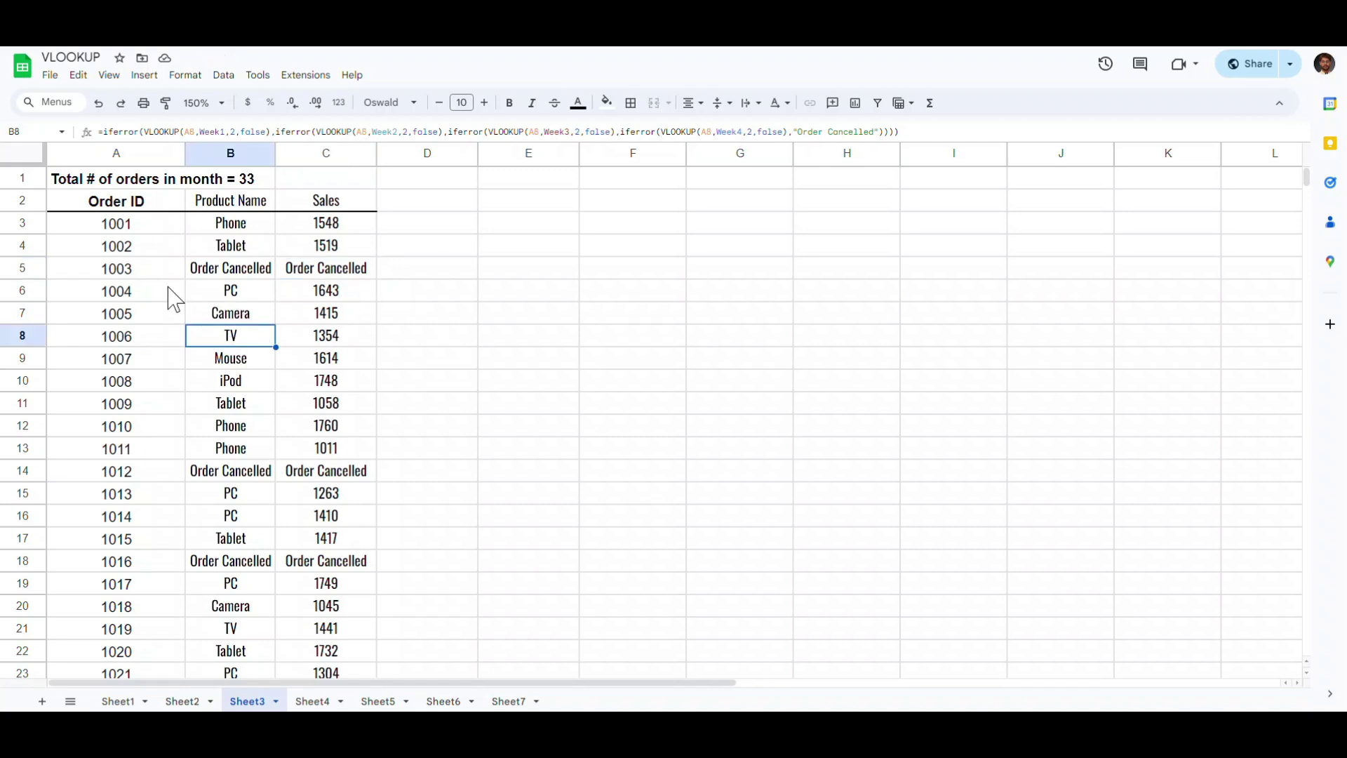
click(127, 224)
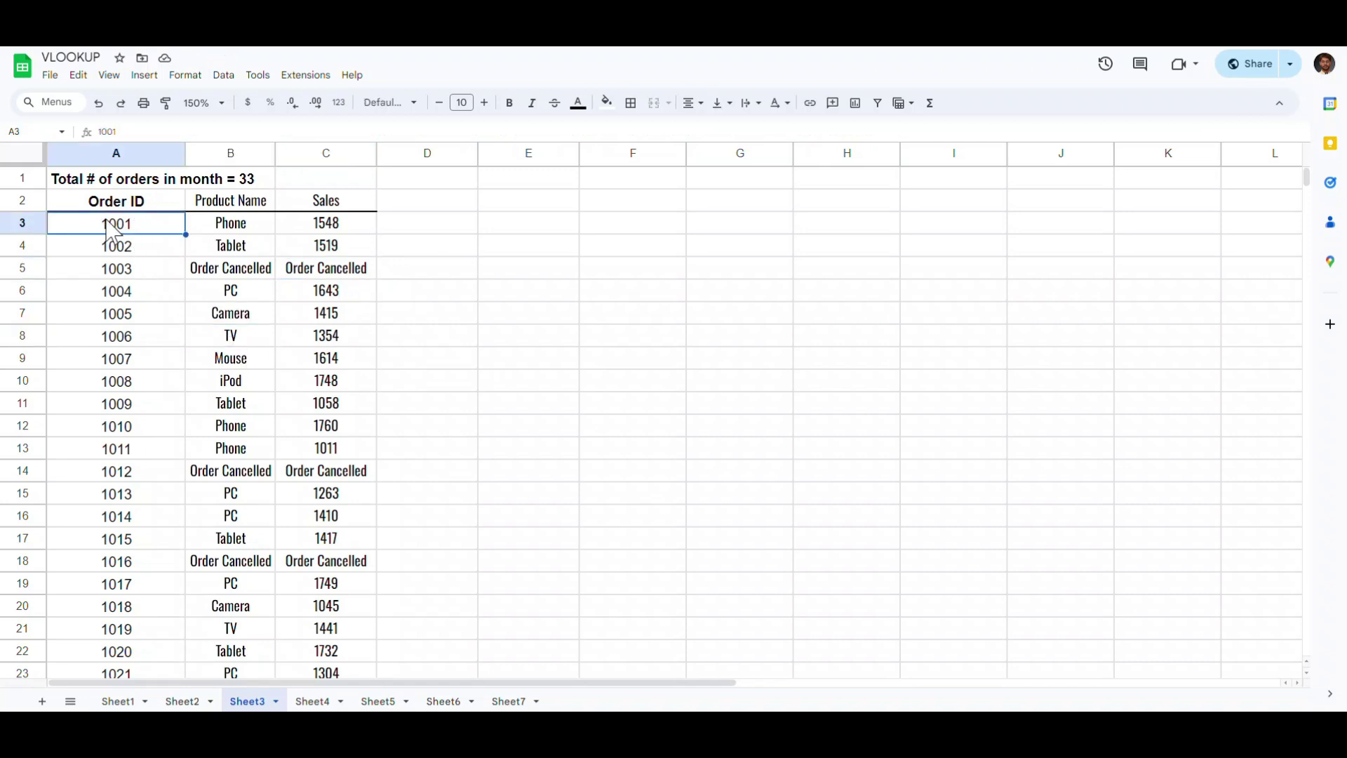
click(313, 701)
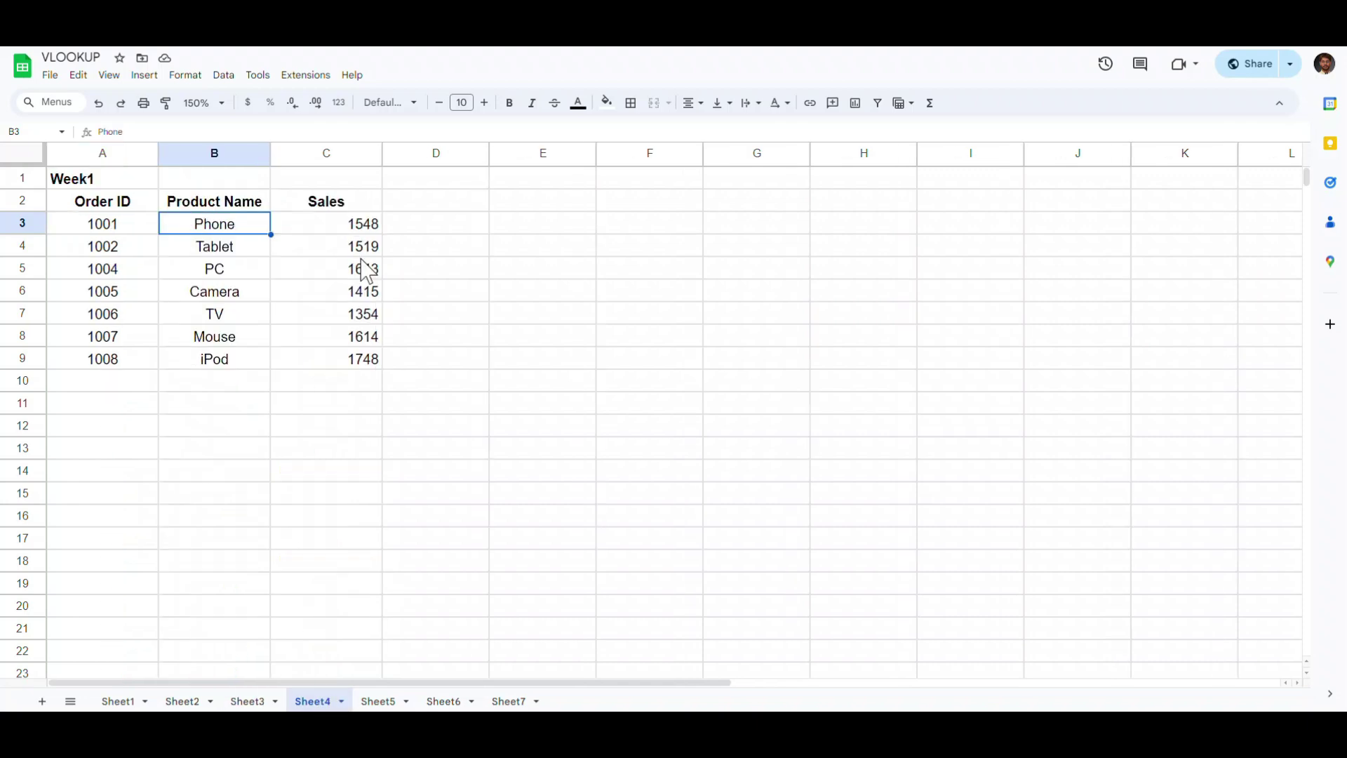
click(361, 226)
click(259, 702)
Step: Compare row 13's order and sales on Sheet3 with the matching record in the Week2 table on Sheet5
scroll(224, 414, down, 2)
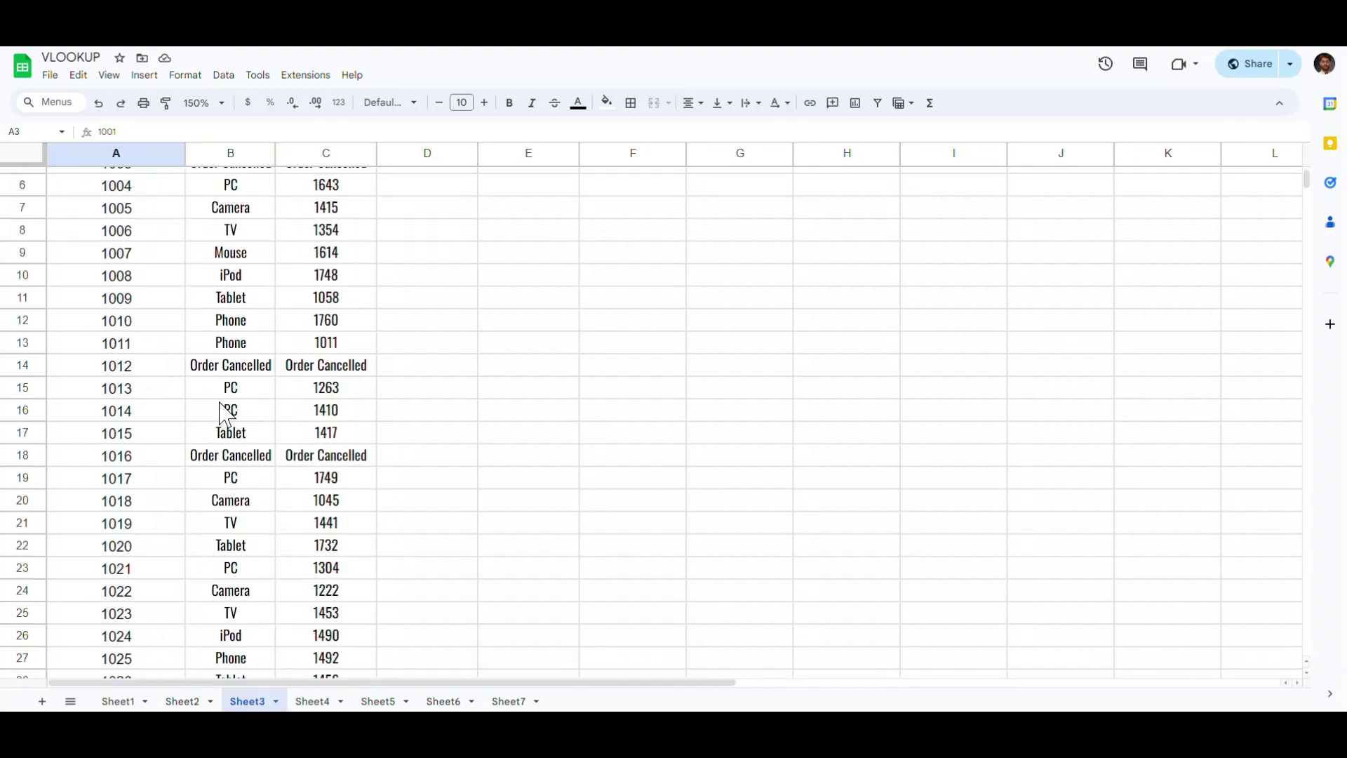
click(119, 342)
click(291, 343)
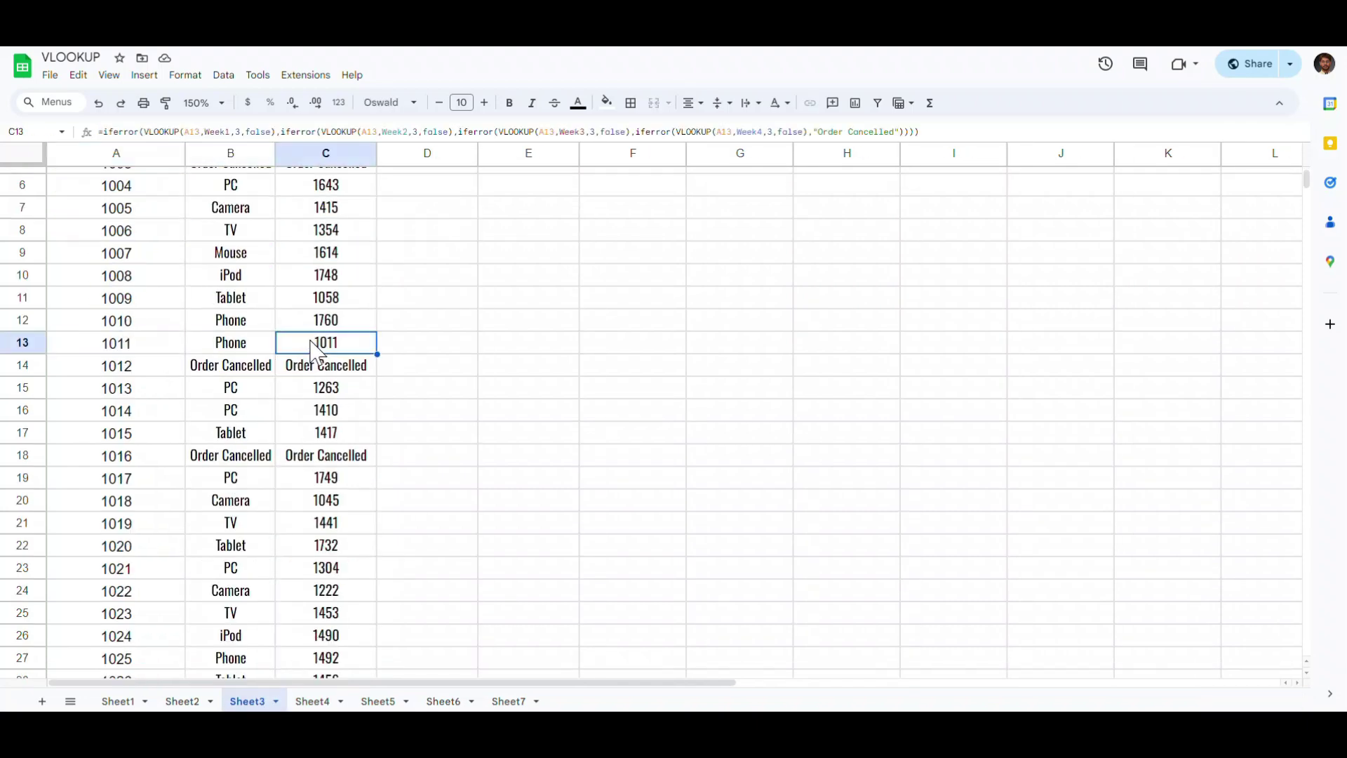
click(377, 701)
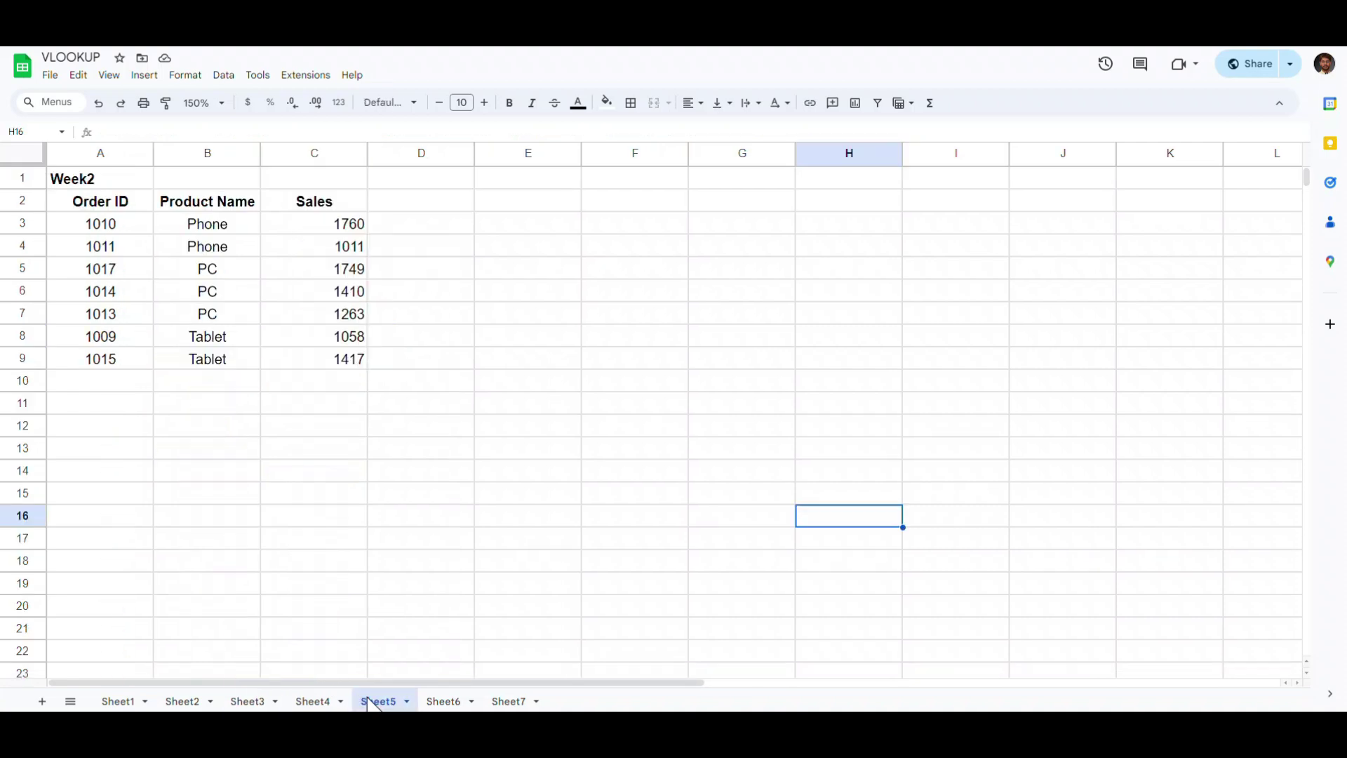
click(111, 240)
click(298, 239)
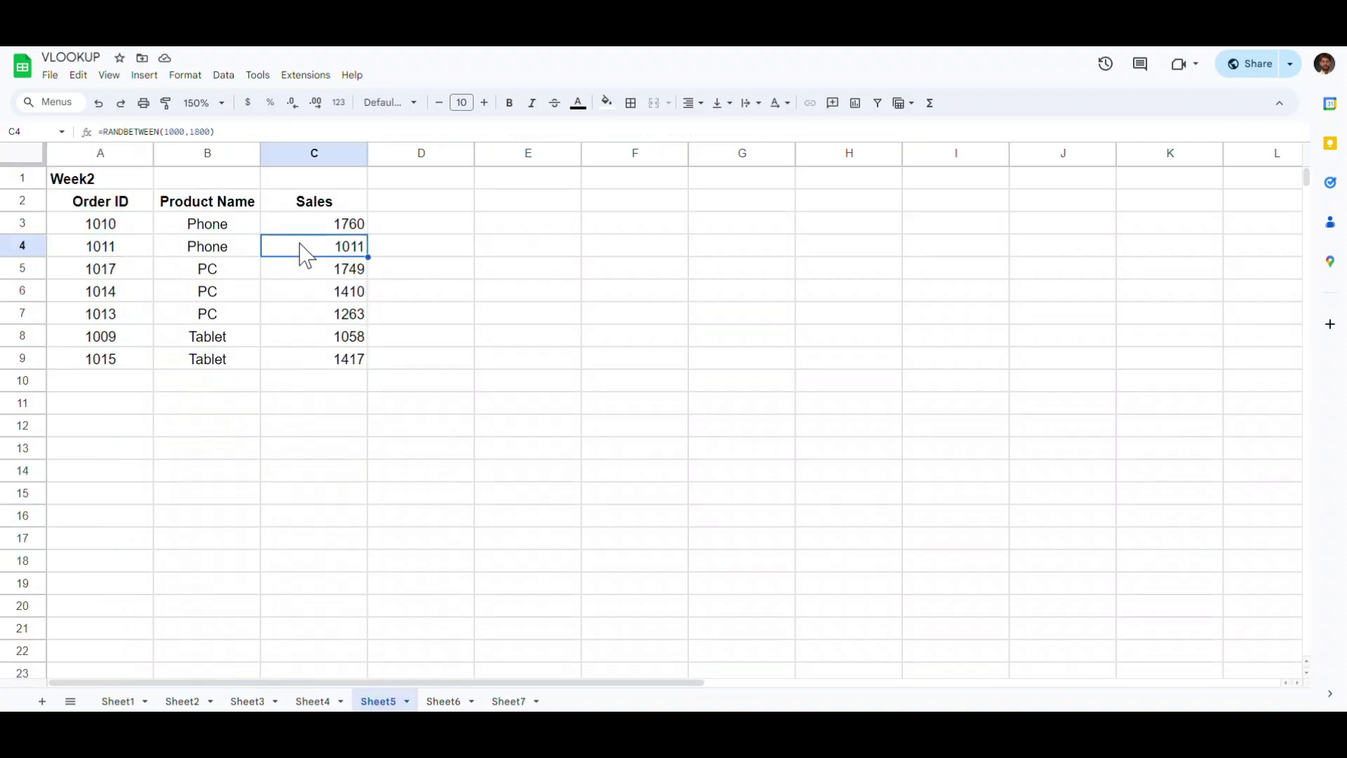
click(253, 701)
scroll(382, 417, up, 3)
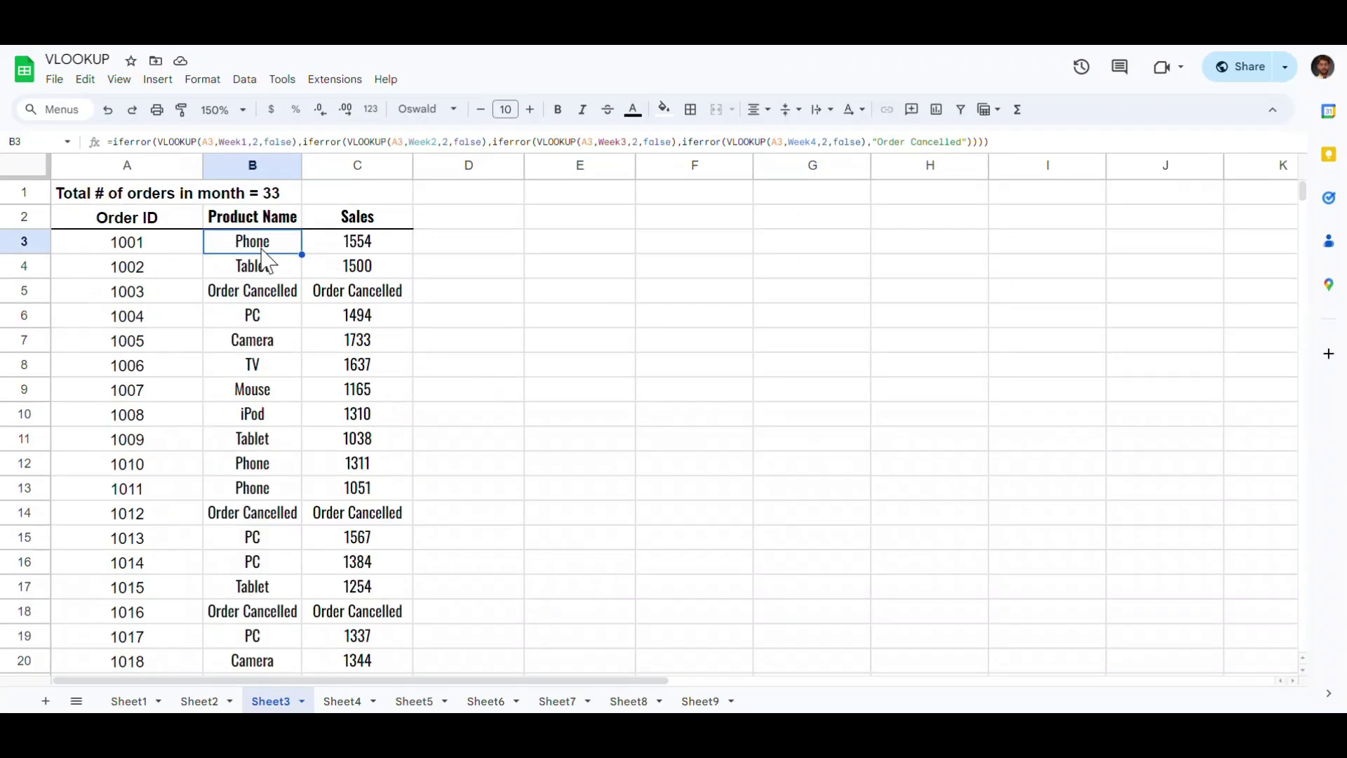
Step: Review the hard-coded column index 2 in the Week1 lookup of B3's formula
double_click(267, 243)
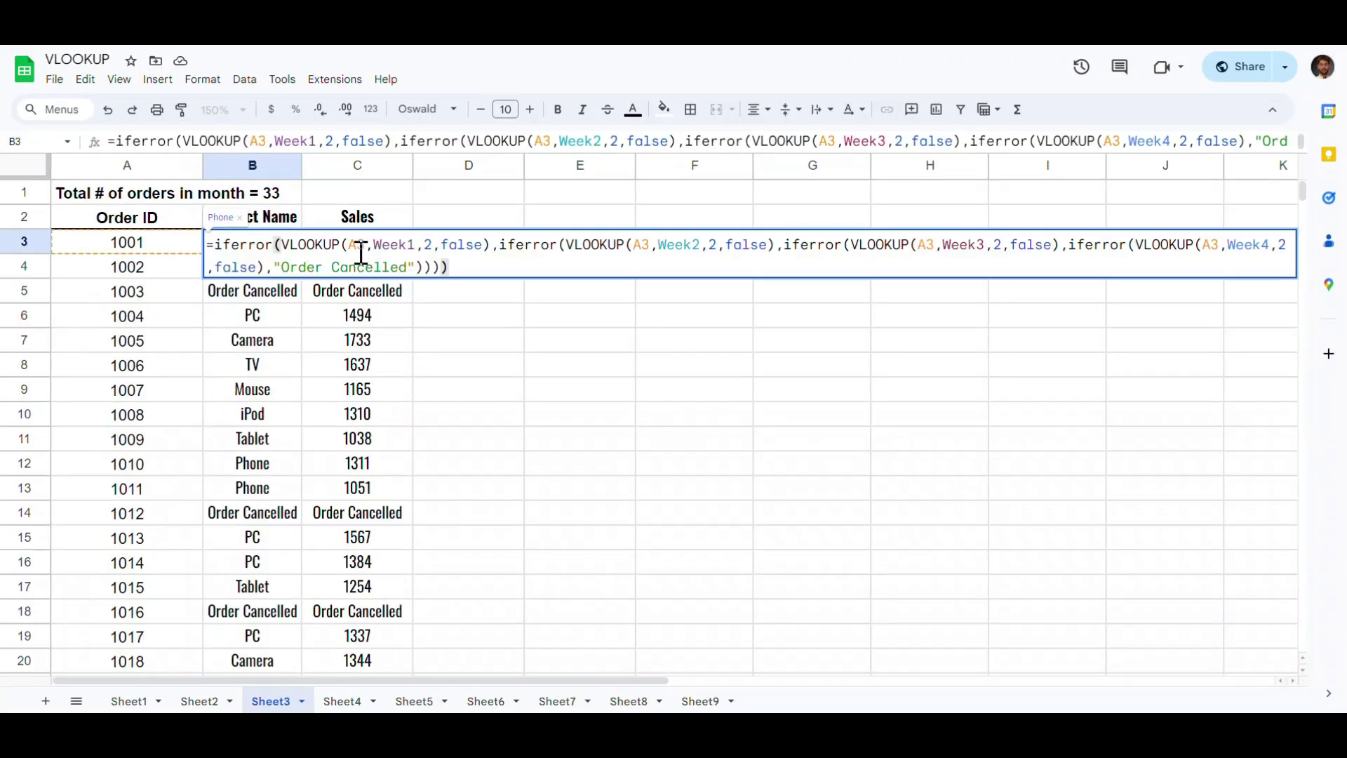
double_click(427, 244)
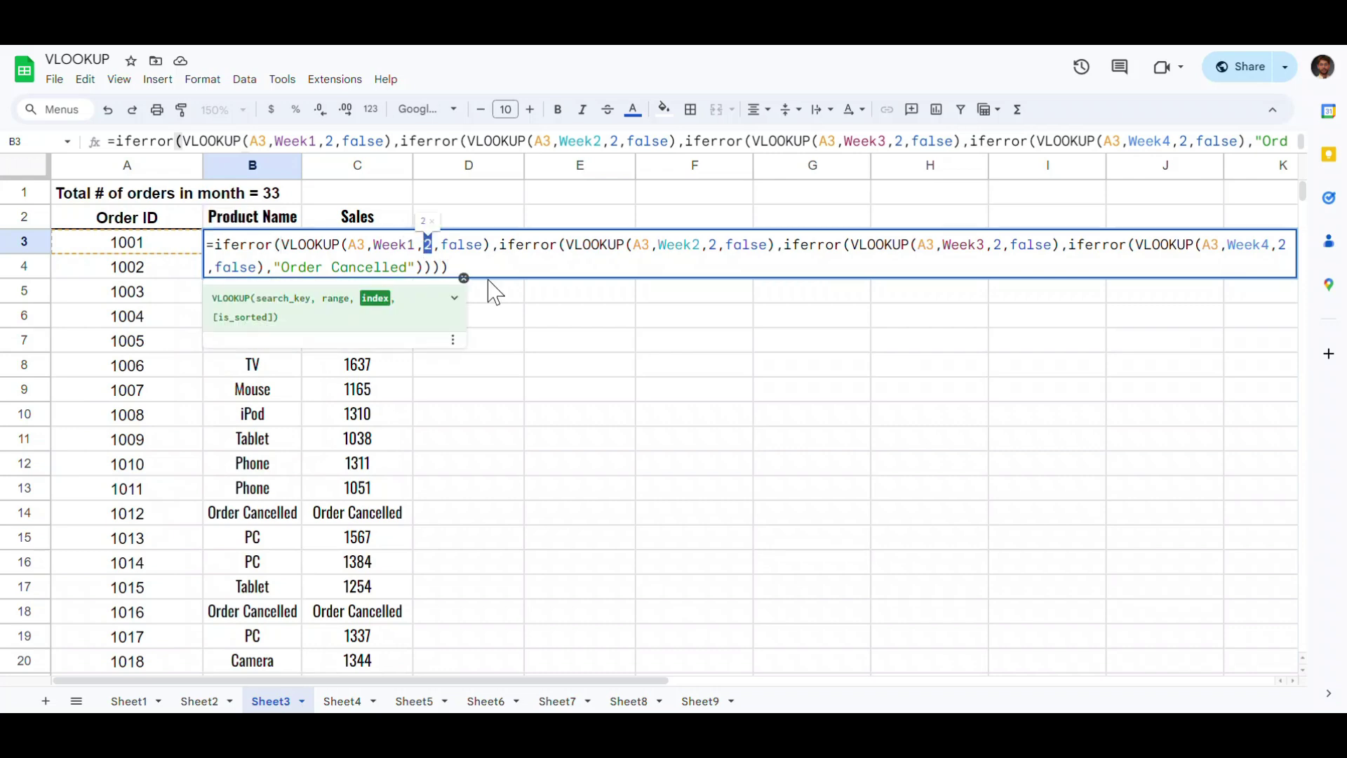
key(Escape)
Step: Create a named range Mweek1 for the Week1 table's header cells A2:C2 on Sheet4
click(329, 701)
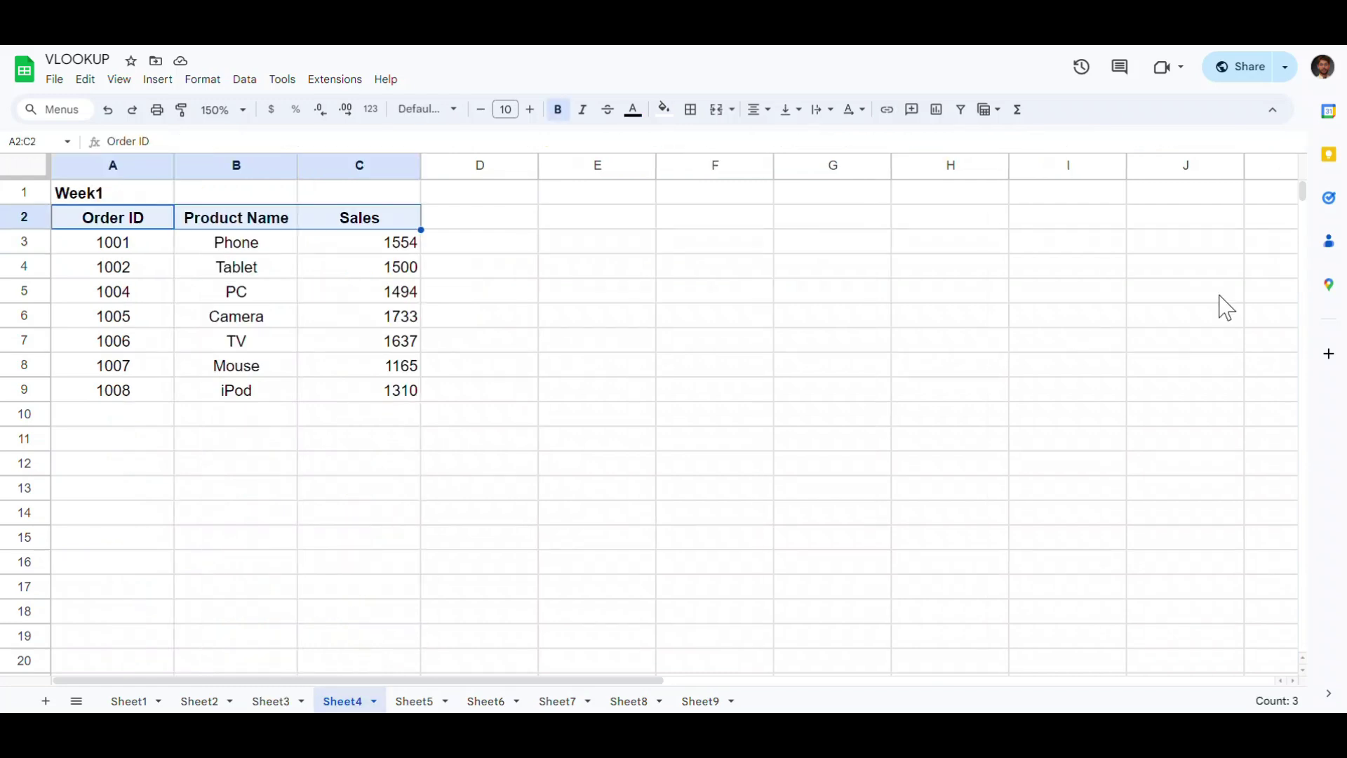
click(245, 79)
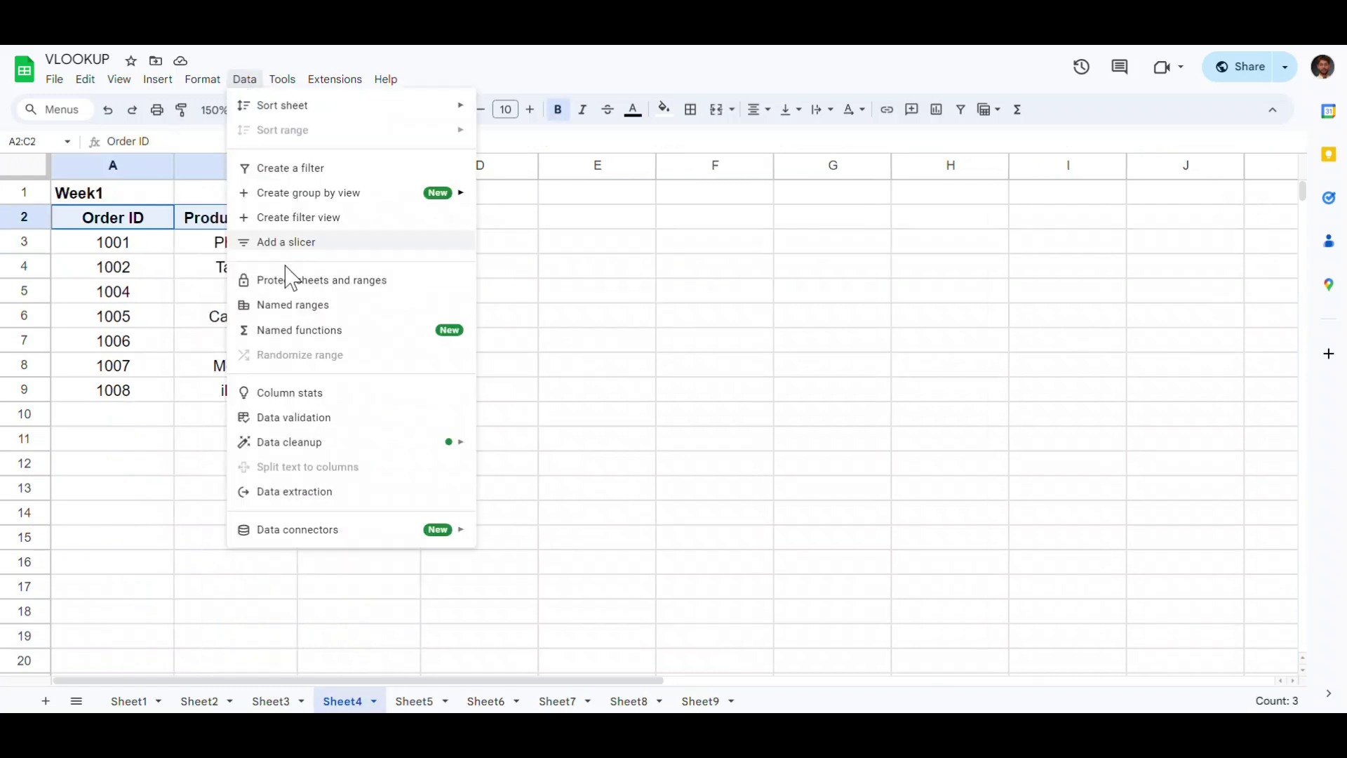
click(303, 306)
text(Mweek1)
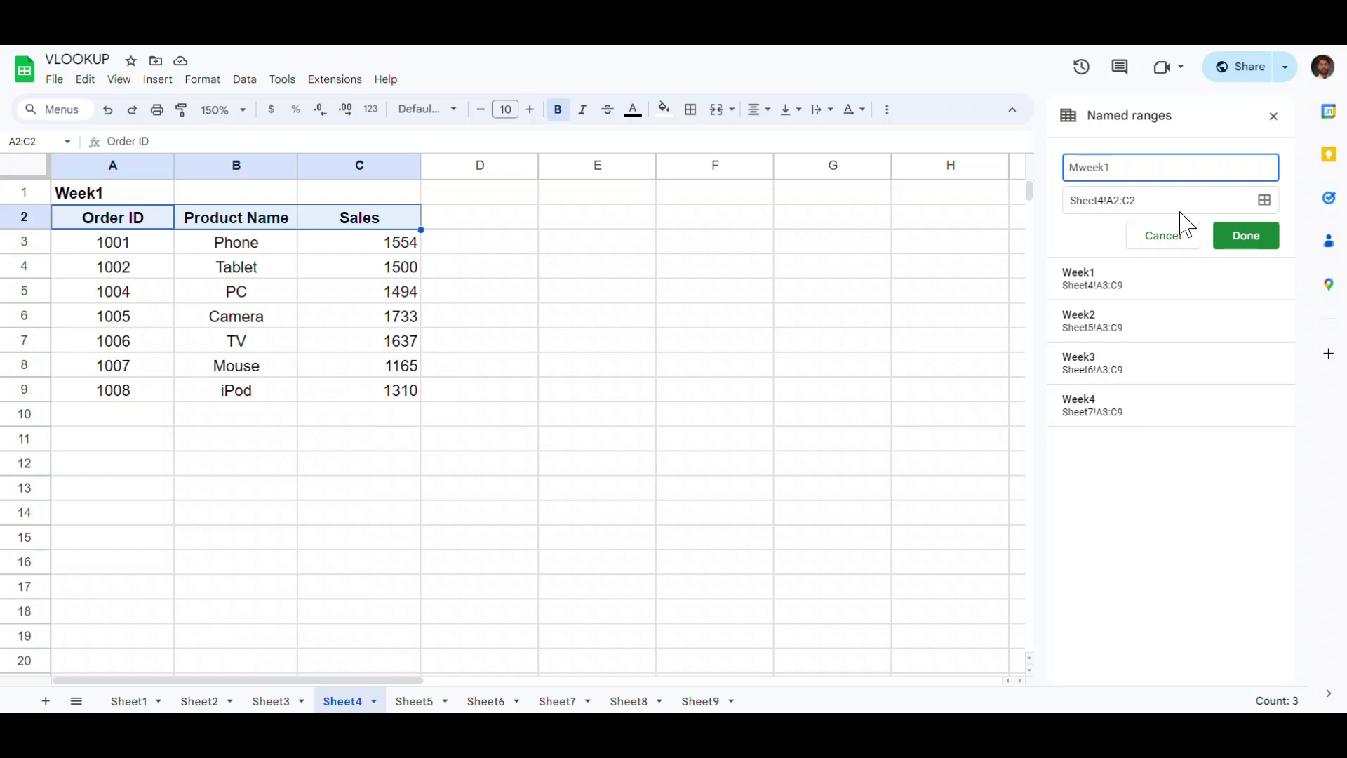
click(1264, 199)
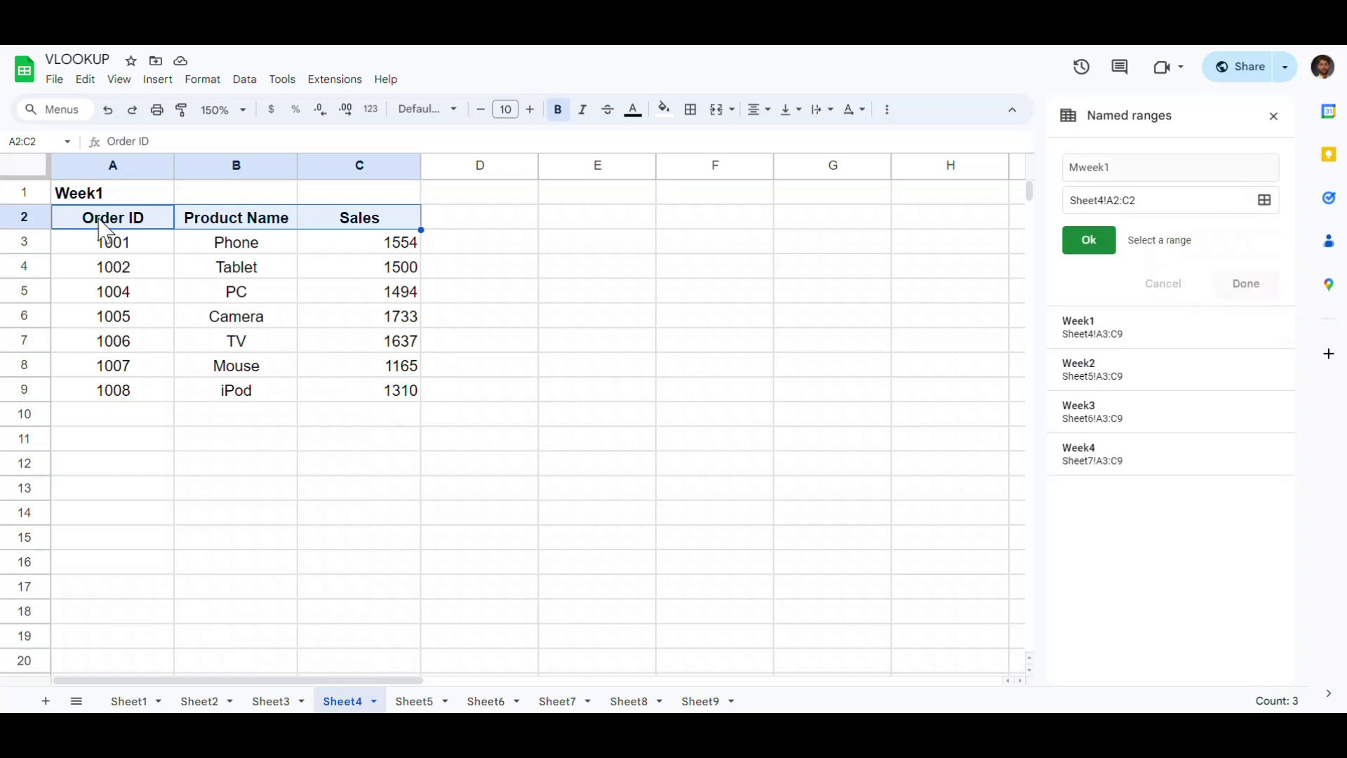
drag(106, 221, 367, 223)
click(1089, 240)
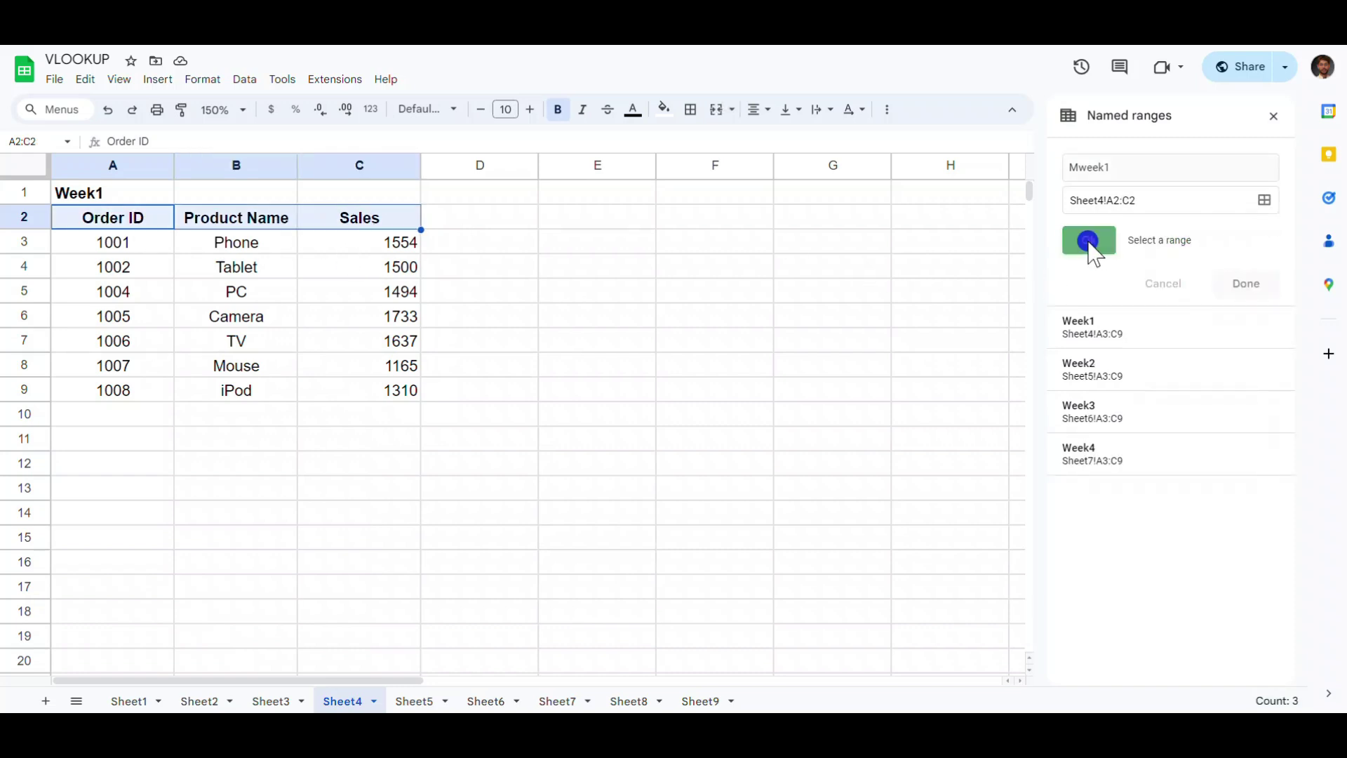
click(1222, 243)
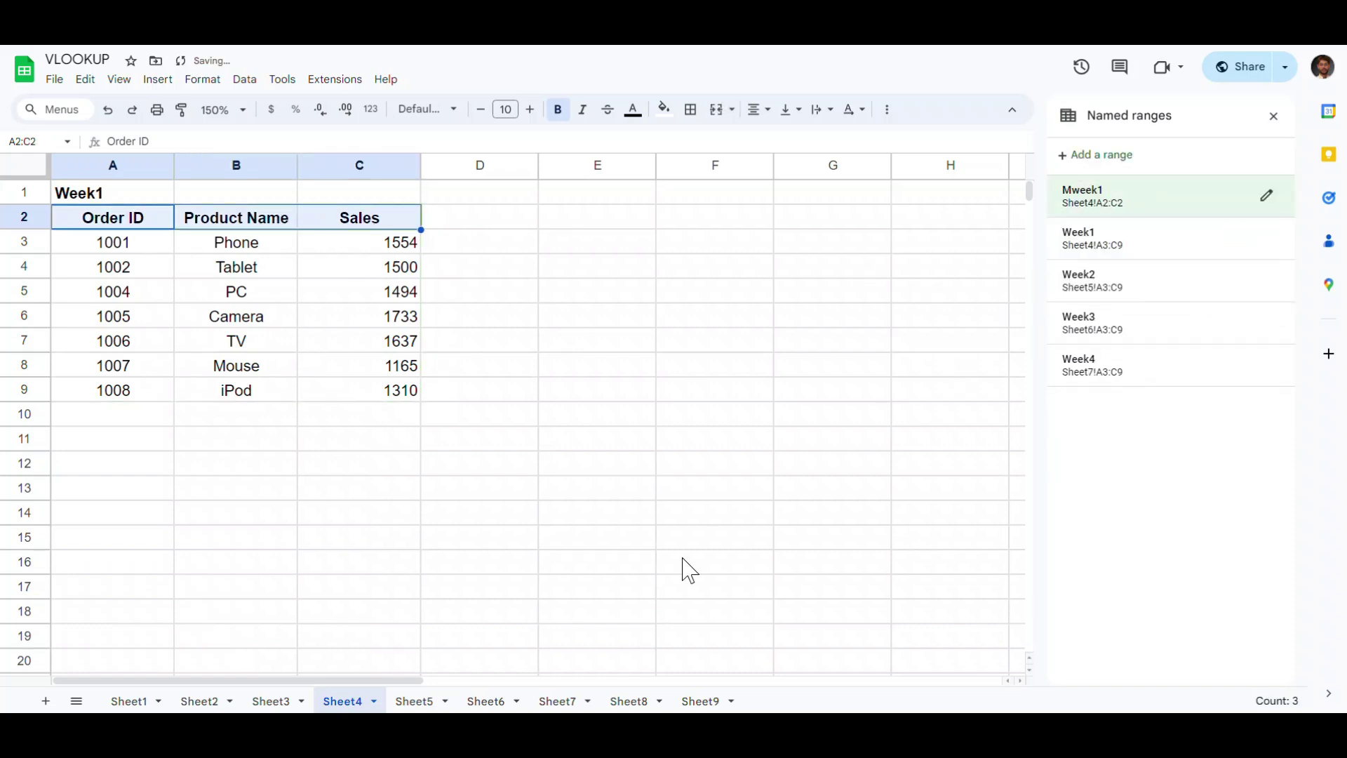
Step: Create a named range Mweek2 for the Week2 table's header cells A2:C2 on Sheet5
click(421, 701)
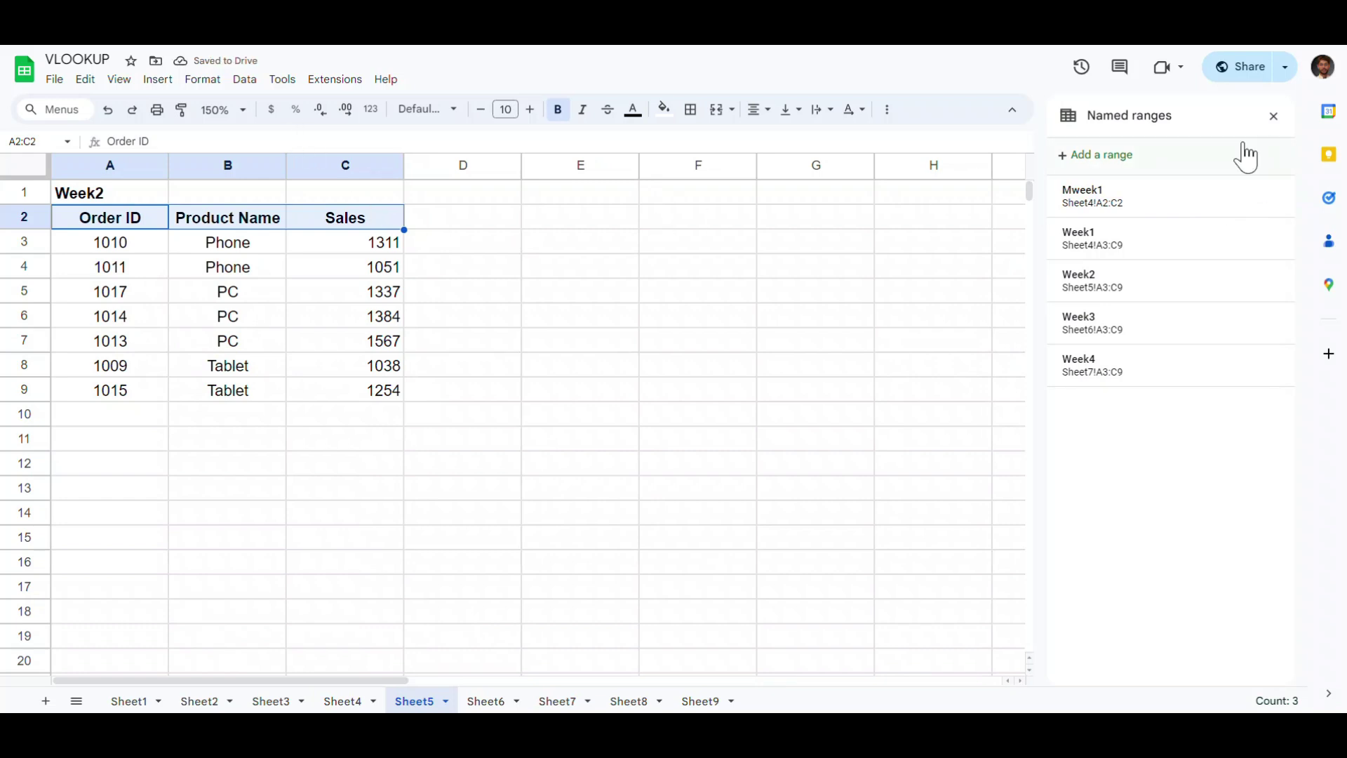
click(246, 79)
click(302, 305)
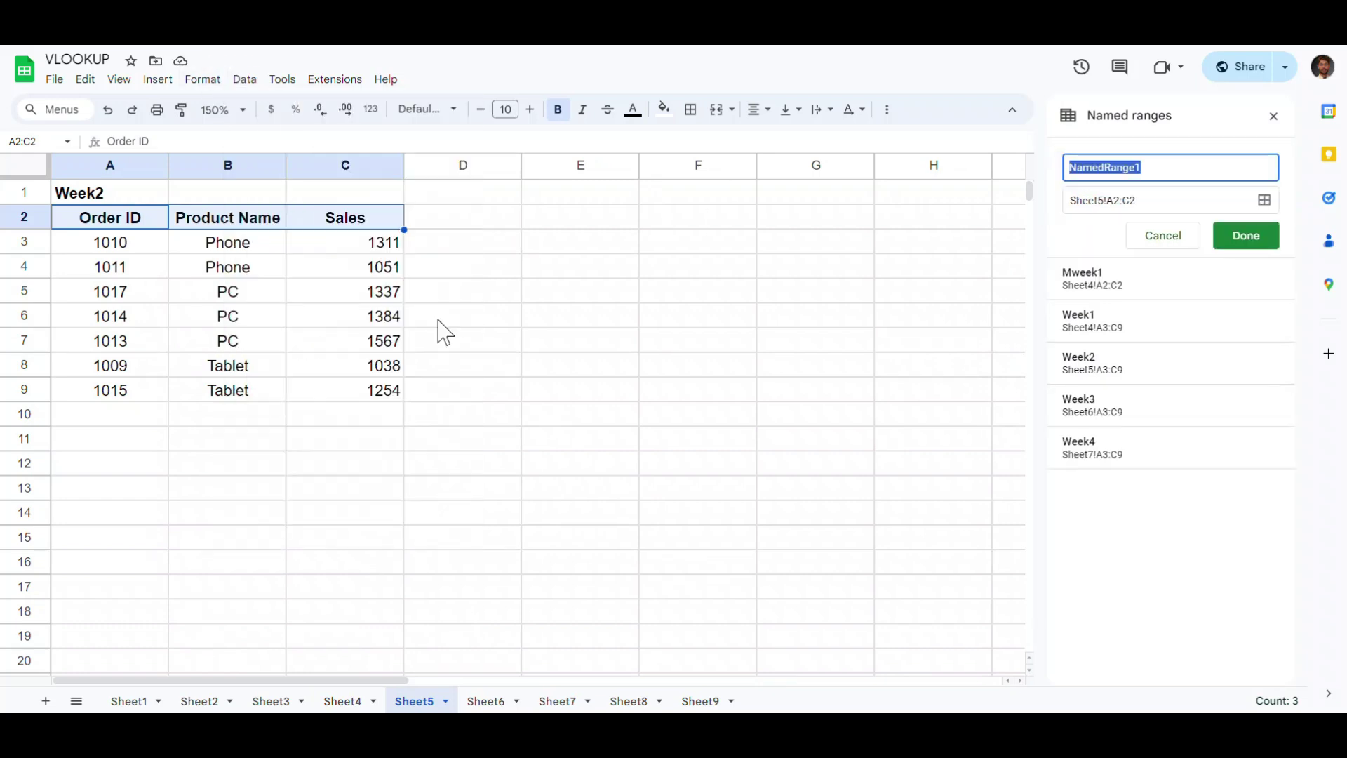
text(m)
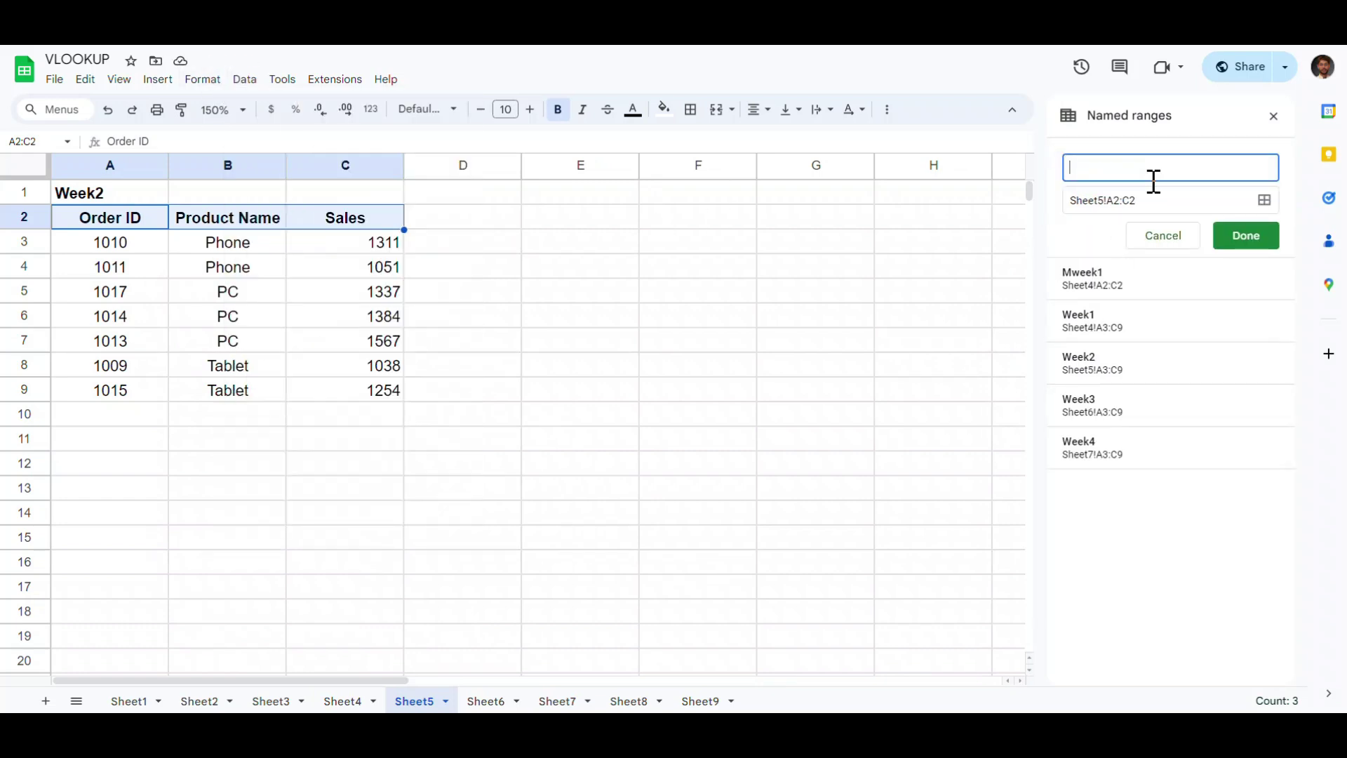
click(1265, 200)
drag(140, 219, 357, 224)
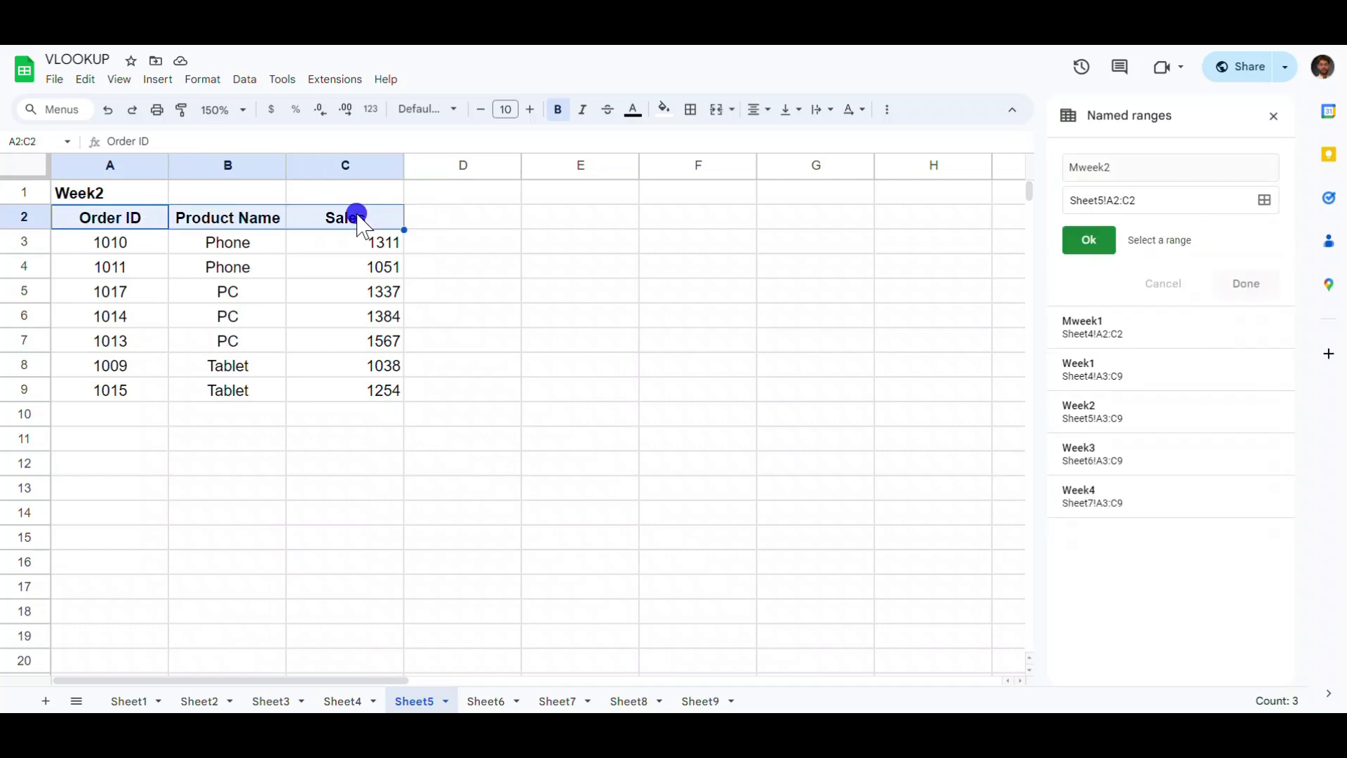
click(1102, 240)
click(1247, 245)
Step: Create a named range Mweek3 for the Week3 table's header cells A2:C2 on Sheet6
click(484, 701)
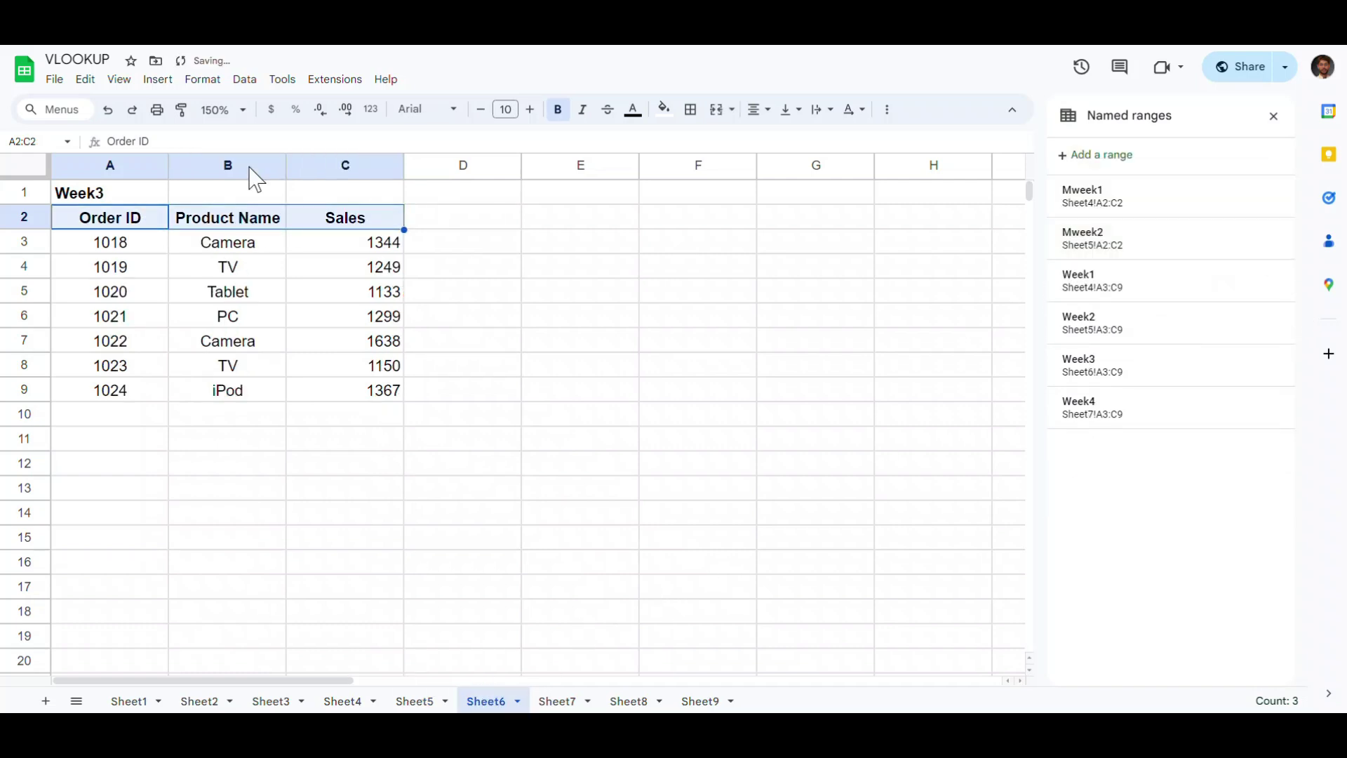
click(245, 79)
click(284, 309)
text(M)
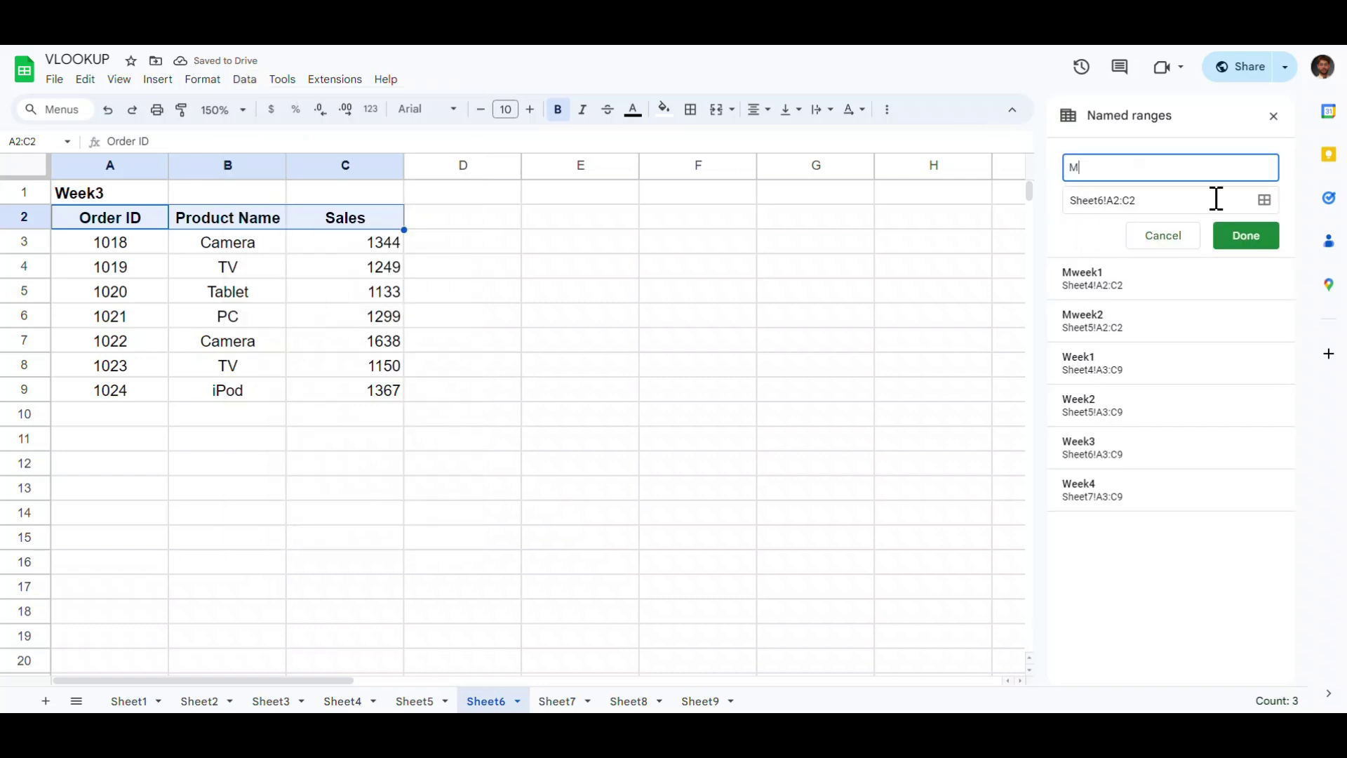
text(week3)
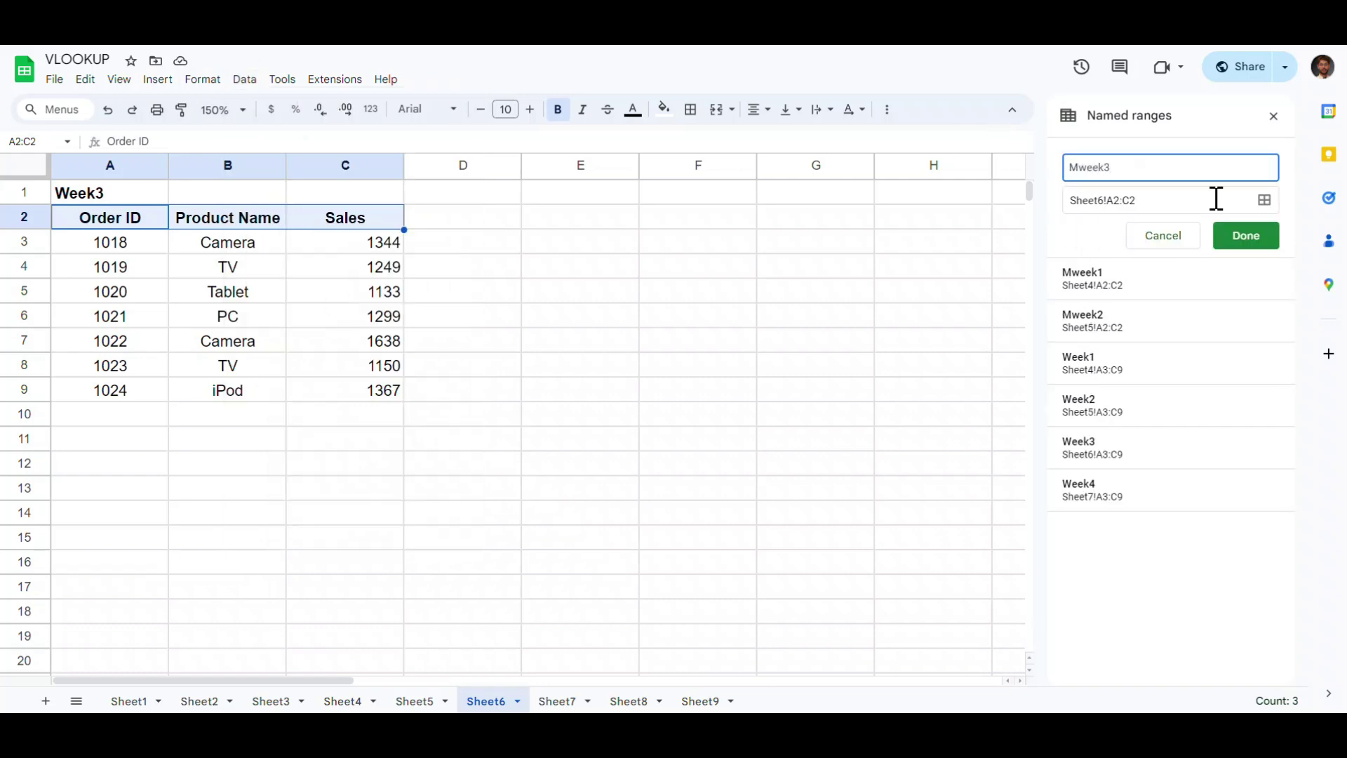
click(1264, 200)
click(89, 218)
drag(277, 217, 351, 219)
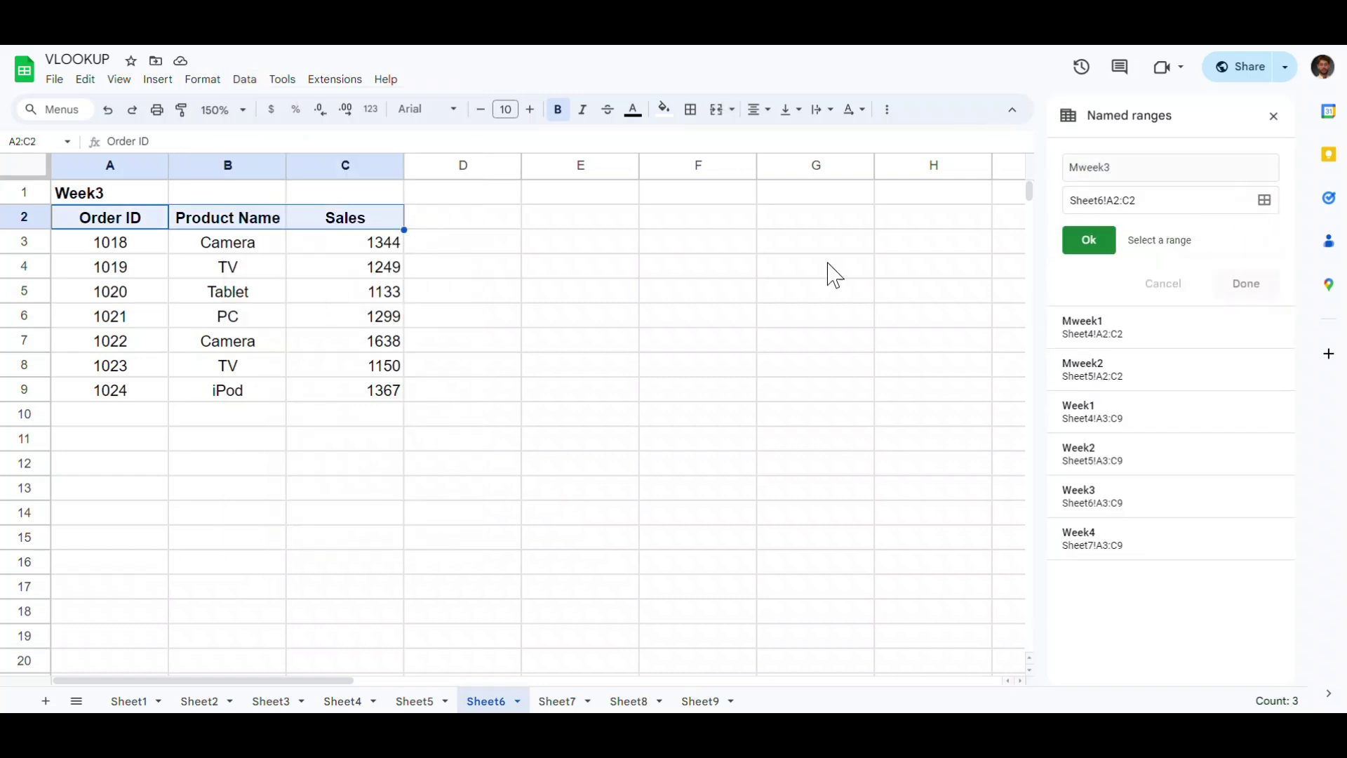
click(1088, 239)
click(1246, 239)
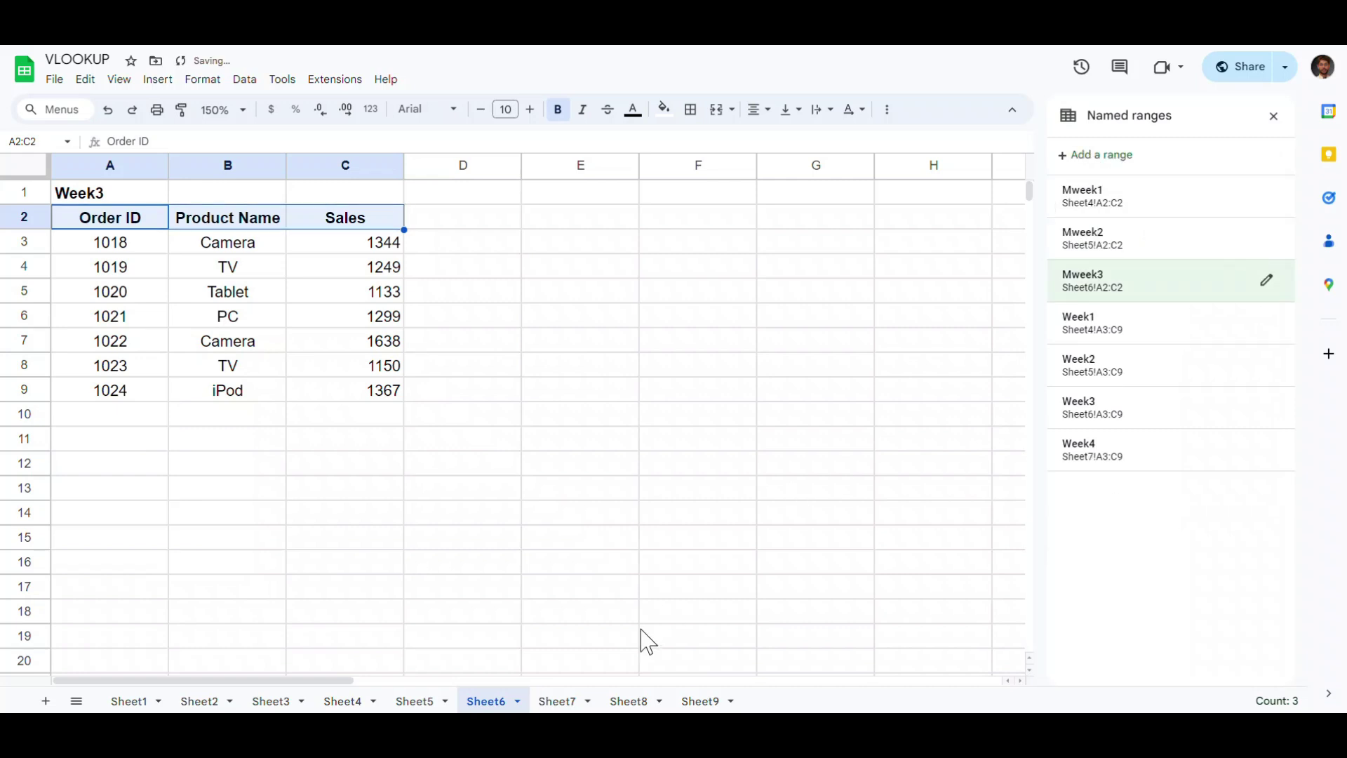
Step: Create a named range Mweek4 for the Week4 table's header cells A2:C2 on Sheet7, and close the named ranges list
click(557, 701)
click(239, 83)
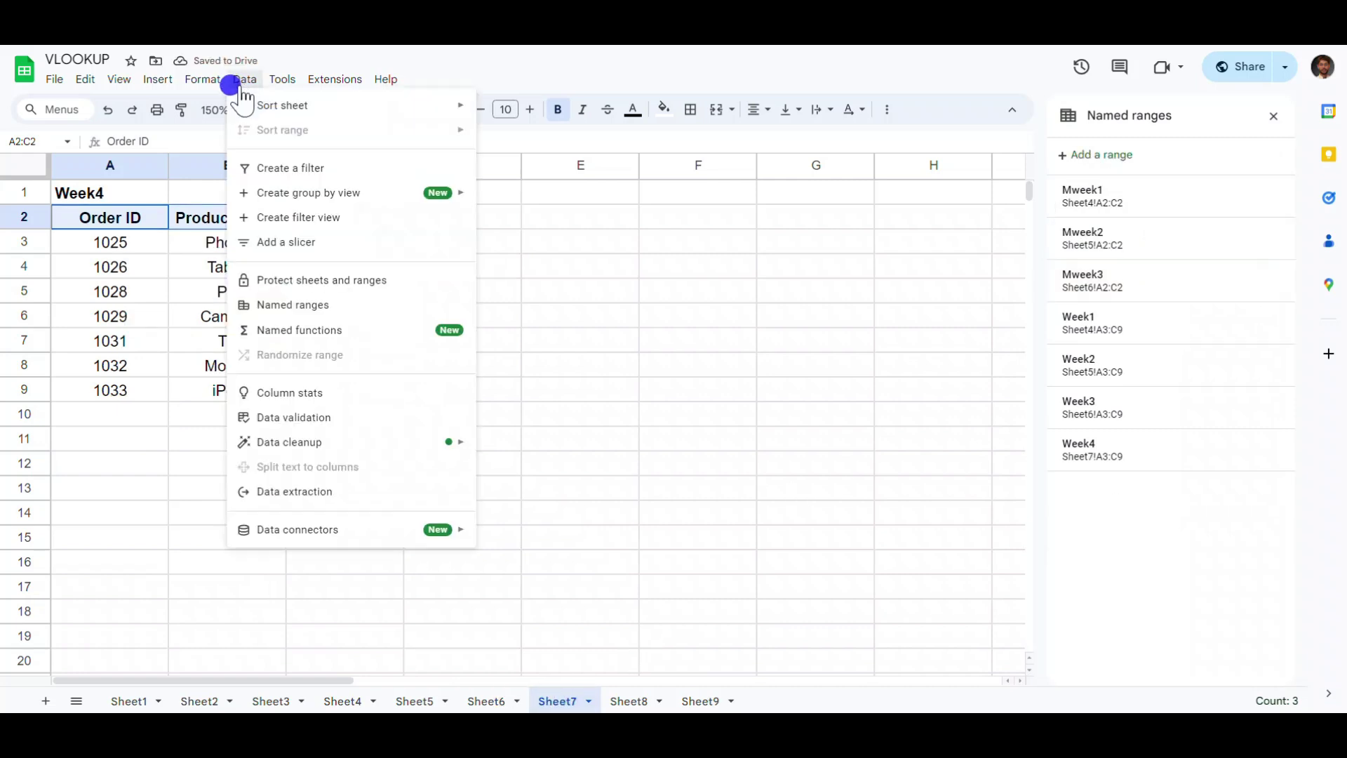
click(289, 305)
text(Mweek4)
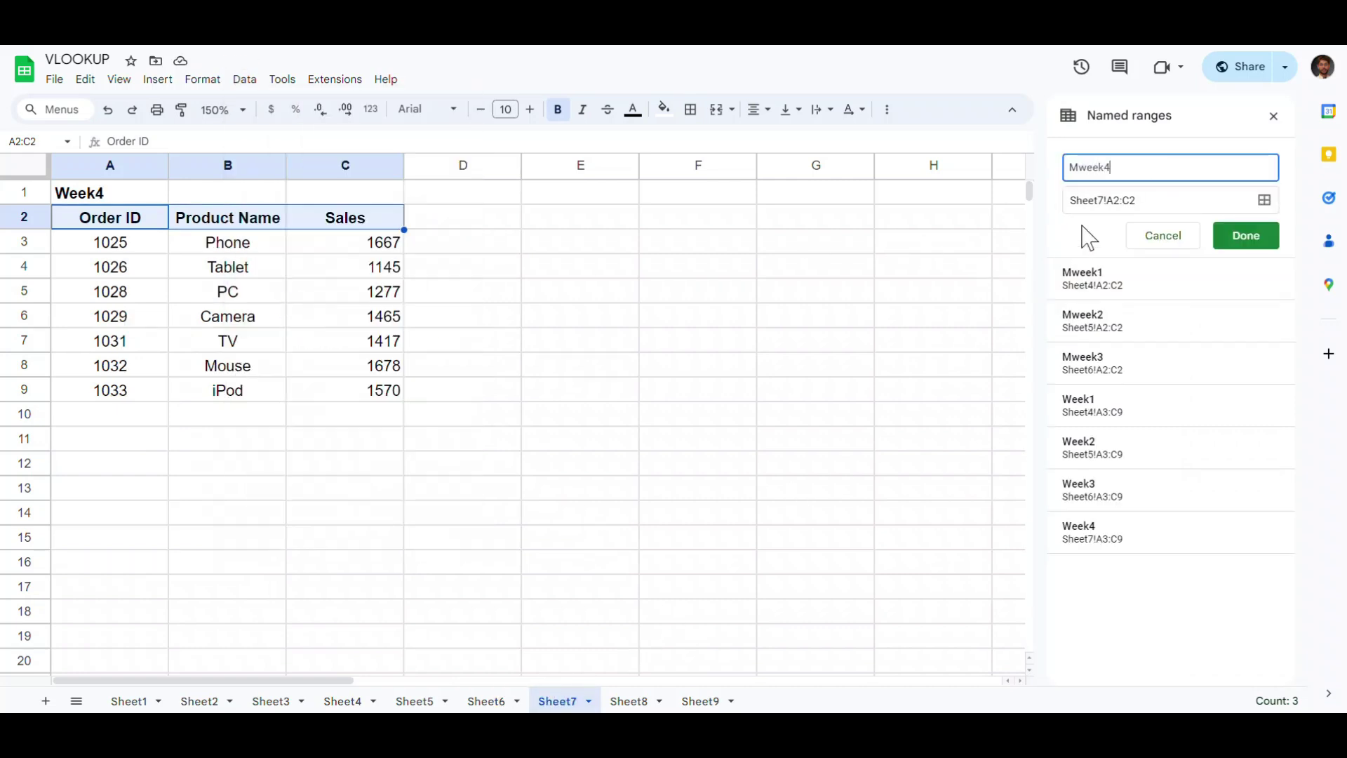
click(1264, 200)
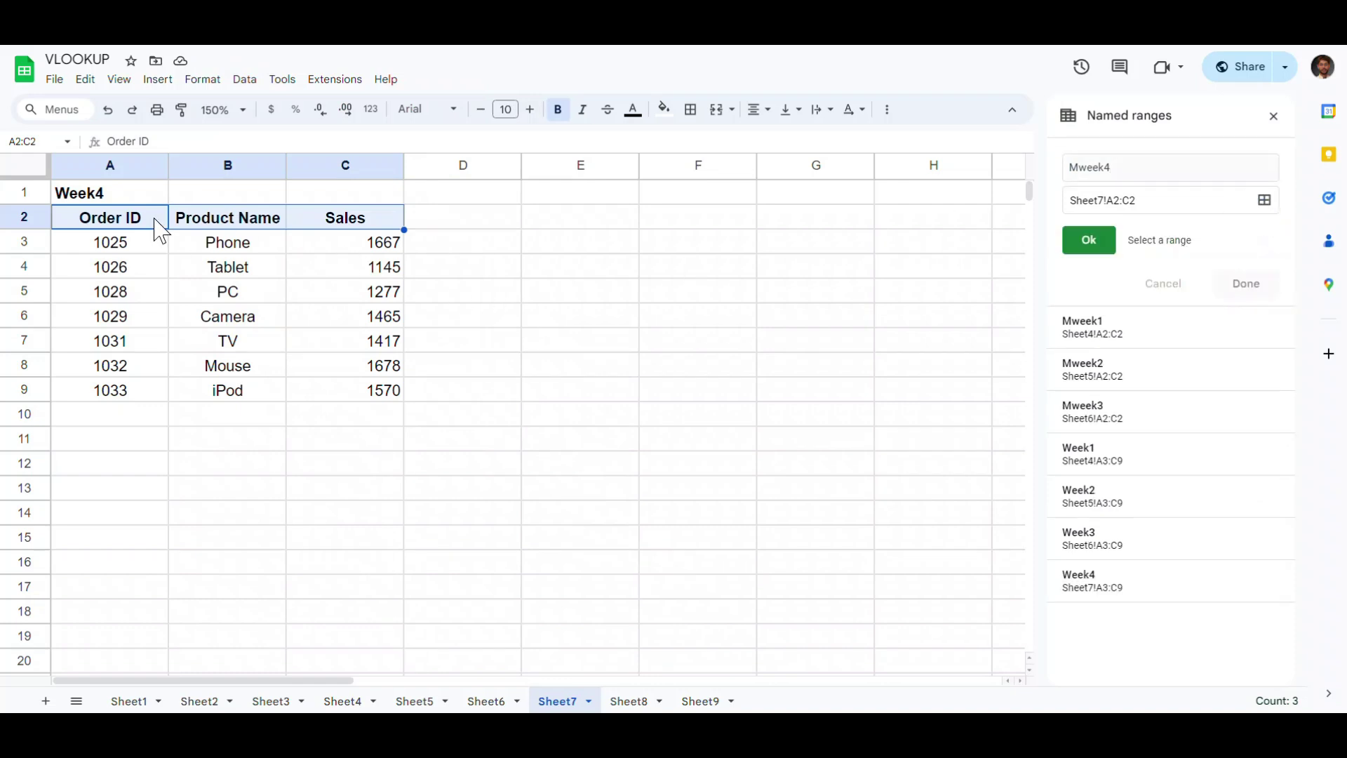
drag(110, 217, 393, 222)
click(1092, 242)
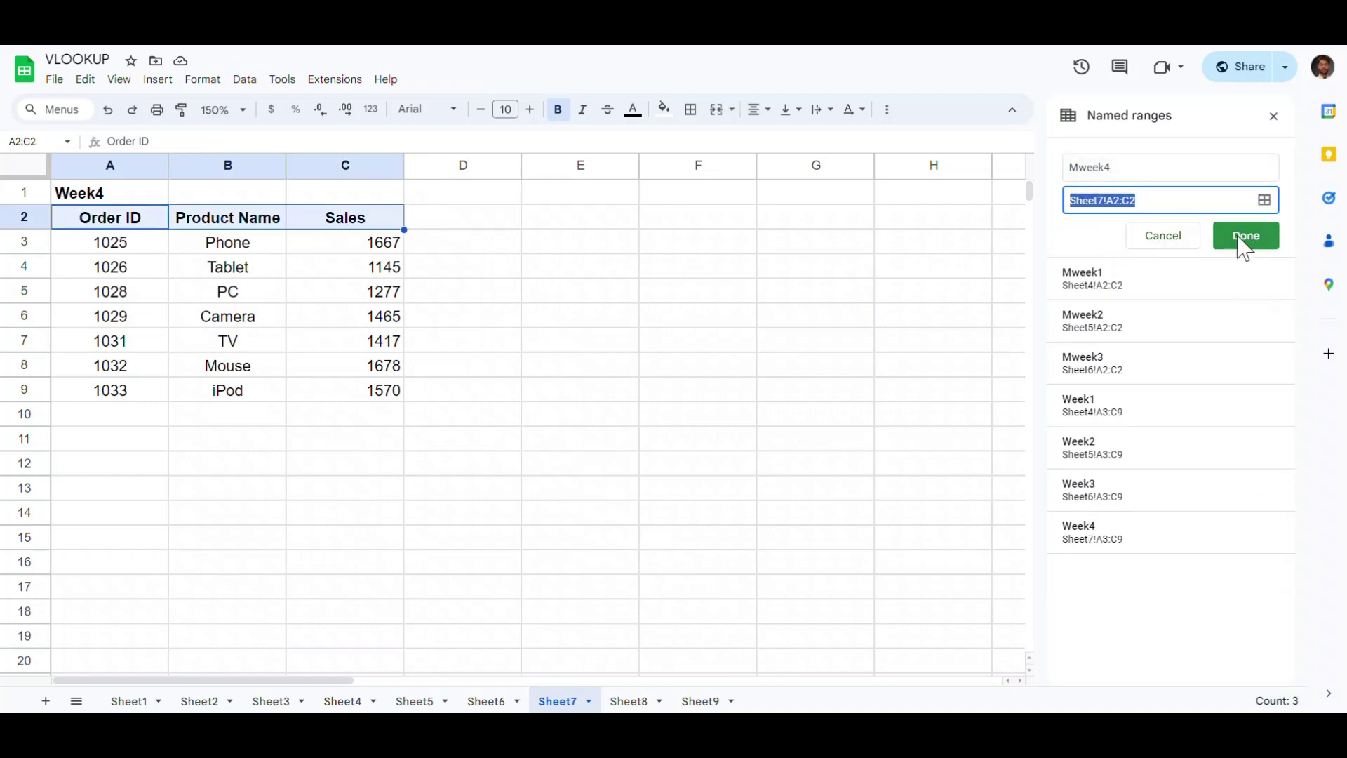
click(1246, 235)
click(1273, 116)
click(816, 365)
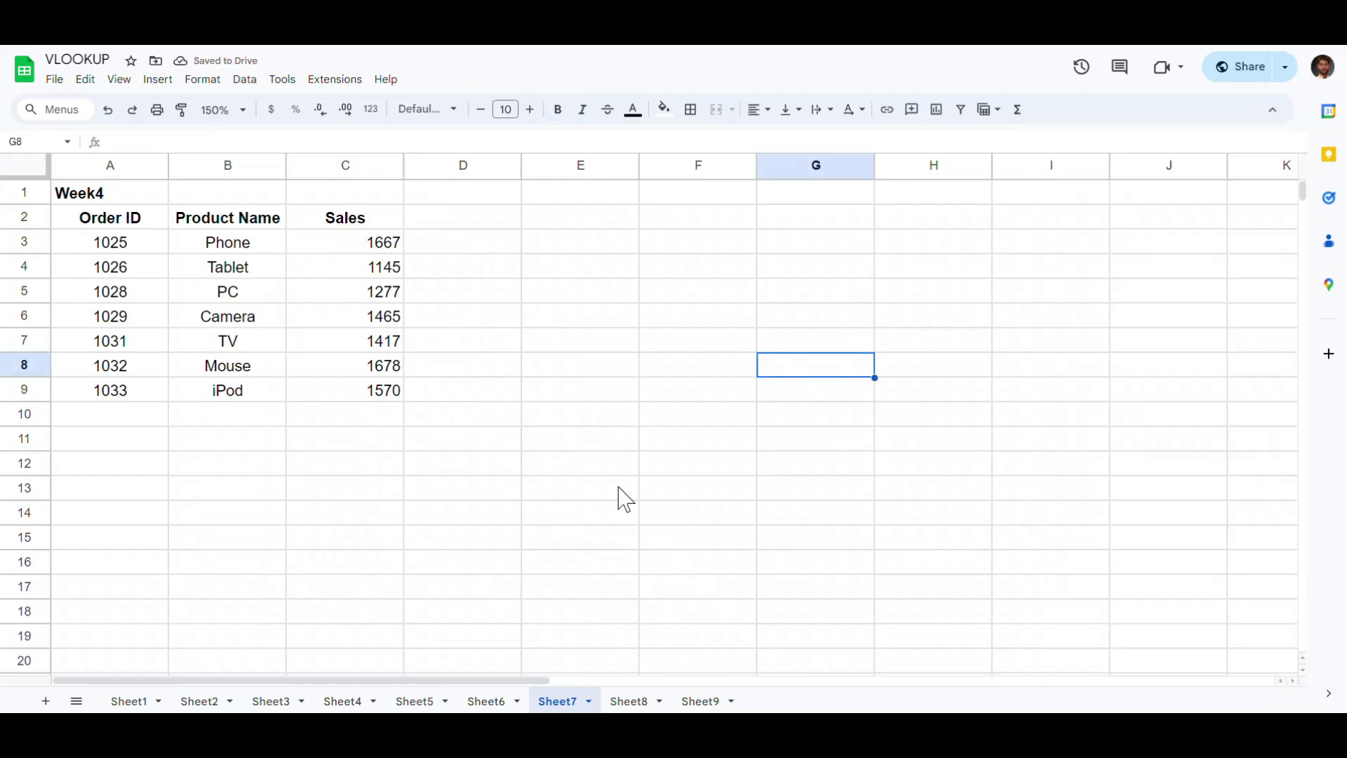
Step: In Sheet3's B3 formula, replace the Week1 lookup's column index 2 with a MATCH function whose search key is $B$2
click(417, 701)
click(343, 701)
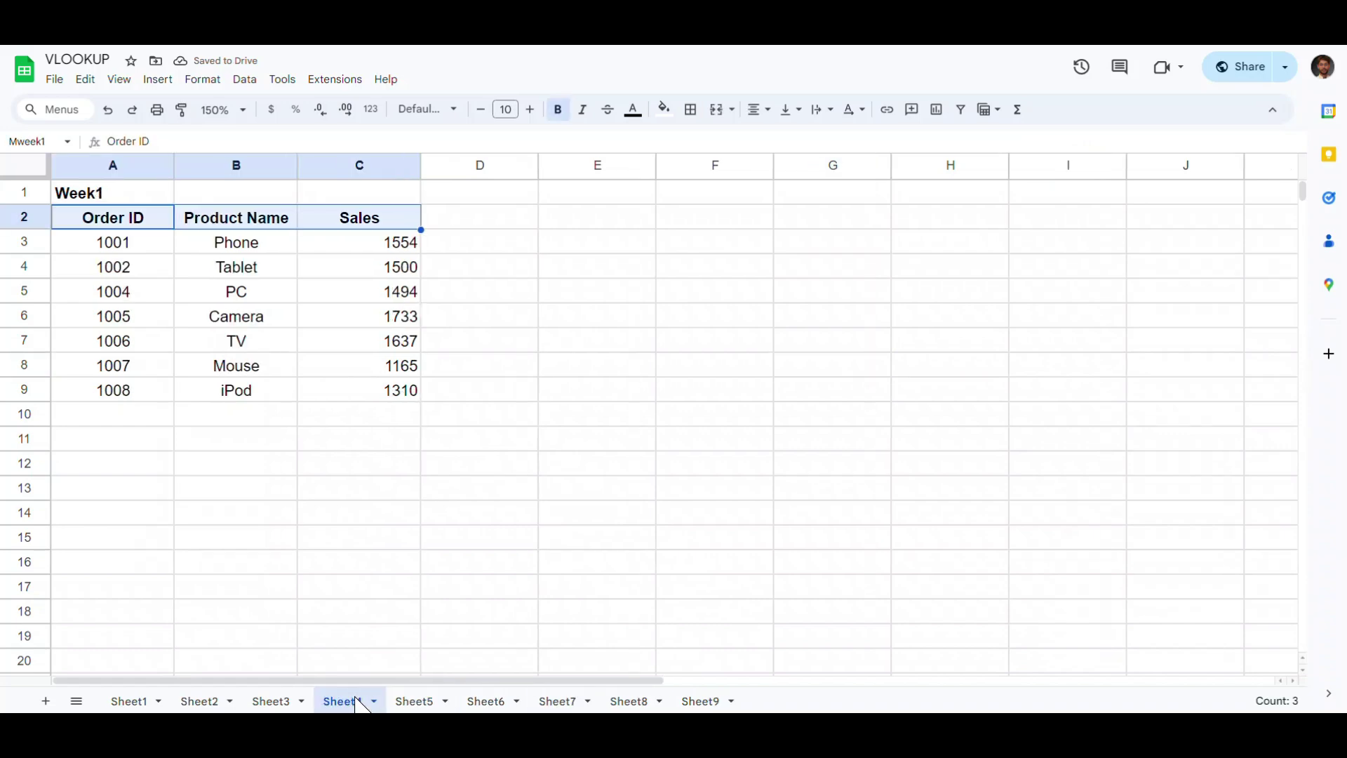
click(271, 702)
key(F2)
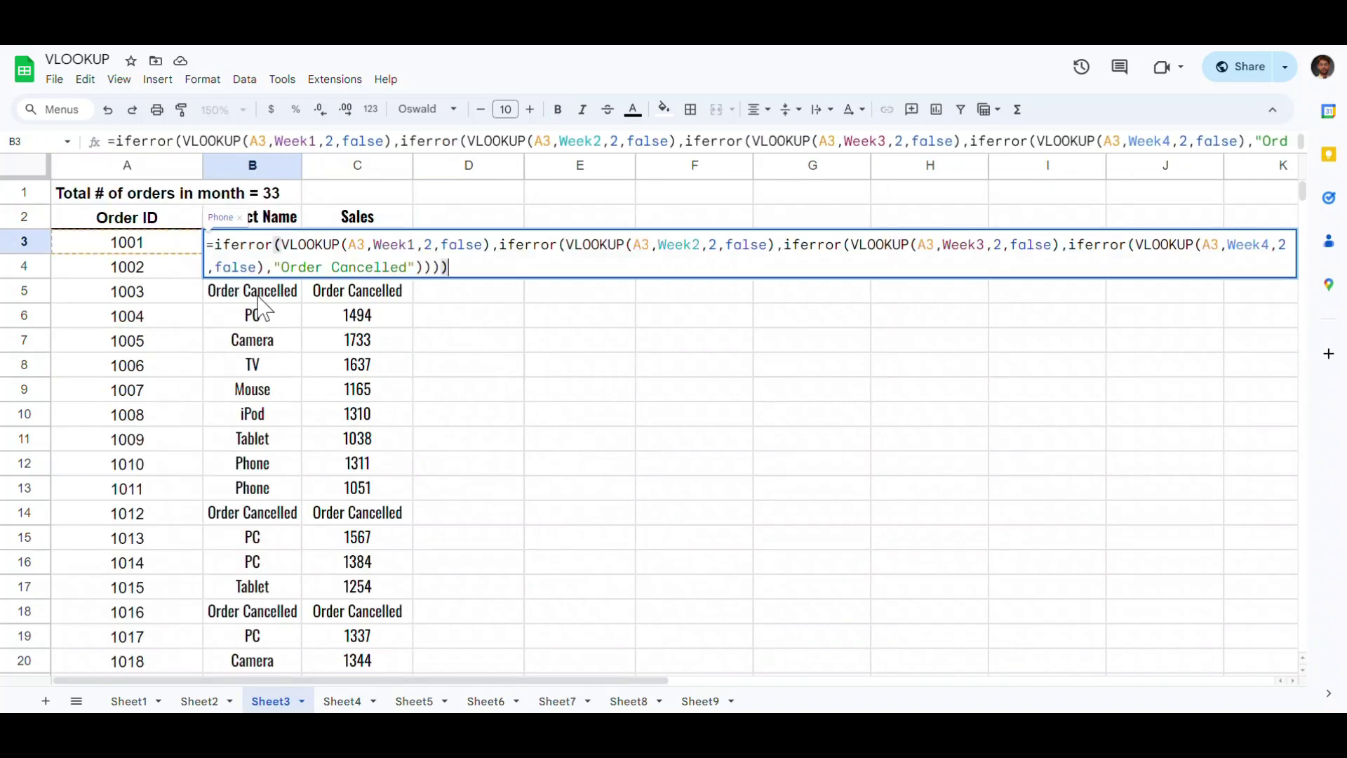
double_click(427, 246)
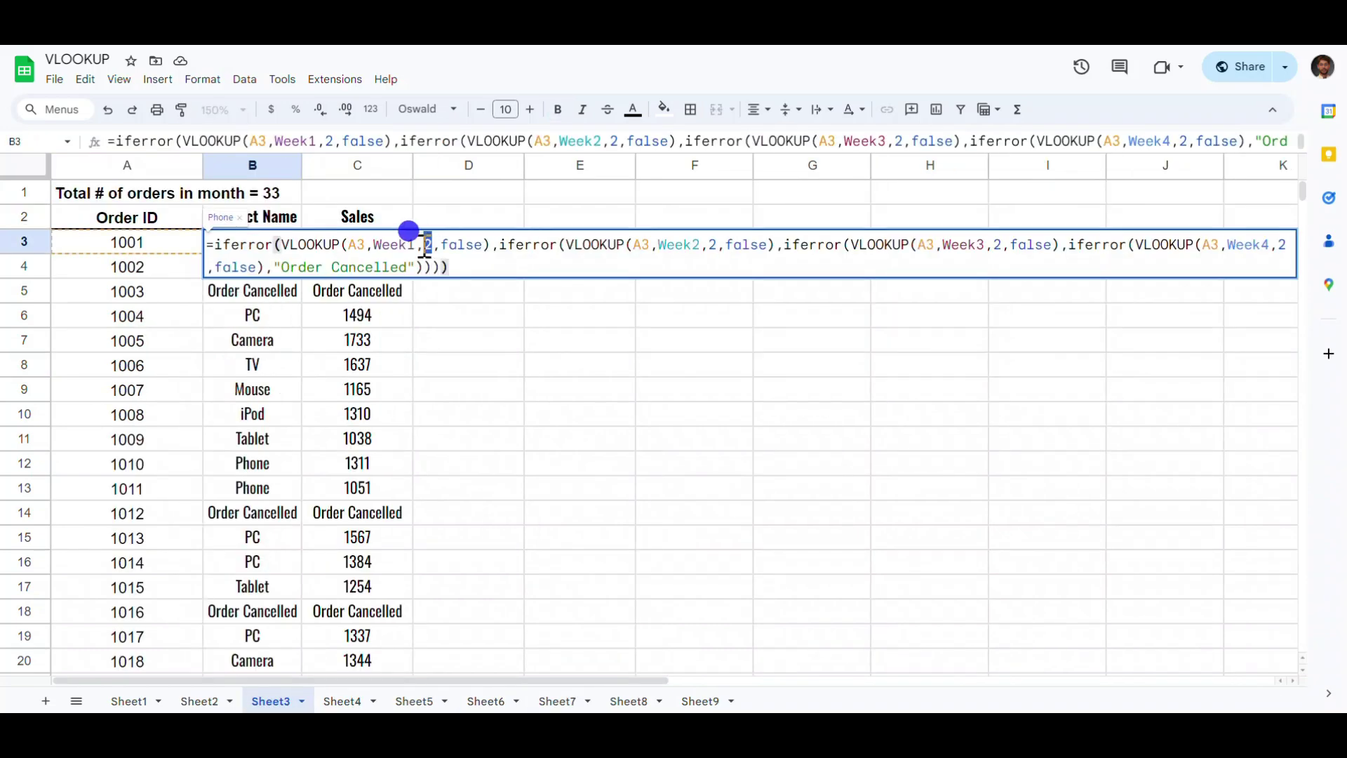
text(mat)
key(Tab)
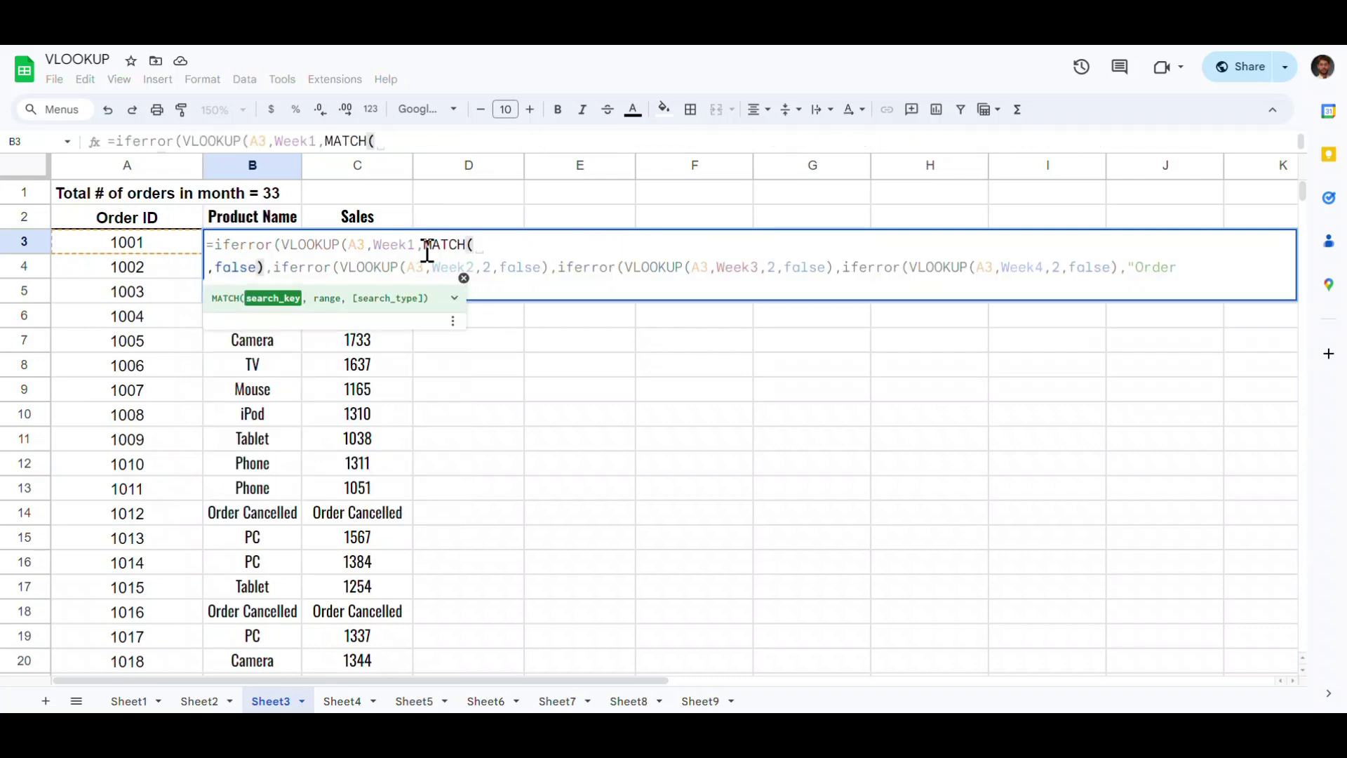
click(266, 217)
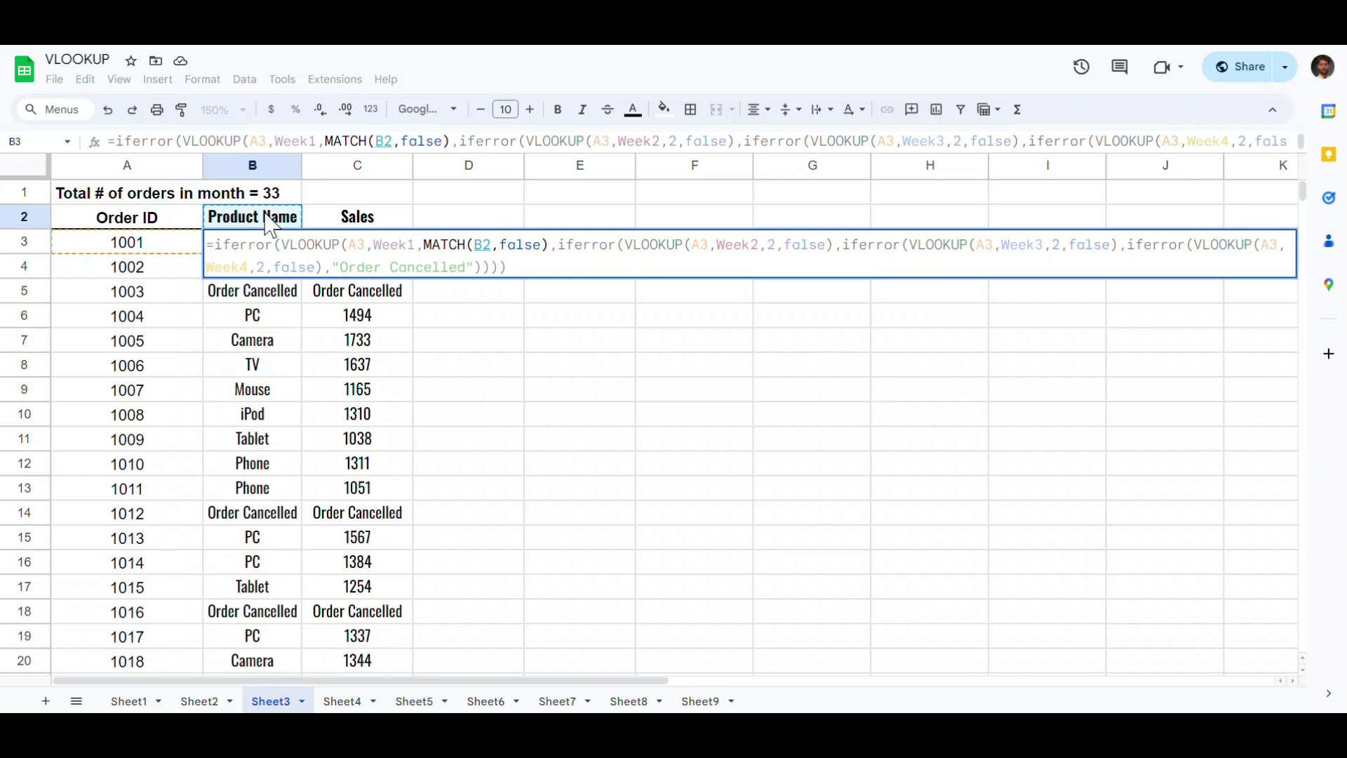
key(F4)
text(,Week1,MATCH($B$2,)
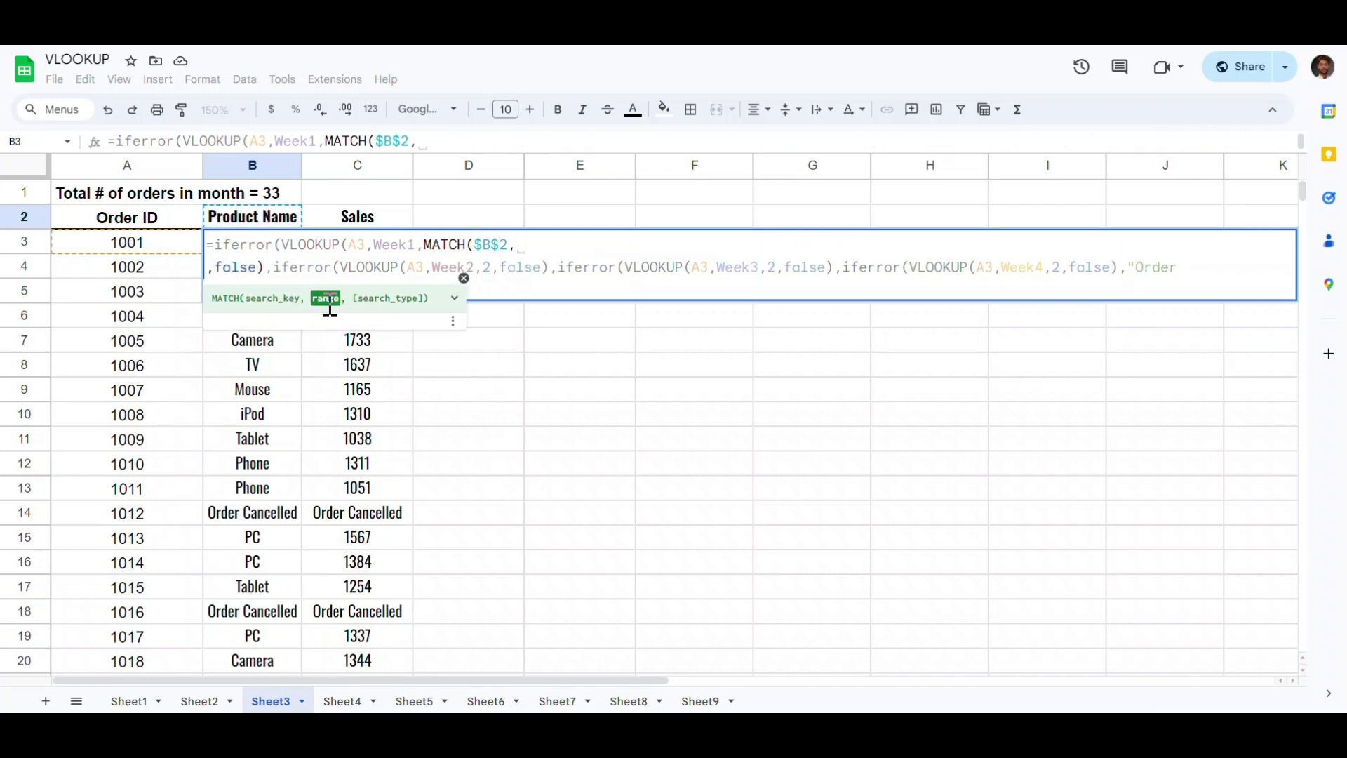
Step: Complete the MATCH in B3 with range Mweek1 and search type 0, and commit the formula
text(mwee)
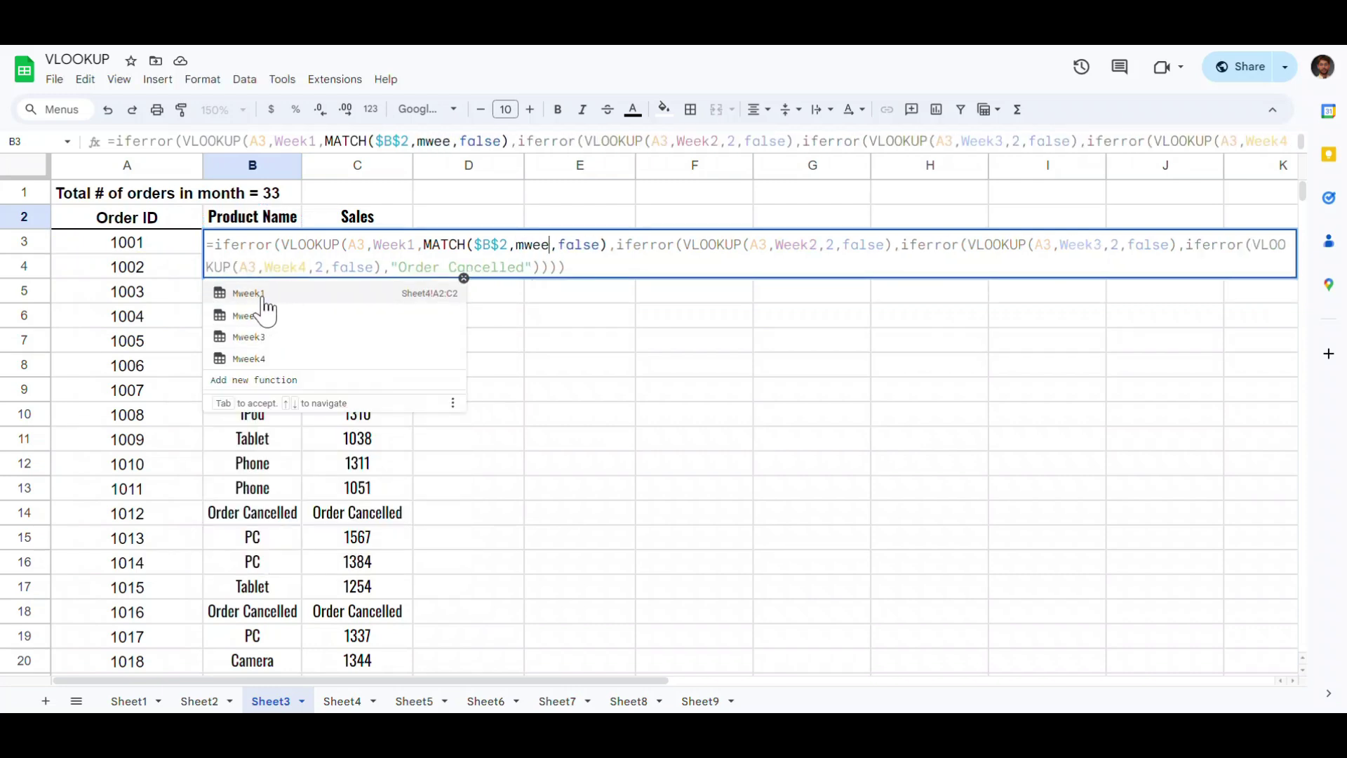
click(261, 292)
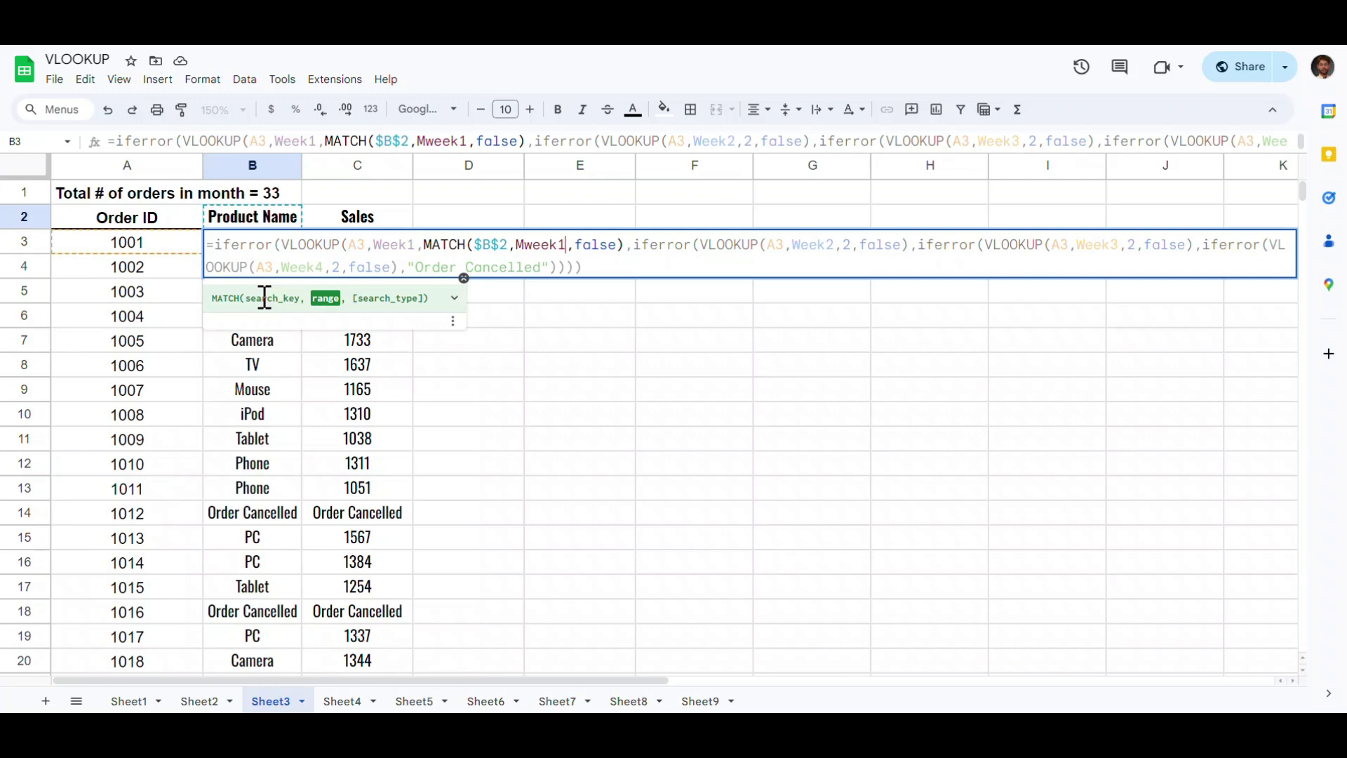
text(,0)
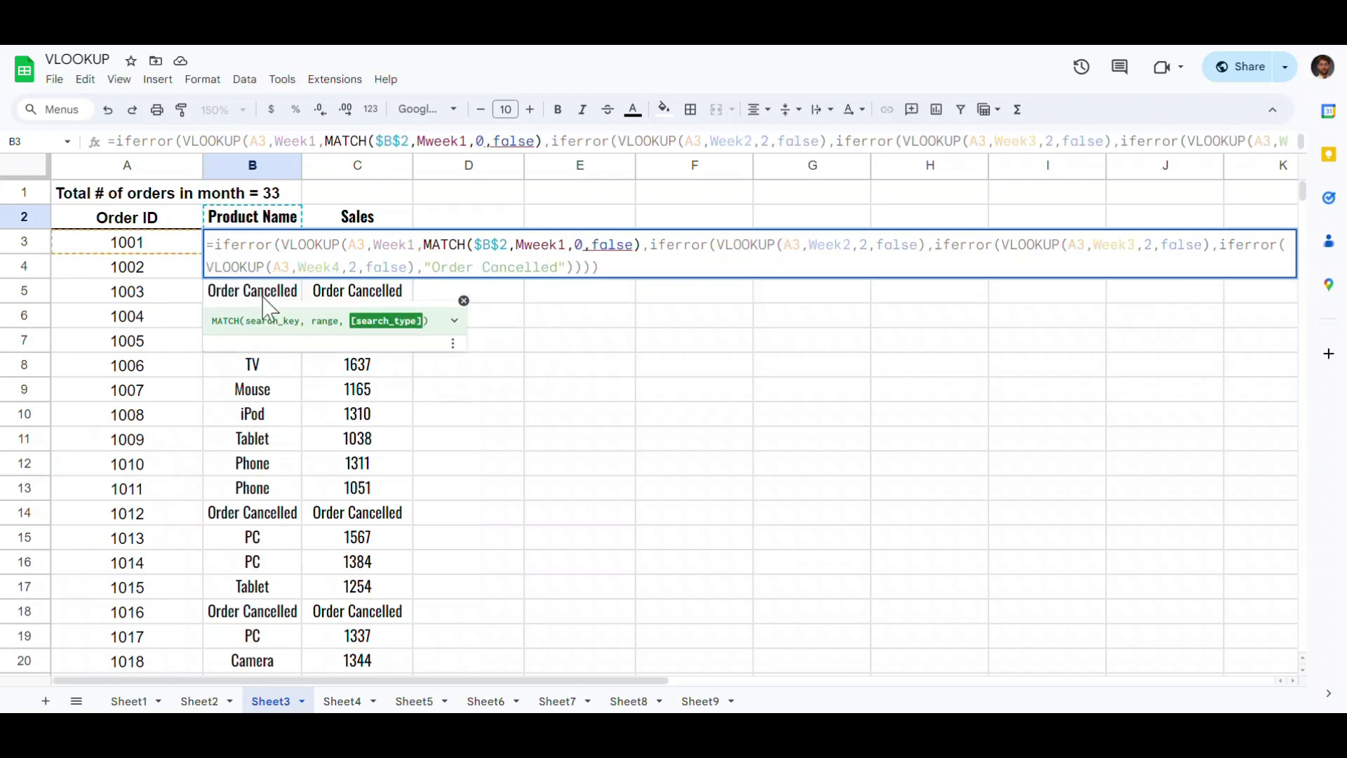
text())
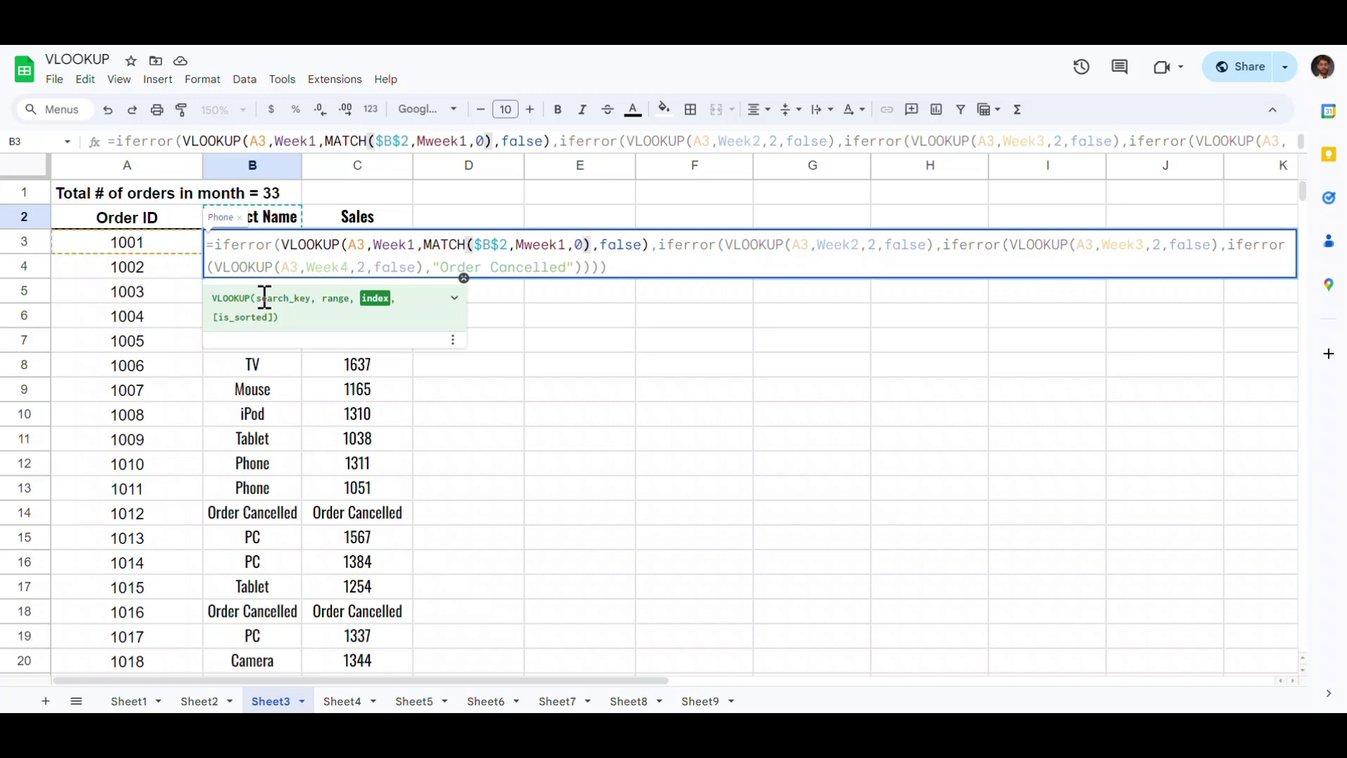
key(Return)
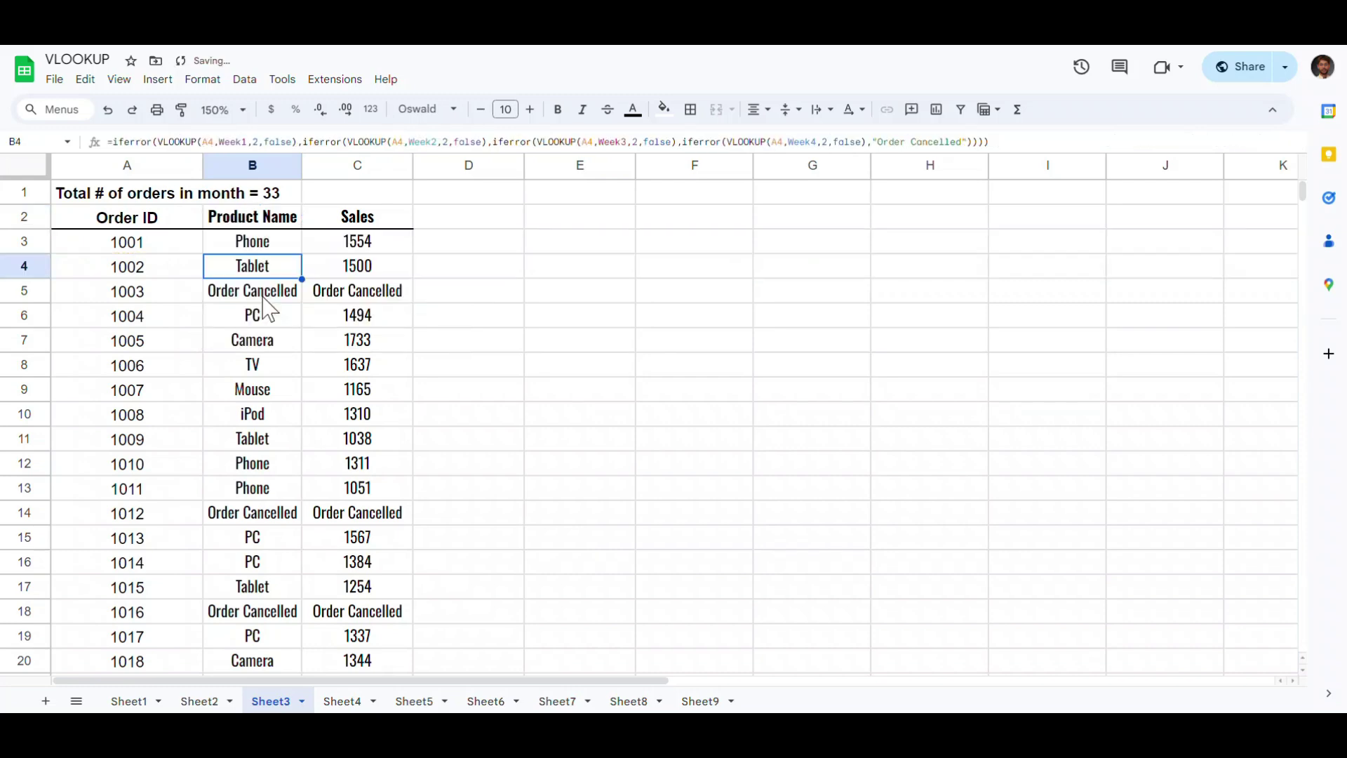
Step: Copy the MATCH expression in B3 over the Week2 lookup's column index 2 and change its range to Mweek2
click(281, 244)
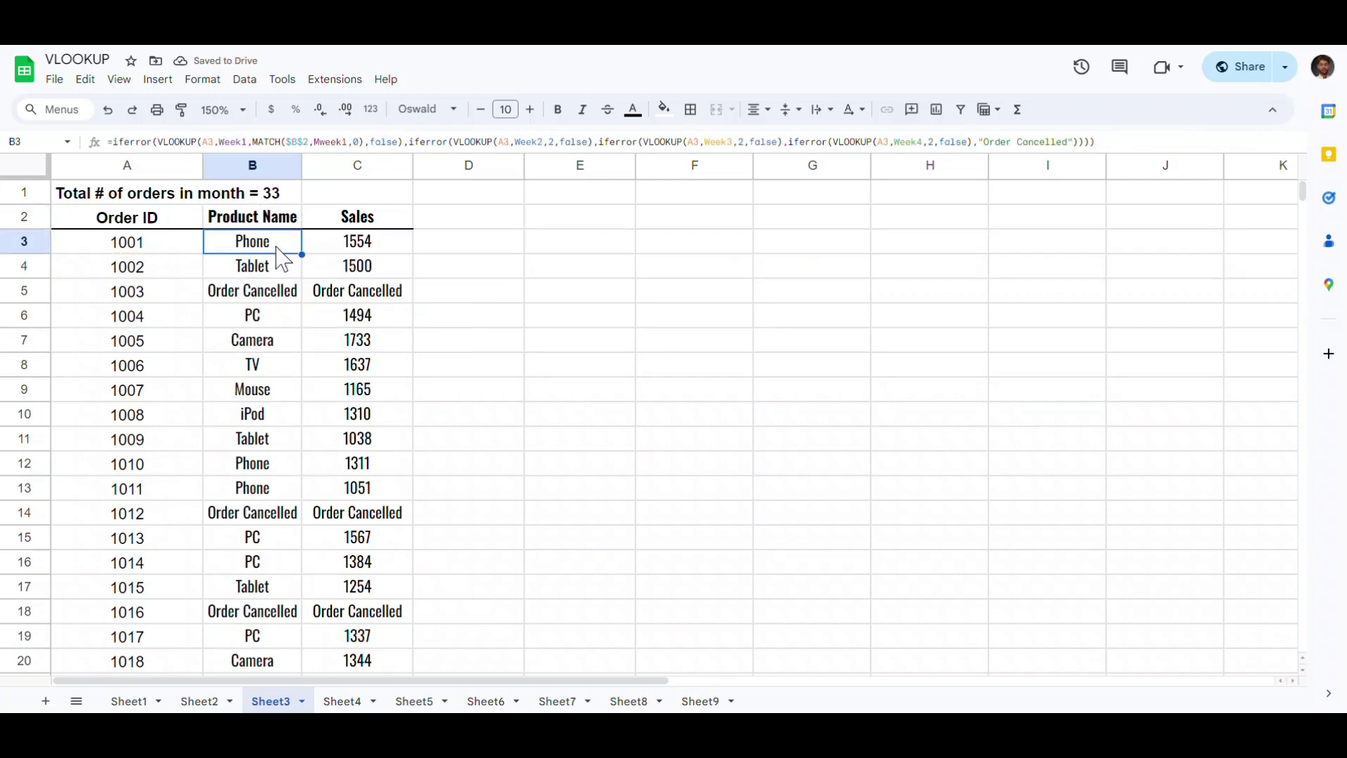
double_click(279, 246)
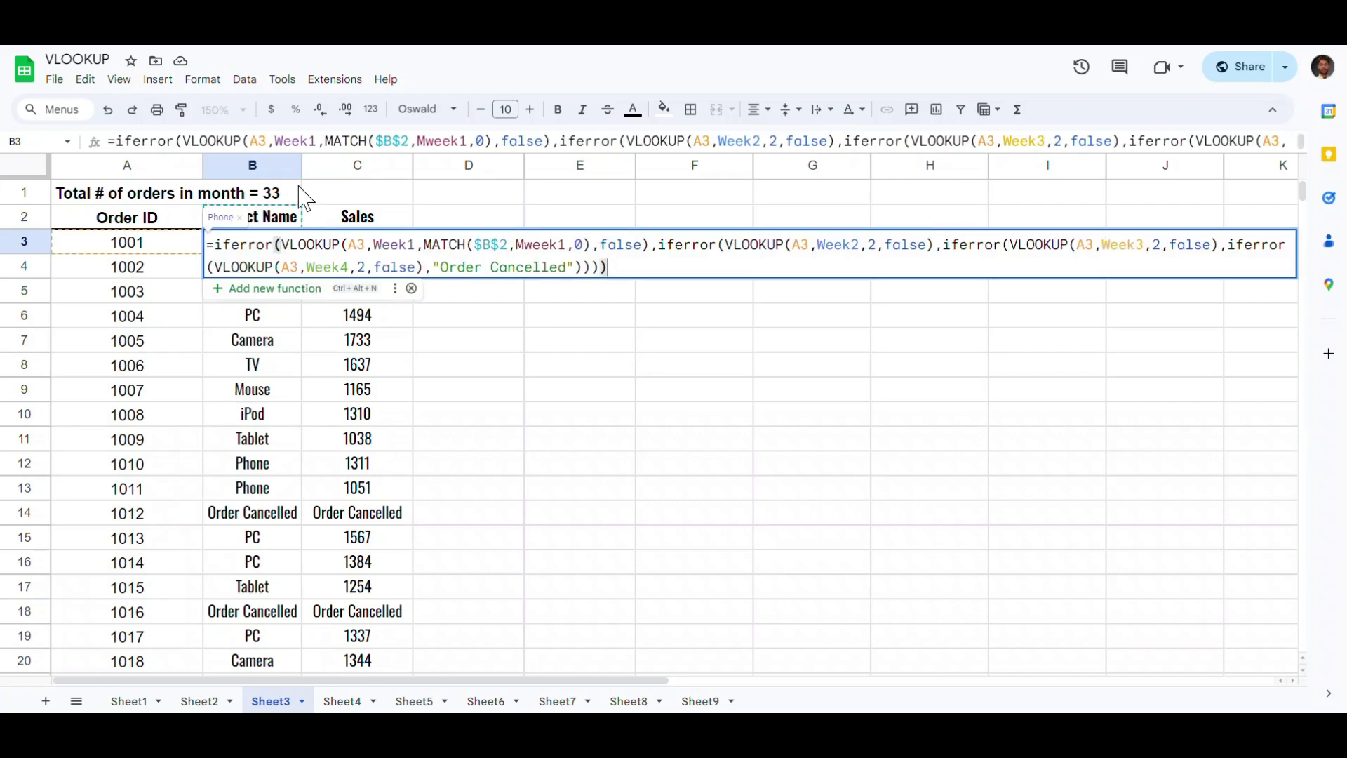
drag(328, 136, 353, 141)
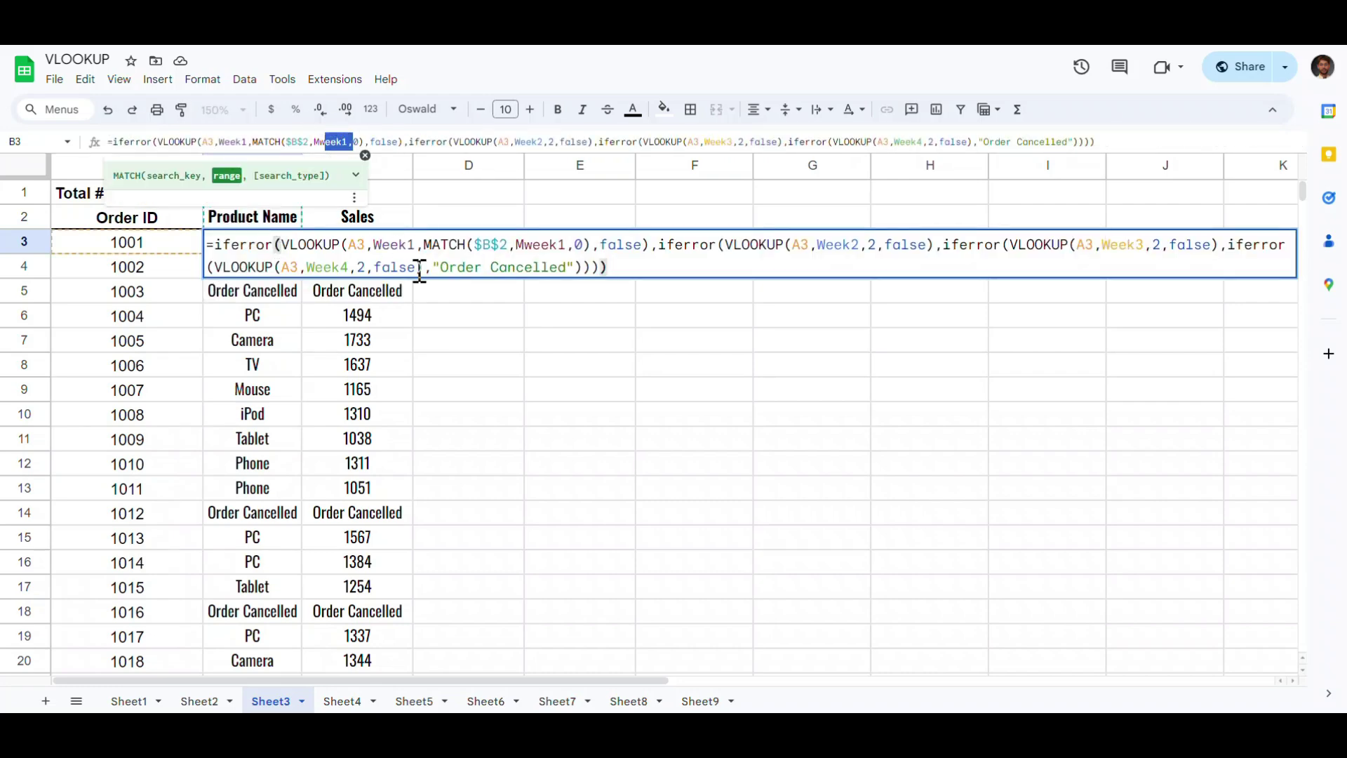
click(371, 251)
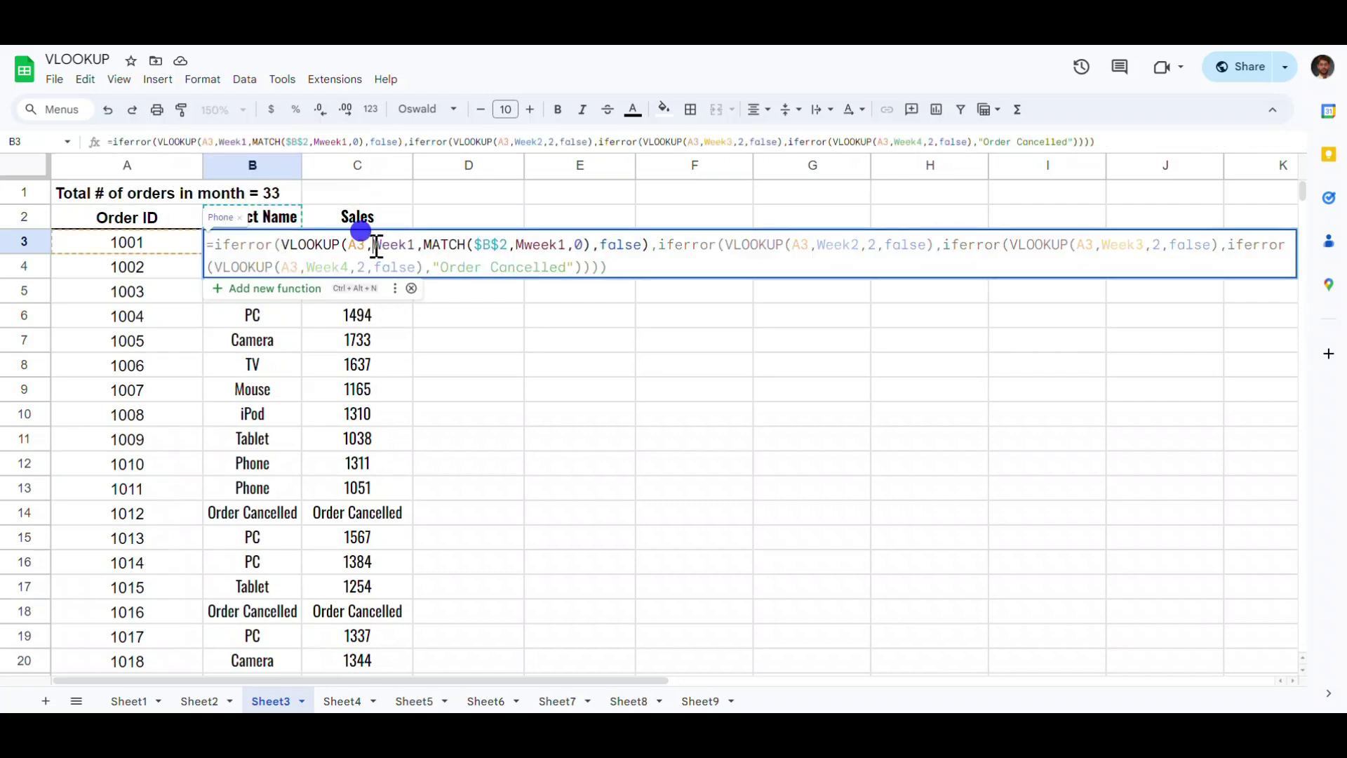
click(425, 245)
drag(435, 245, 591, 244)
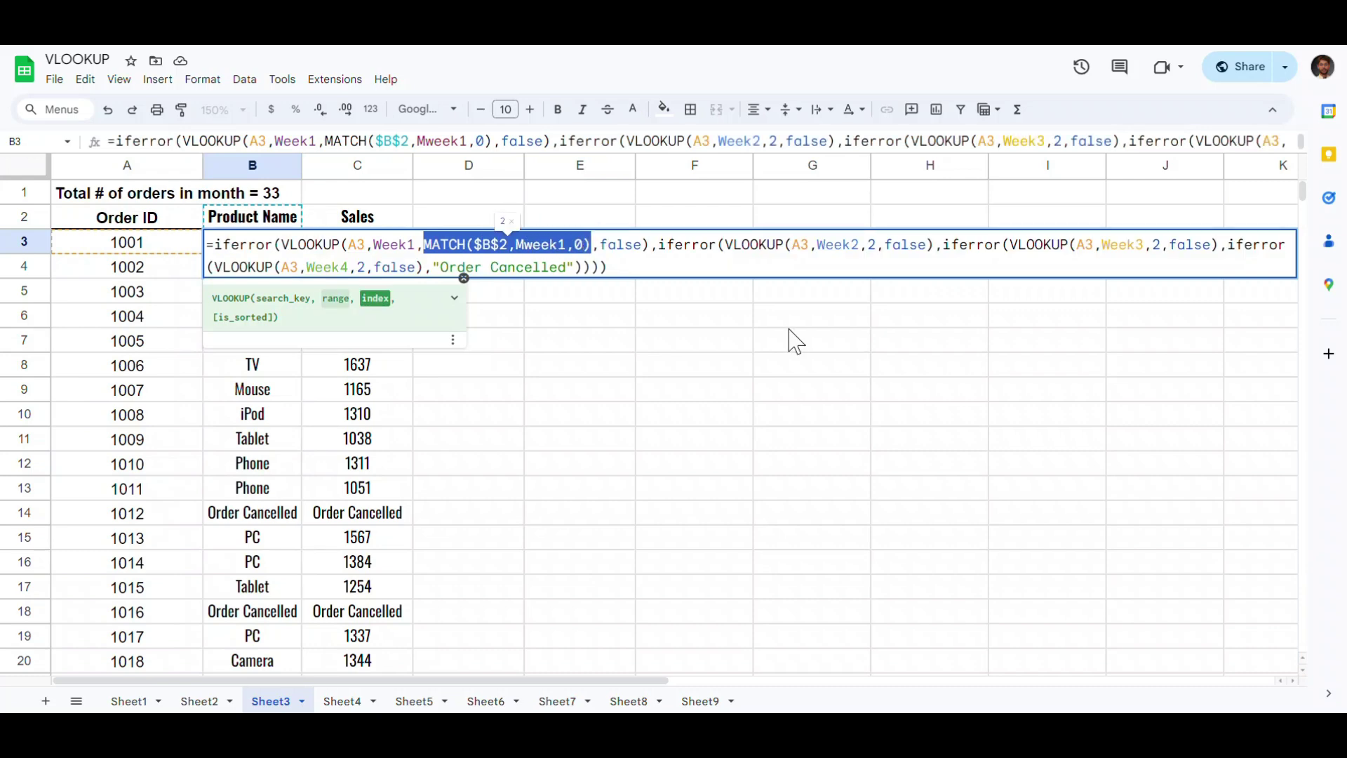
key(ctrl+c)
double_click(870, 246)
key(ctrl+v)
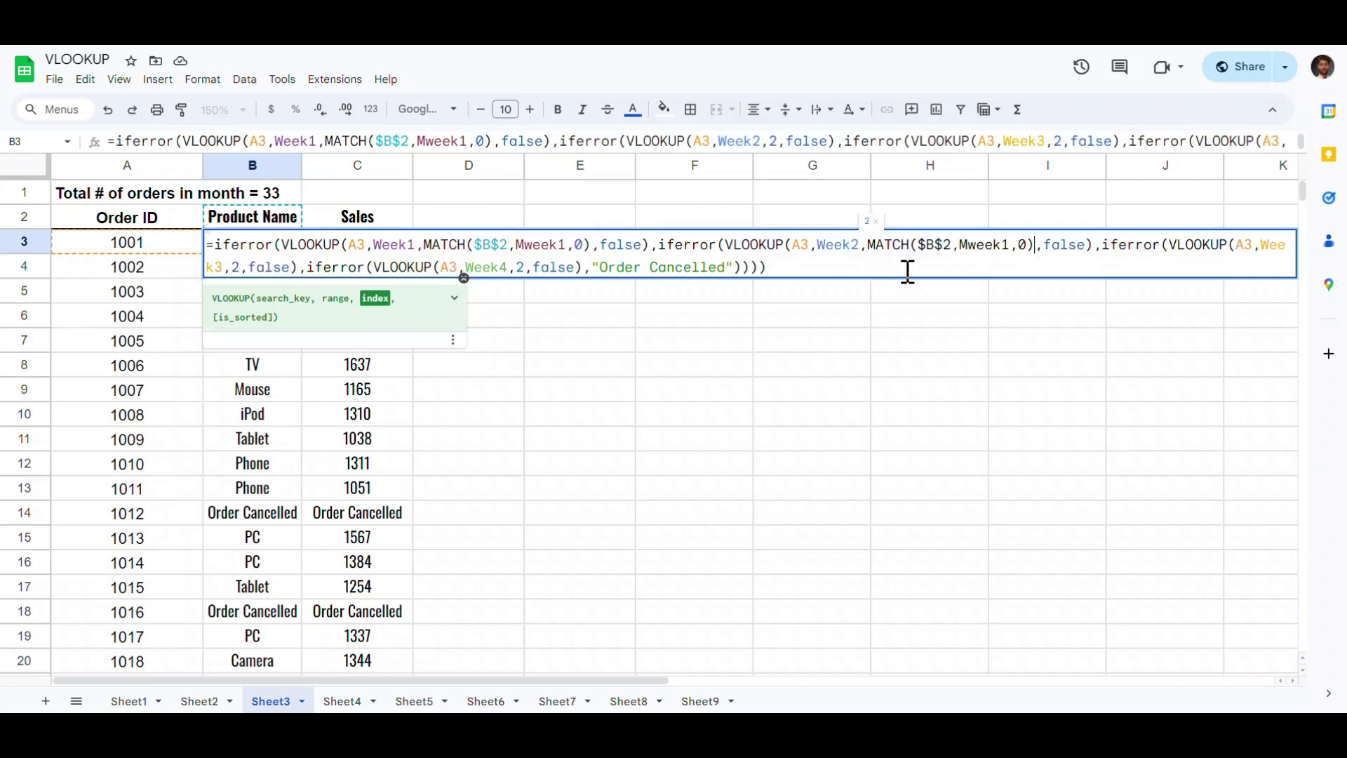
click(1004, 245)
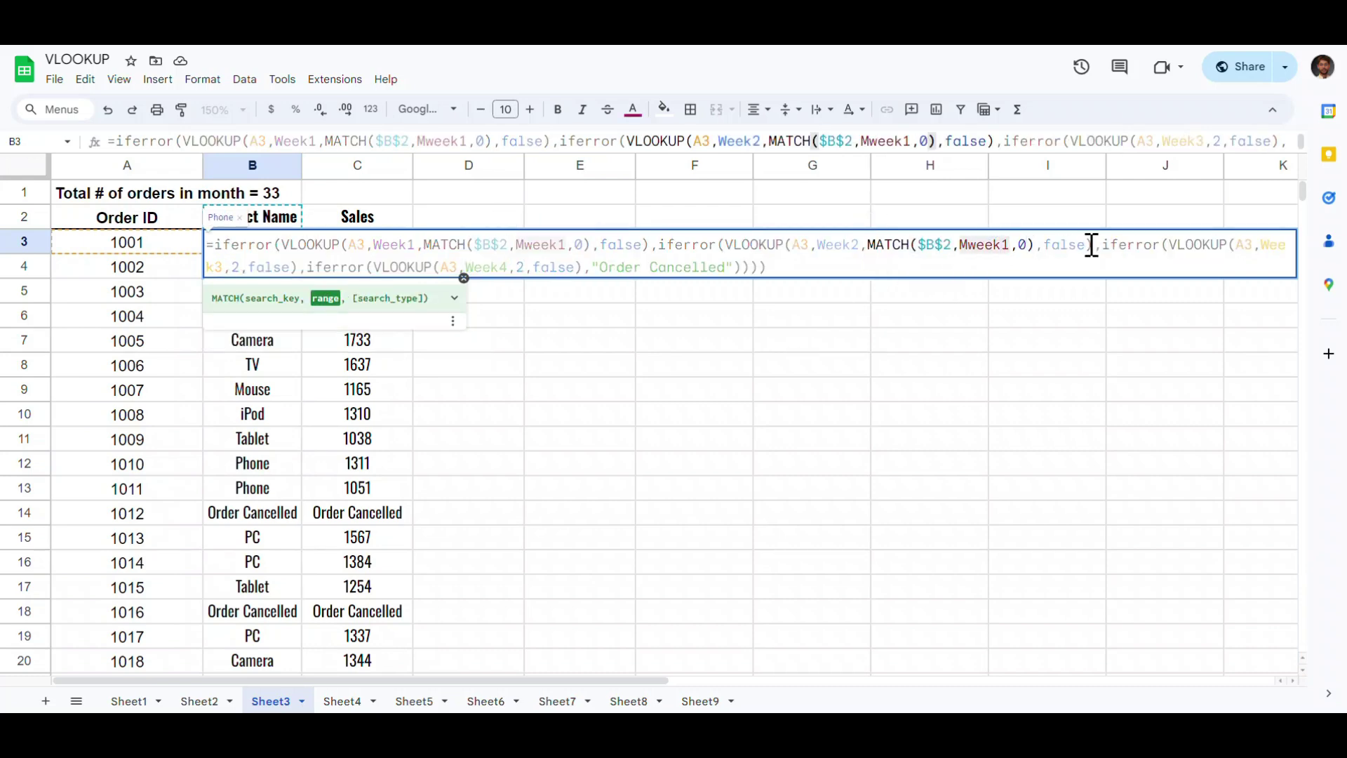
key(Delete)
text(2)
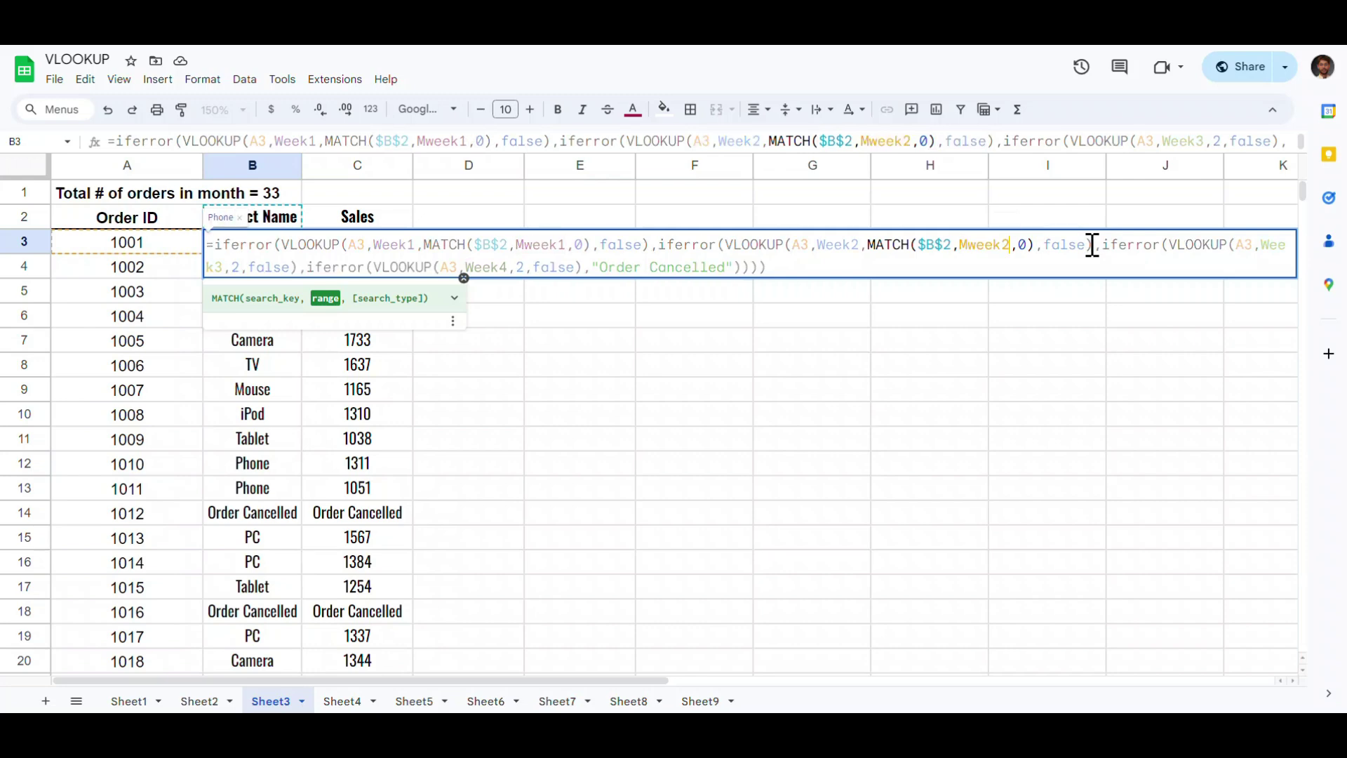
Step: Replace the Week3 lookup's column index in B3 with the copied MATCH expression and change its range to Mweek3
double_click(237, 267)
key(ctrl+v)
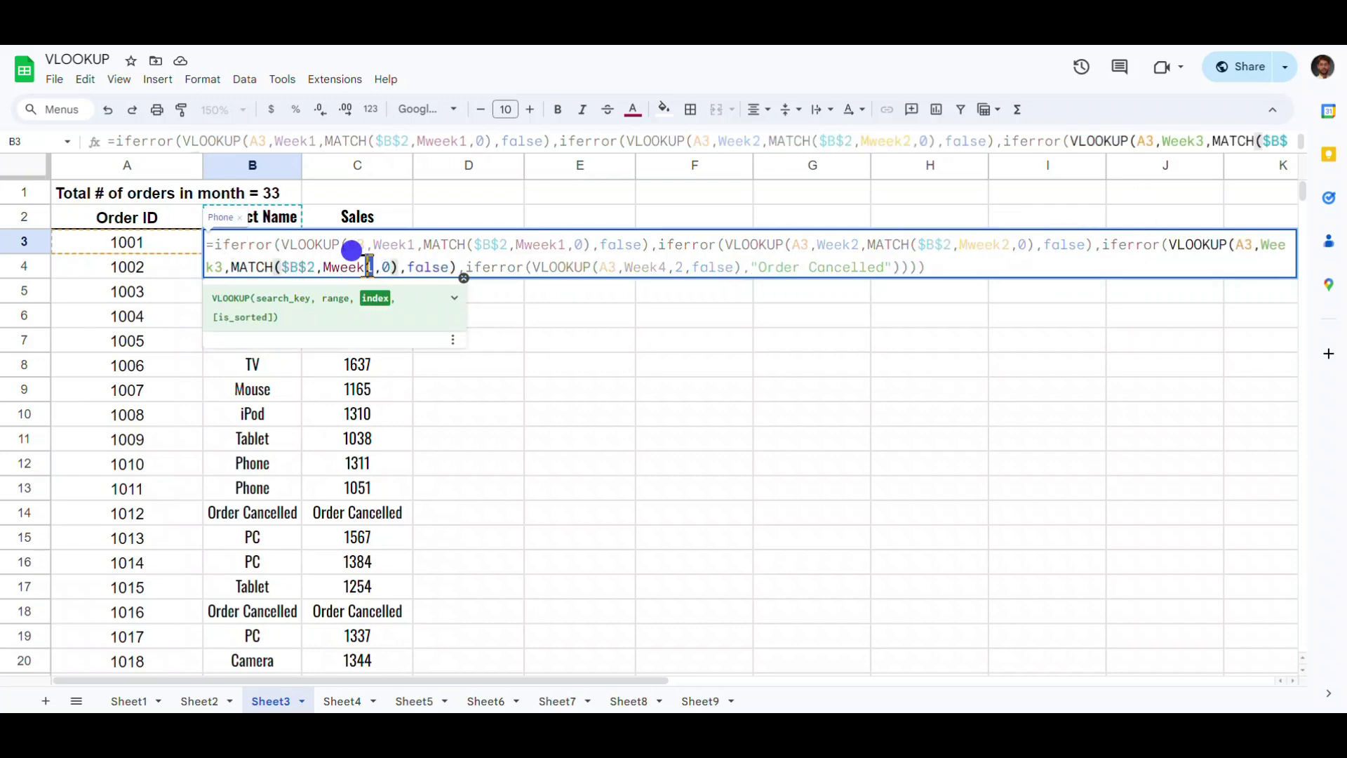
click(373, 266)
key(BackSpace)
text(3)
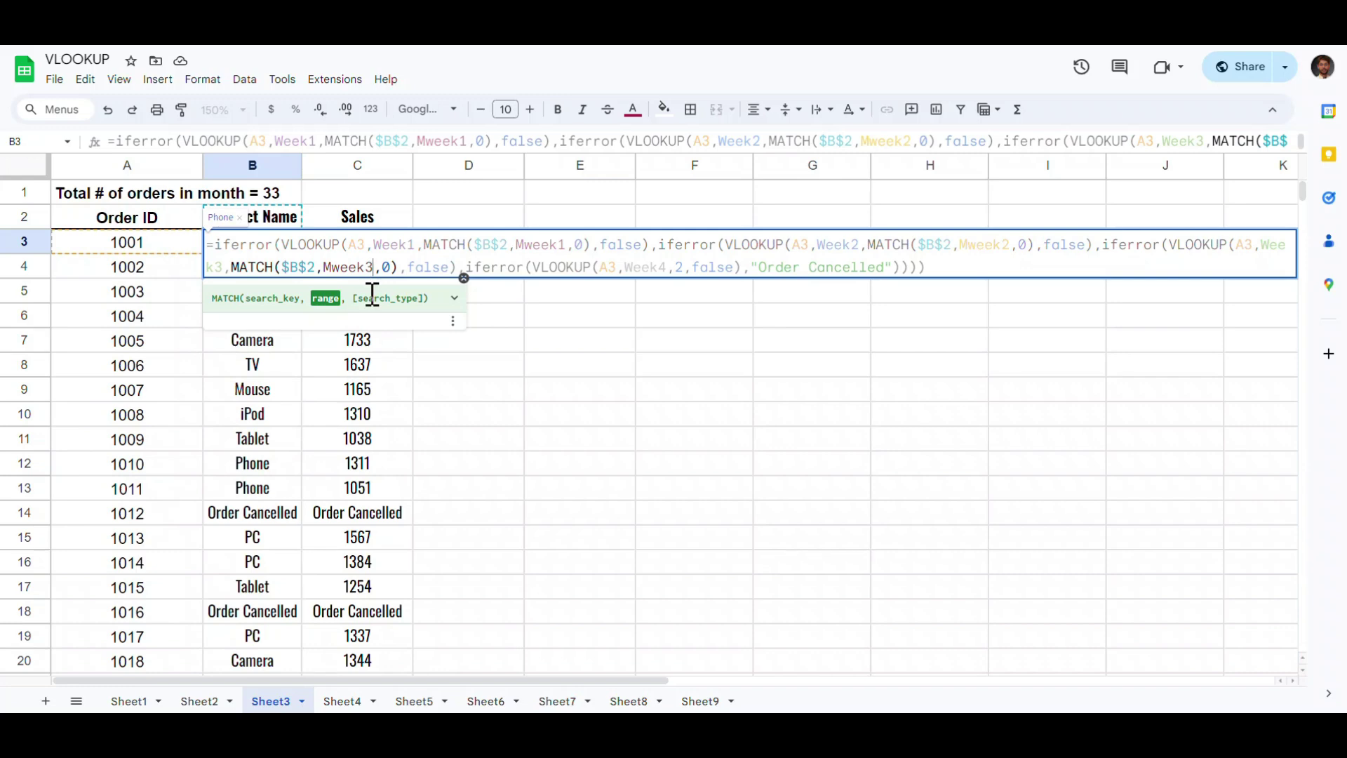
Step: Replace the Week4 lookup's column index in B3 with the copied MATCH using range Mweek4, and fill the formula down to B35
double_click(677, 268)
key(ctrl+v)
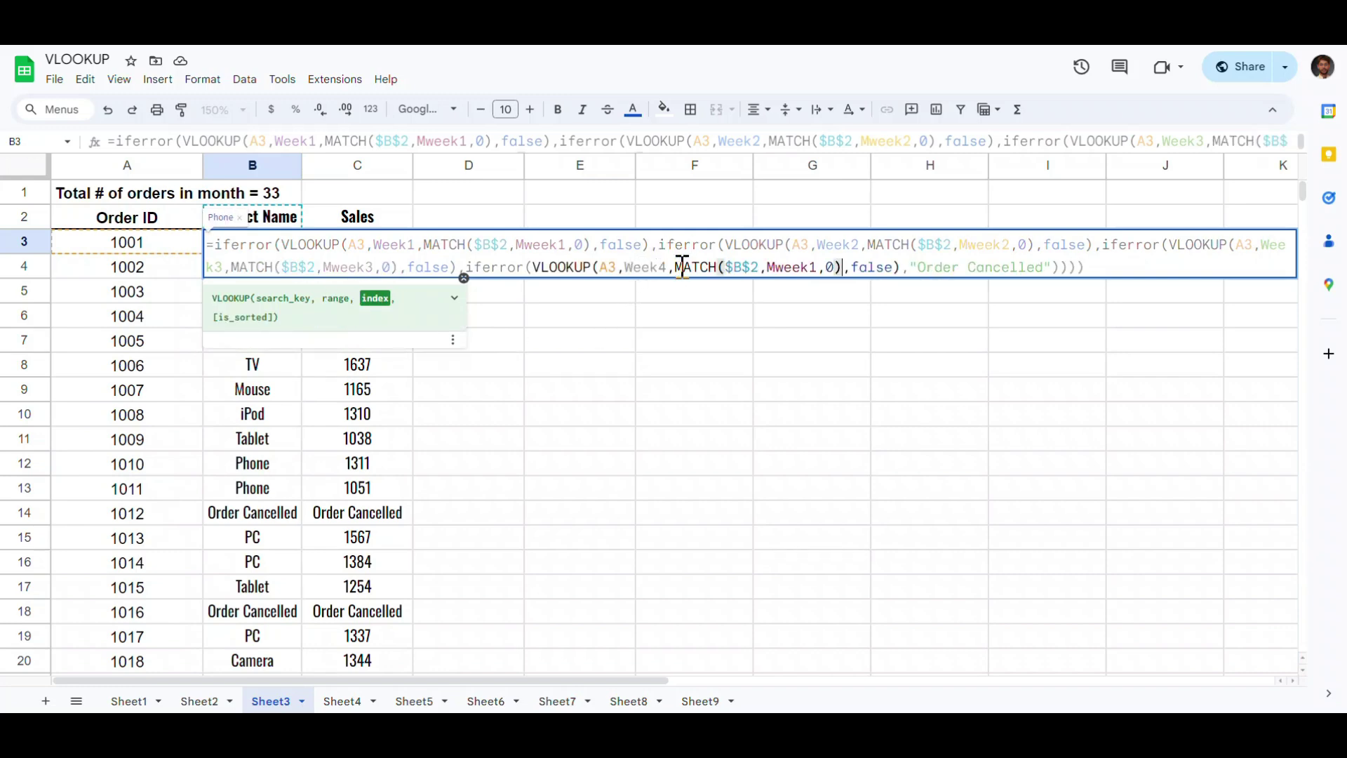
click(814, 267)
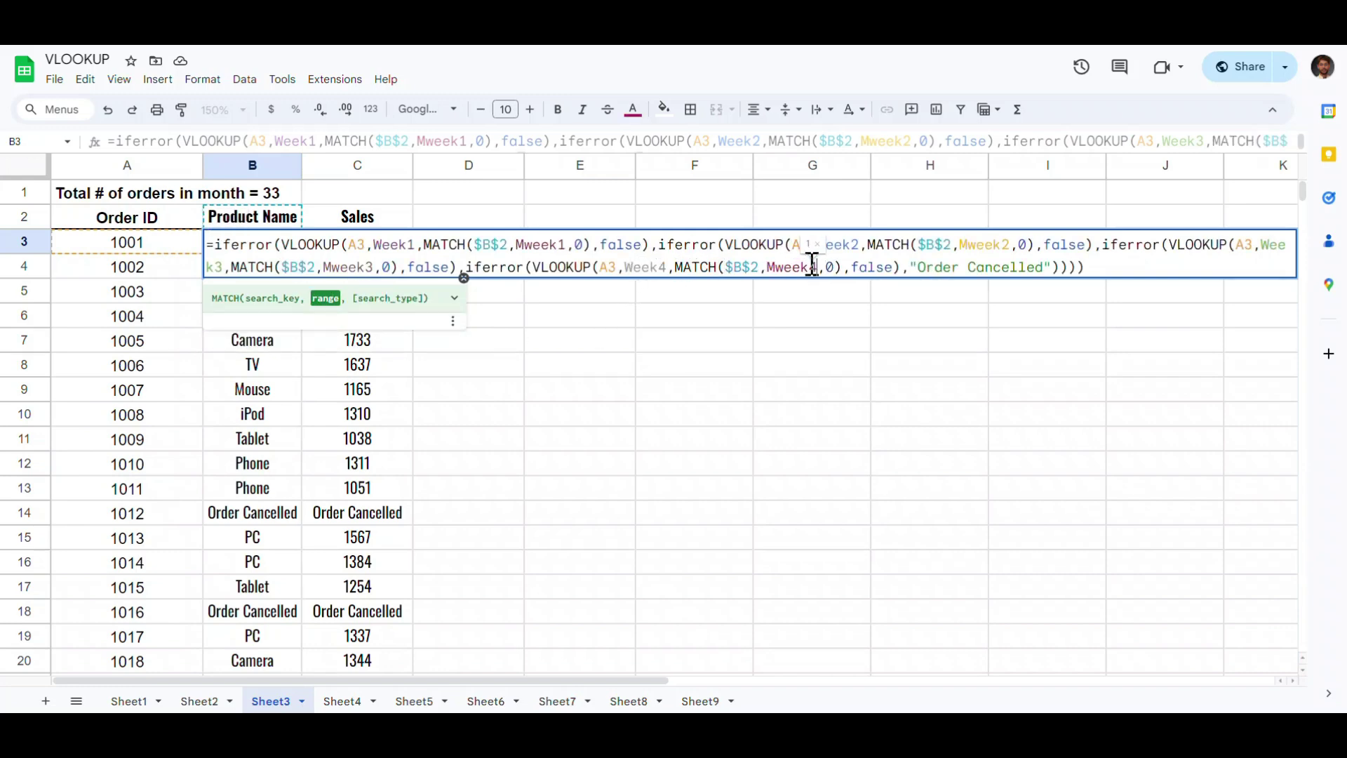
key(BackSpace)
text(4)
key(Return)
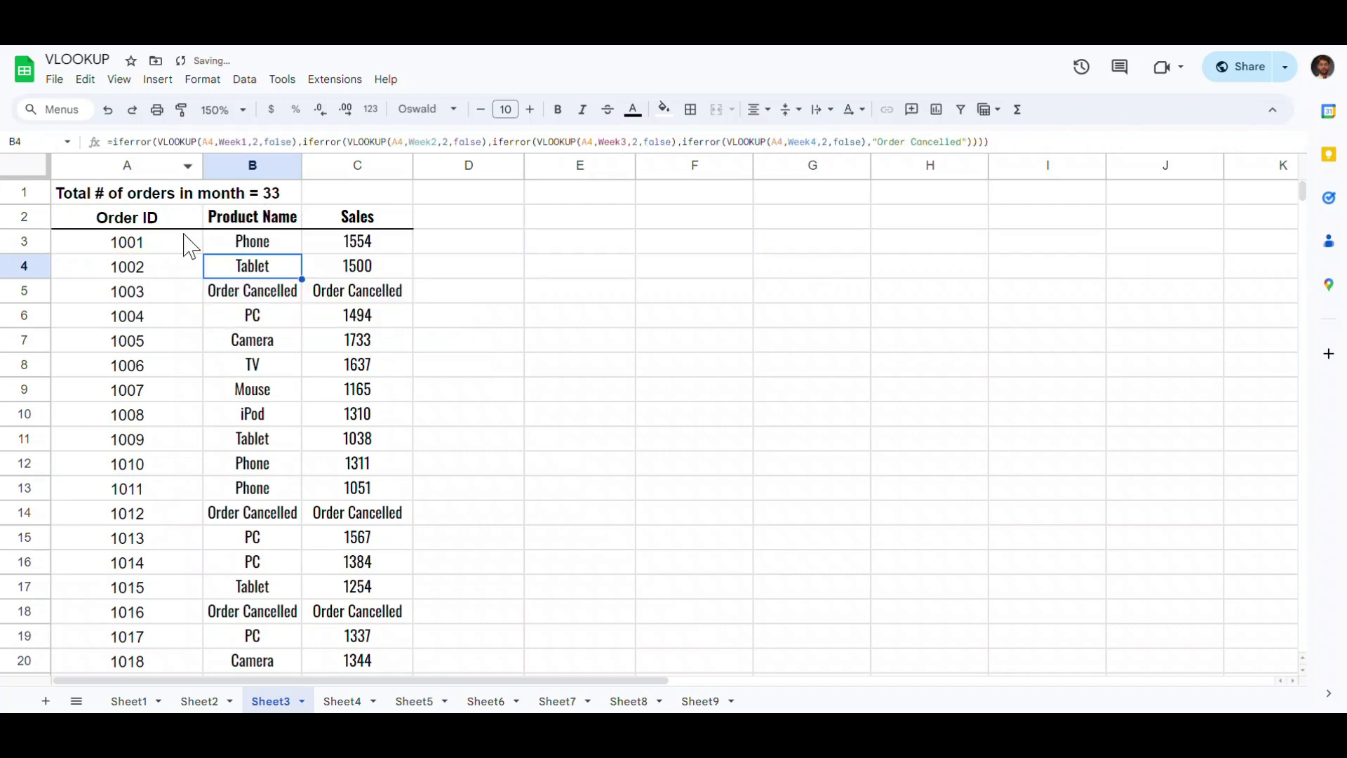
click(282, 242)
drag(302, 257, 285, 468)
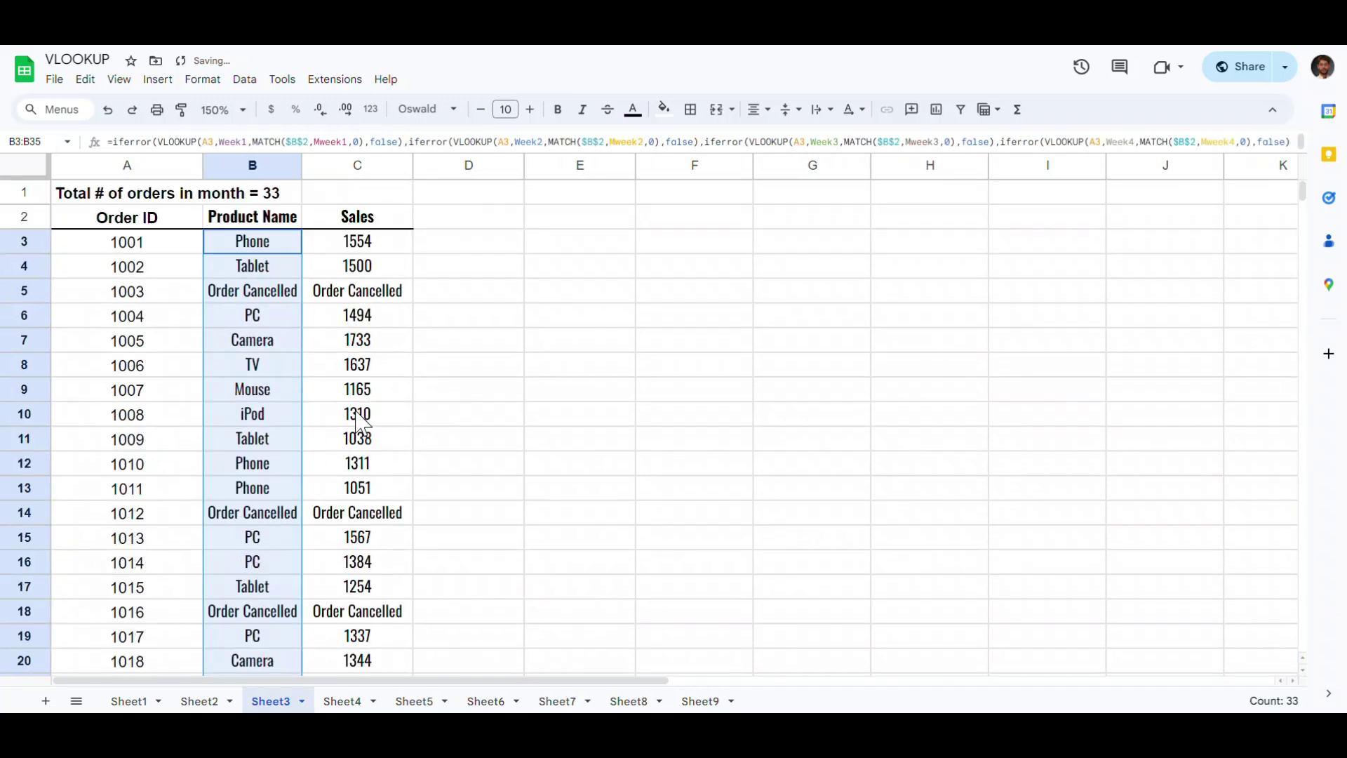
Step: Copy the complete formula from B3 and paste it over the existing Sales formula in C3
double_click(272, 244)
key(Return)
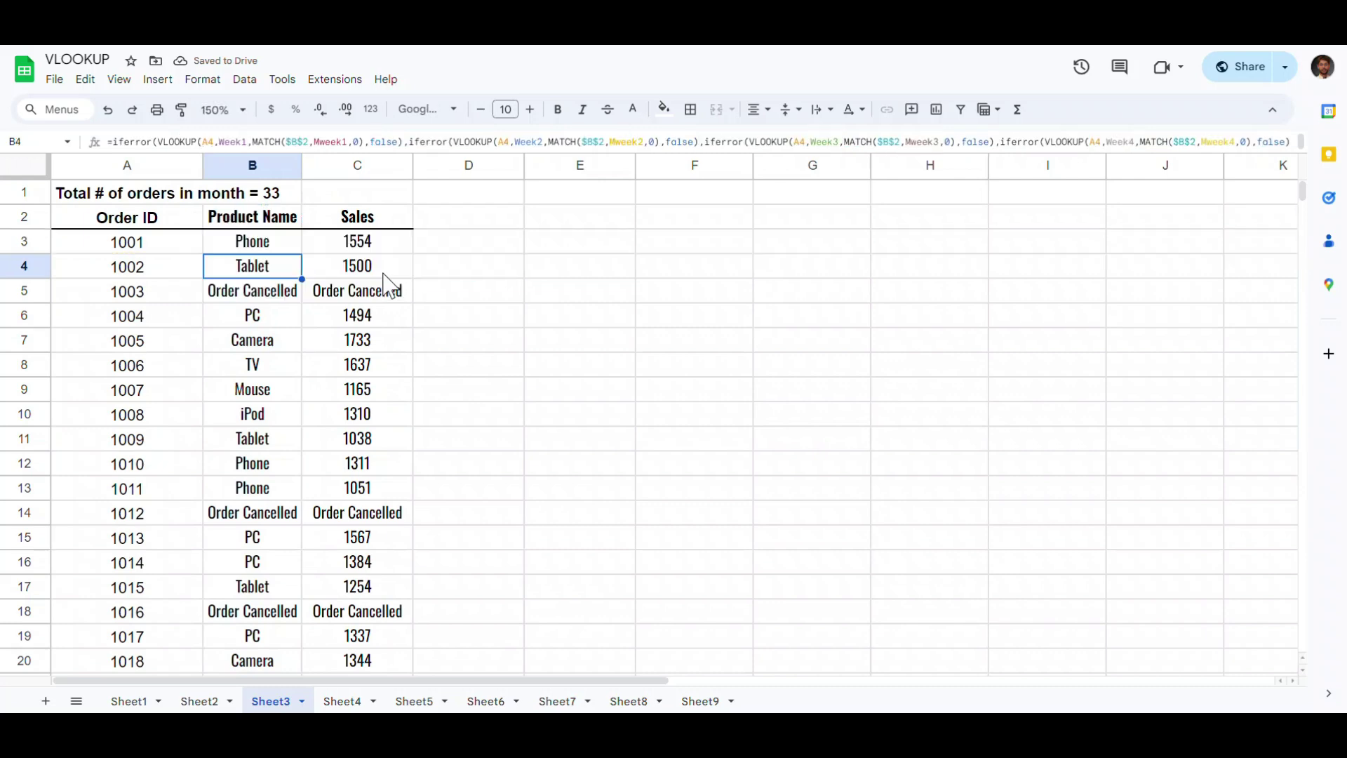
key(Up)
key(Right)
key(Return)
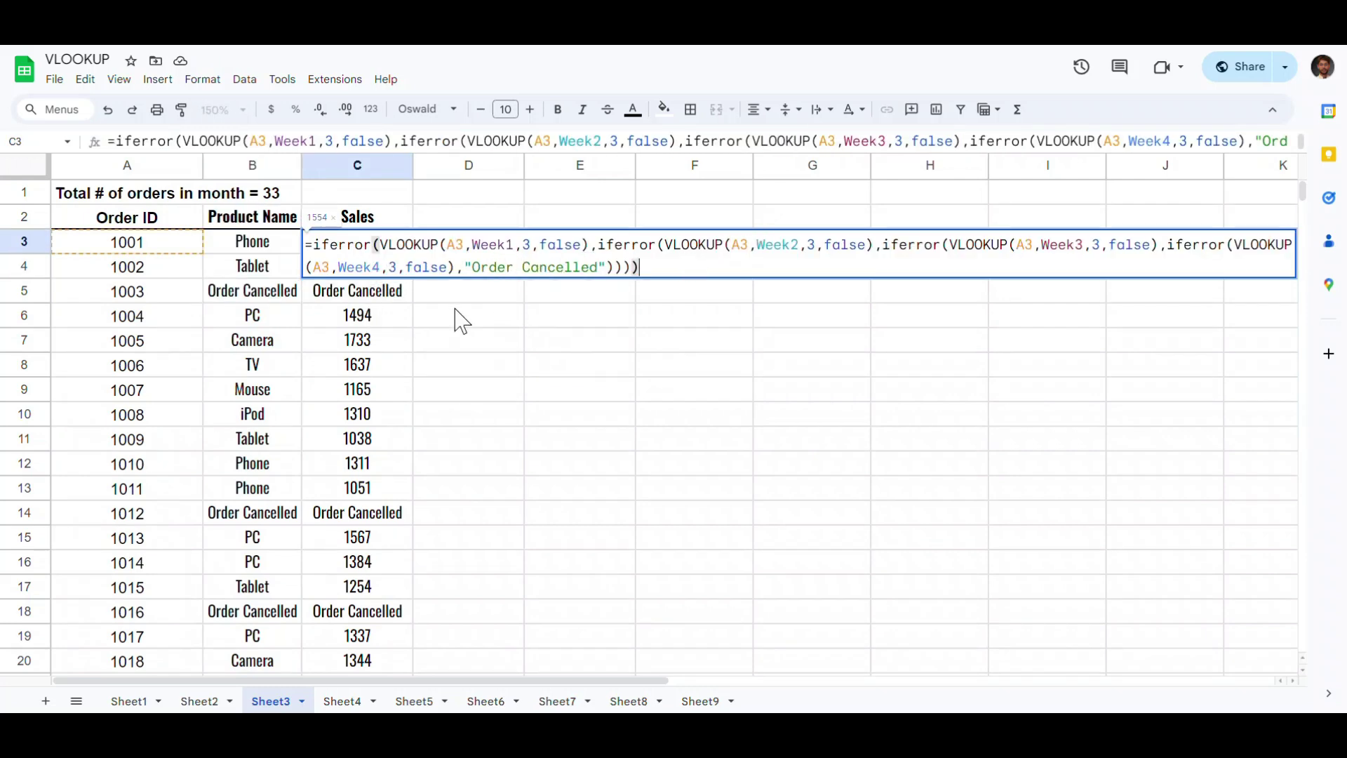
drag(640, 267, 303, 239)
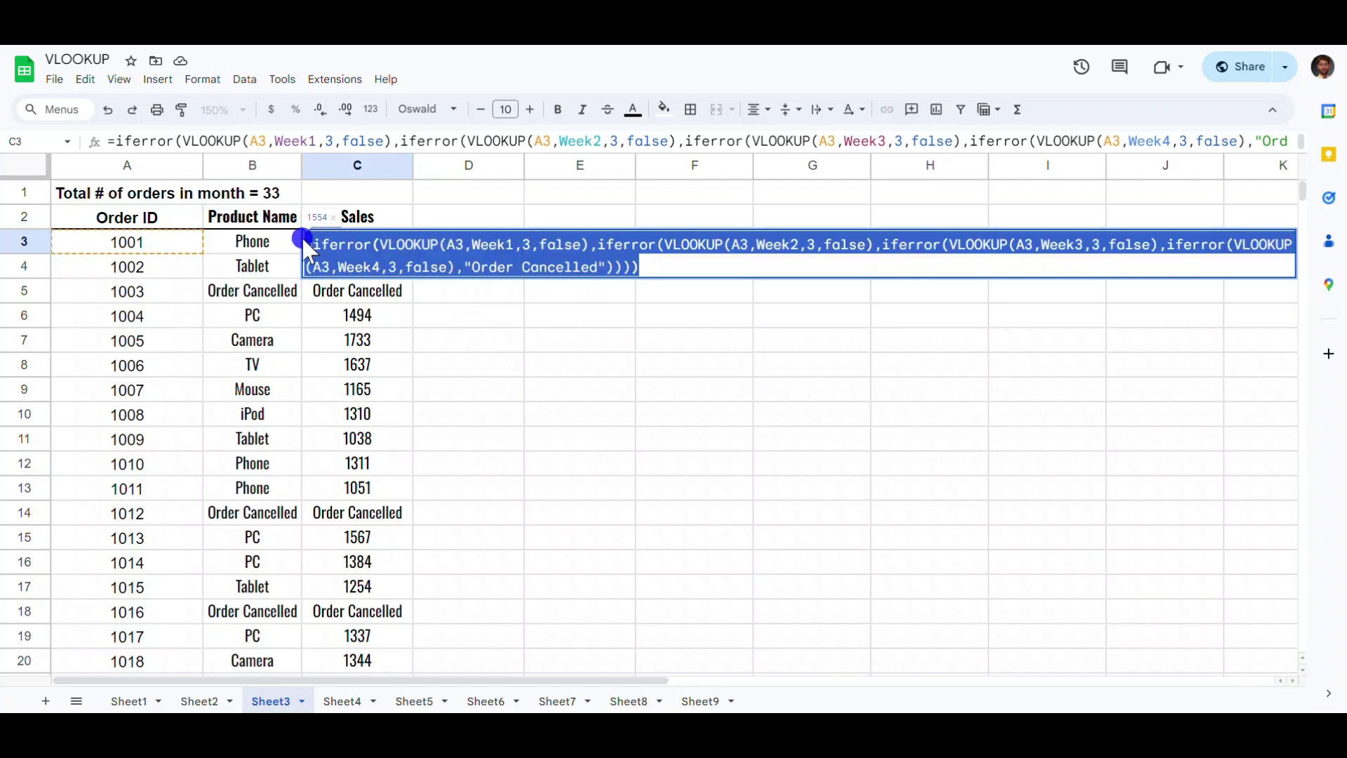
key(ctrl+v)
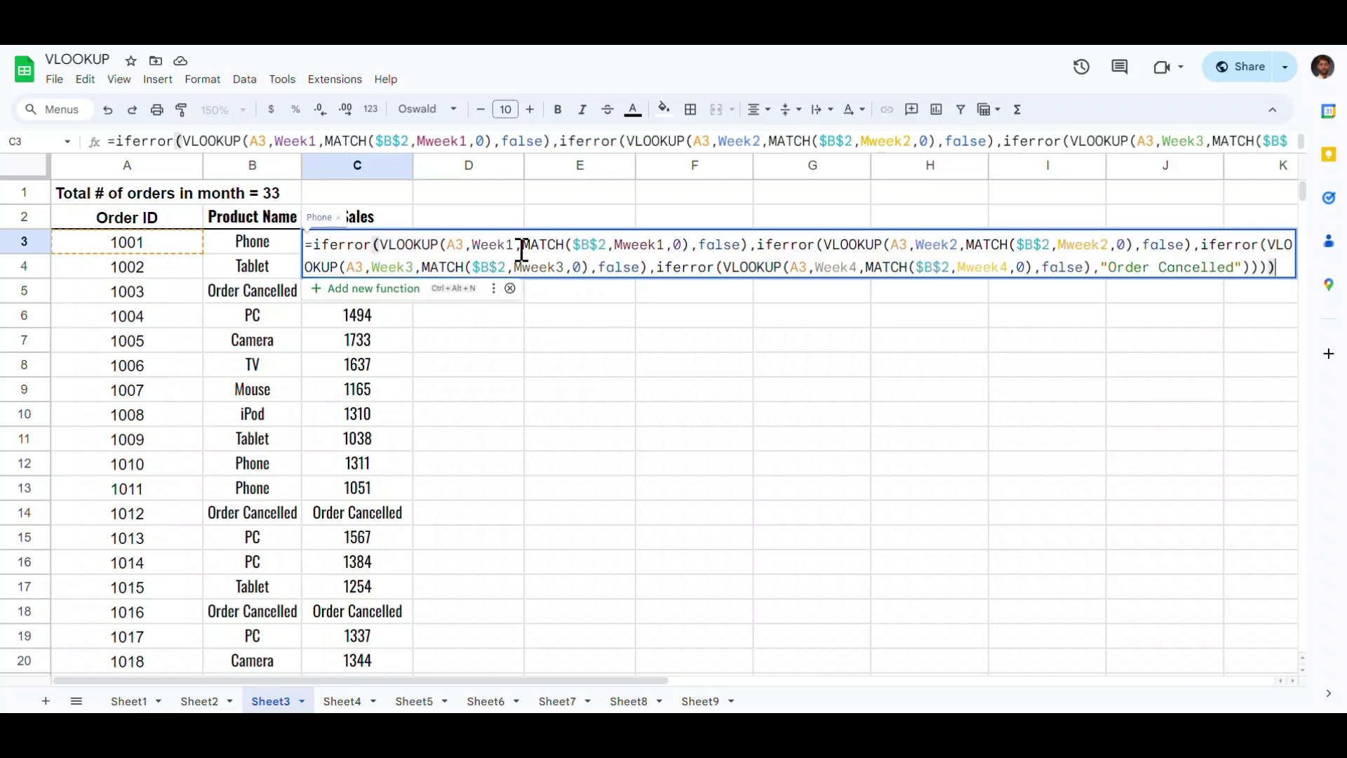
Step: In C3's formula, change the search key of the Week1 lookup's MATCH to $C$2
click(608, 245)
drag(608, 245, 577, 254)
click(595, 254)
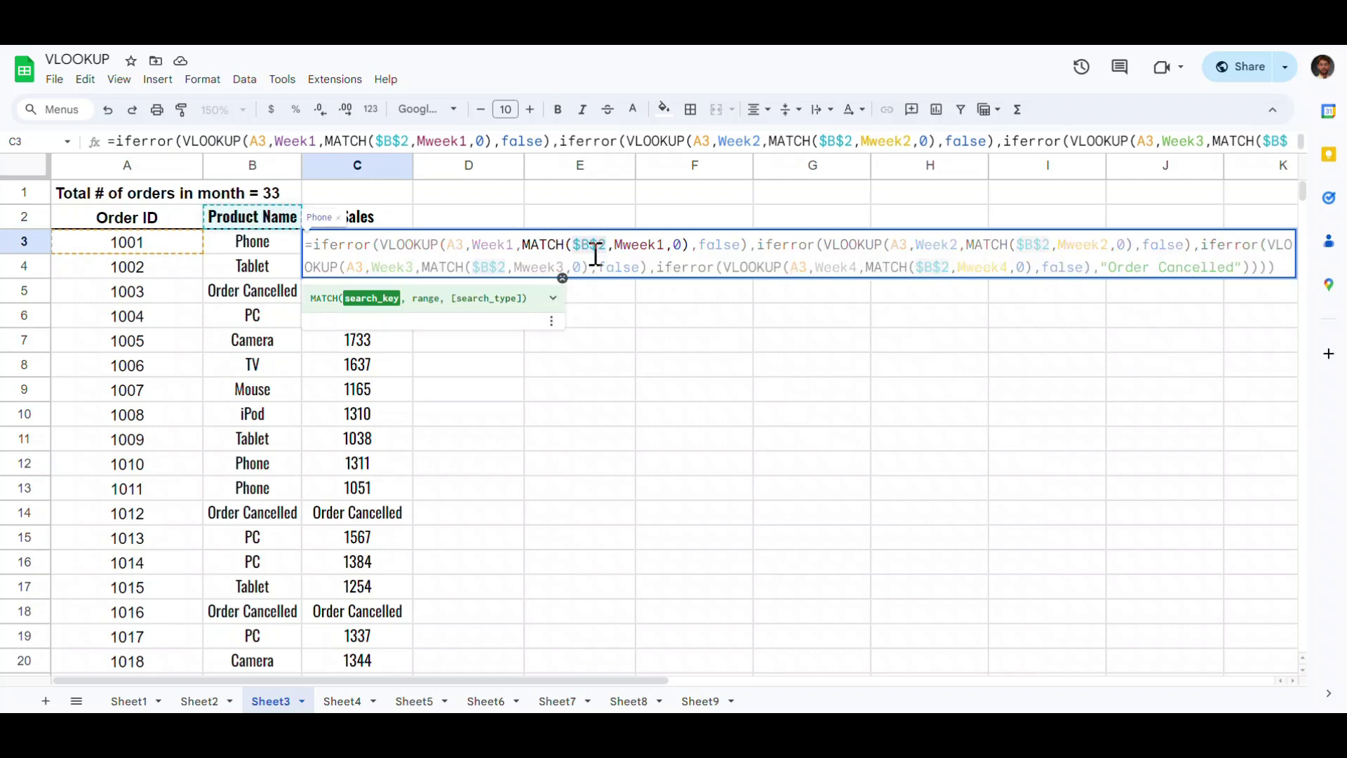
text(C)
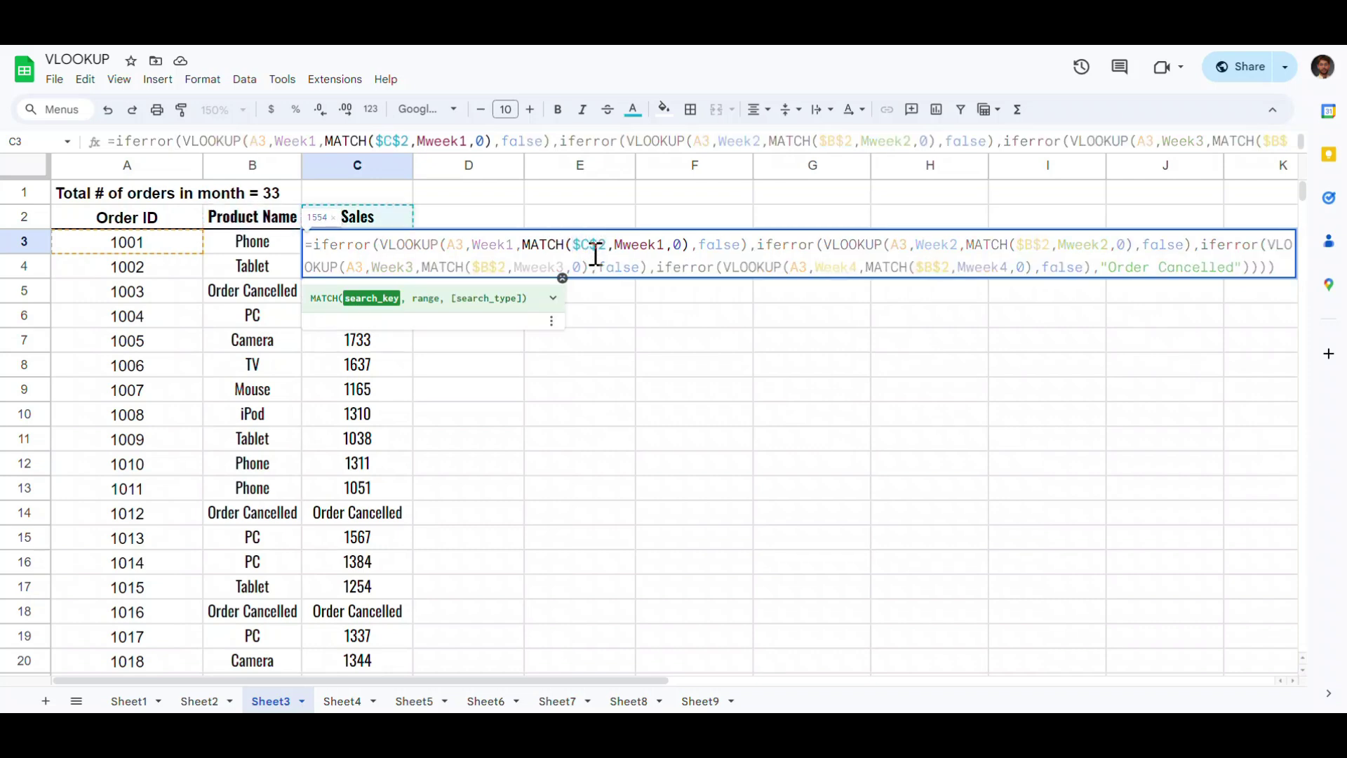
Step: Replace the MATCH search keys of the Week2, Week3 and Week4 lookups in C3 with the copied C$2 reference, and commit the formula
drag(609, 249, 559, 232)
key(ctrl+c)
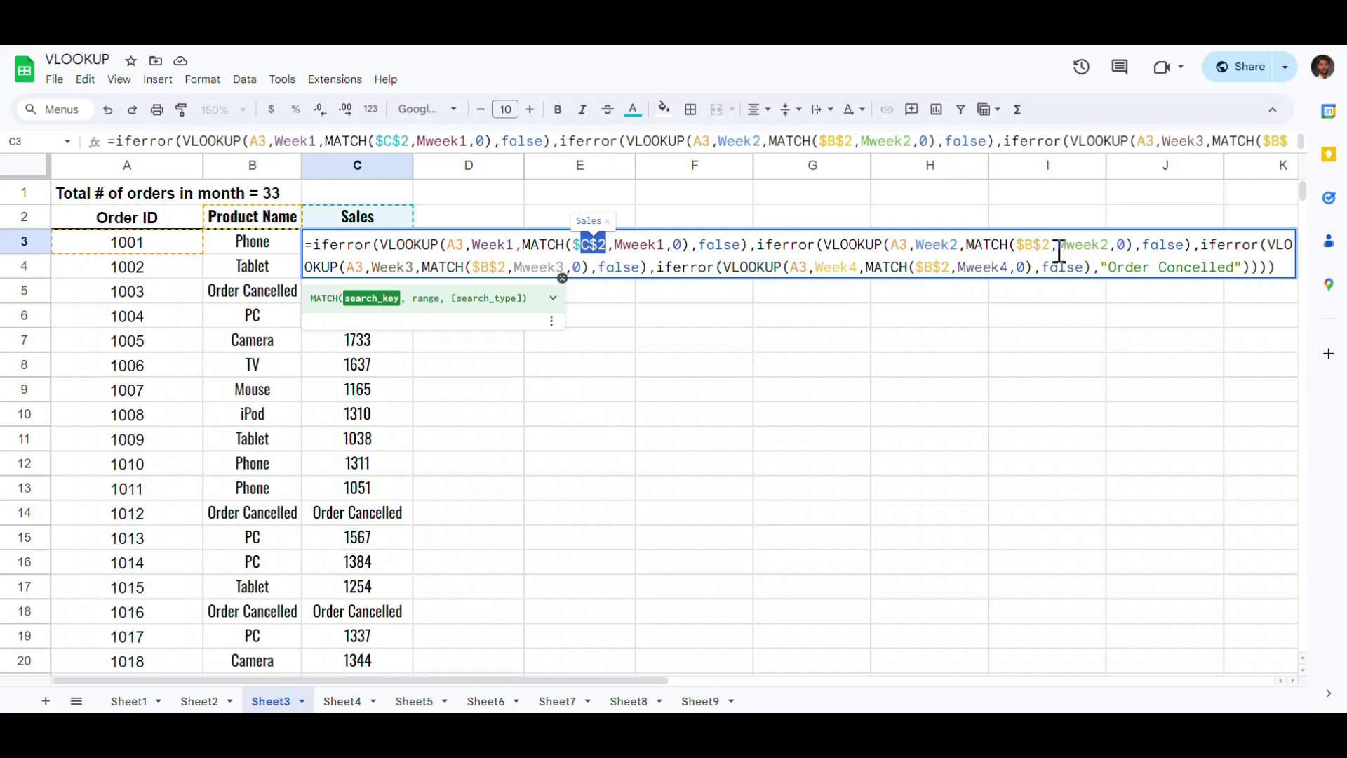
drag(1059, 249, 1003, 235)
key(ctrl+v)
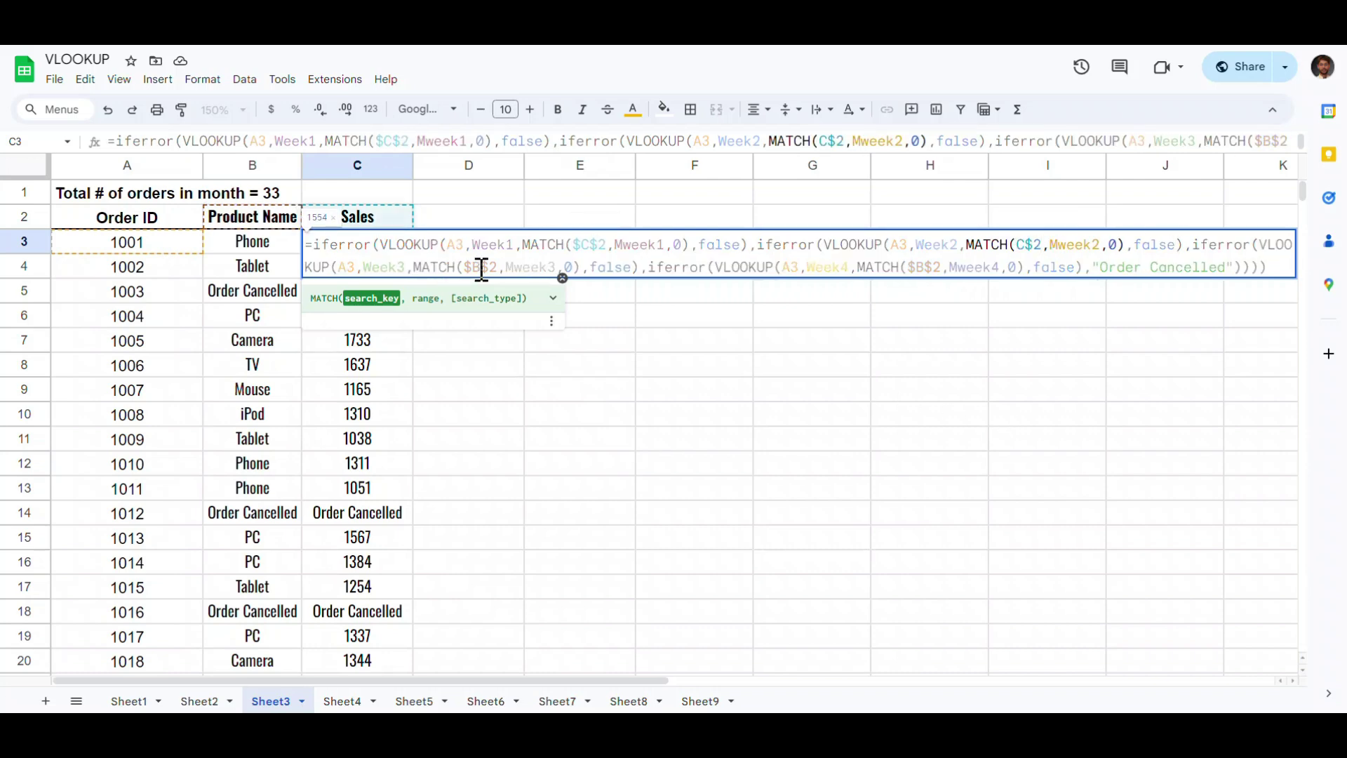
drag(499, 267, 460, 264)
key(ctrl+v)
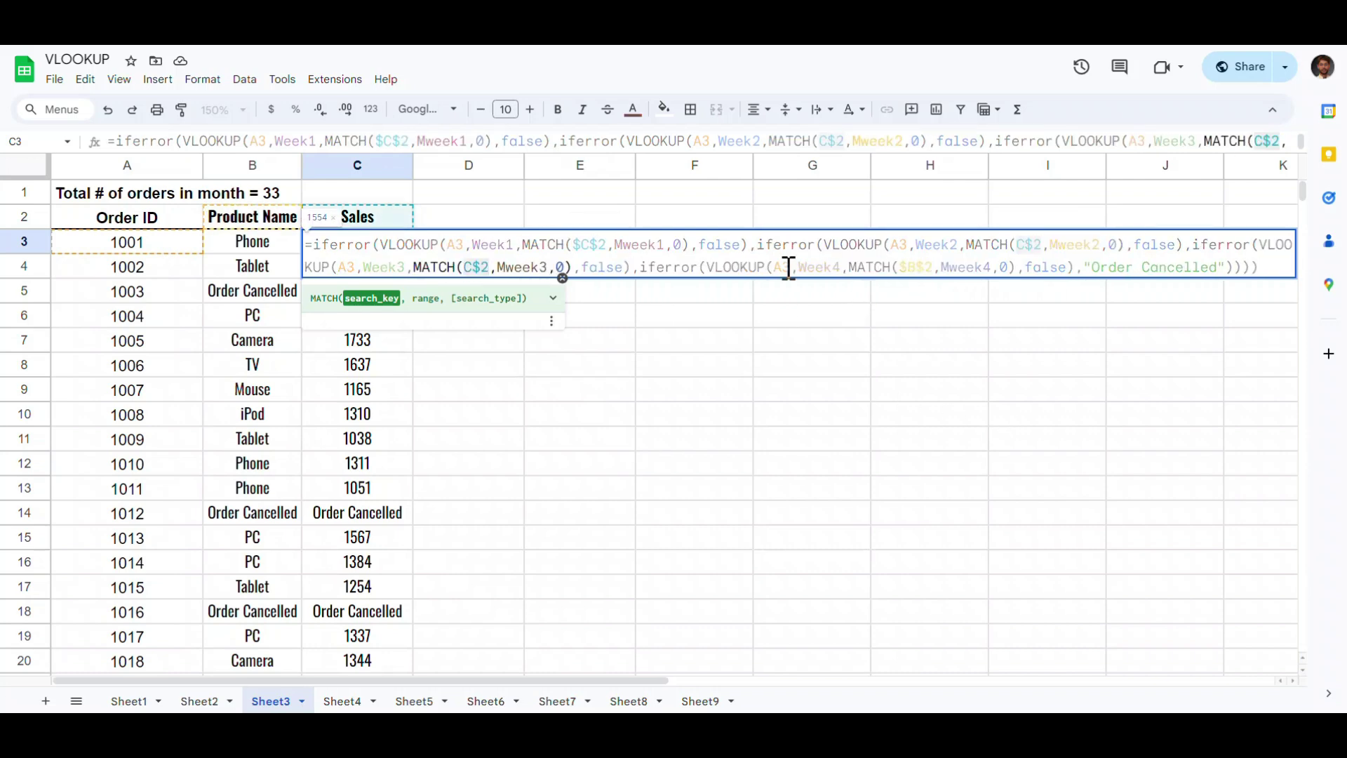
drag(933, 270, 900, 268)
key(ctrl+v)
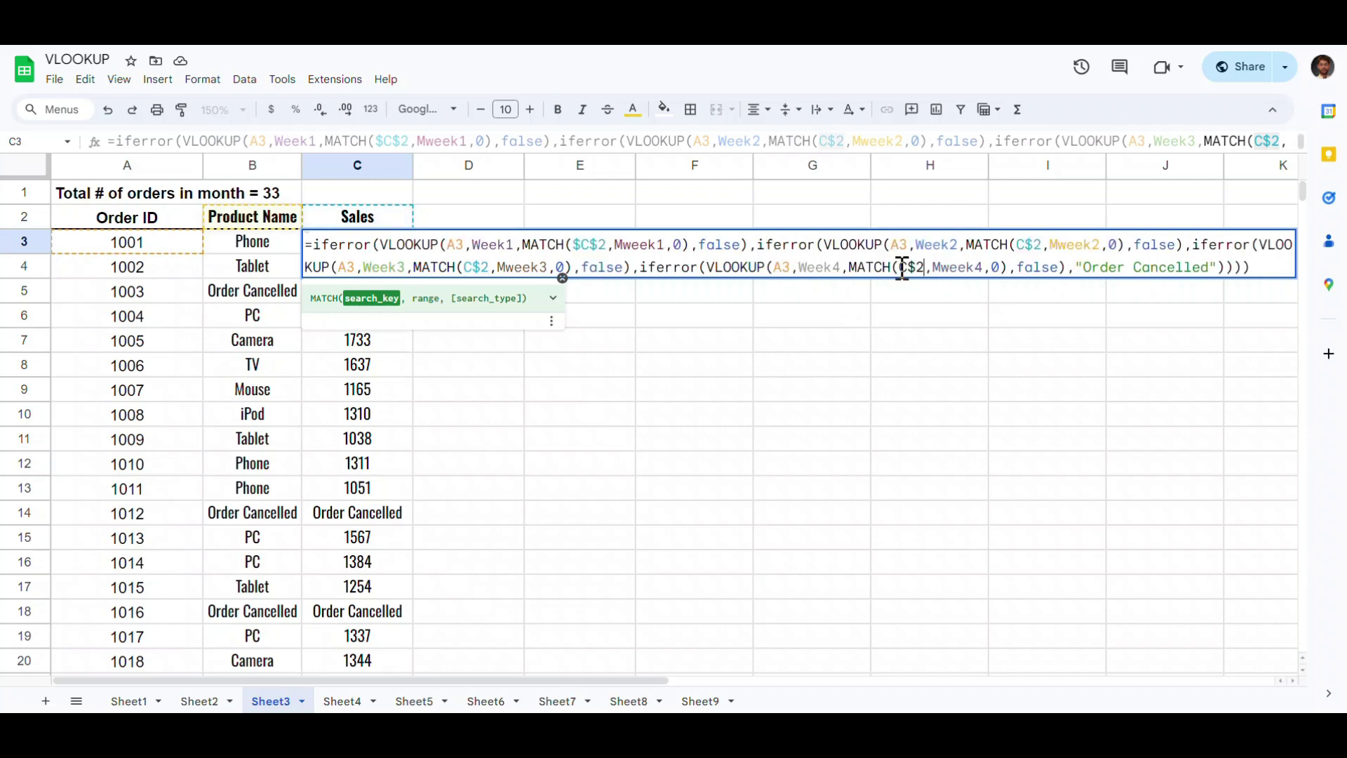
key(Return)
Step: Fill the updated formula from C3 down the Sales column
click(388, 242)
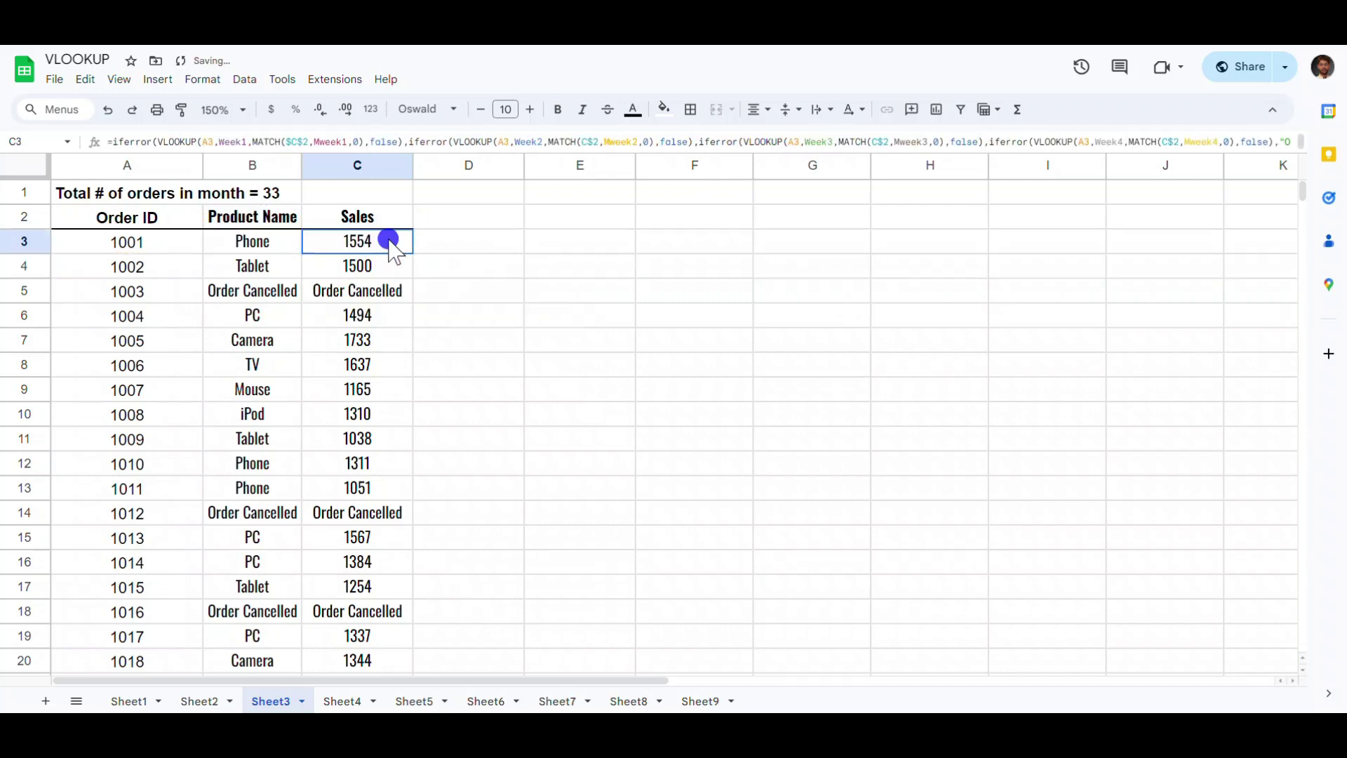
drag(413, 254, 402, 490)
scroll(574, 402, up, 5)
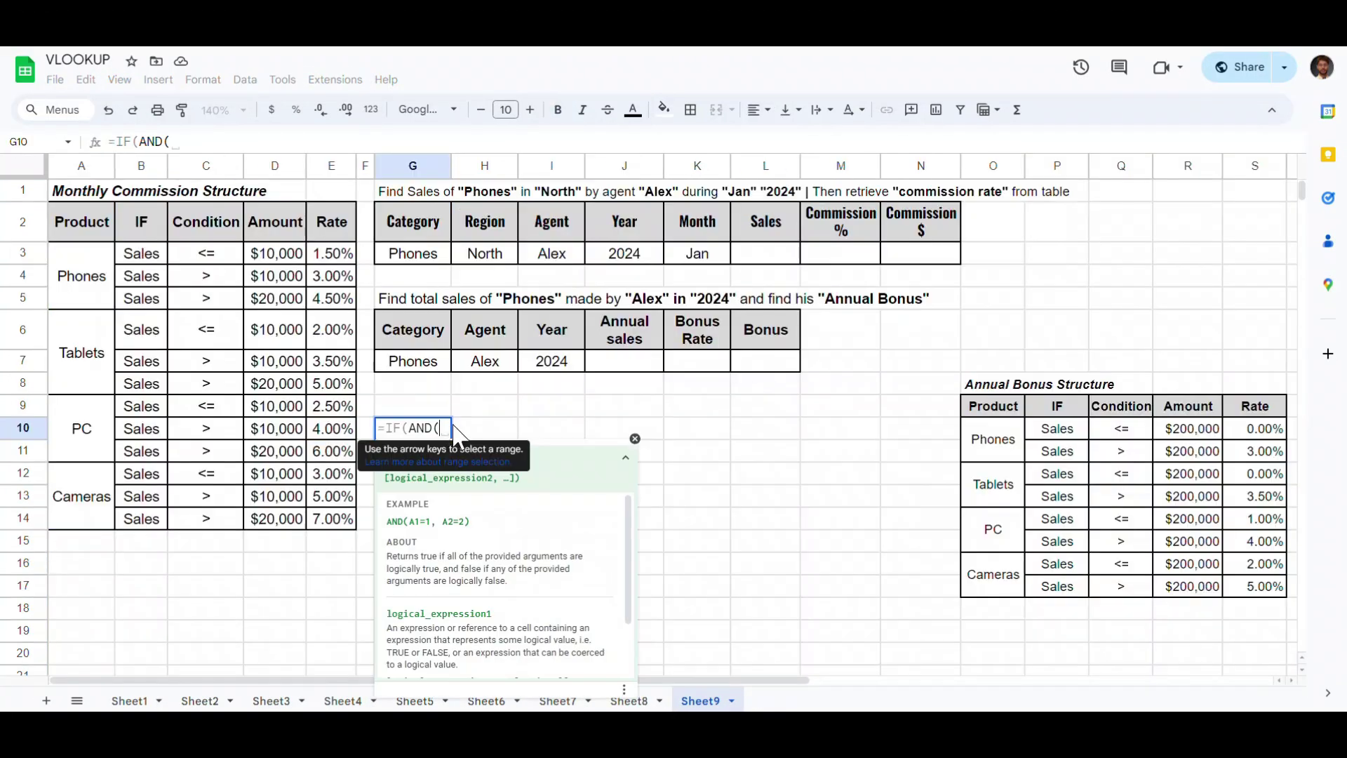
Step: In Sheet9's G10 formula, complete the AND conditions: H3 equals "North", I3 equals the agent's name and J3 equals 2024
click(484, 255)
text(="North",)
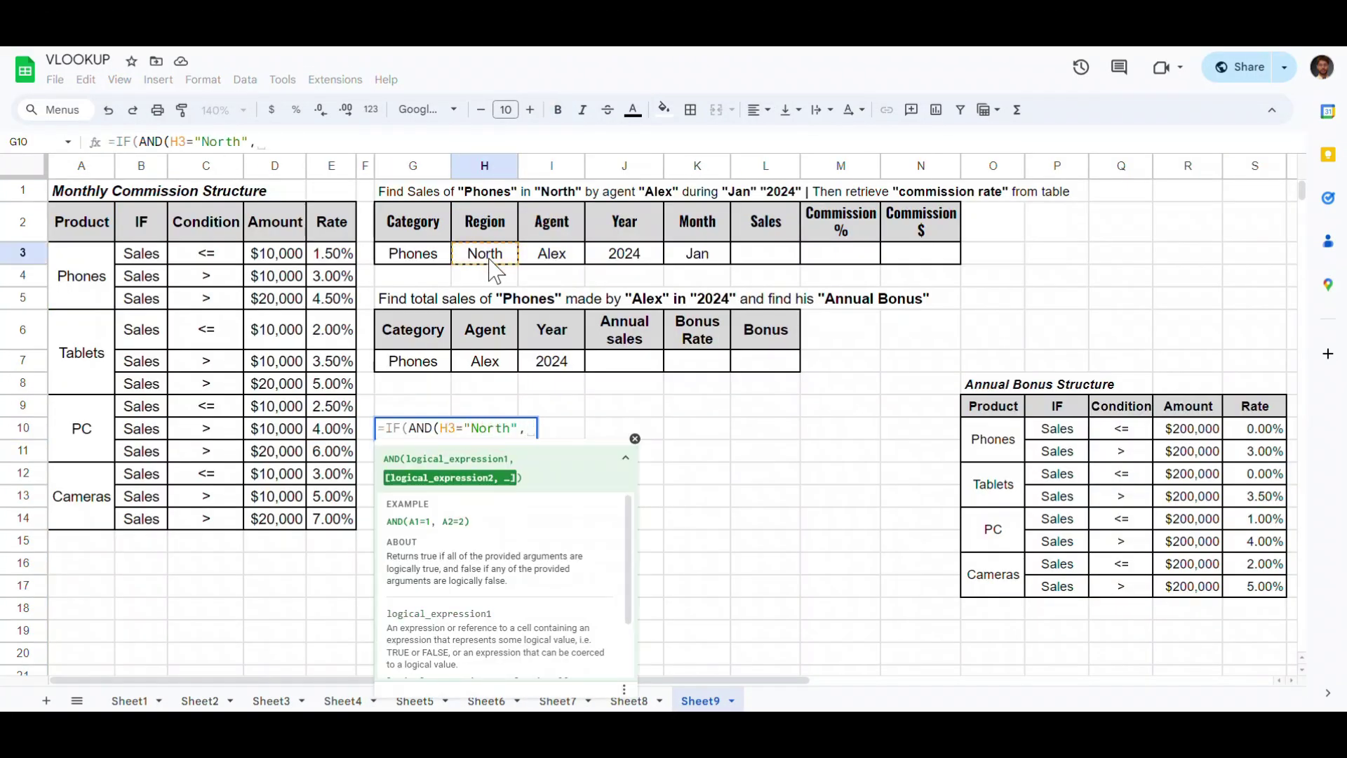
click(551, 256)
text(="Alex",)
click(621, 255)
text(=2024),)
key(alt+Return)
Step: Add a VLOOKUP of G3 in Sheet8!$A$2:$P$33 to G10, its index a MATCH of K3 in Sheet8!$A$1:$P$1 with search type 0
text(VLOOKUP()
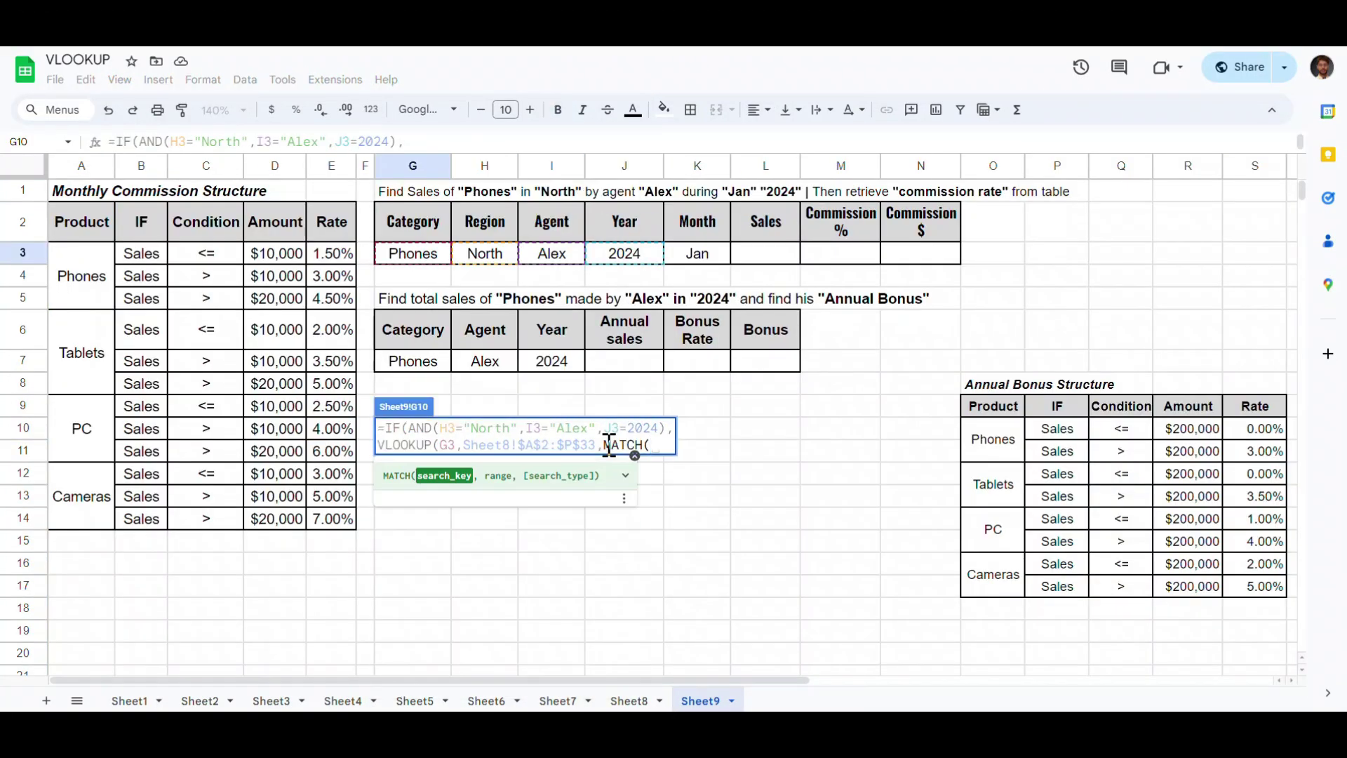
click(701, 257)
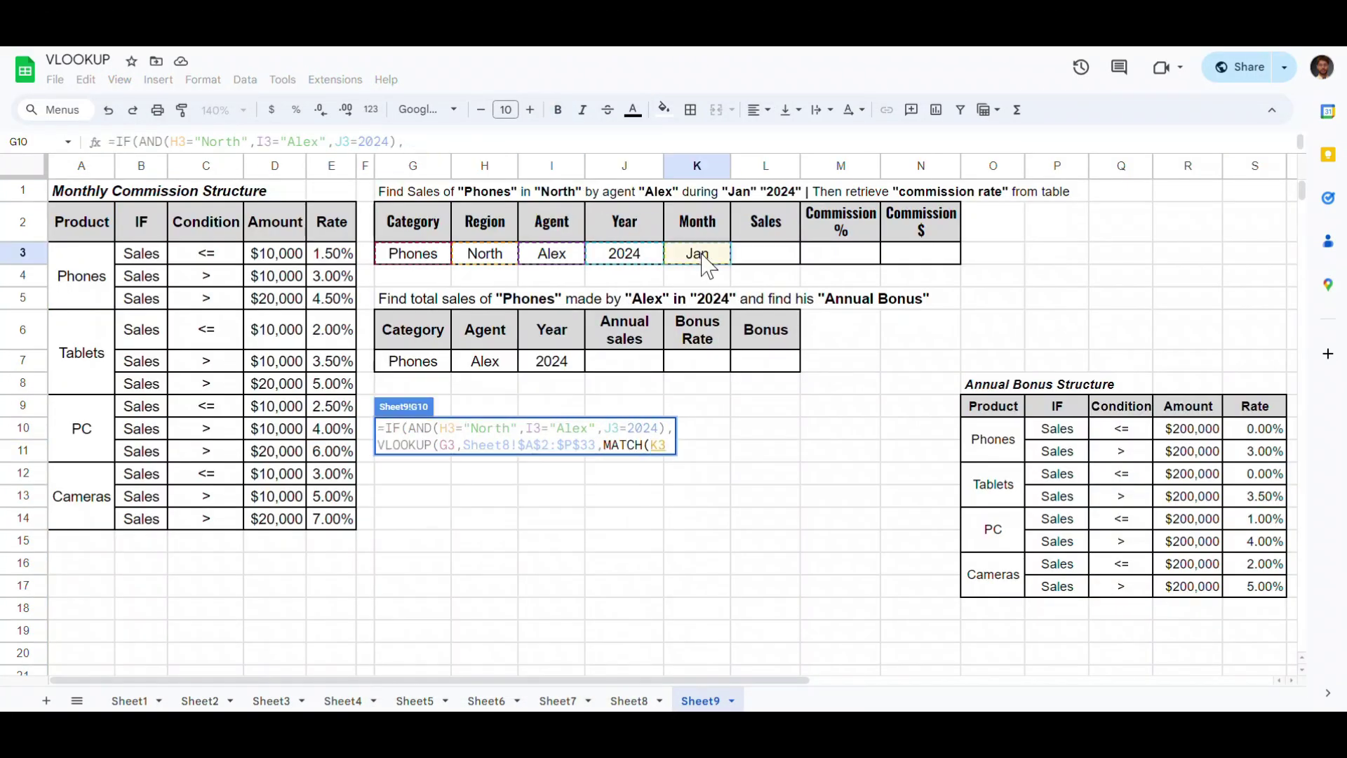
text(,)
click(629, 701)
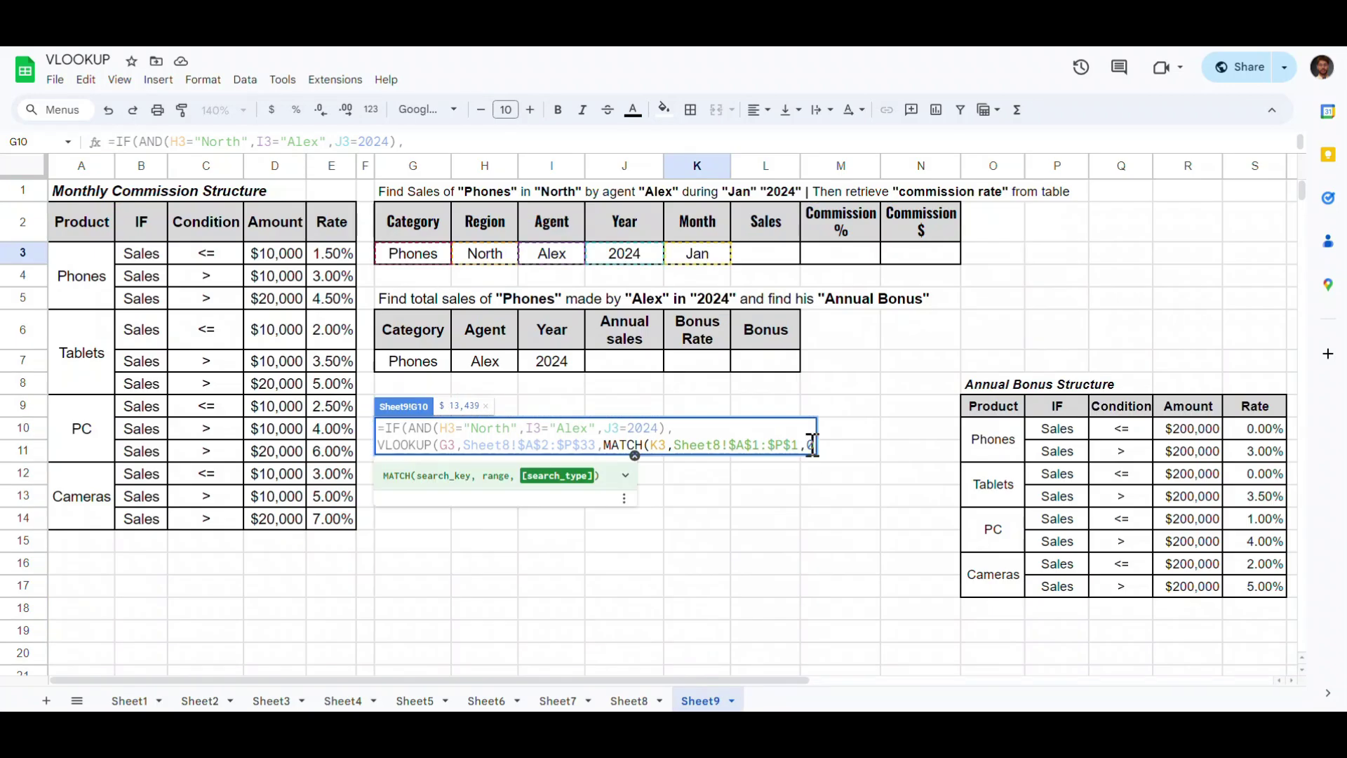
text(0),)
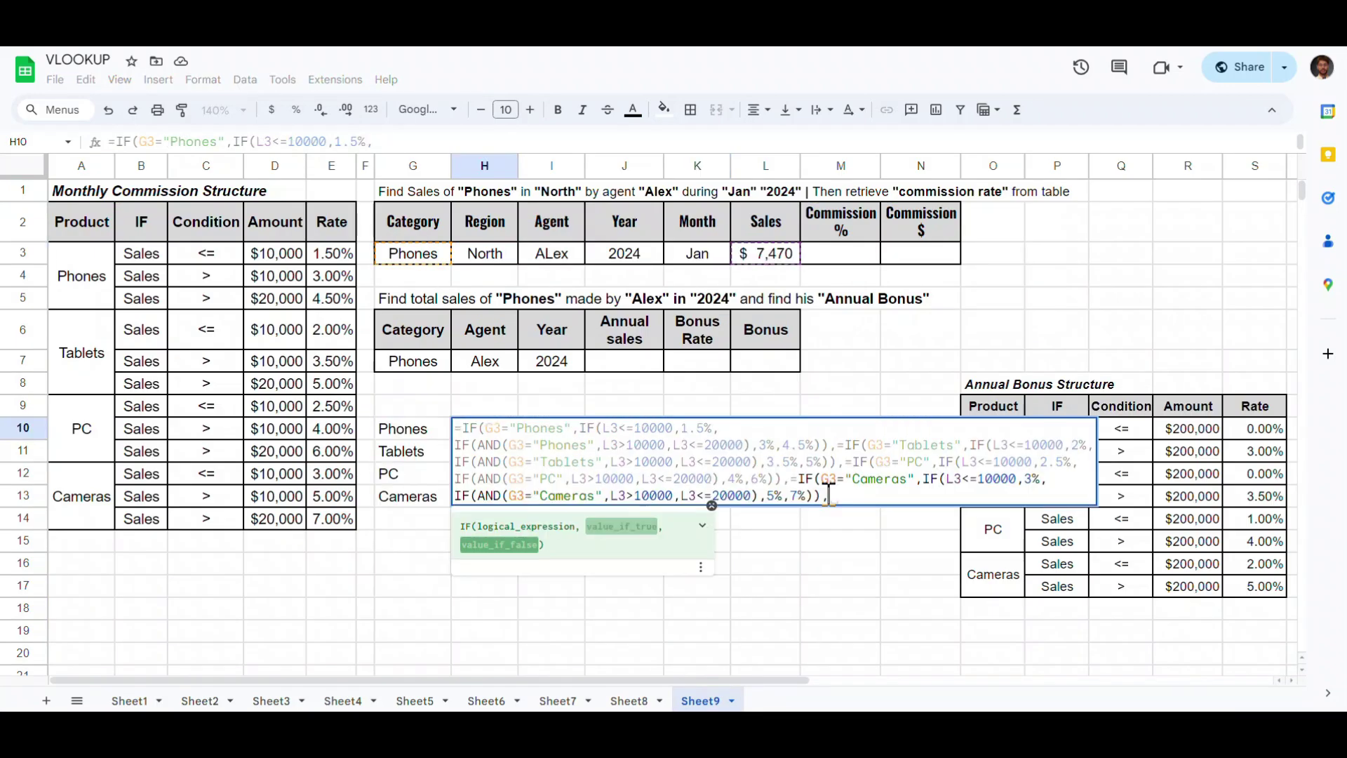
Step: End H10's nested IF commission formula with "Input Error" as the final fallback value, close the parentheses and commit it
text(,)
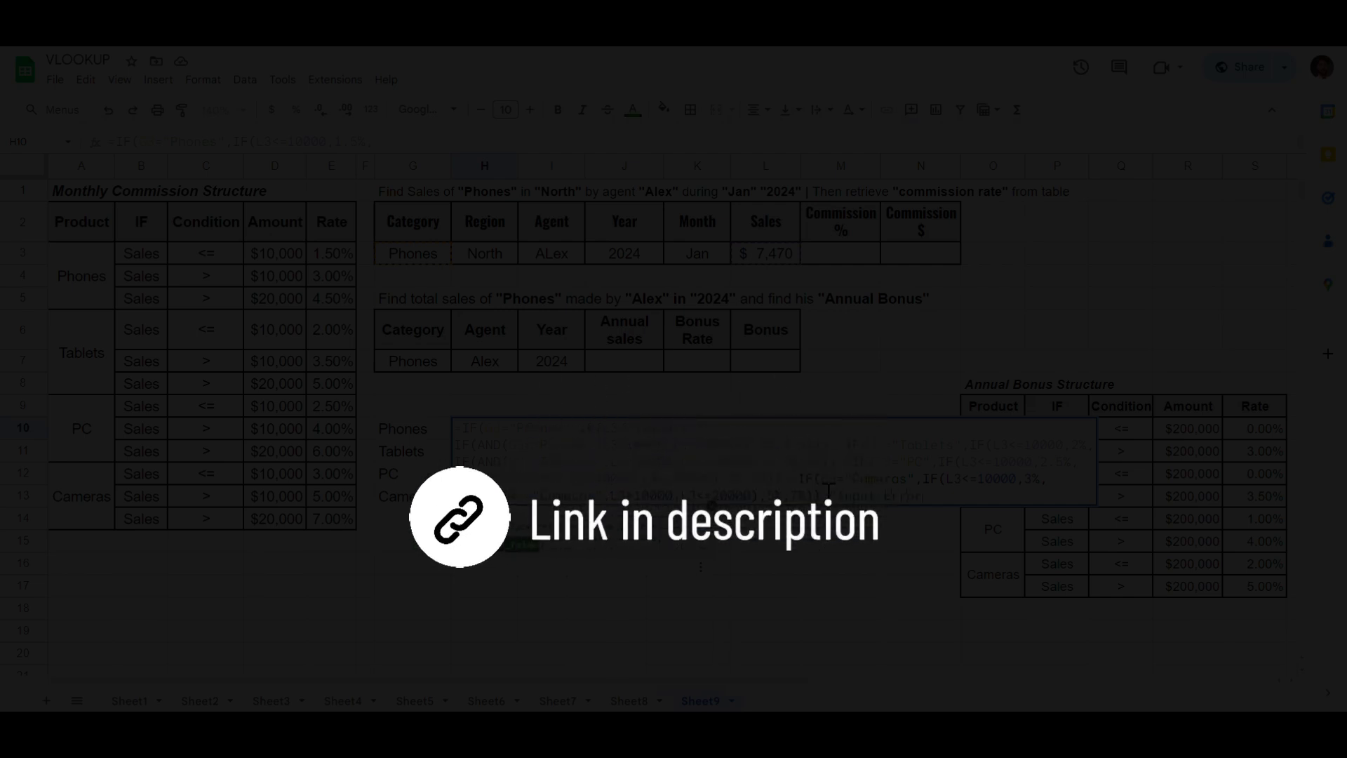
text("Input Error")))
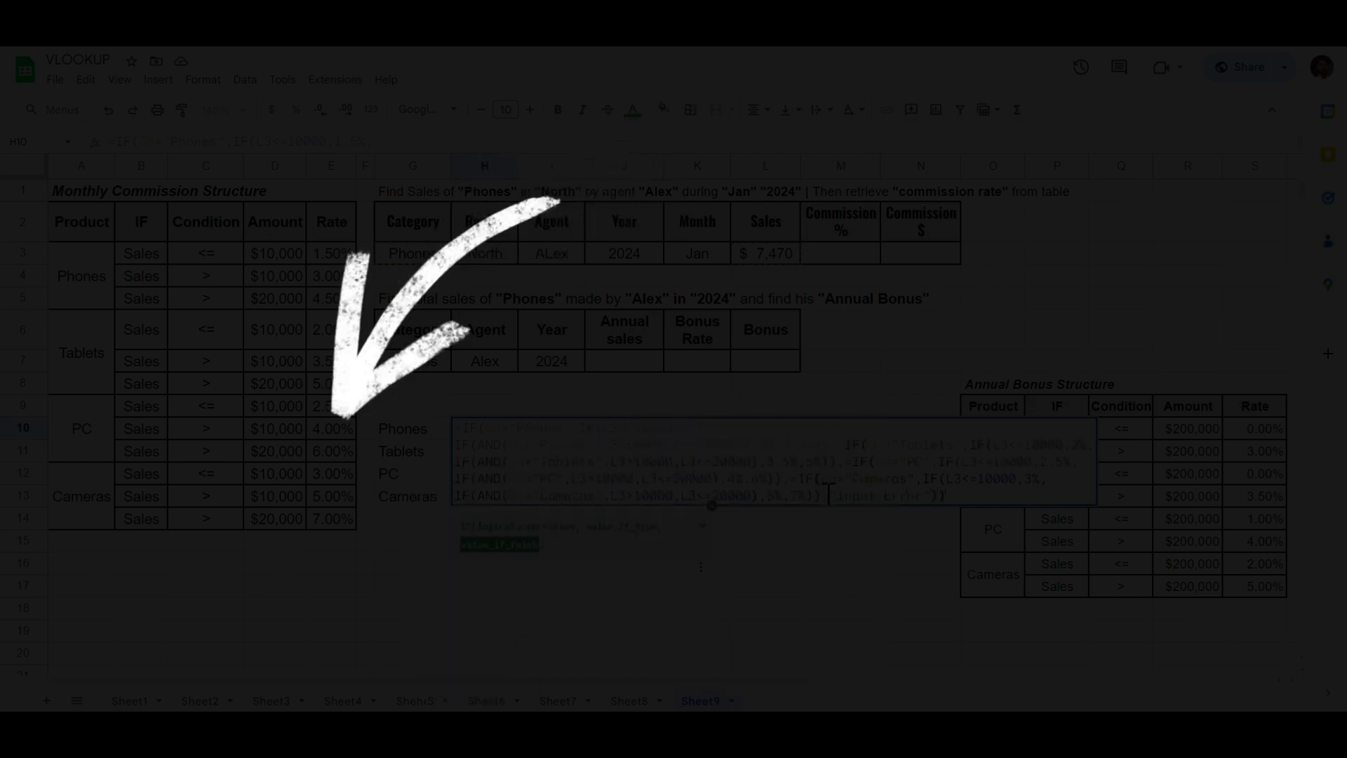
text()))
key(Return)
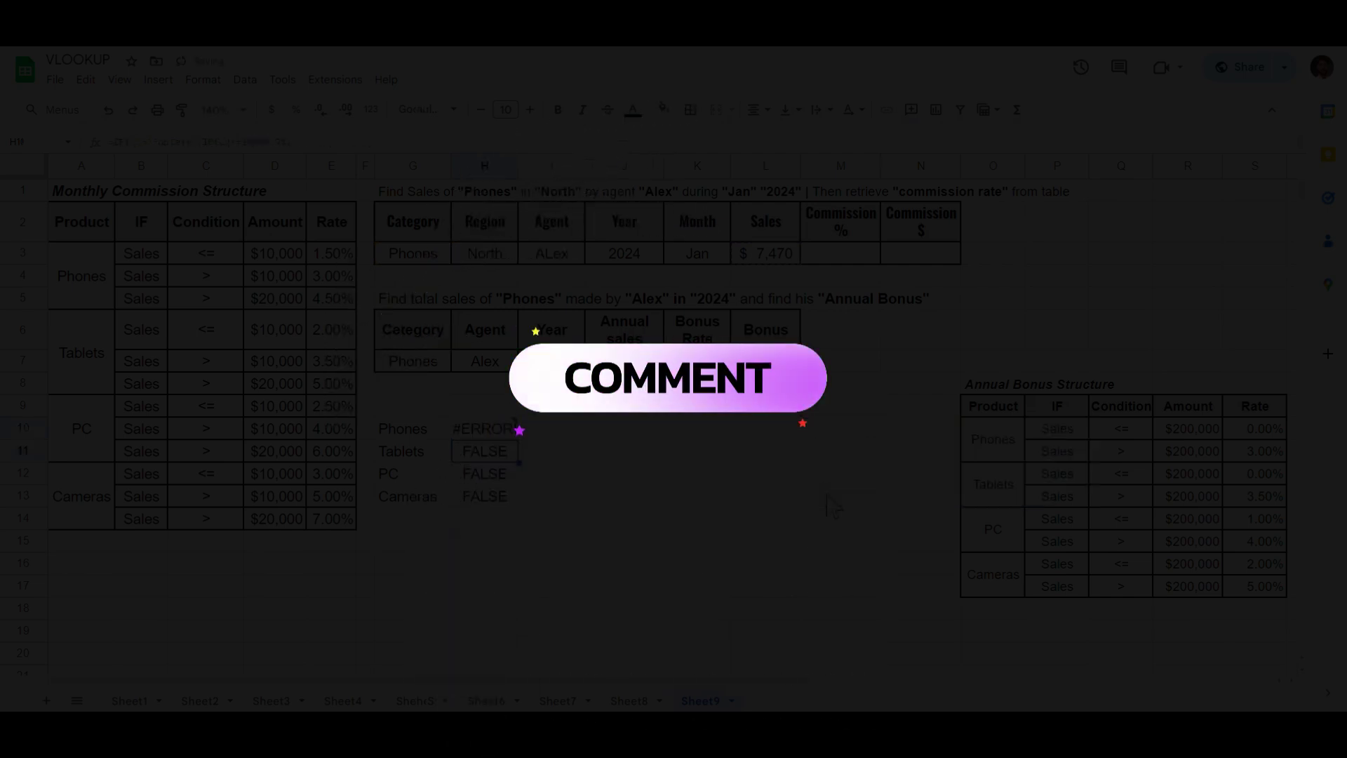
Step: Remove the extra equals signs before the nested IF functions in H10's formula and commit it
double_click(469, 429)
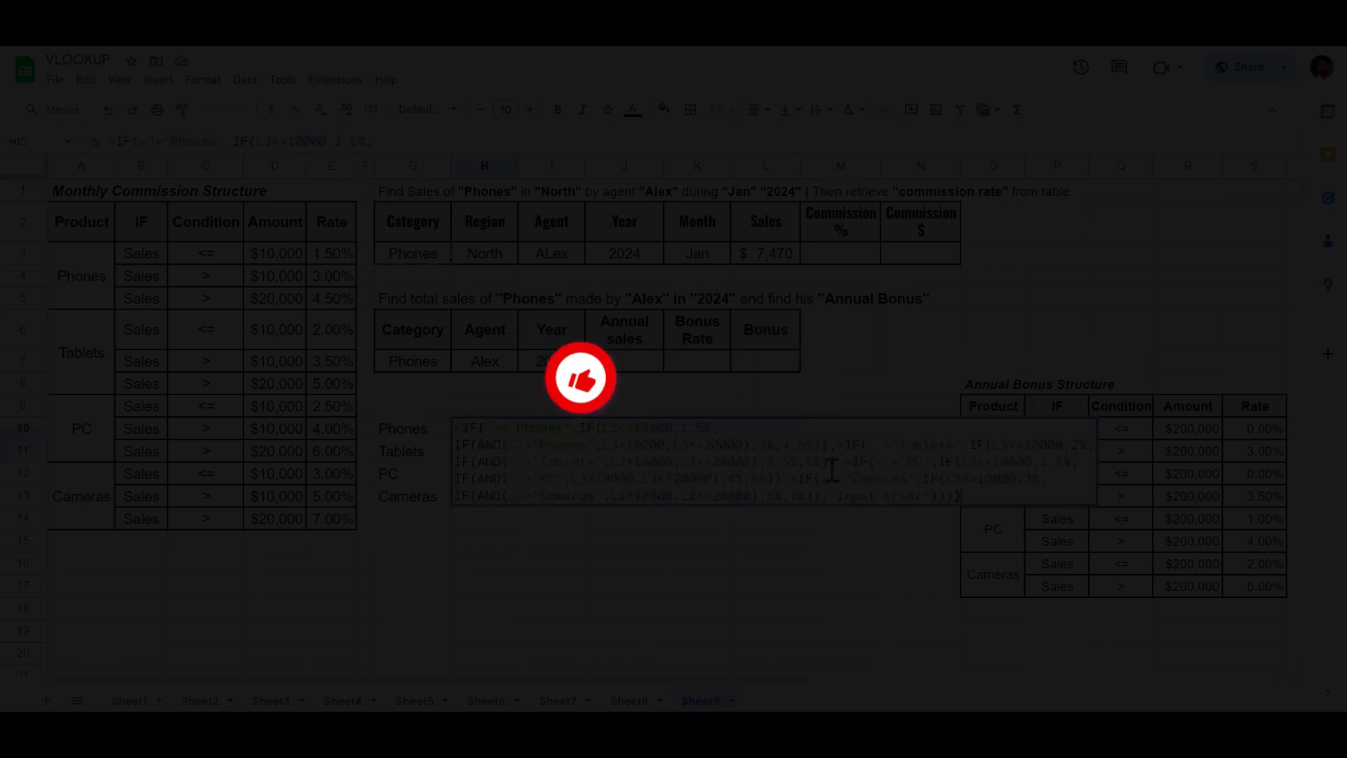
key(BackSpace)
click(845, 447)
key(BackSpace)
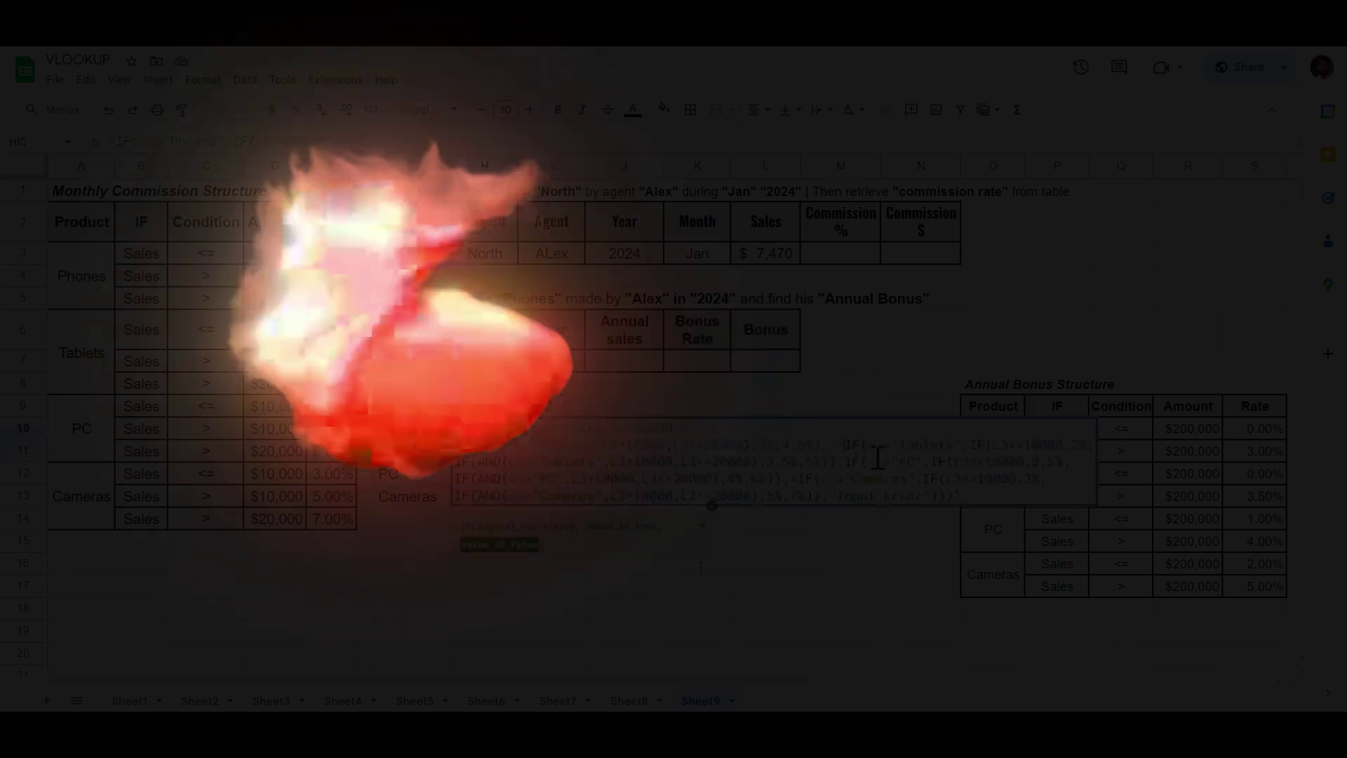
key(Return)
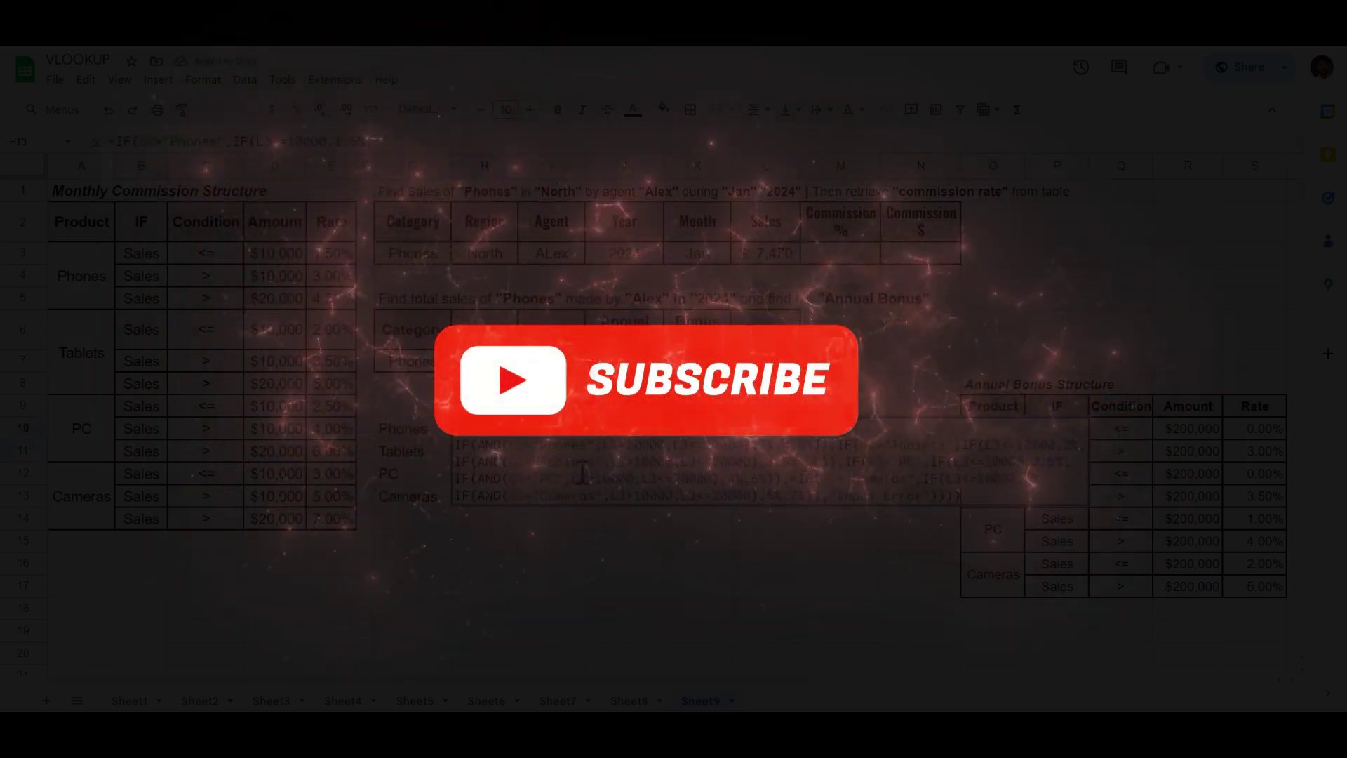